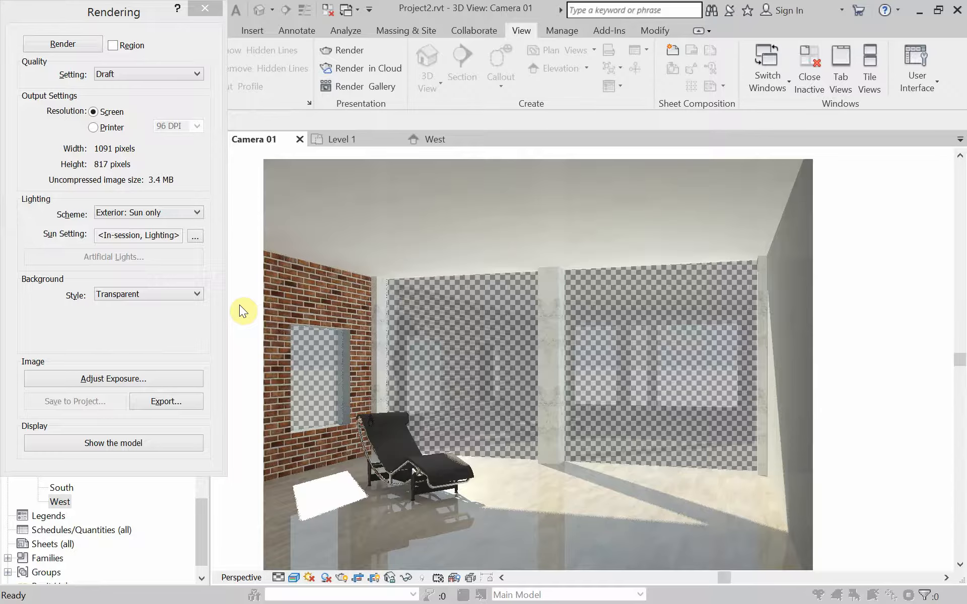
Switch to the browser, subscribe to the open YouTube channel and set its notifications to All.
key(alt+Tab)
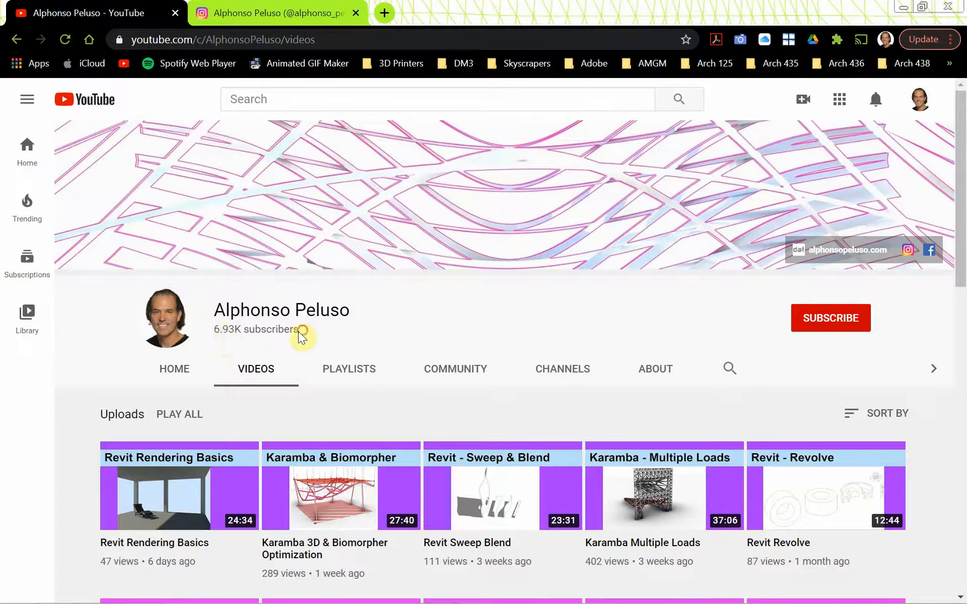
drag(299, 331, 217, 333)
click(211, 332)
triple_click(213, 332)
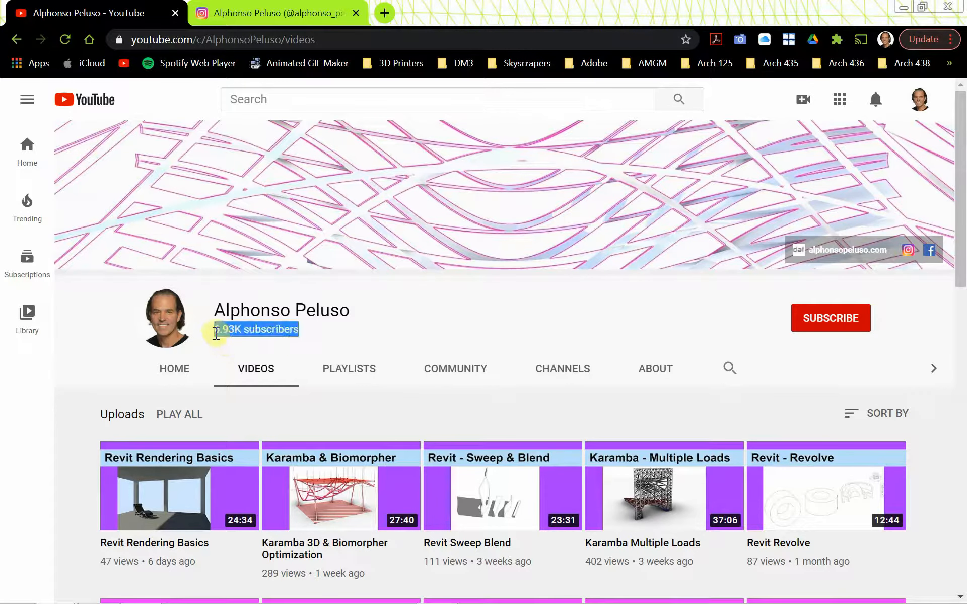
click(817, 318)
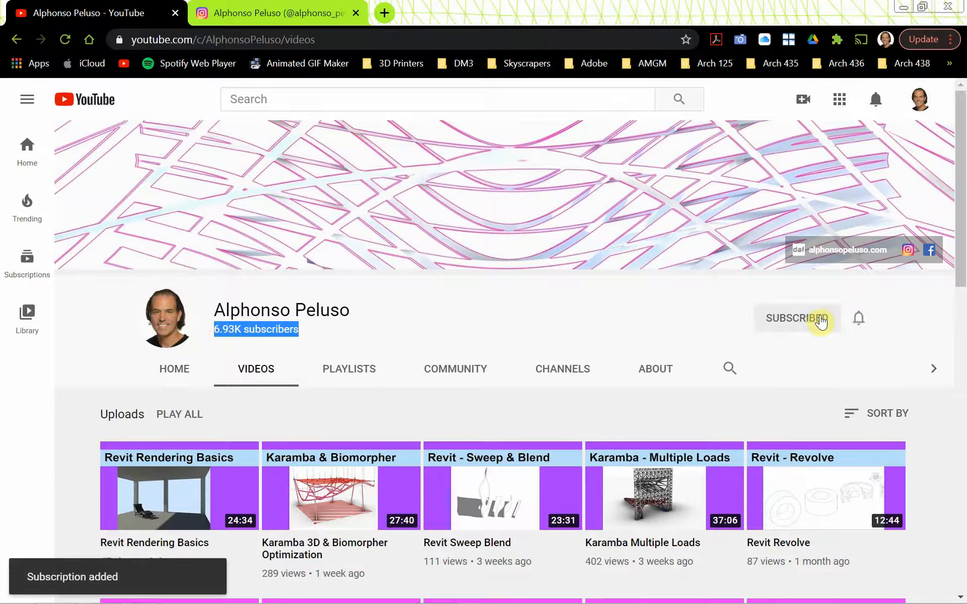
click(859, 320)
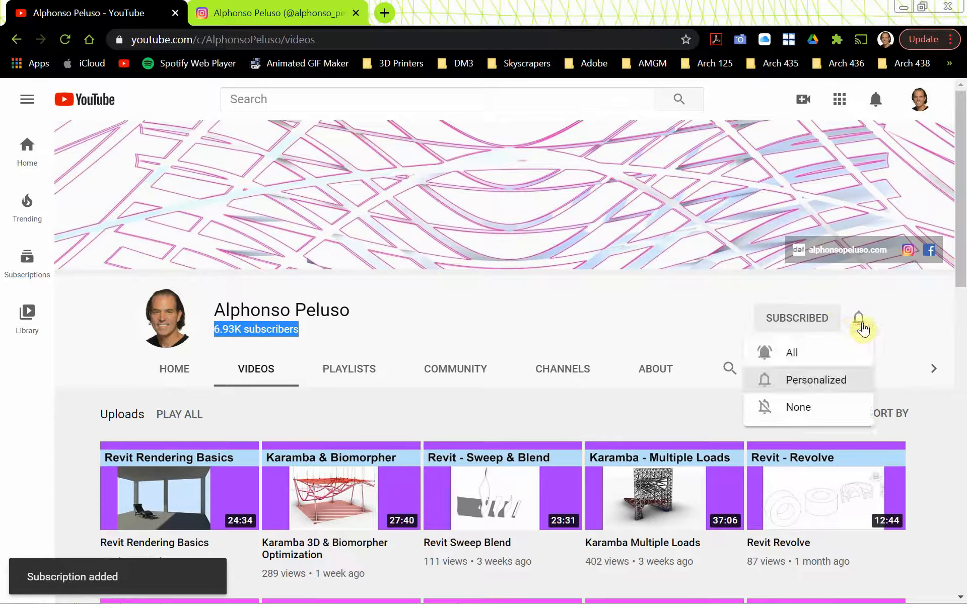
click(832, 351)
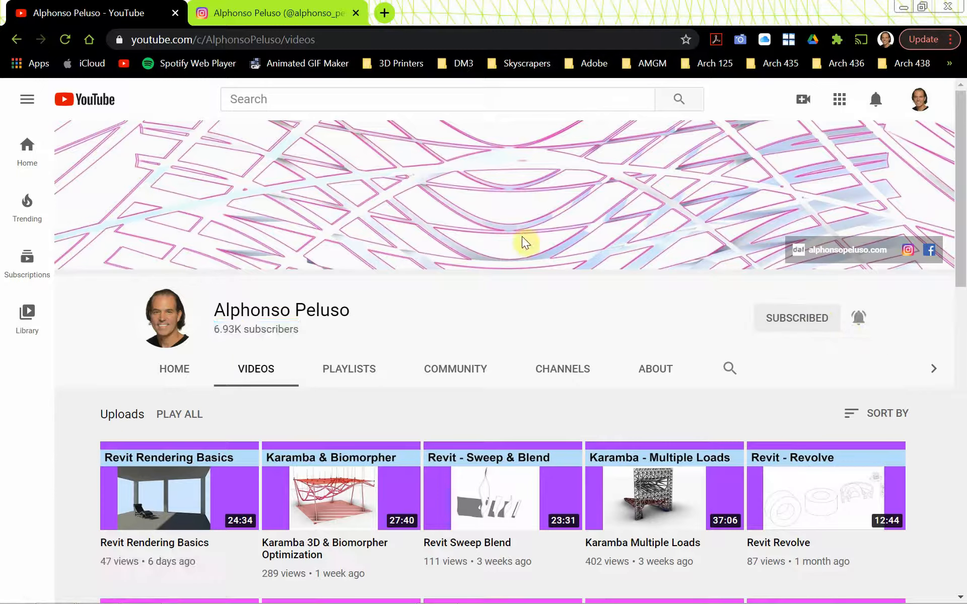
Look through the posts and follower information on the channel owner's Instagram profile.
click(268, 17)
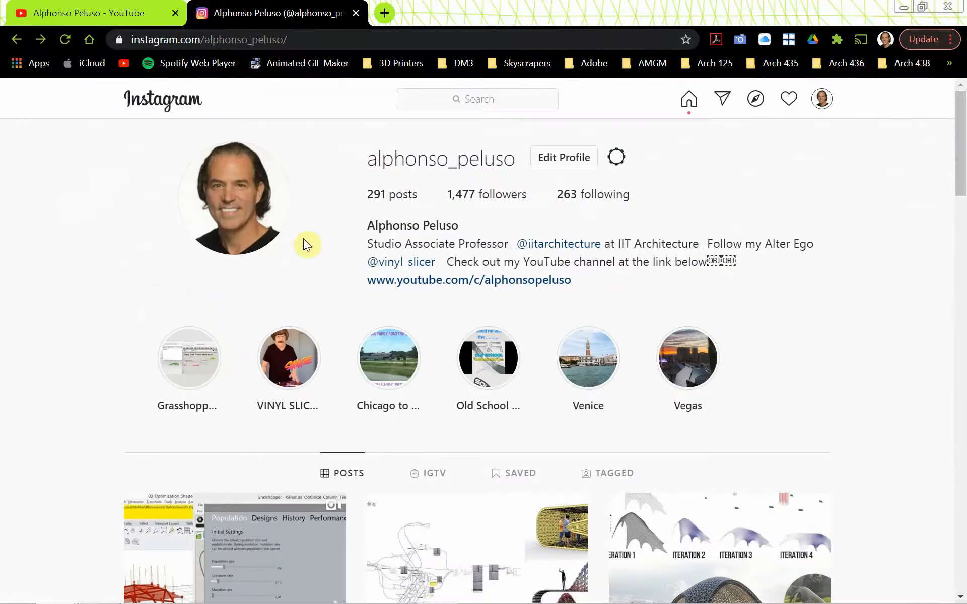
scroll(301, 246, down, 1)
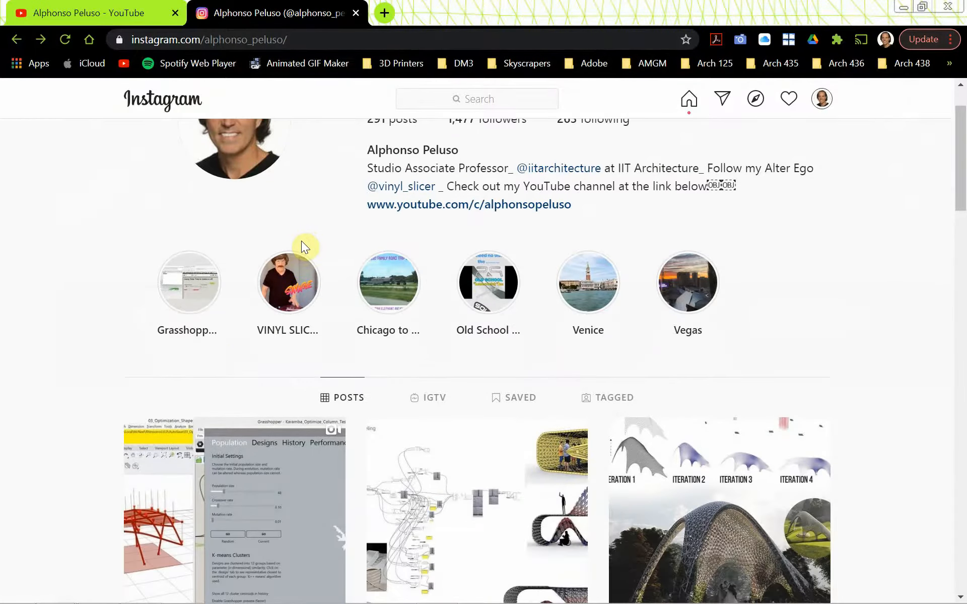
scroll(301, 241, down, 5)
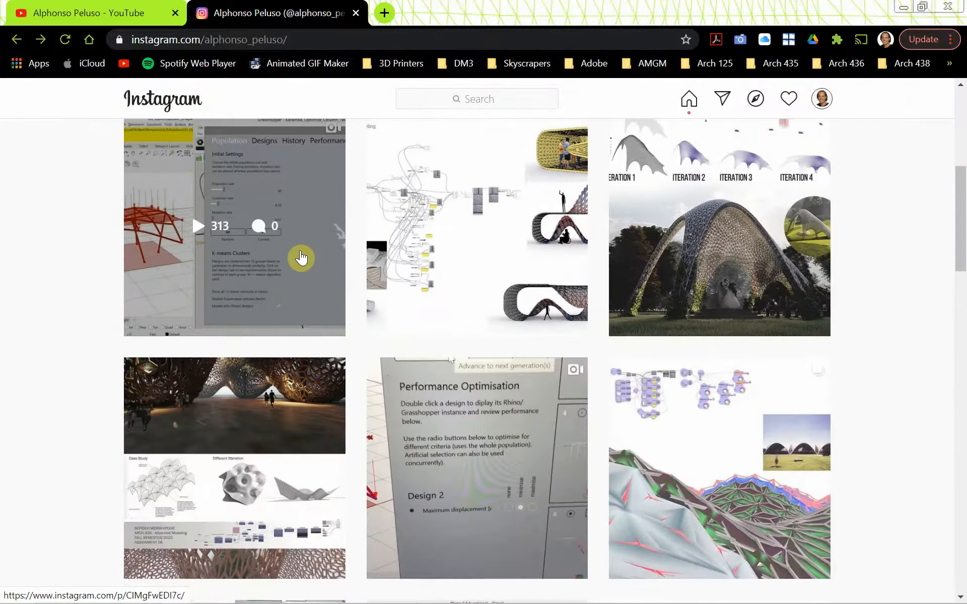
scroll(493, 297, down, 7)
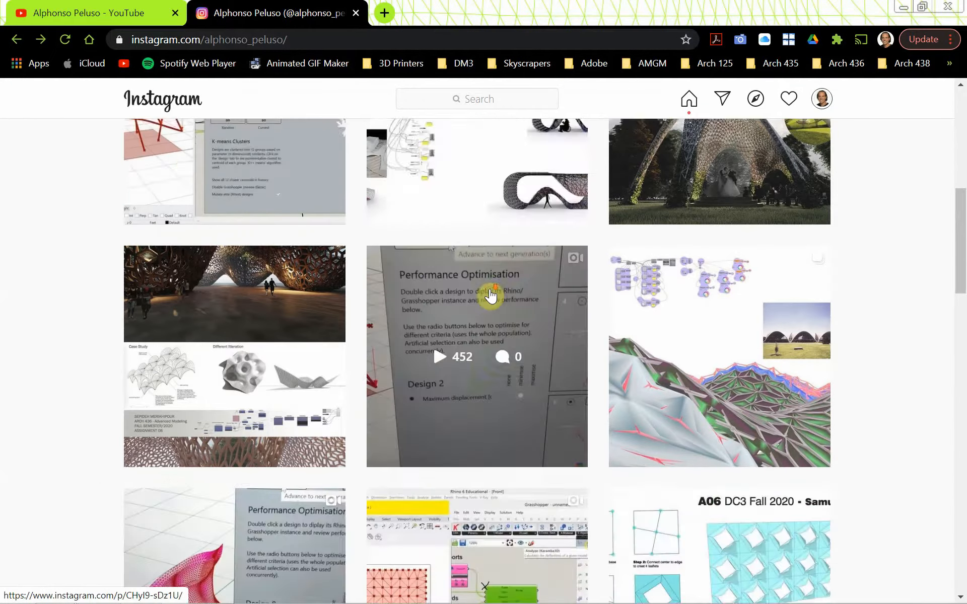
scroll(493, 310, up, 10)
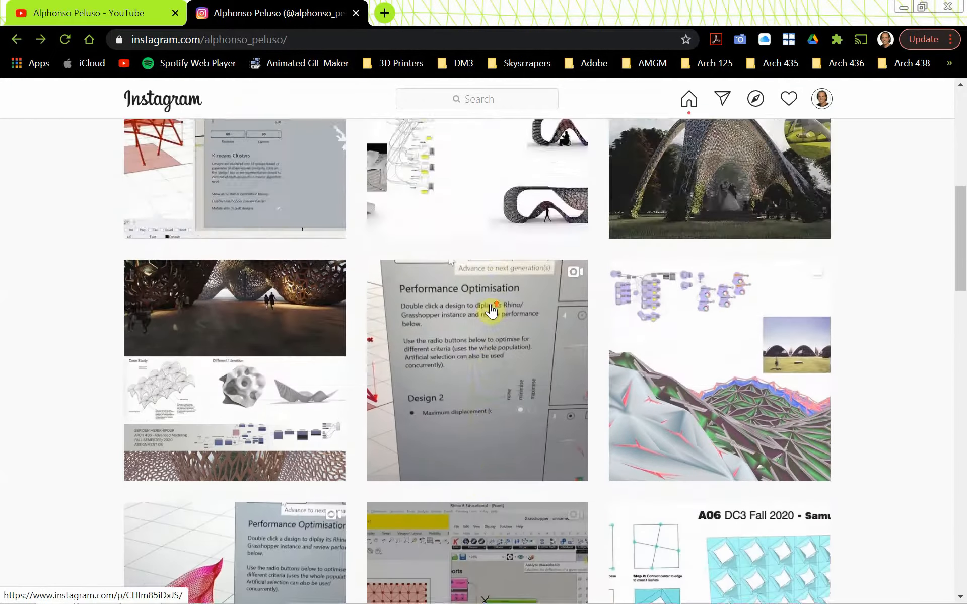
scroll(496, 312, up, 5)
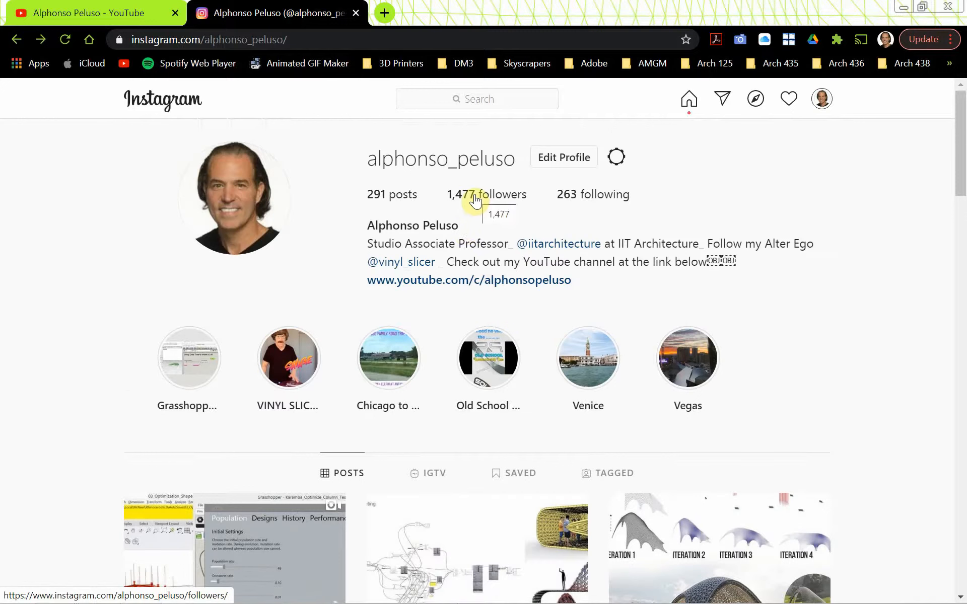
mouse_move(476, 200)
mouse_down()
mouse_move(453, 194)
mouse_move(467, 209)
mouse_up()
Switch back to Revit, close the Rendering dialog and open Project2.rvt from the Revit_Rendering_01 folder inside Videos.
key(alt+Tab)
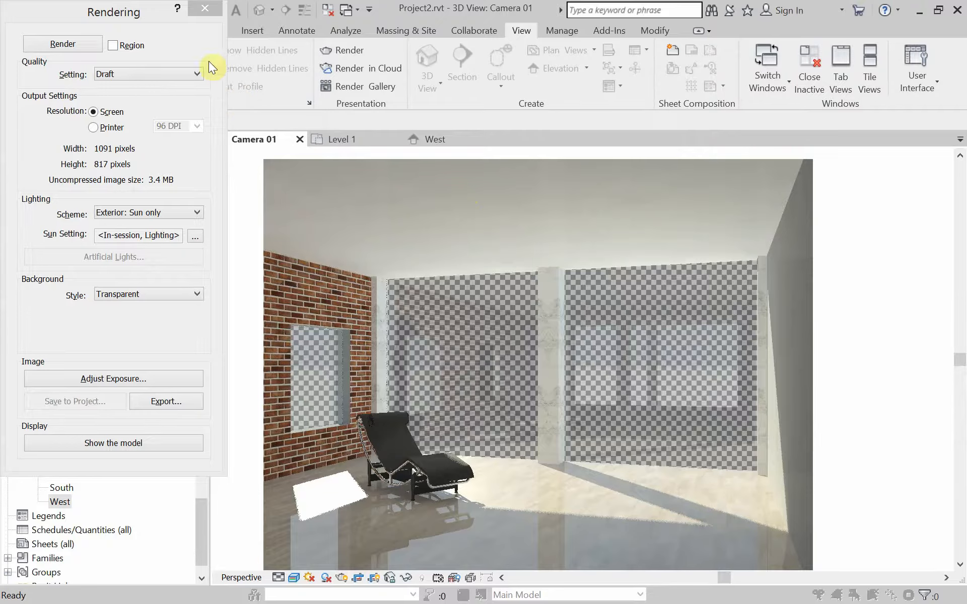
click(203, 8)
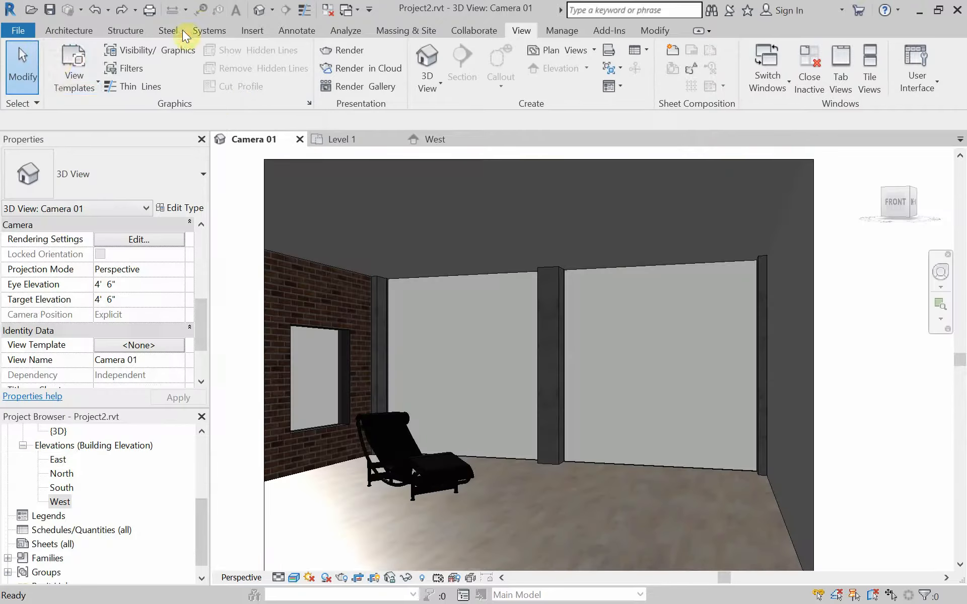
click(19, 32)
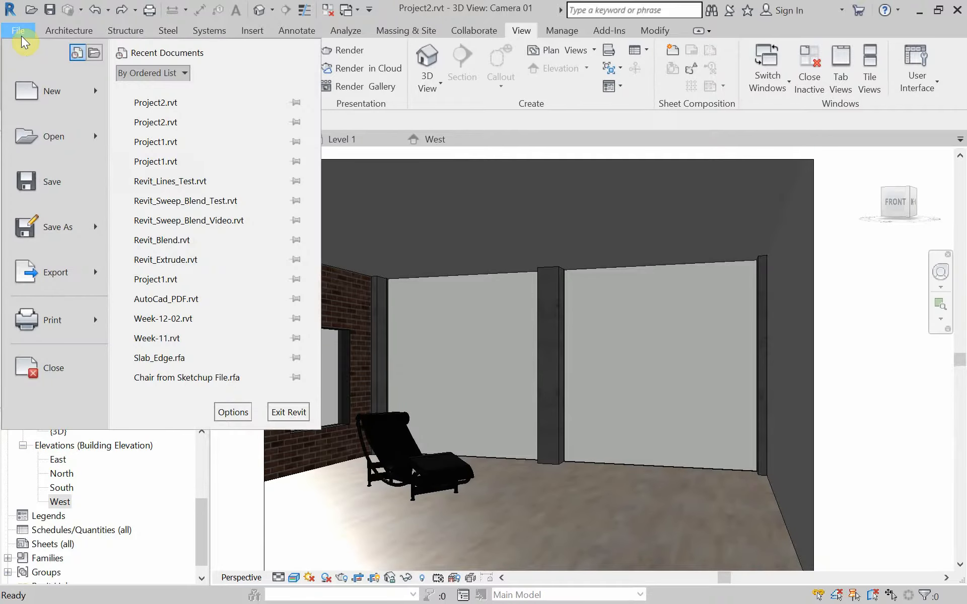
click(17, 143)
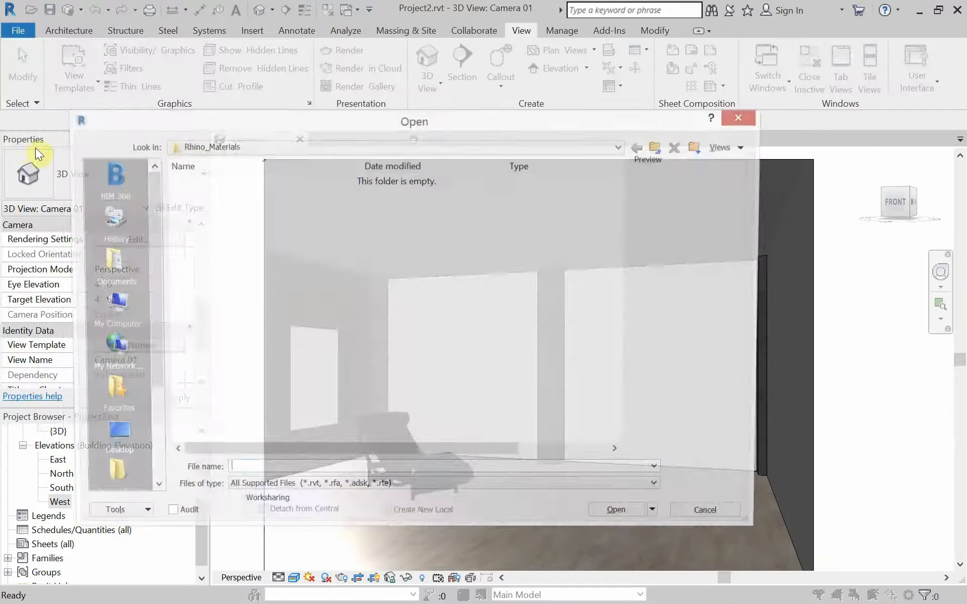
click(660, 149)
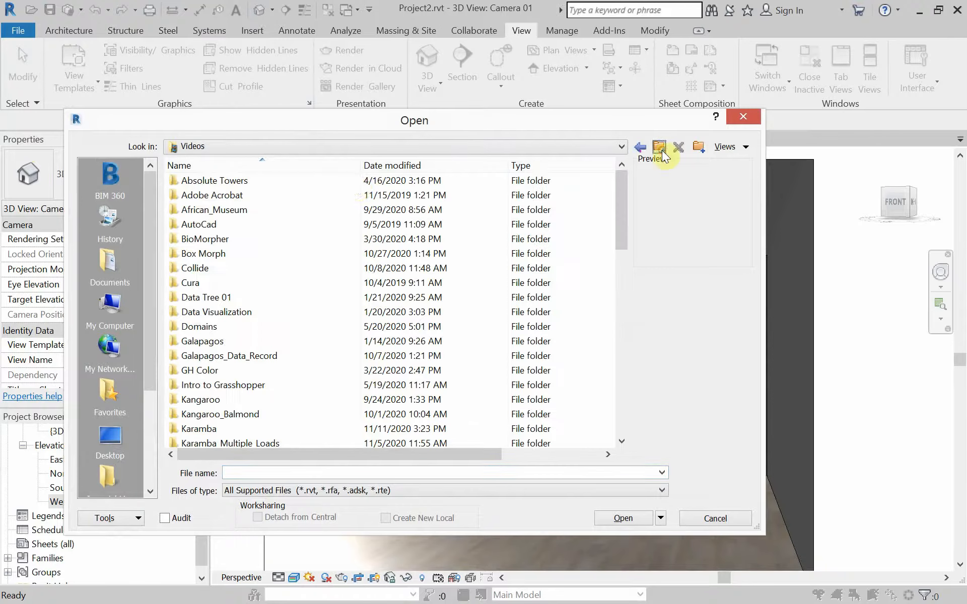
click(393, 165)
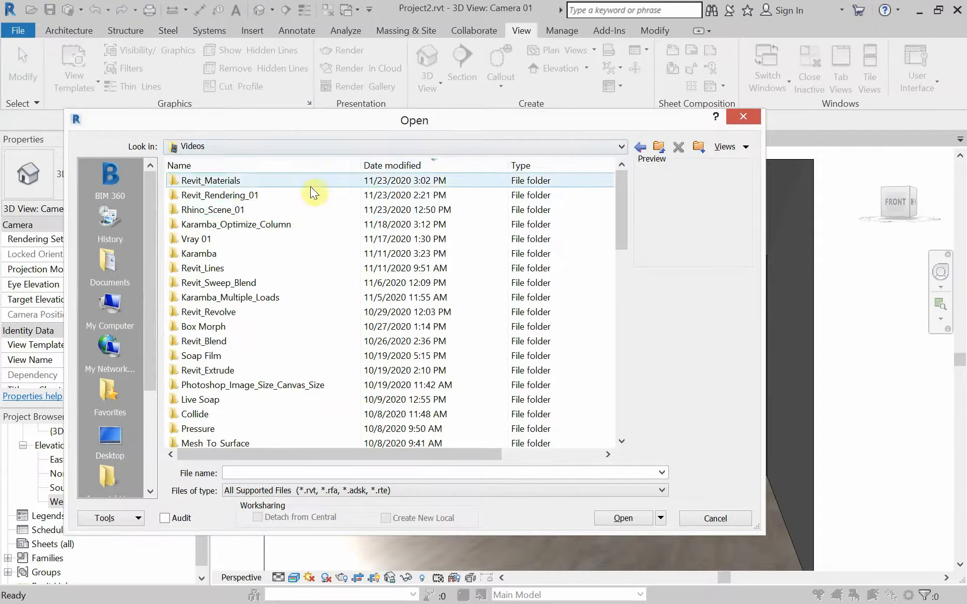
double_click(238, 200)
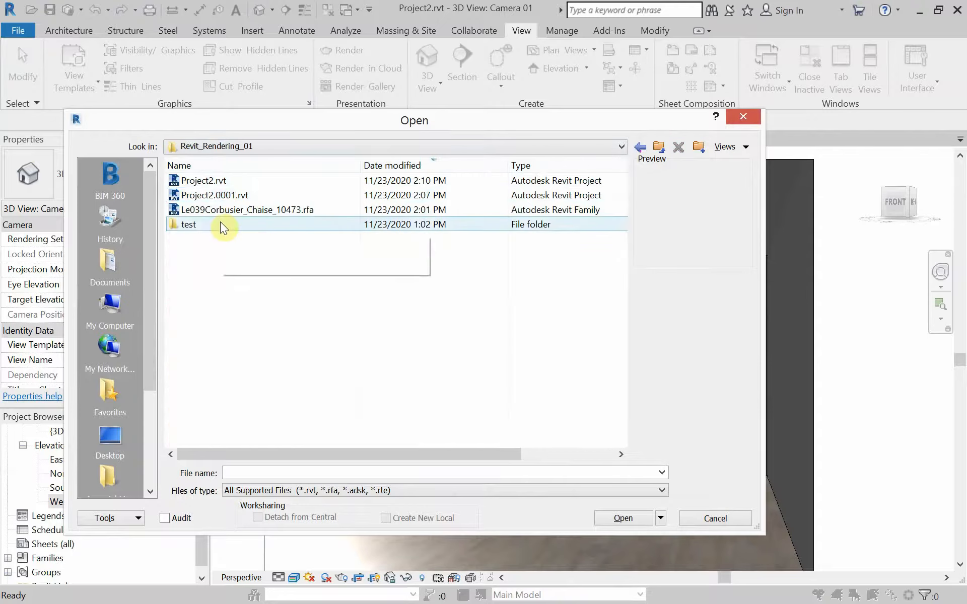
click(212, 182)
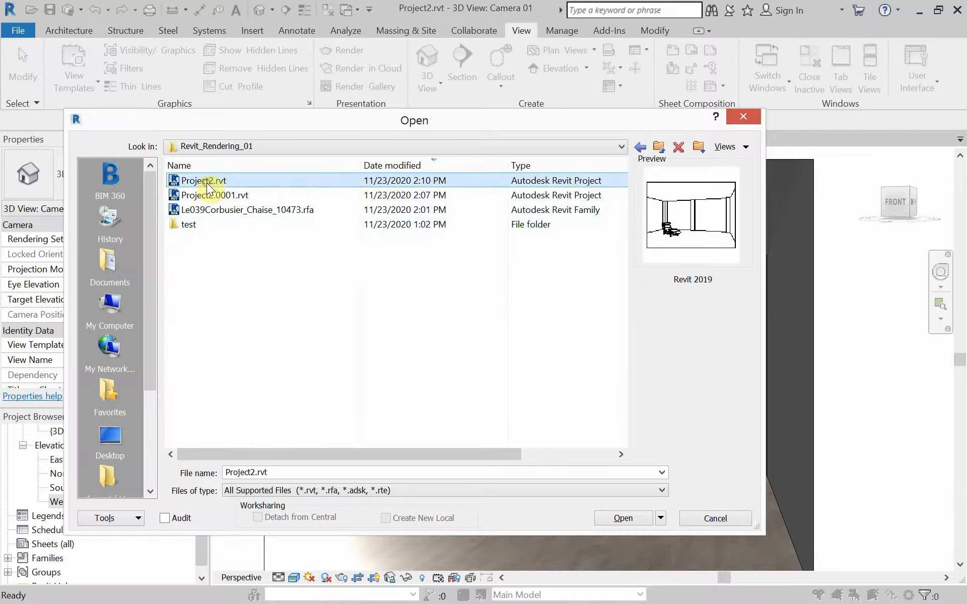
click(623, 515)
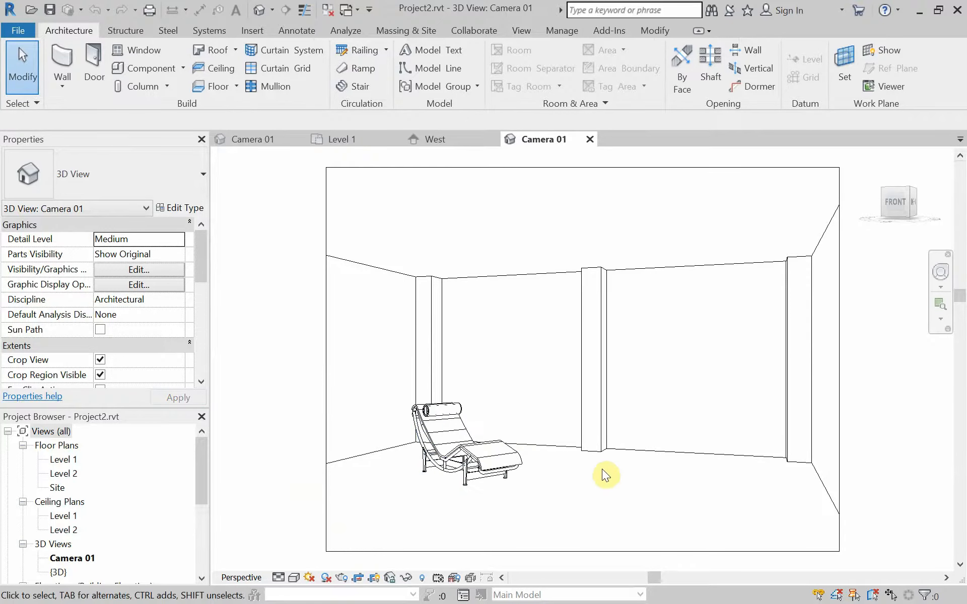
Set the visual style of the opened project's Camera 01 view to Realistic.
click(357, 455)
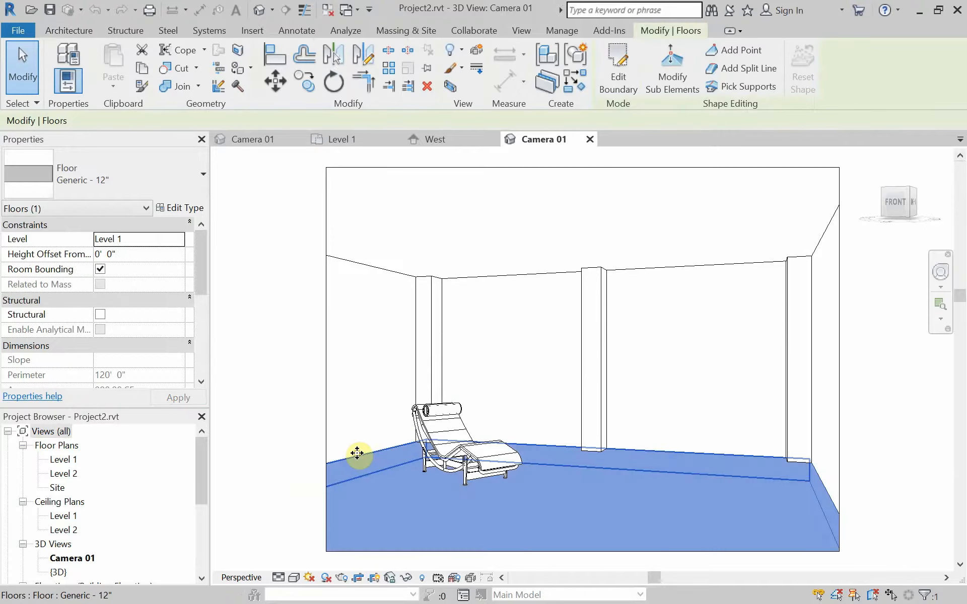
click(282, 444)
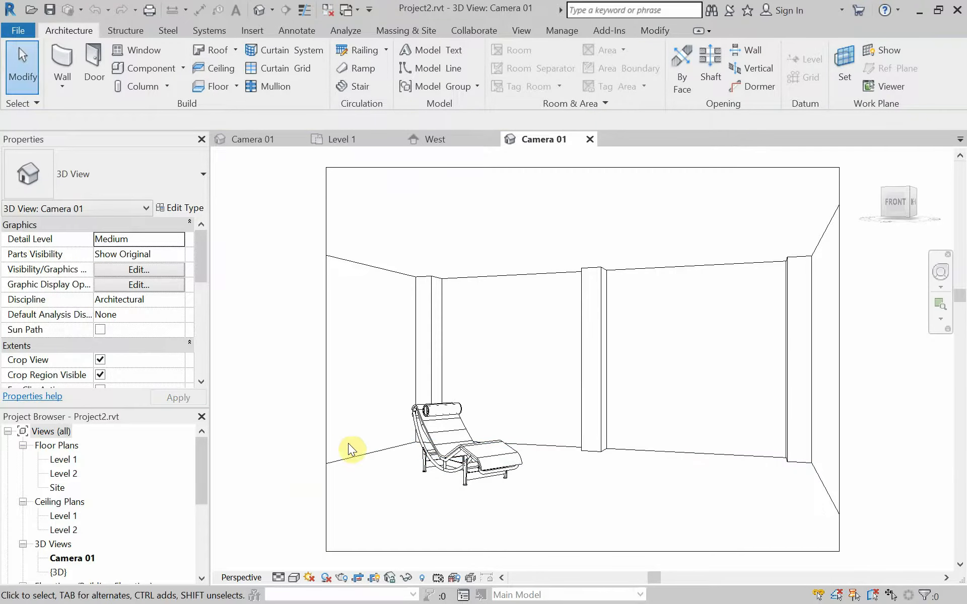
click(292, 579)
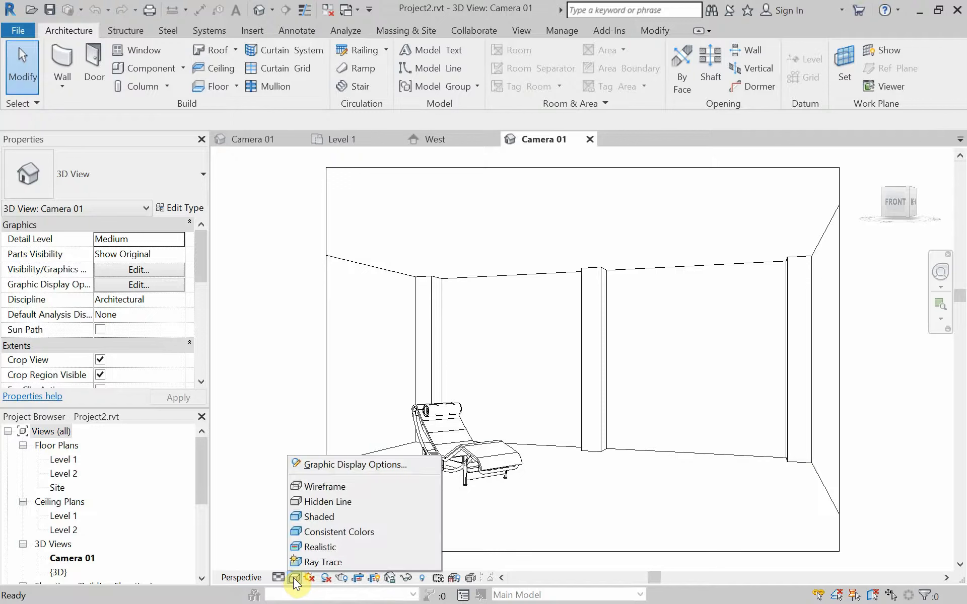
click(309, 547)
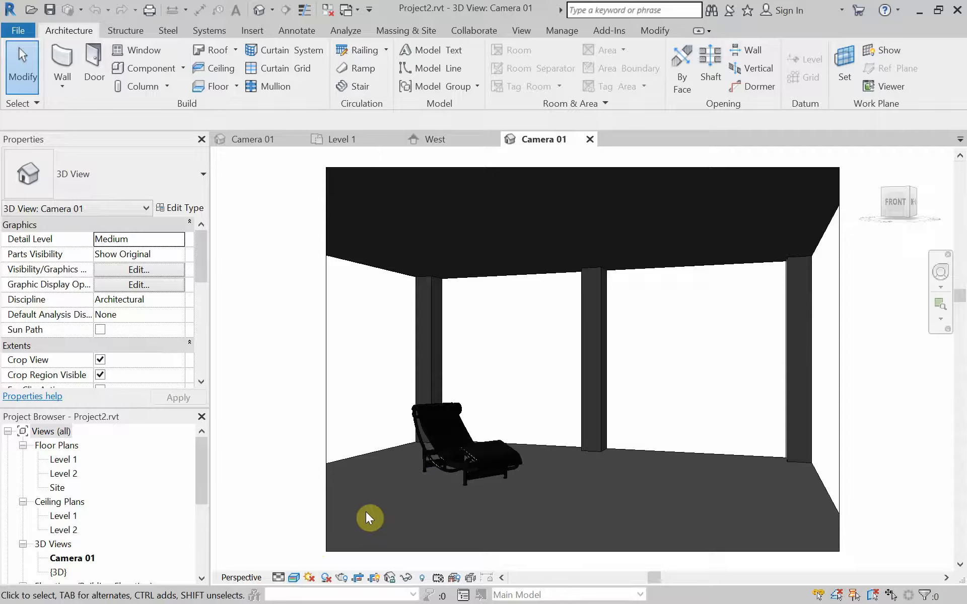
Switch to the browser and search Google for "wood flooring seamless texture" in a new tab.
key(alt+Tab)
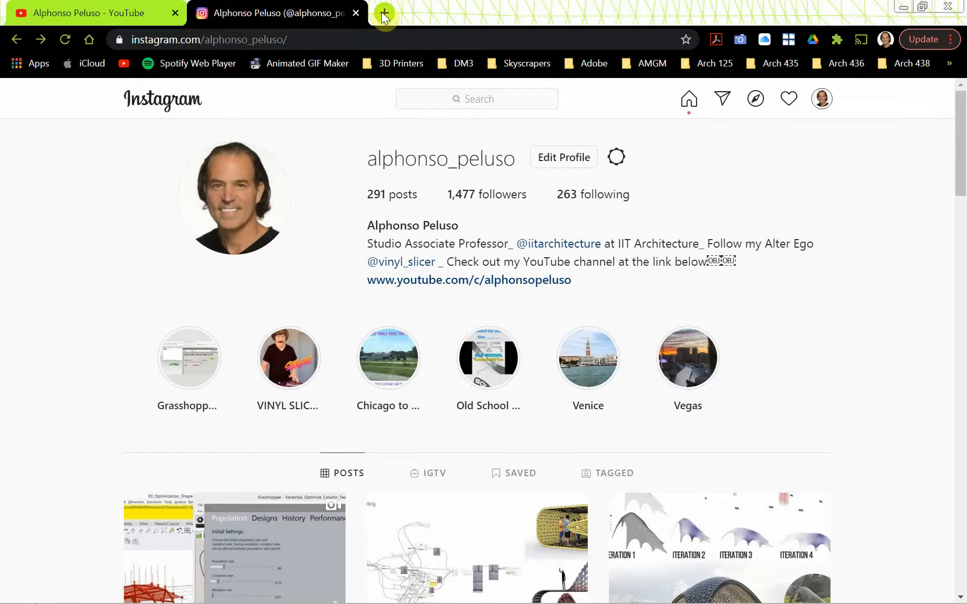
click(384, 13)
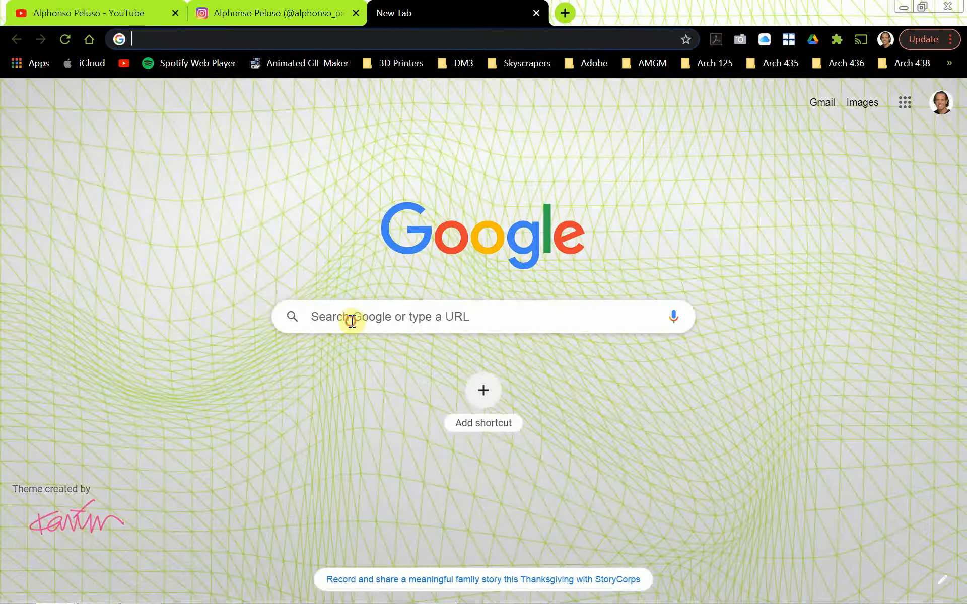
click(352, 320)
text(wood )
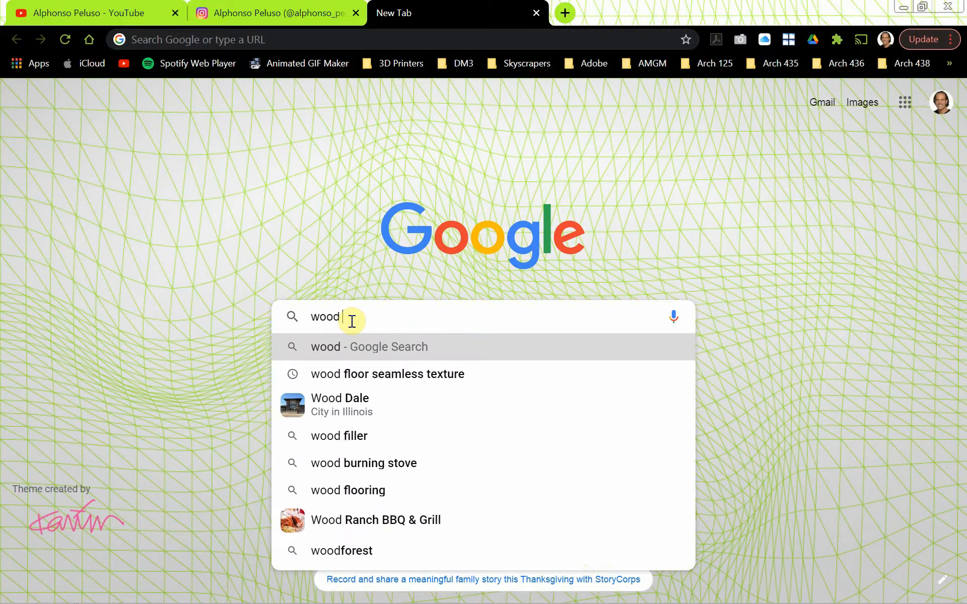
text(flooring se)
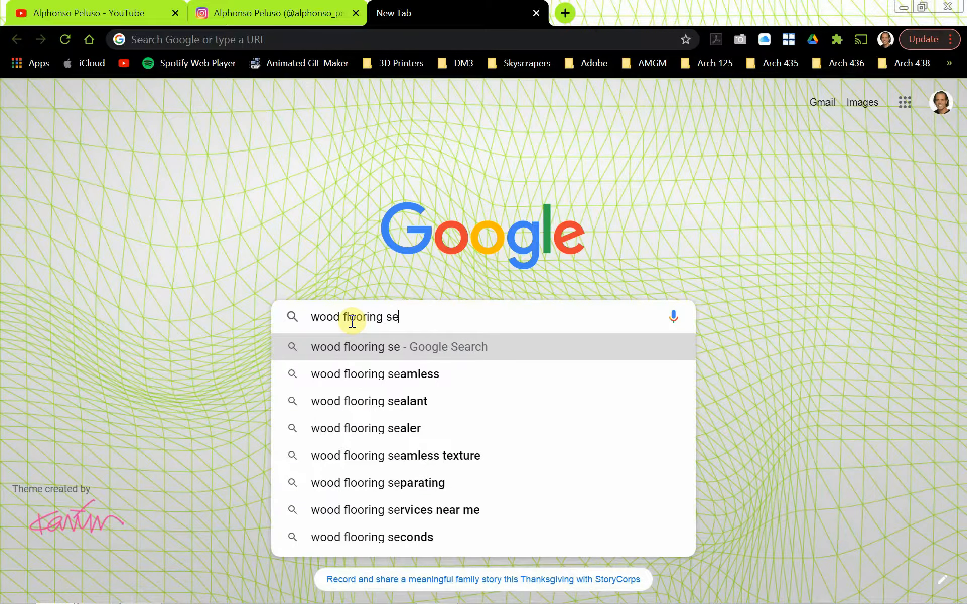
text(am)
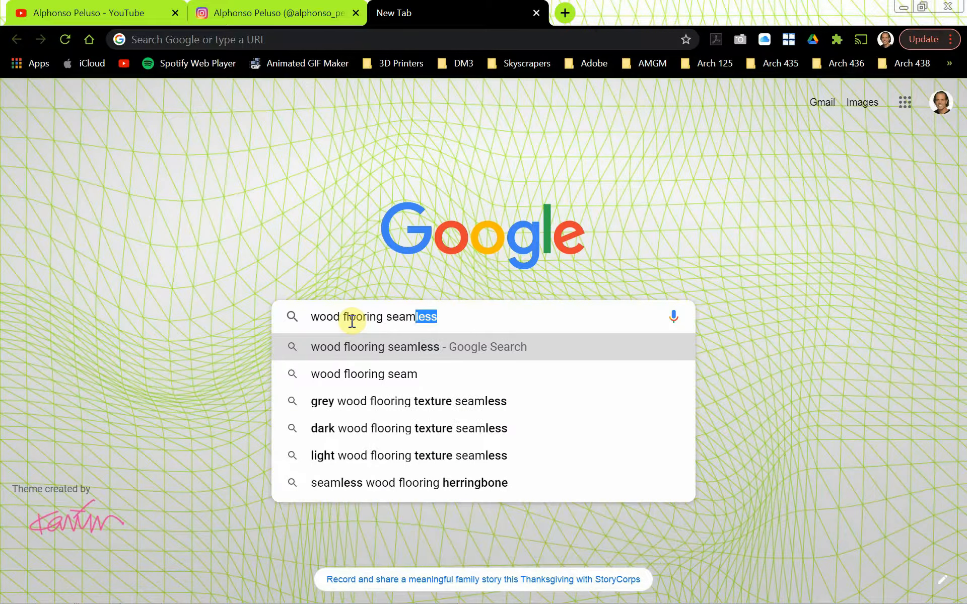
key(Right)
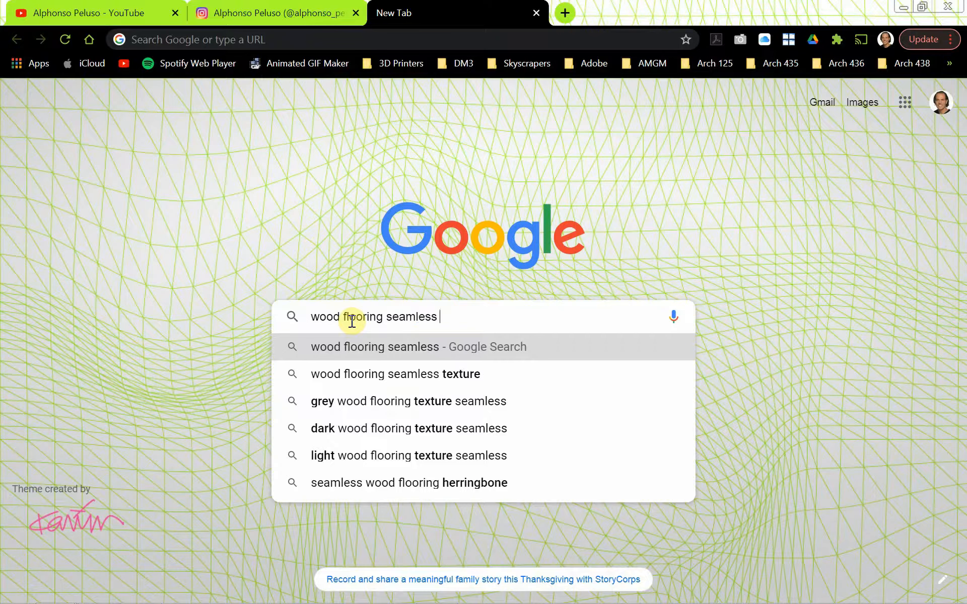
click(364, 373)
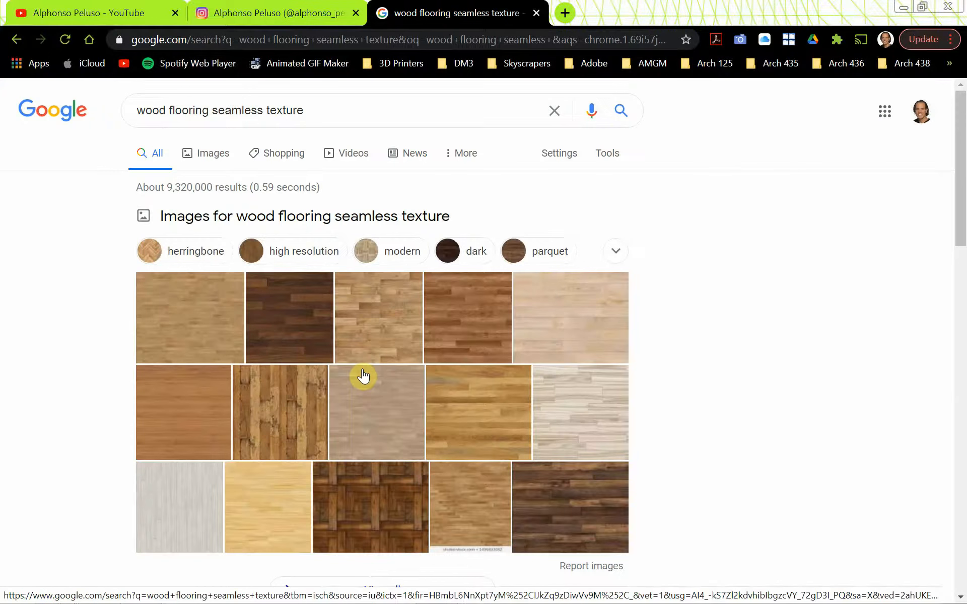
Preview the first light brown wood flooring image and browse the other seamless texture results.
click(219, 337)
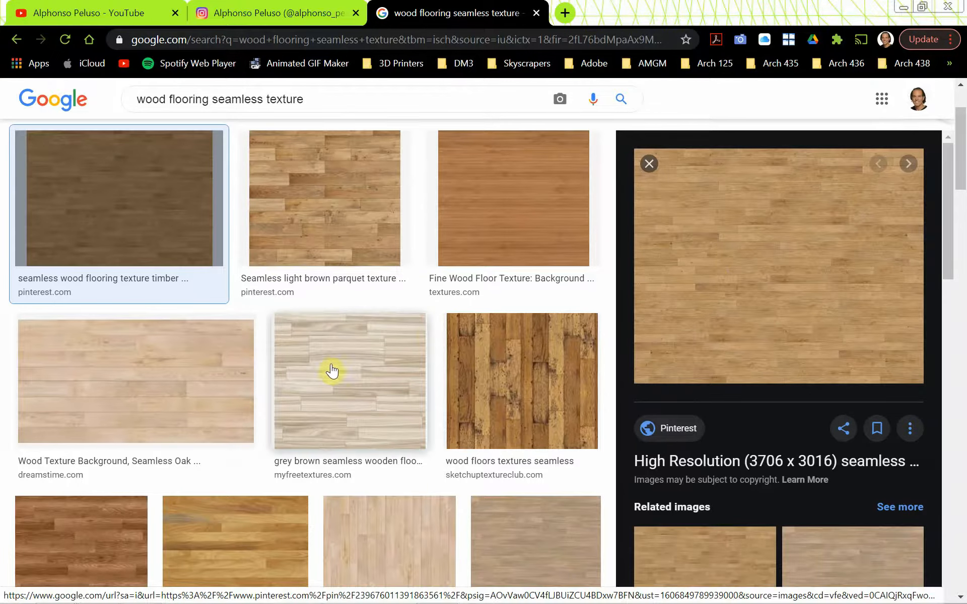
scroll(332, 371, up, 2)
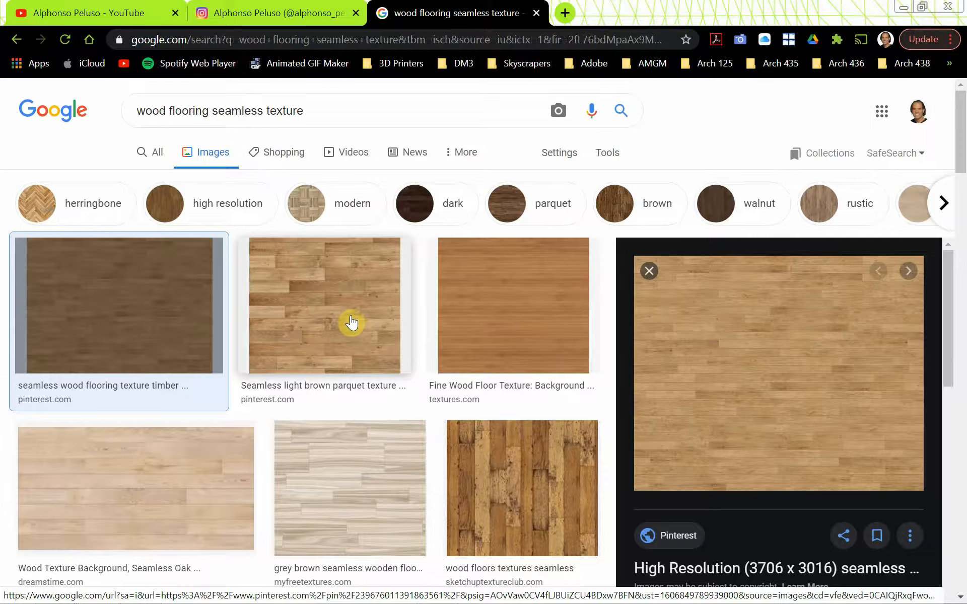
scroll(352, 321, down, 3)
scroll(352, 322, down, 3)
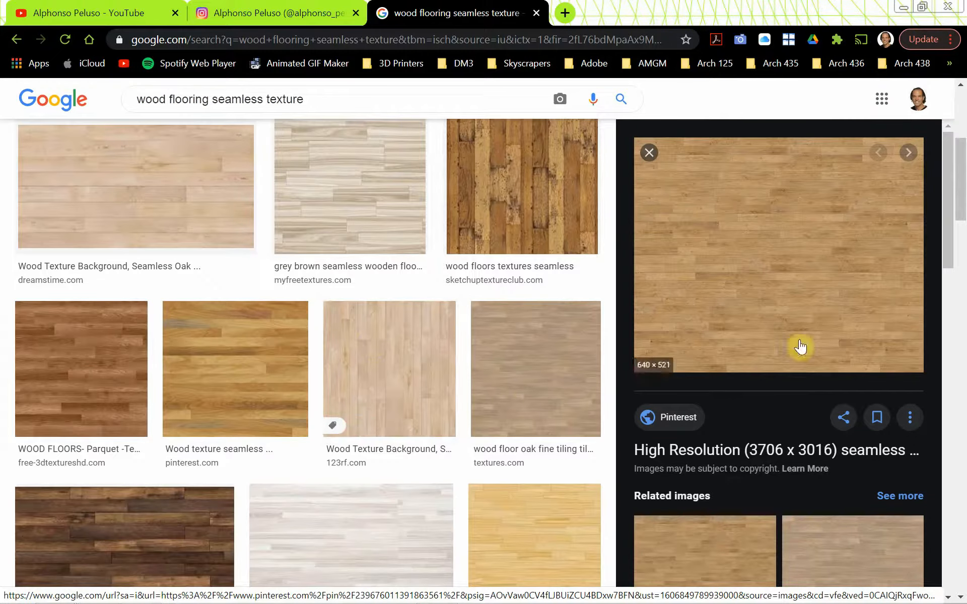
scroll(953, 255, down, 1)
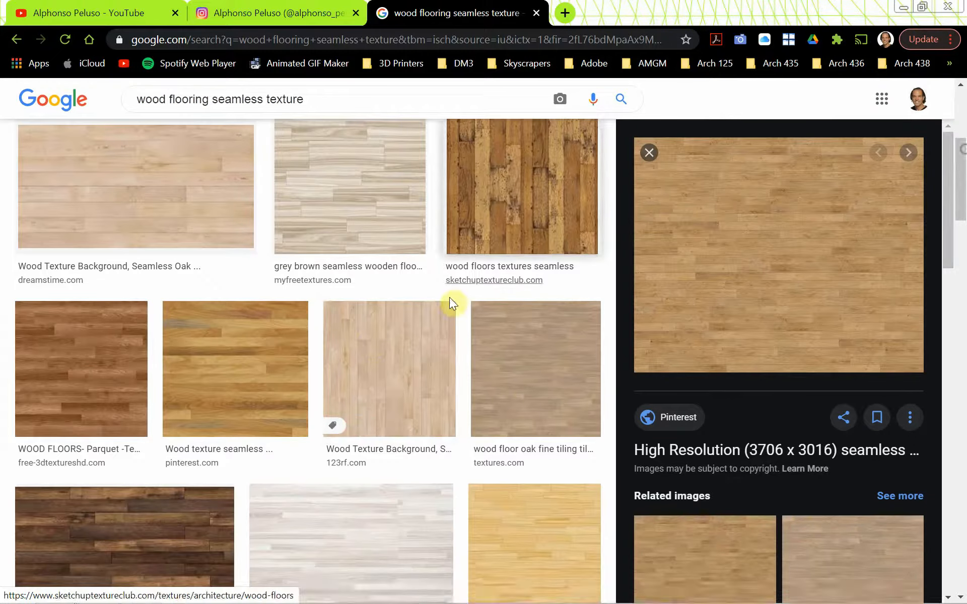
Compare several wood flooring previews and open the 600 × 600 WoodFine0033 image from Textures.com in its own tab.
scroll(450, 297, up, 6)
click(352, 331)
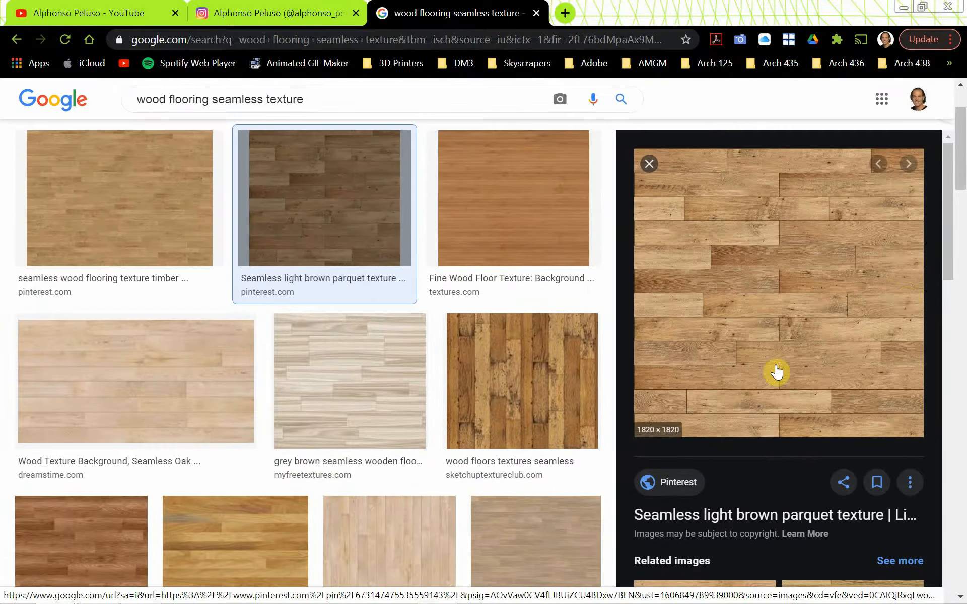
click(179, 222)
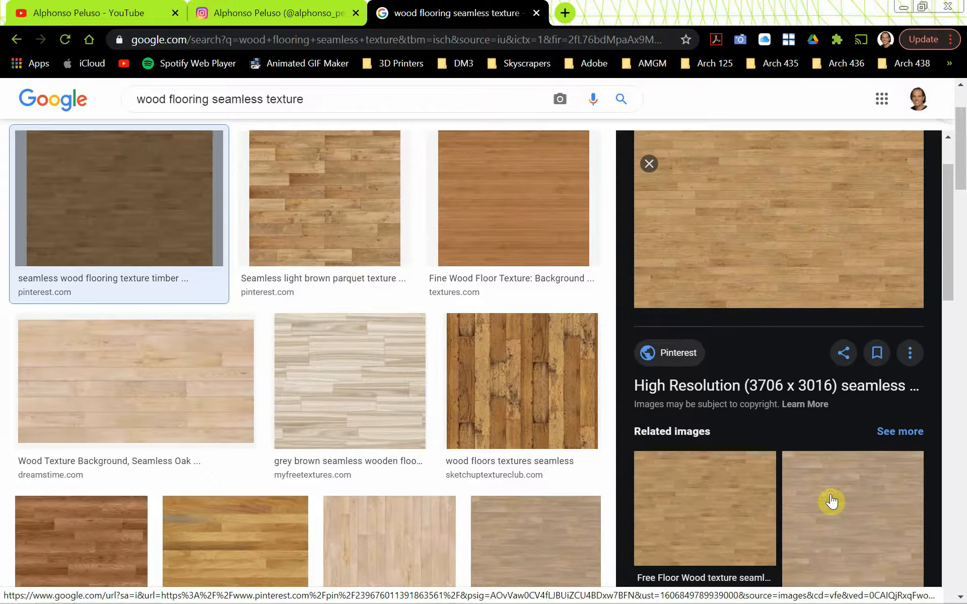
click(830, 494)
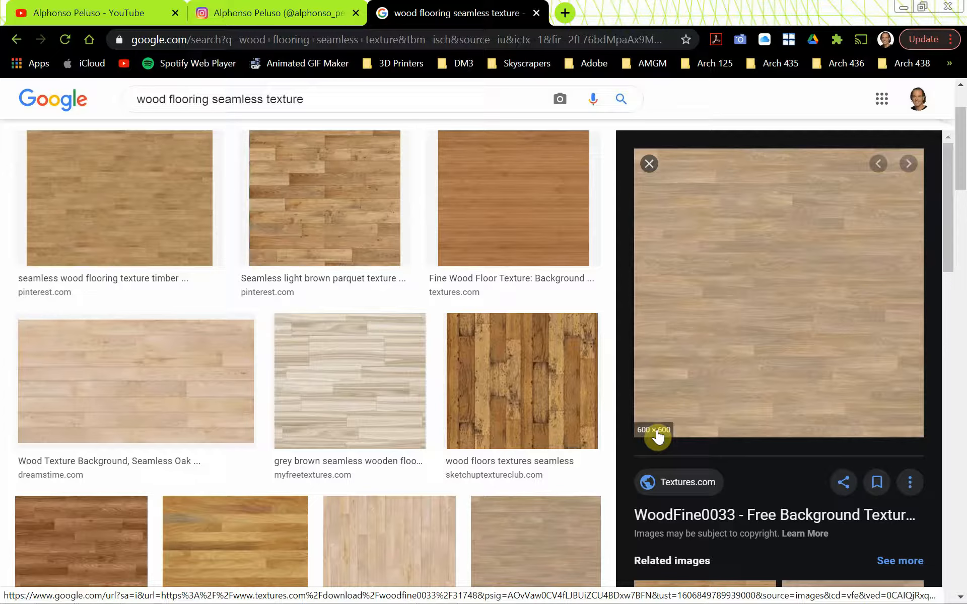
right_click(767, 334)
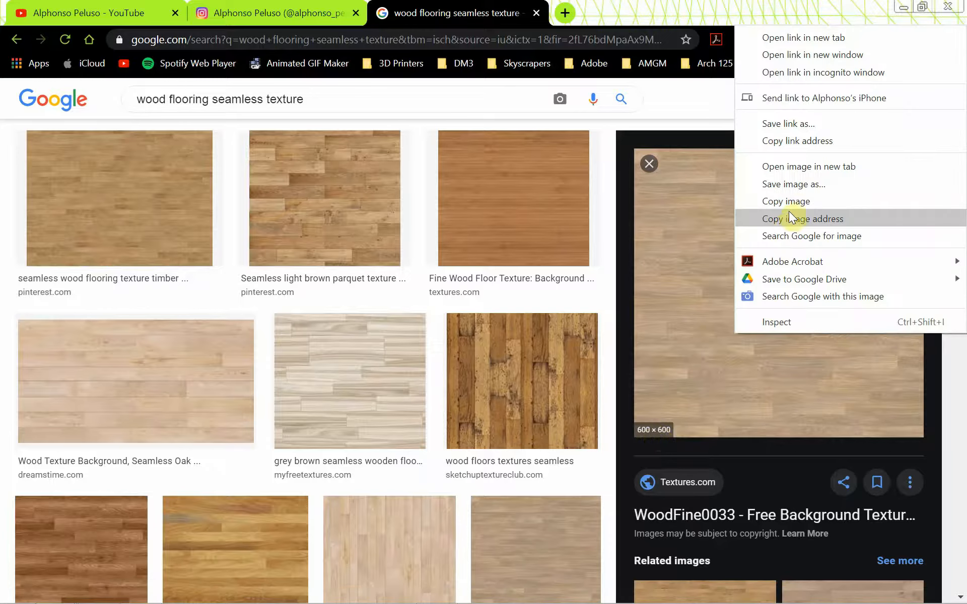
click(809, 169)
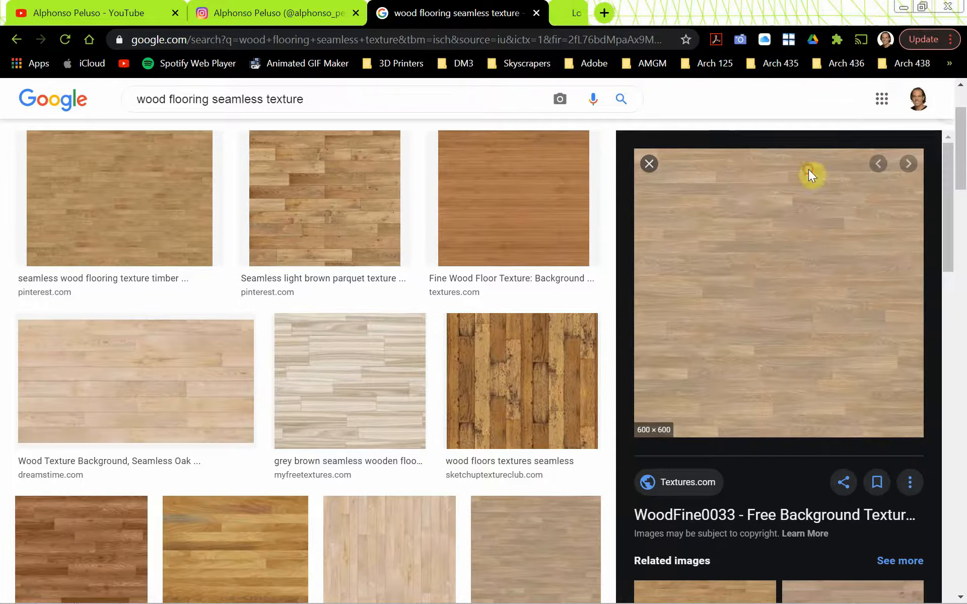
click(646, 21)
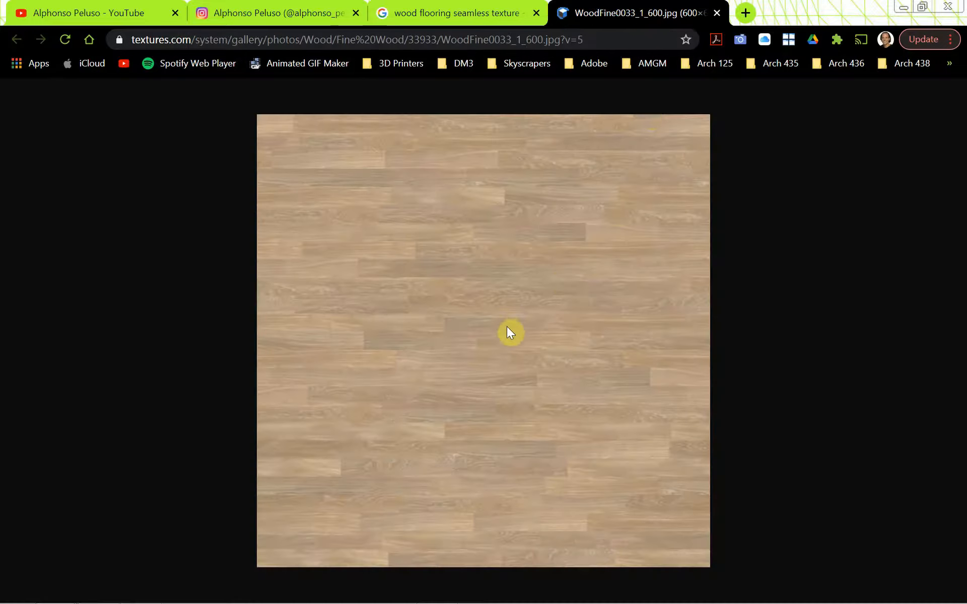
Save the texture image as WoodFine0033_1_600.jpg in the Revit_Materials folder inside Videos.
right_click(491, 334)
click(523, 363)
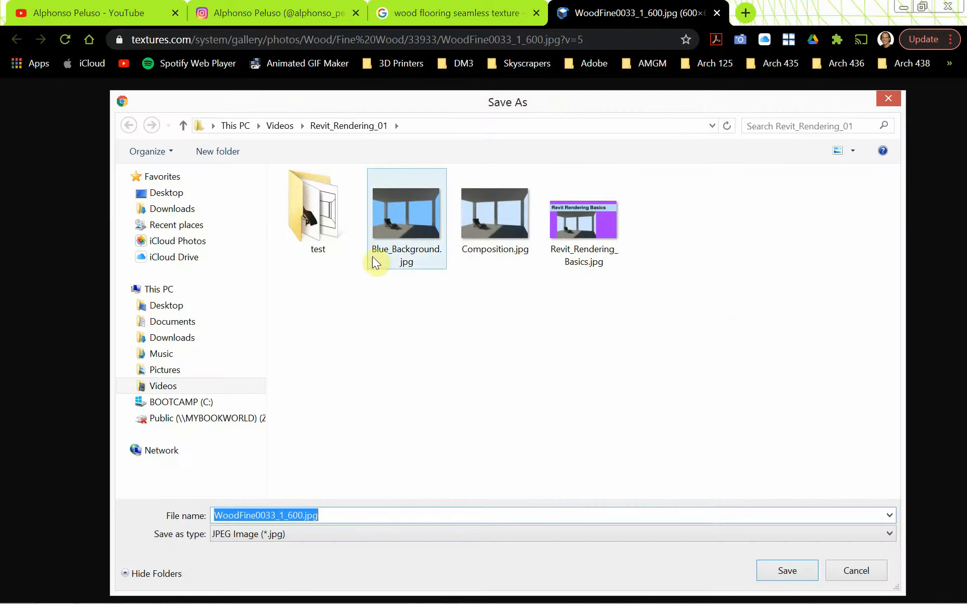
click(285, 126)
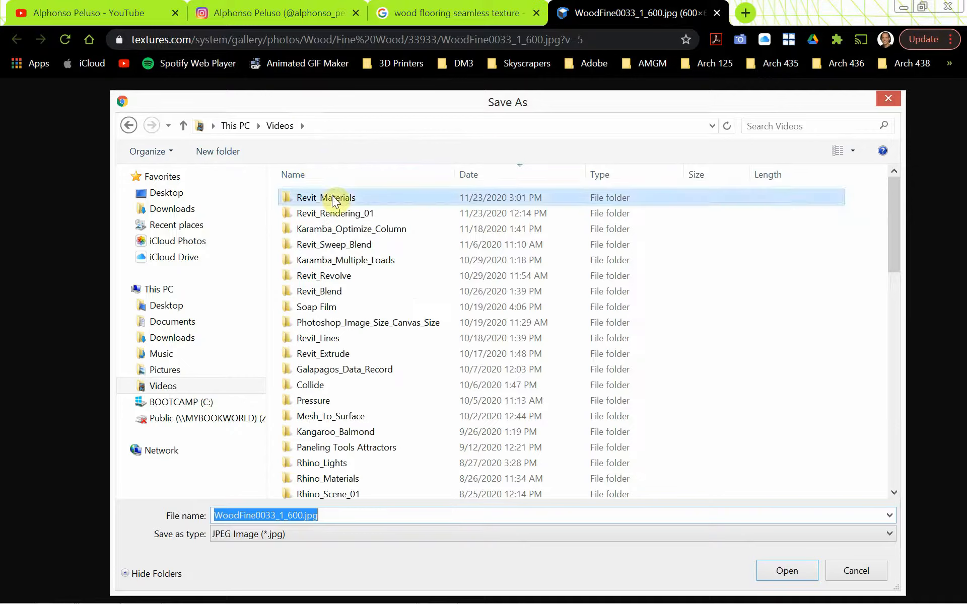
double_click(330, 197)
double_click(365, 511)
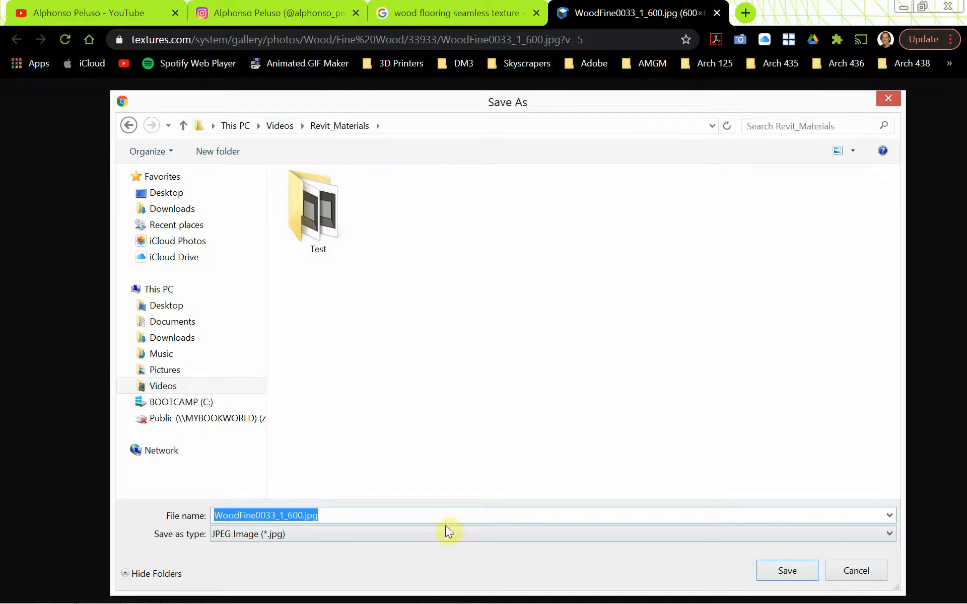
click(786, 571)
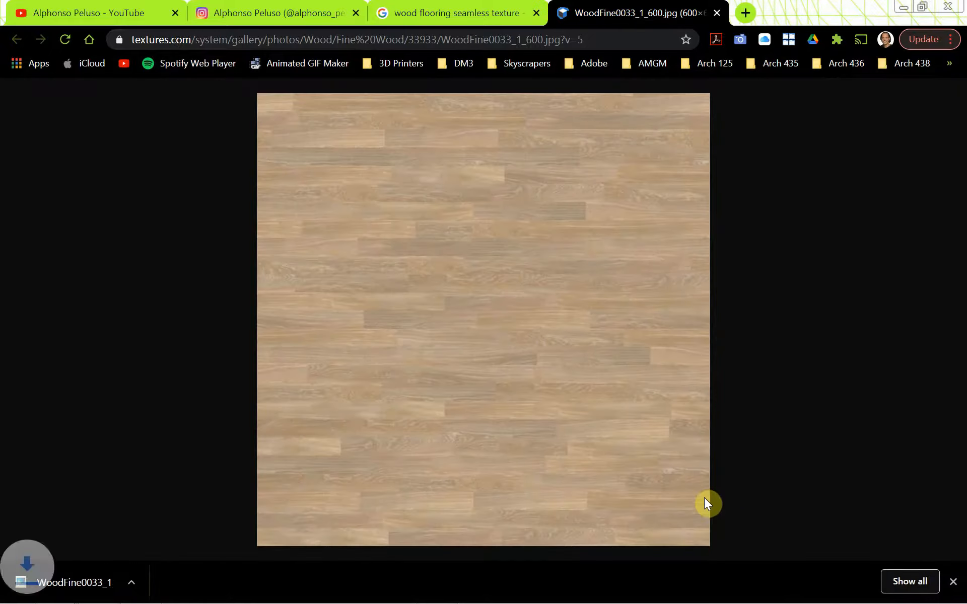
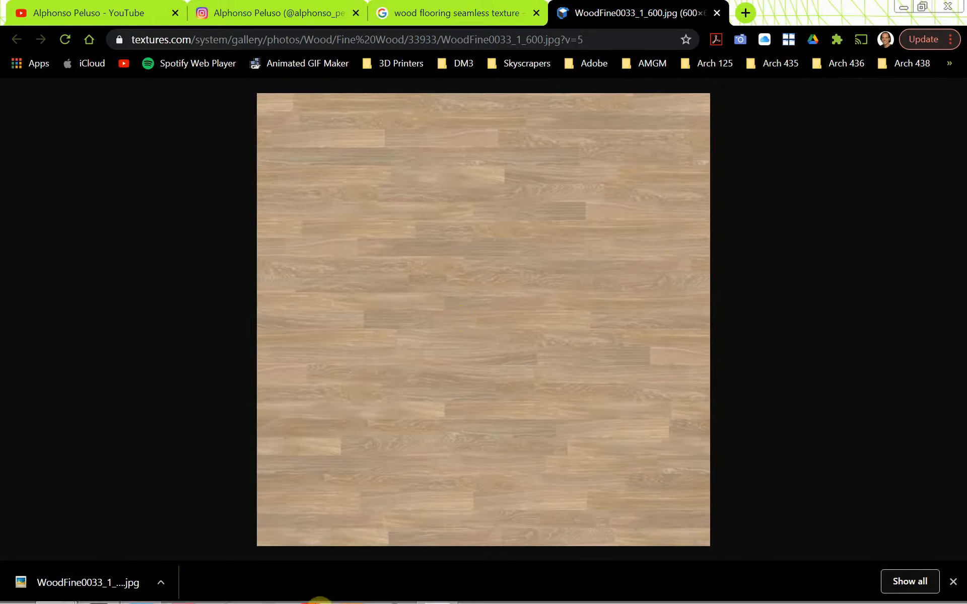
Switch back to Revit and check the floor element in the Camera 01 view by selecting it, leaving nothing selected.
mouse_move(312, 602)
click(441, 586)
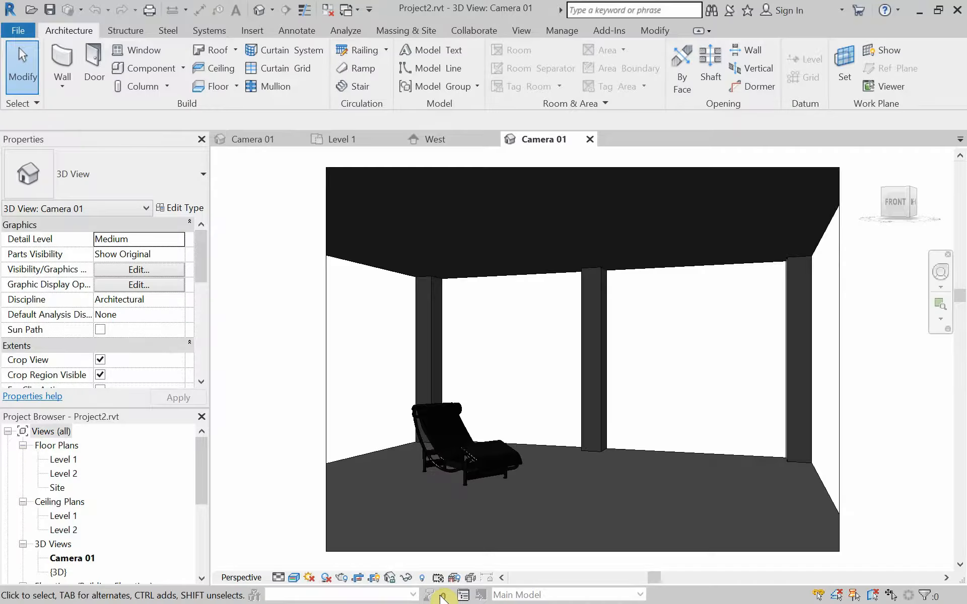
click(365, 455)
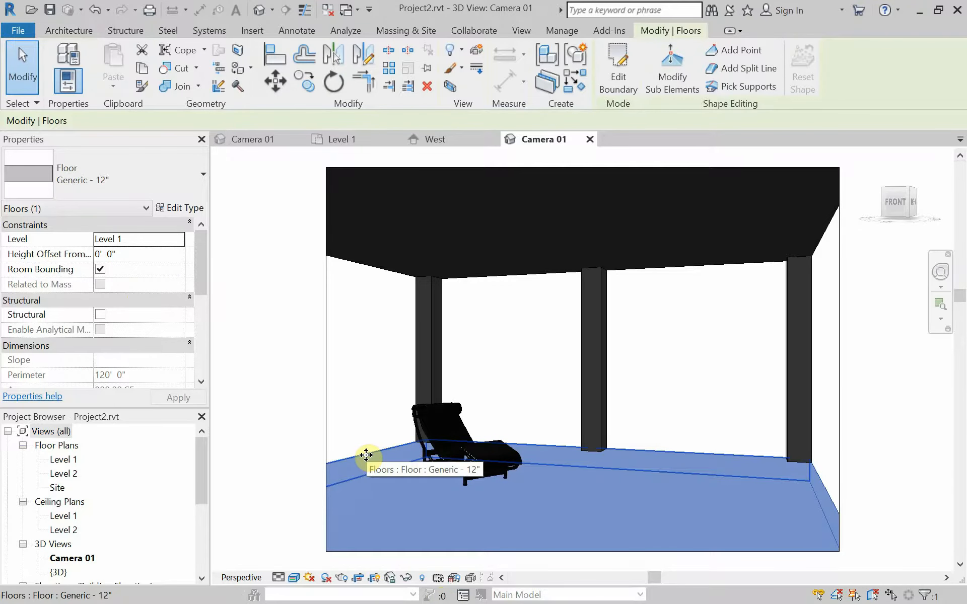
click(349, 422)
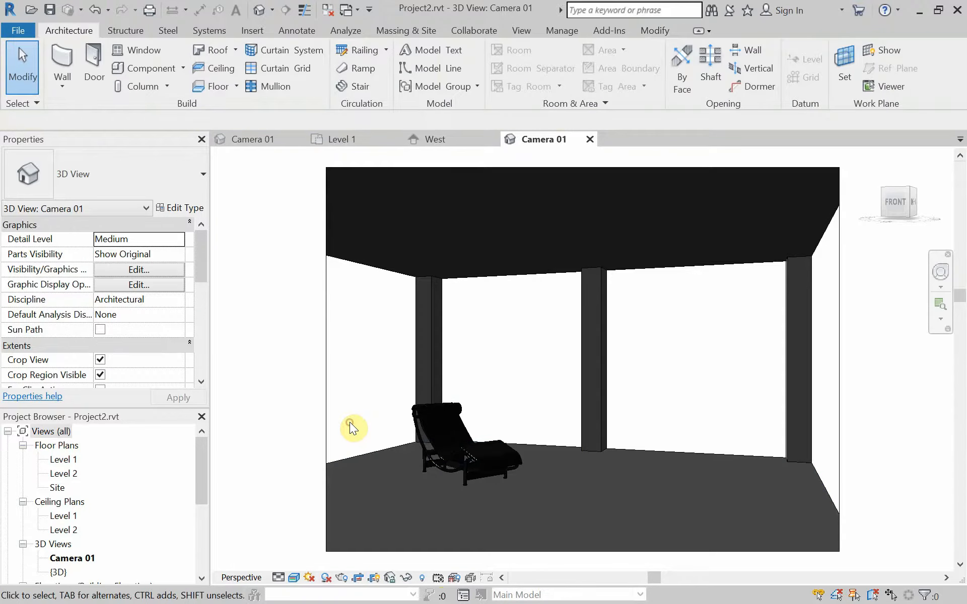
click(361, 454)
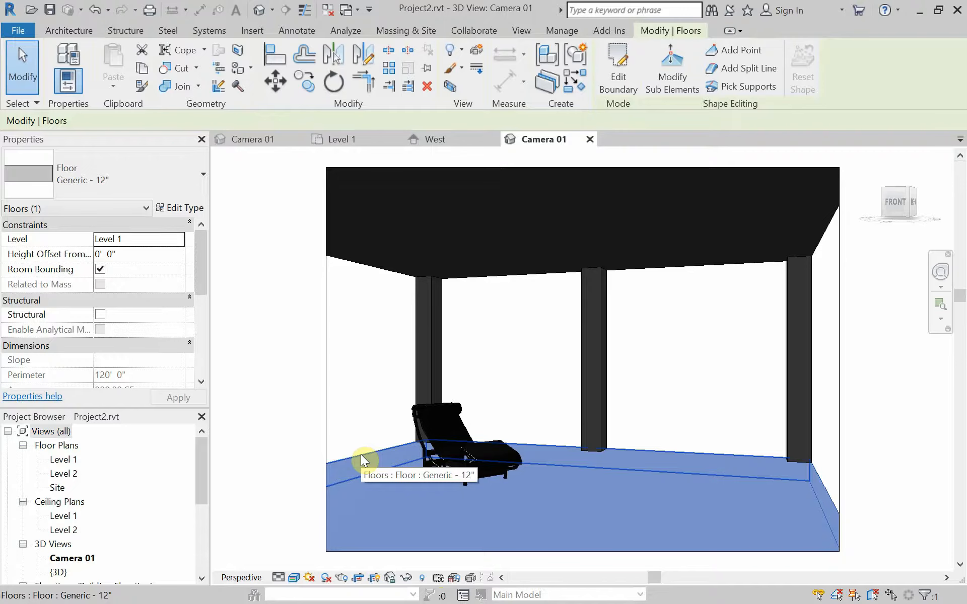
click(352, 426)
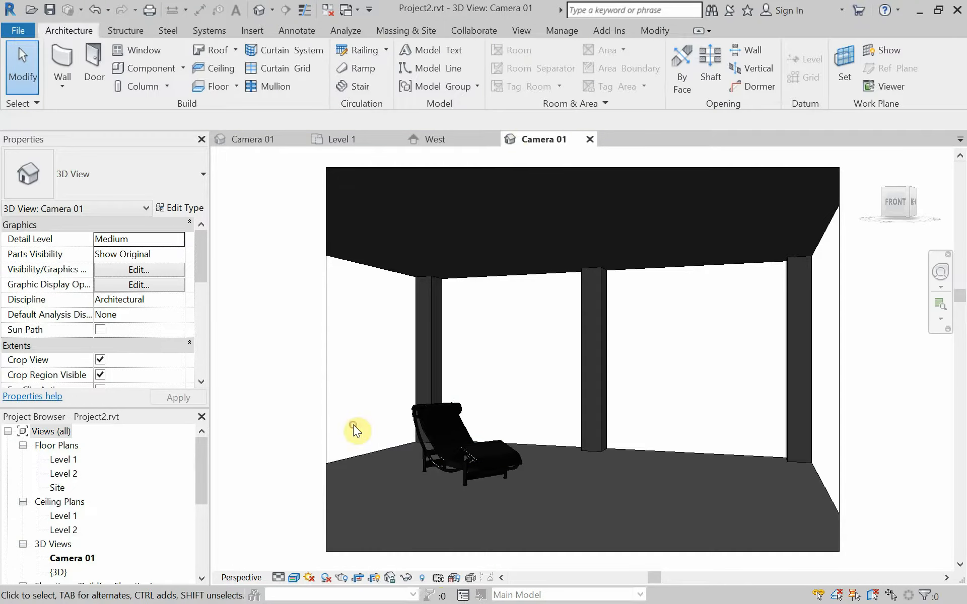
Open the Material Browser and create a new material in the project.
click(649, 34)
click(560, 31)
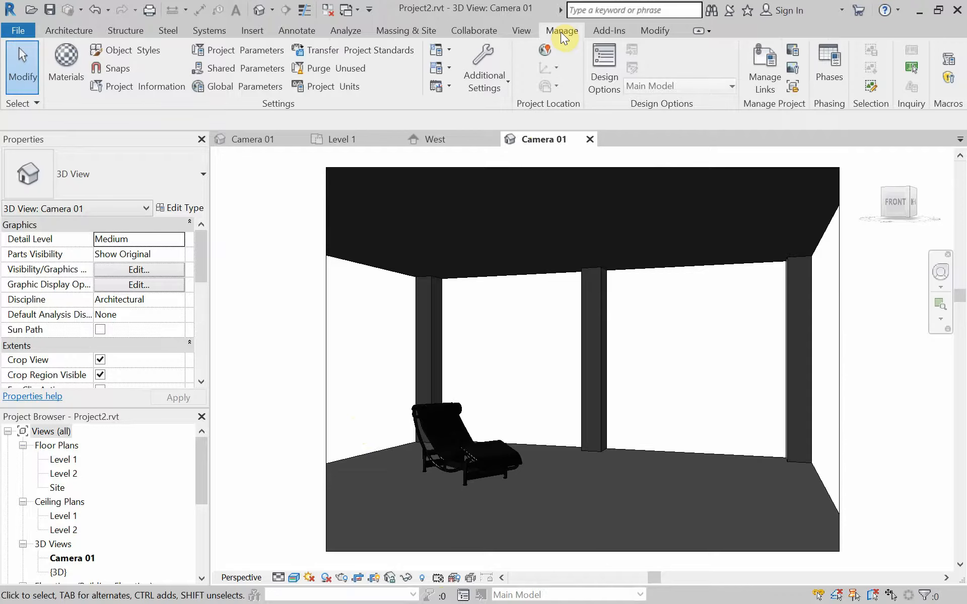
click(64, 67)
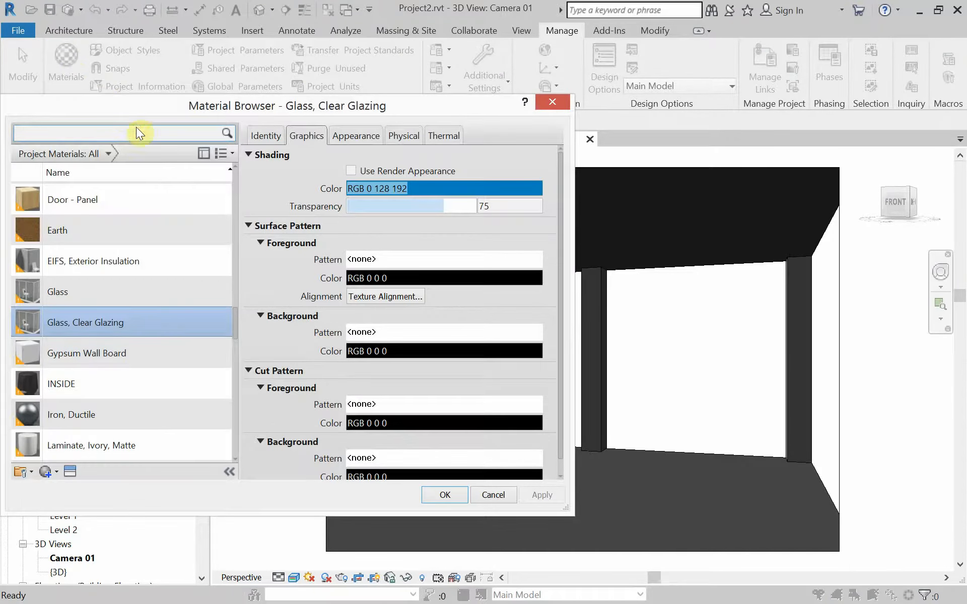
drag(214, 109, 427, 70)
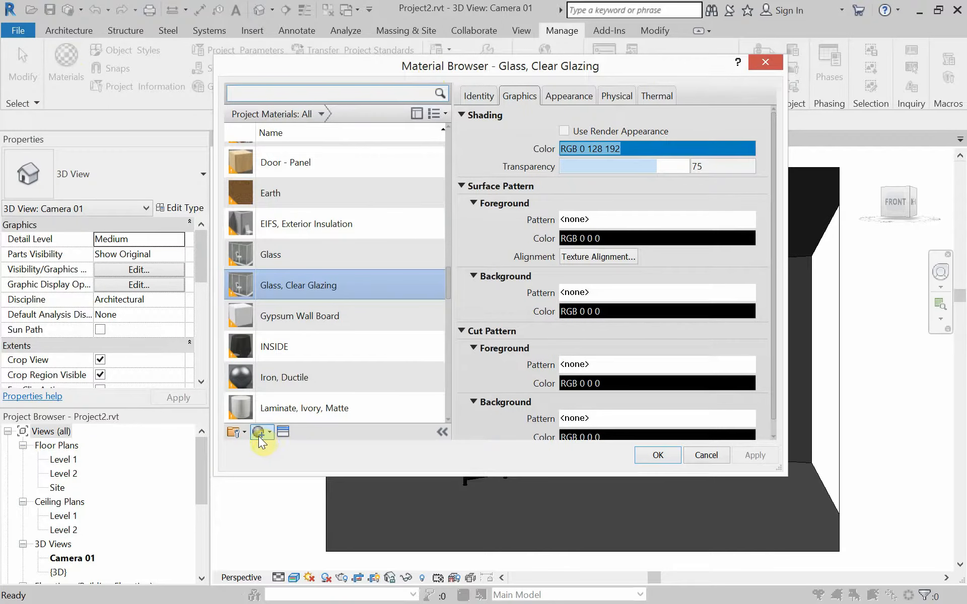
click(268, 435)
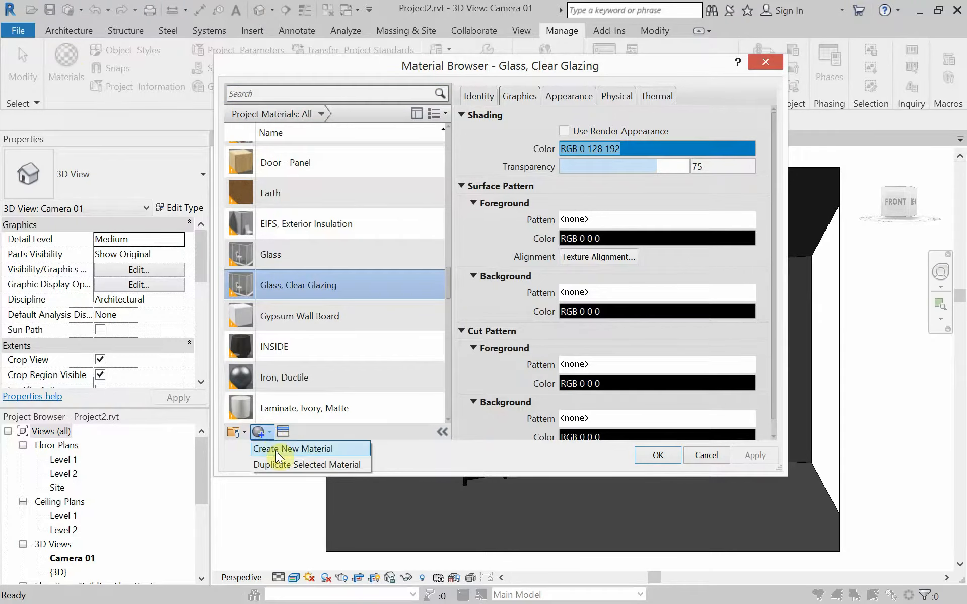
click(276, 449)
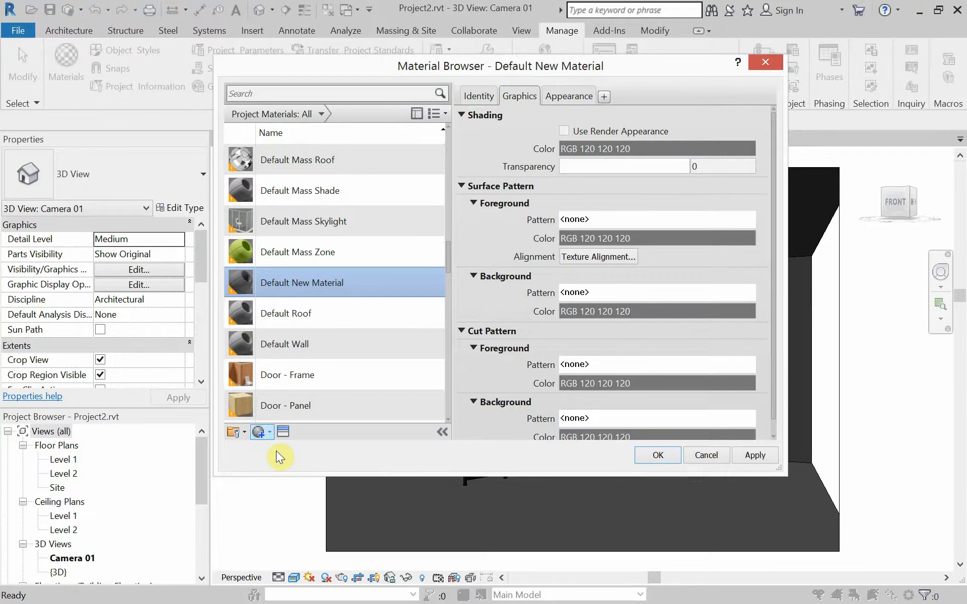
Rename the new material as Wood Floor AP.
scroll(291, 317, down, 1)
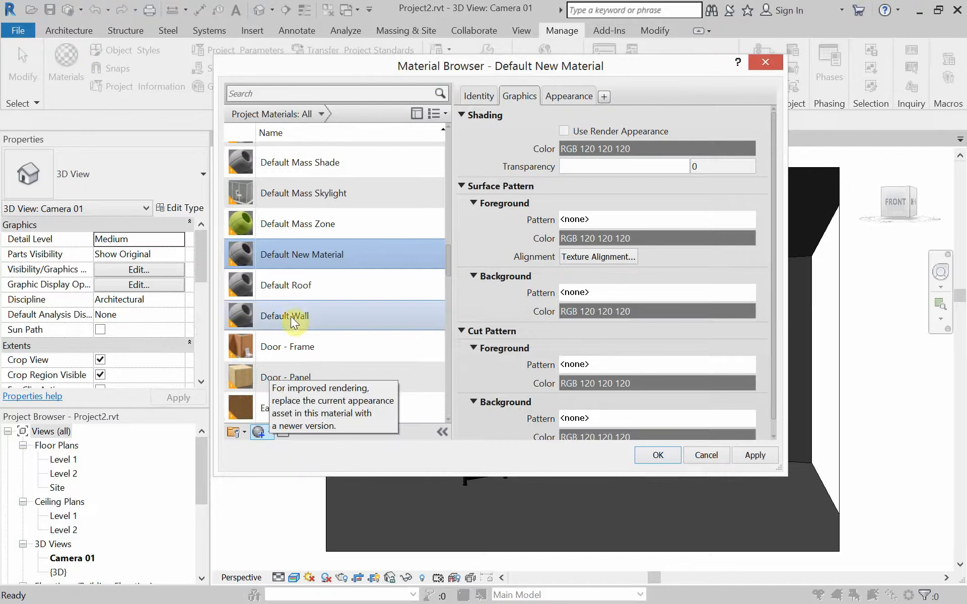
right_click(345, 255)
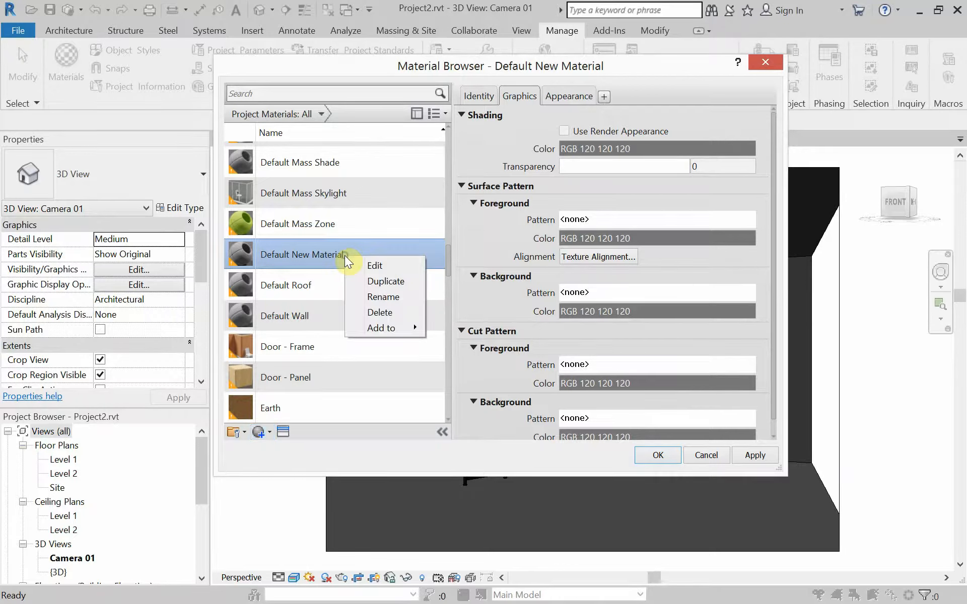
click(367, 298)
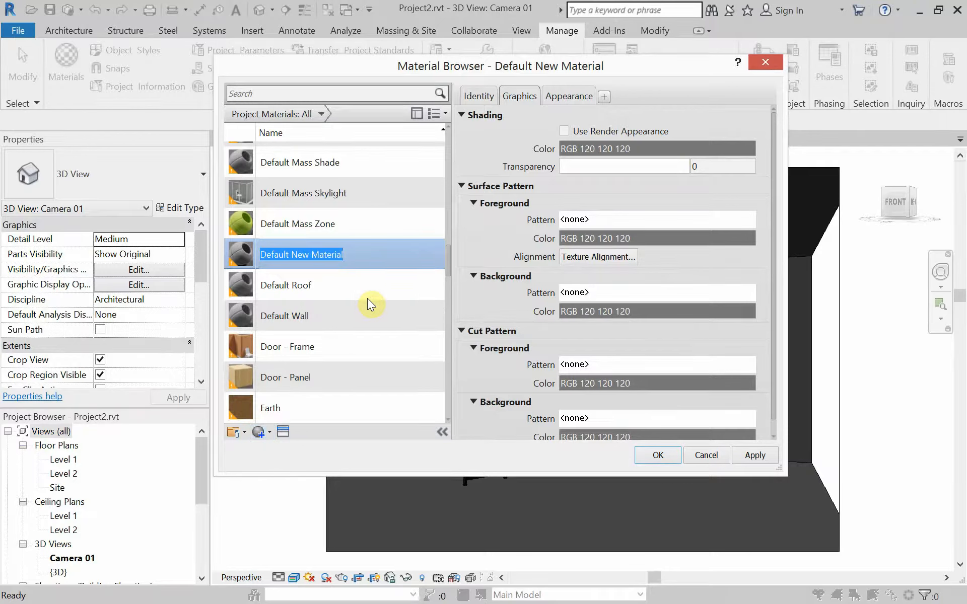
text(Wood F)
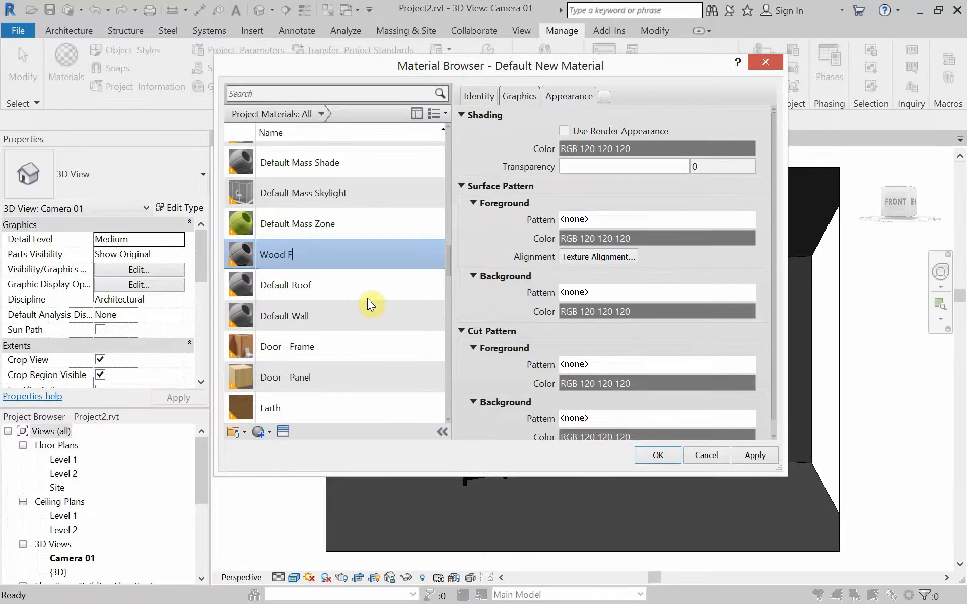
text(loor Ap)
key(BackSpace)
text(P)
Assign WoodFine0033_1_600.jpg from Videos > Revit_Materials as the Wood Floor AP appearance image and accept the material changes.
click(572, 97)
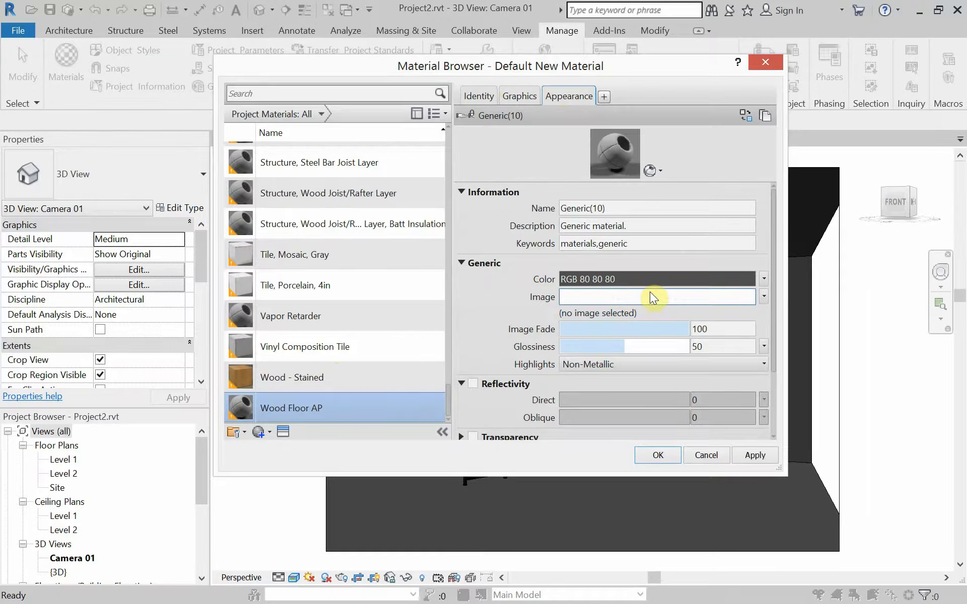
click(765, 296)
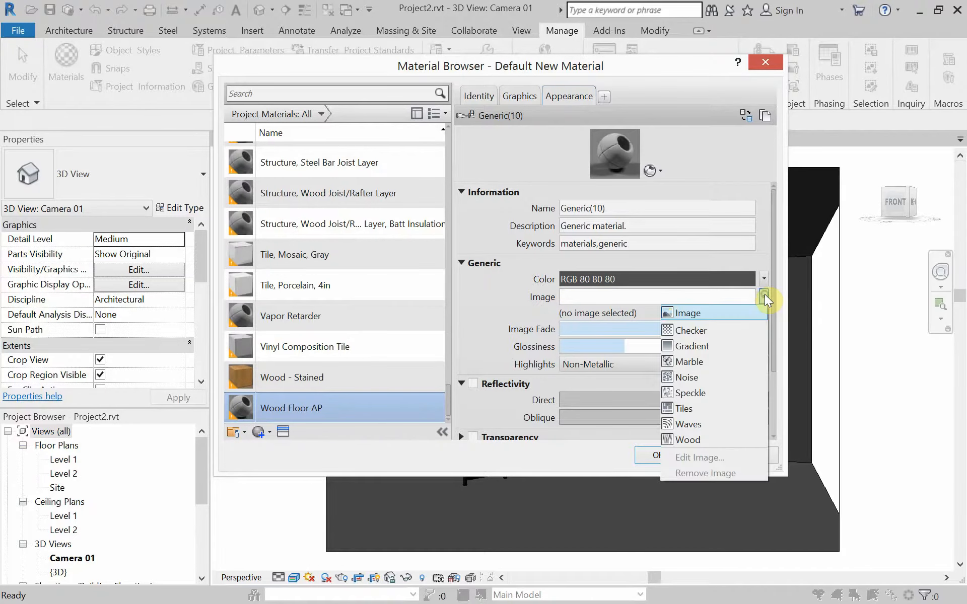
click(712, 316)
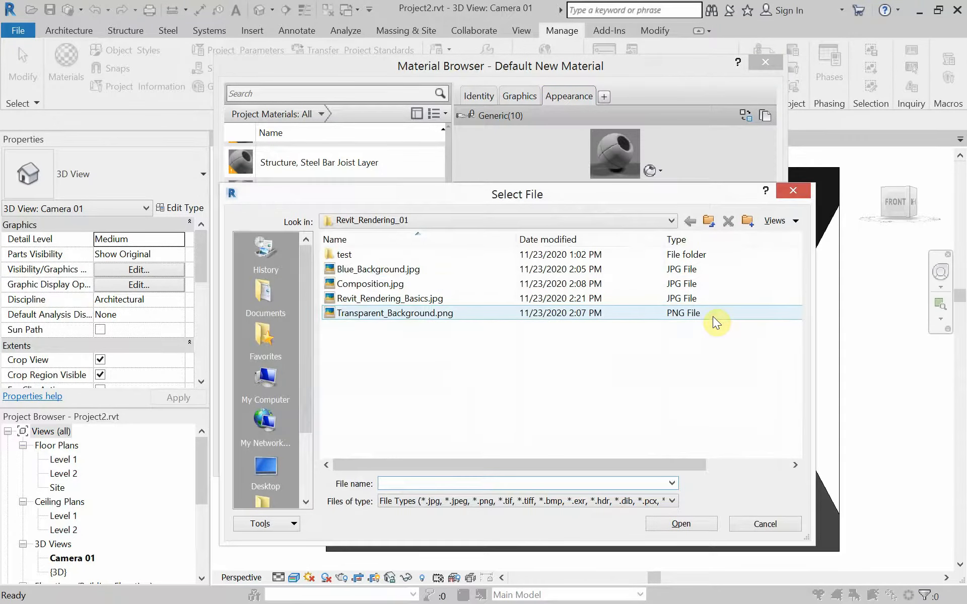
click(707, 221)
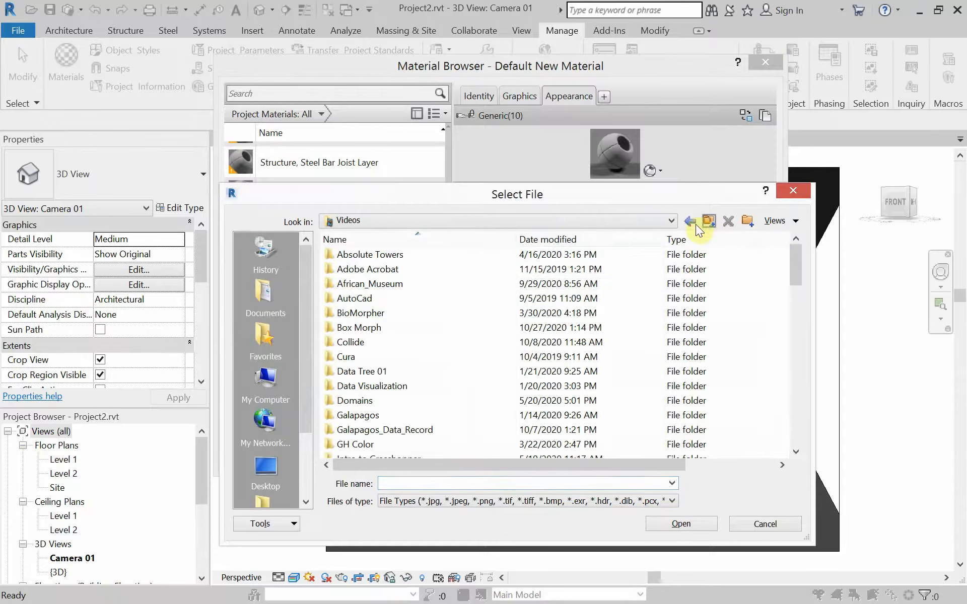
click(531, 239)
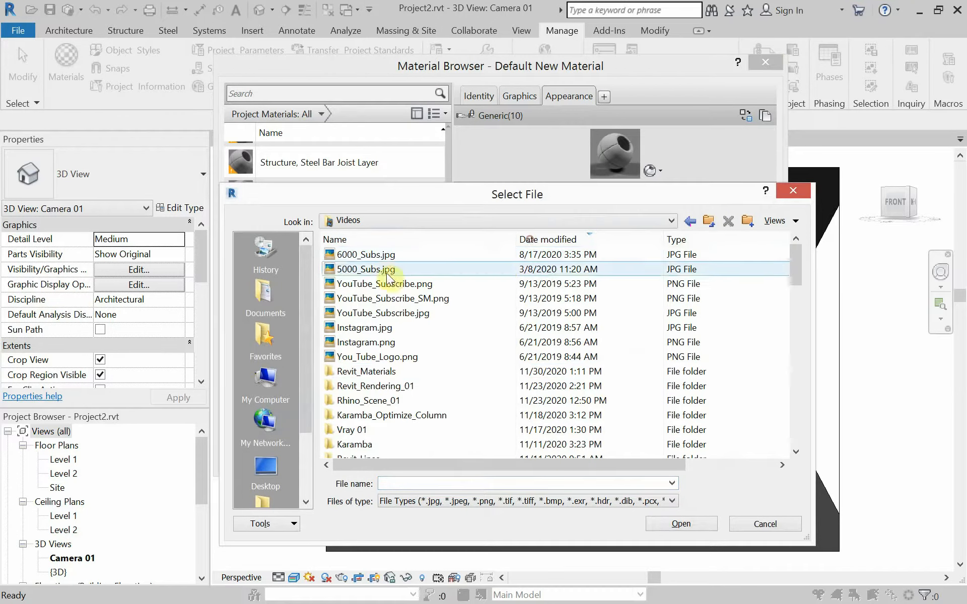
double_click(379, 372)
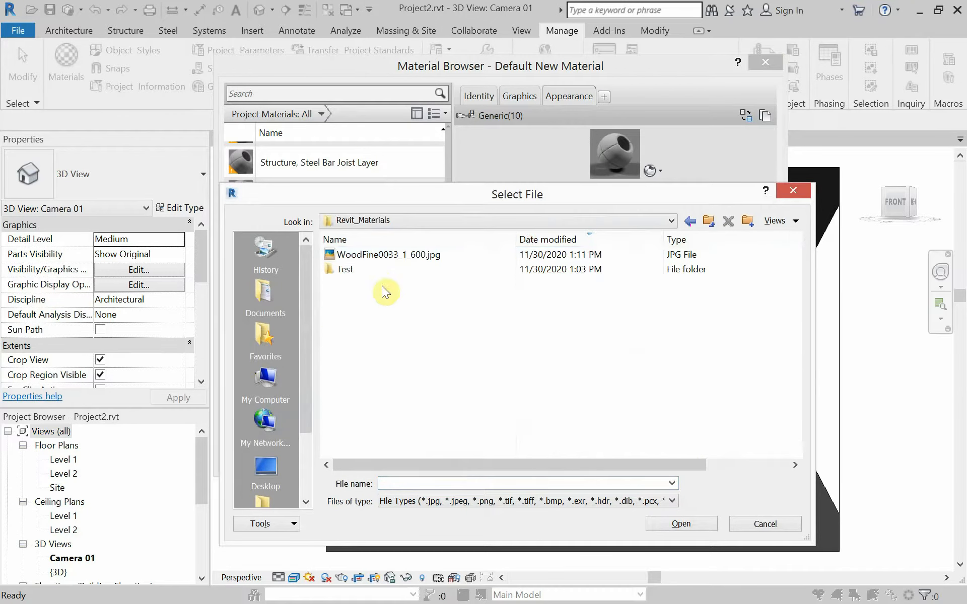
click(360, 254)
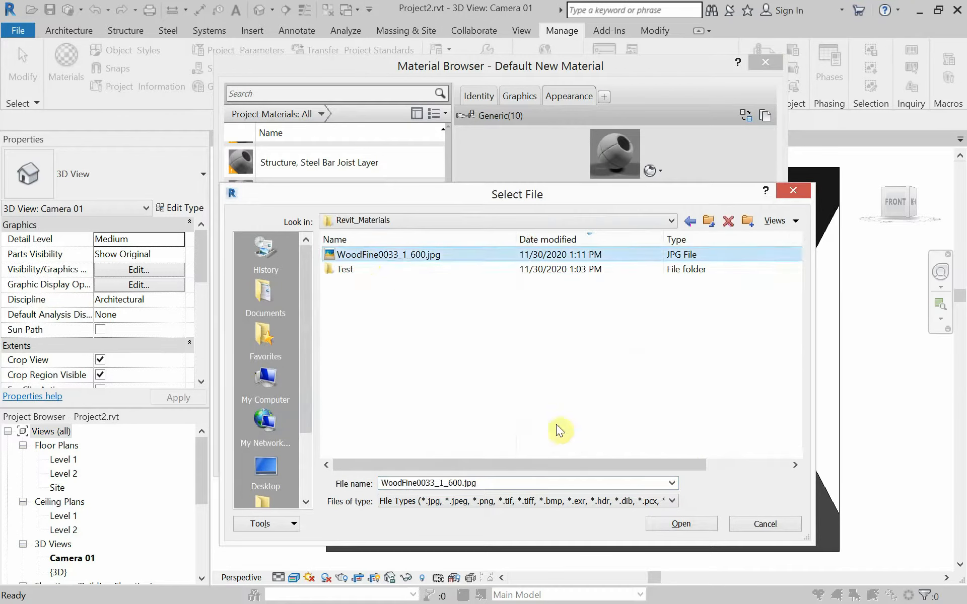
click(681, 524)
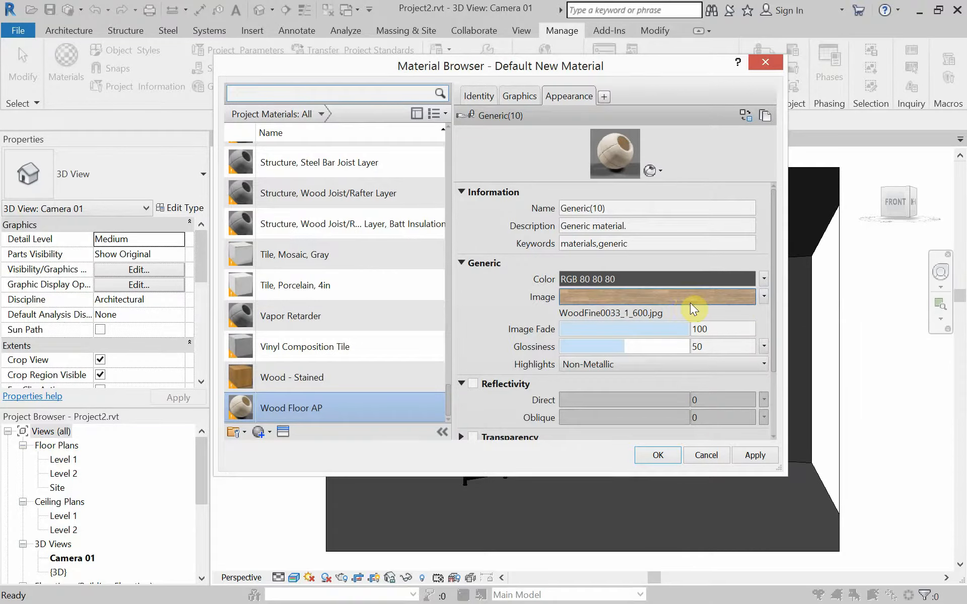
click(747, 458)
click(657, 456)
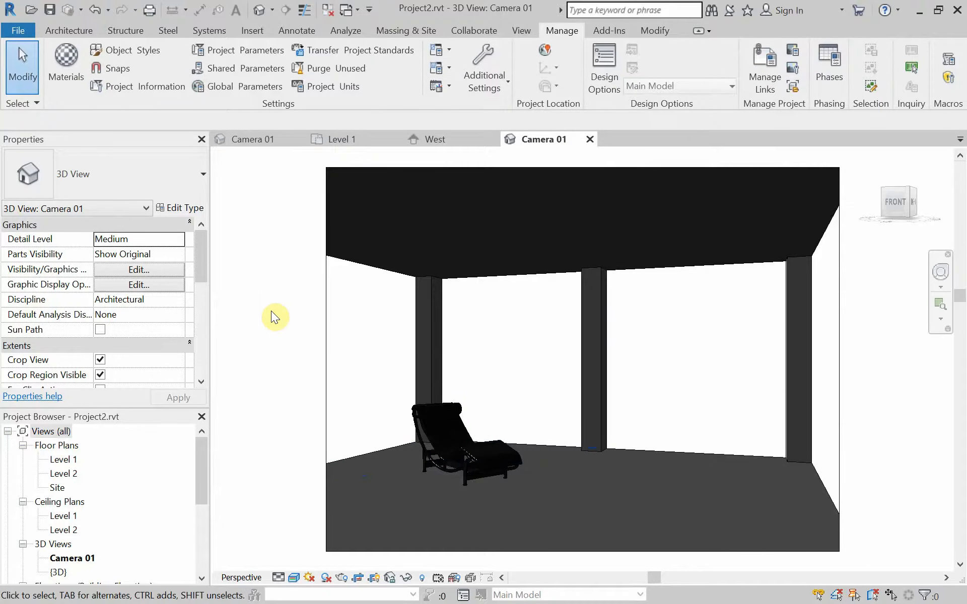
key(p)
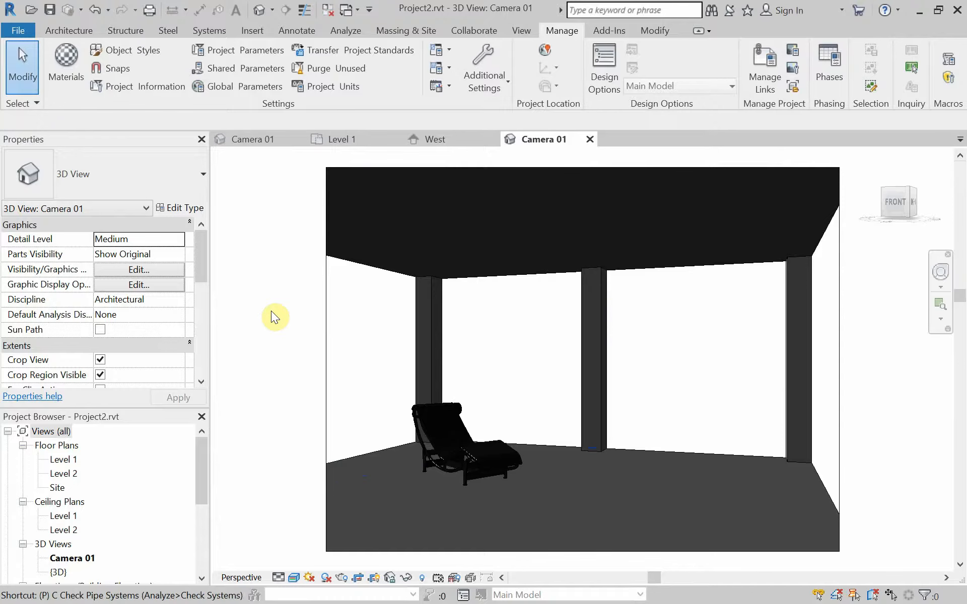
key(a)
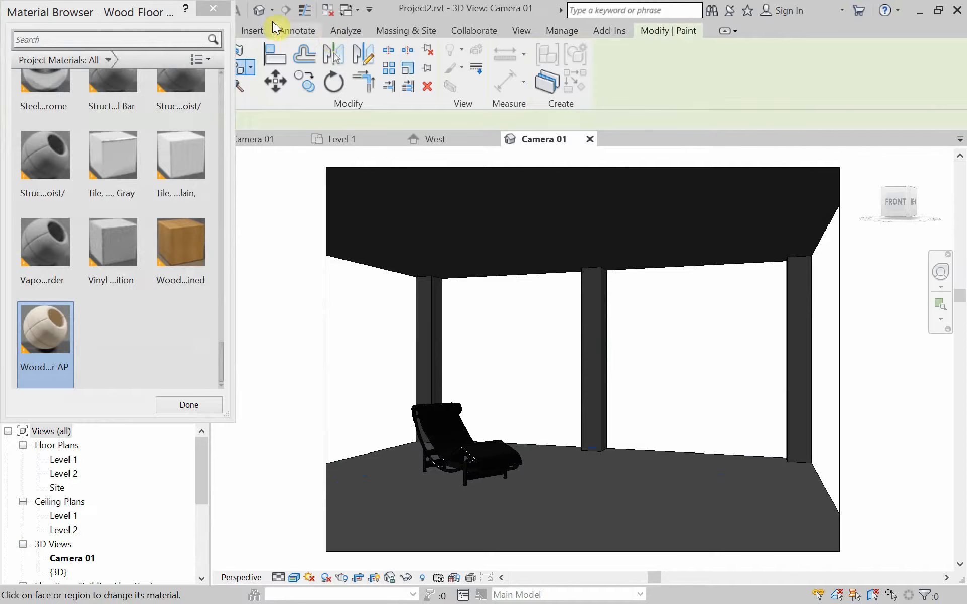
click(215, 10)
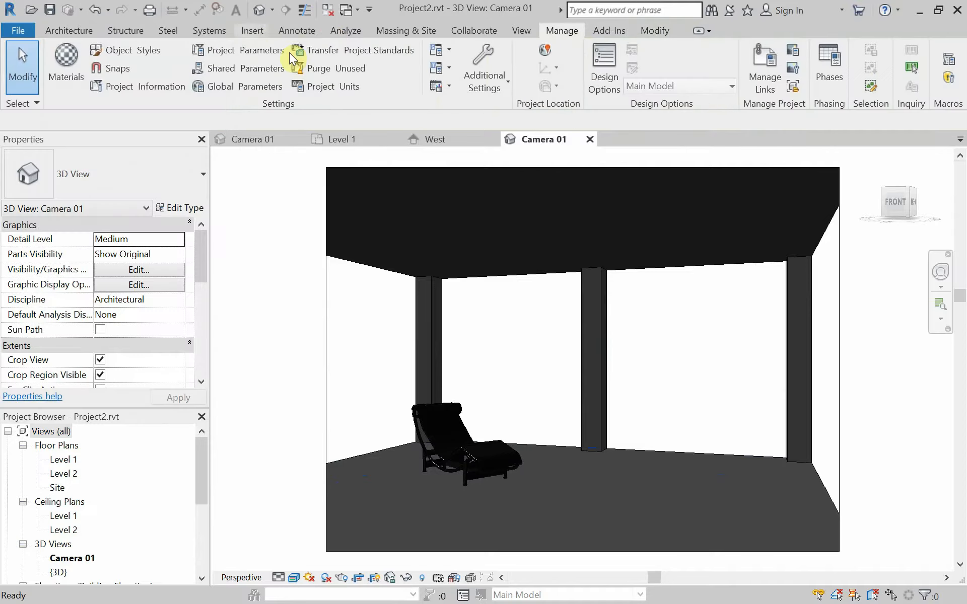
Paint the room's floor face in the Camera 01 view with the Wood Floor AP material and finish painting.
click(655, 31)
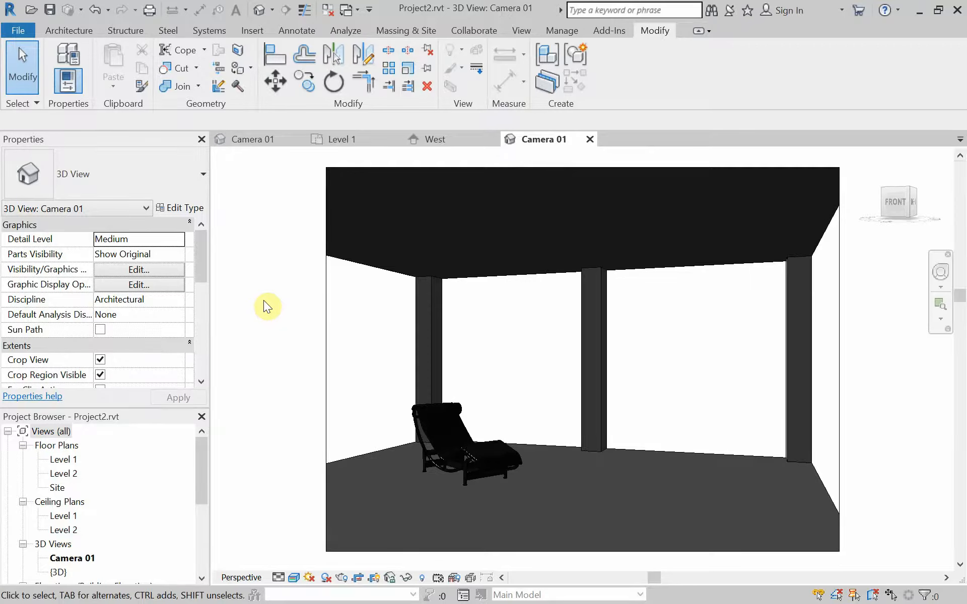
key(p)
key(t)
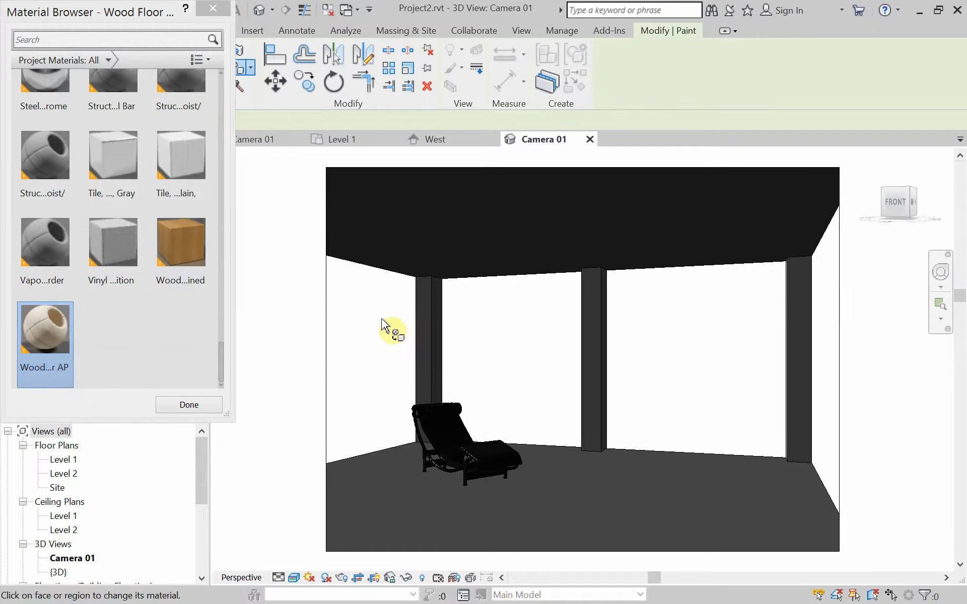
click(621, 486)
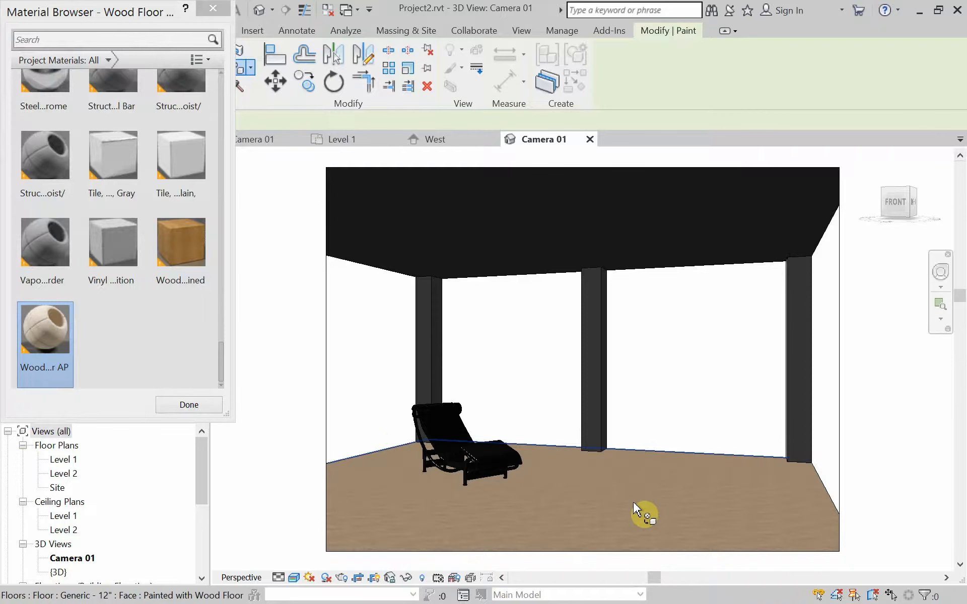
scroll(195, 136, up, 1)
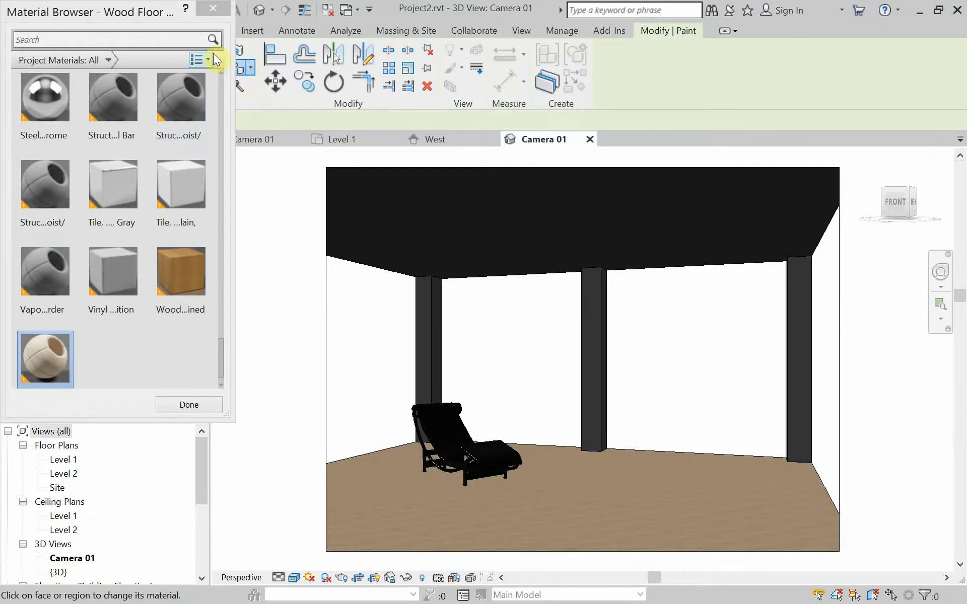
click(213, 11)
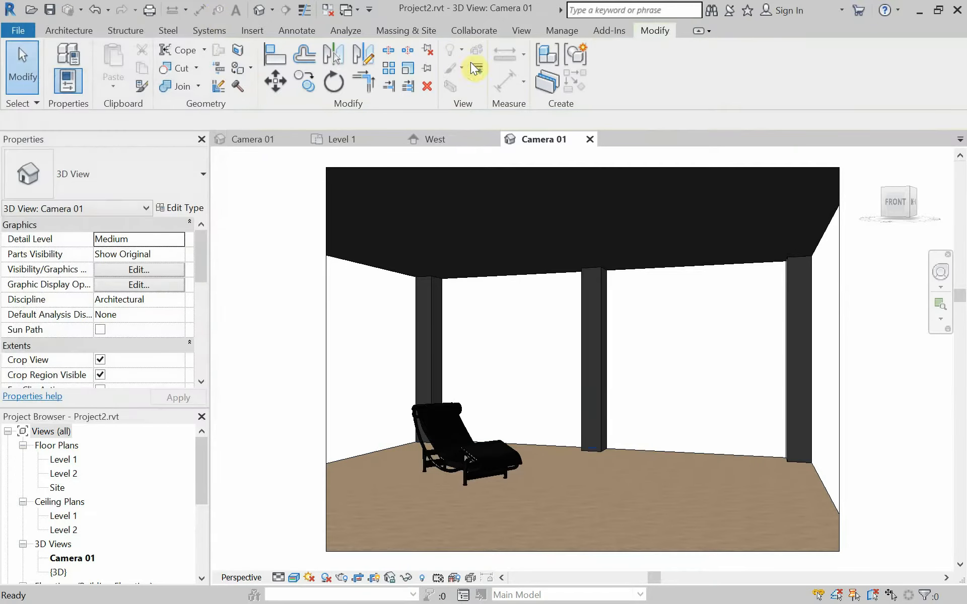
Render the Camera 01 view at Draft quality and Screen resolution, then close the rendering.
click(561, 32)
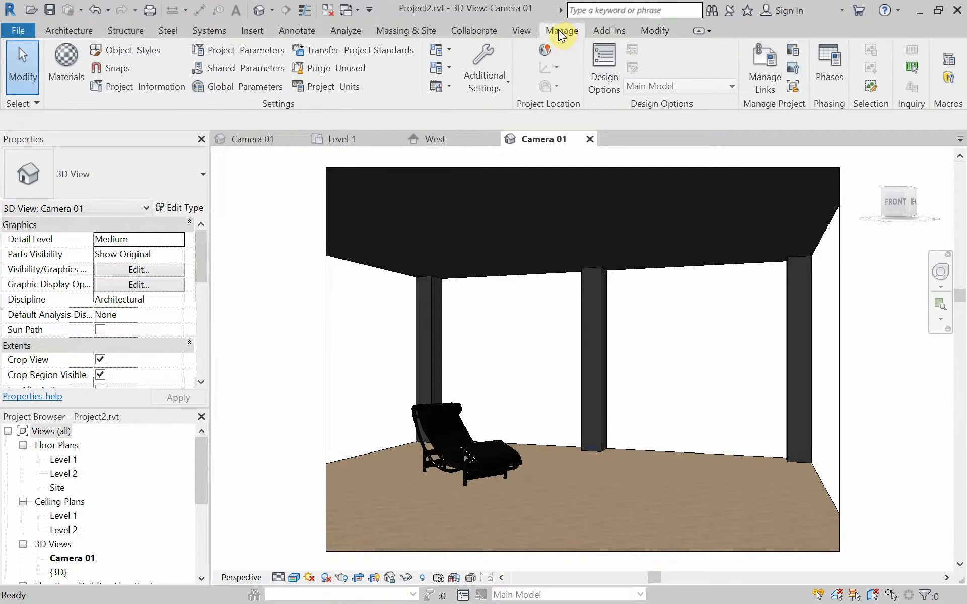
click(527, 31)
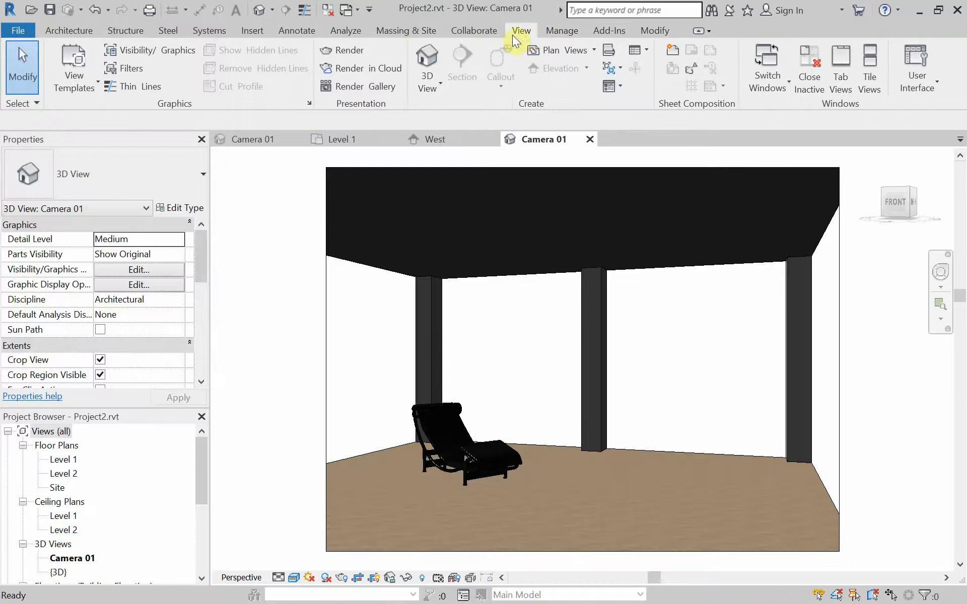
click(347, 50)
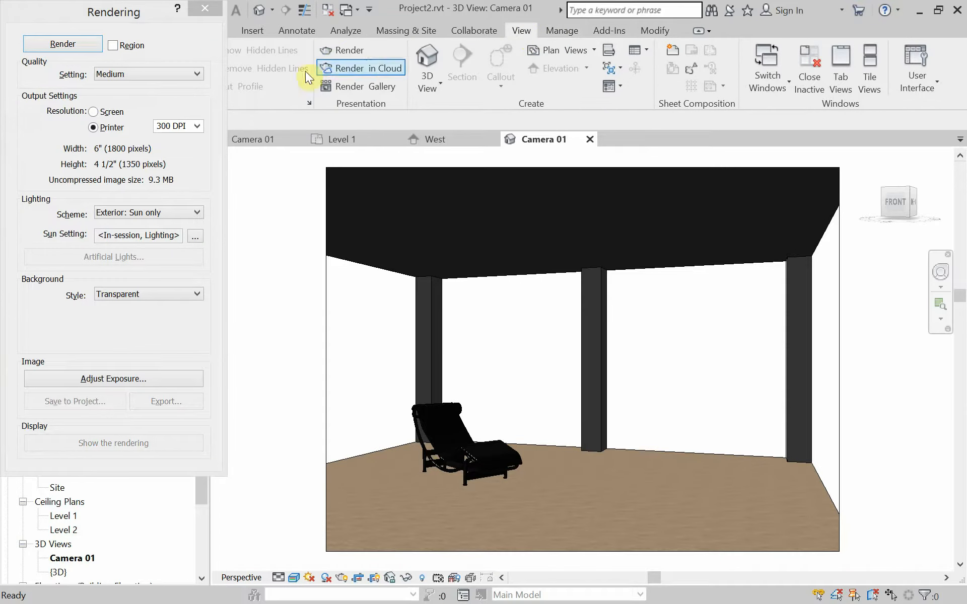
click(107, 113)
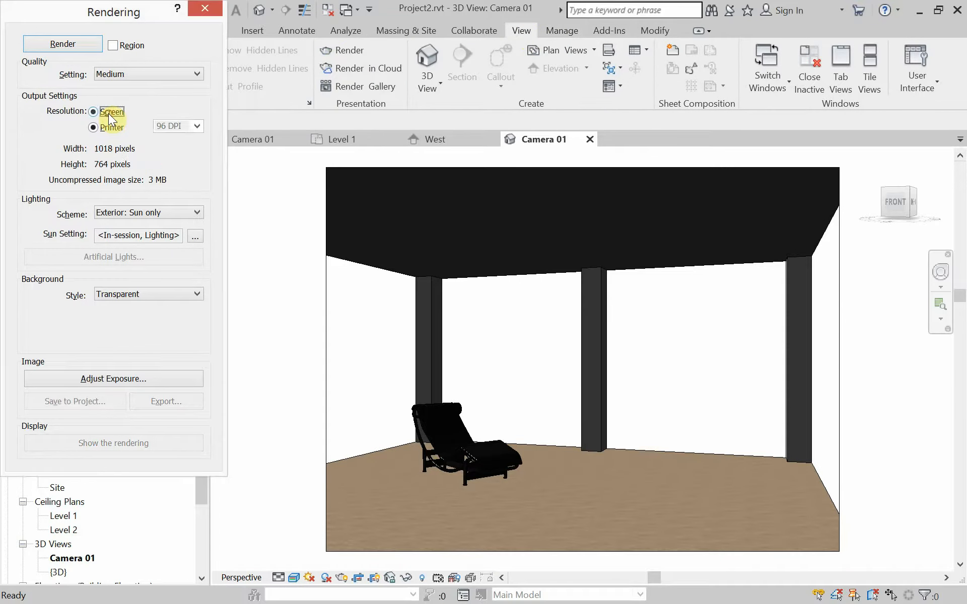
click(147, 78)
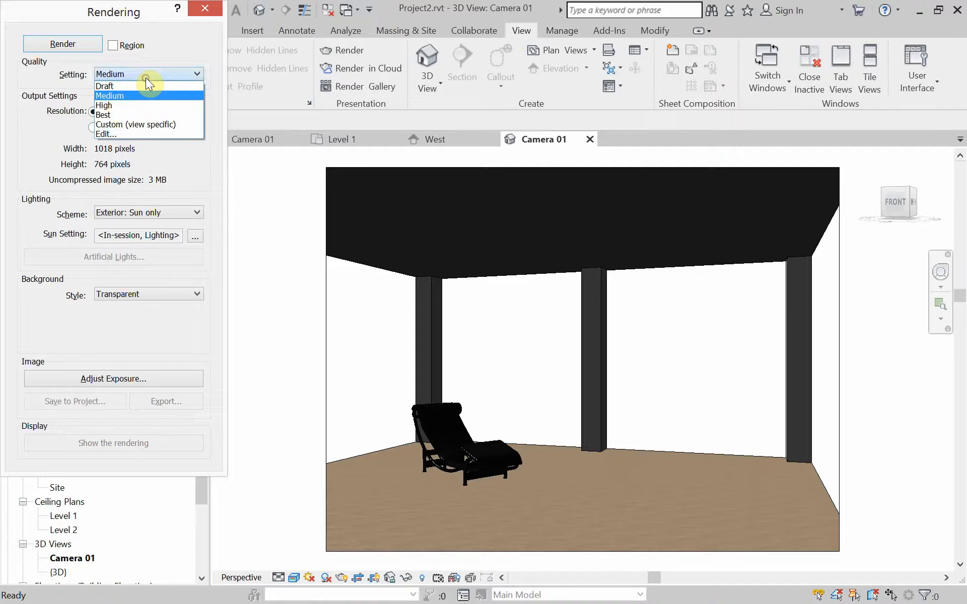
click(146, 87)
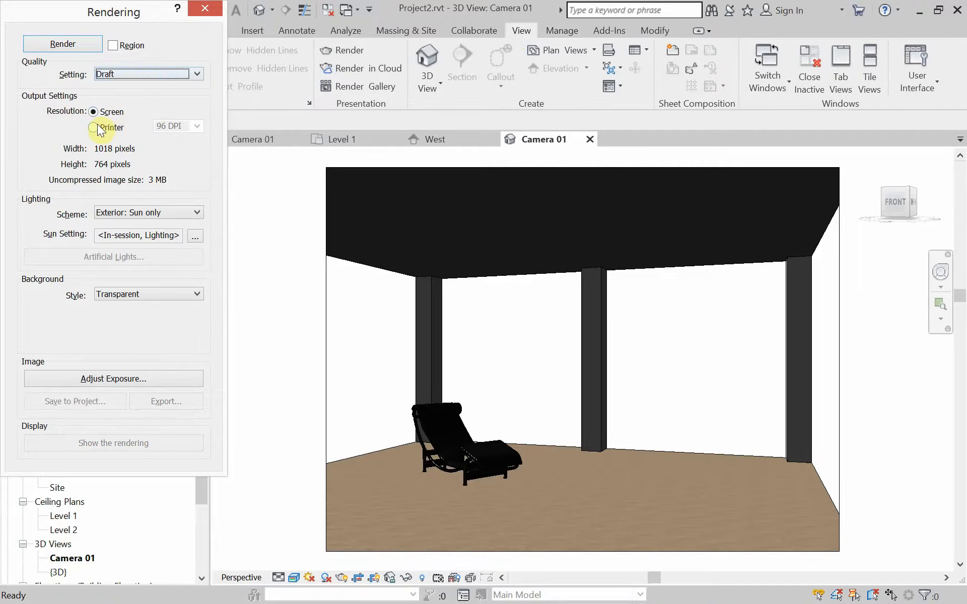
click(70, 41)
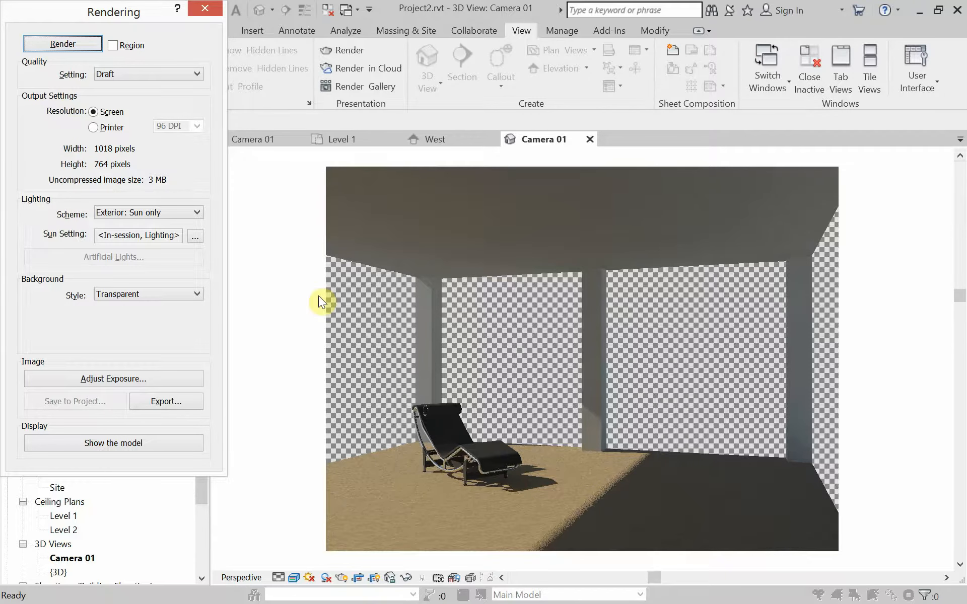
click(201, 8)
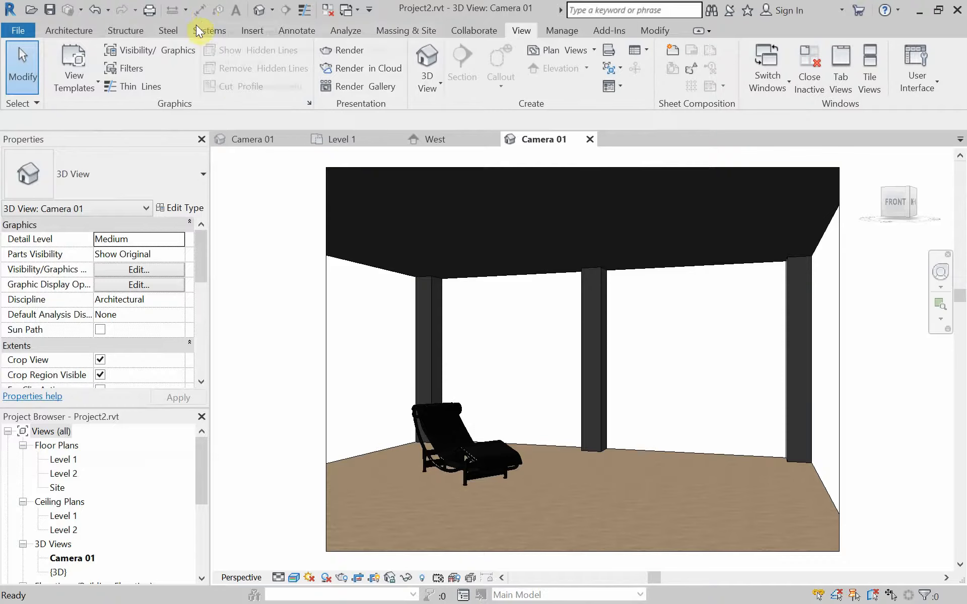
Set the Wood Floor AP image texture's sample size to 9'-0" wide by 9'-0" high and apply it to the material.
click(560, 32)
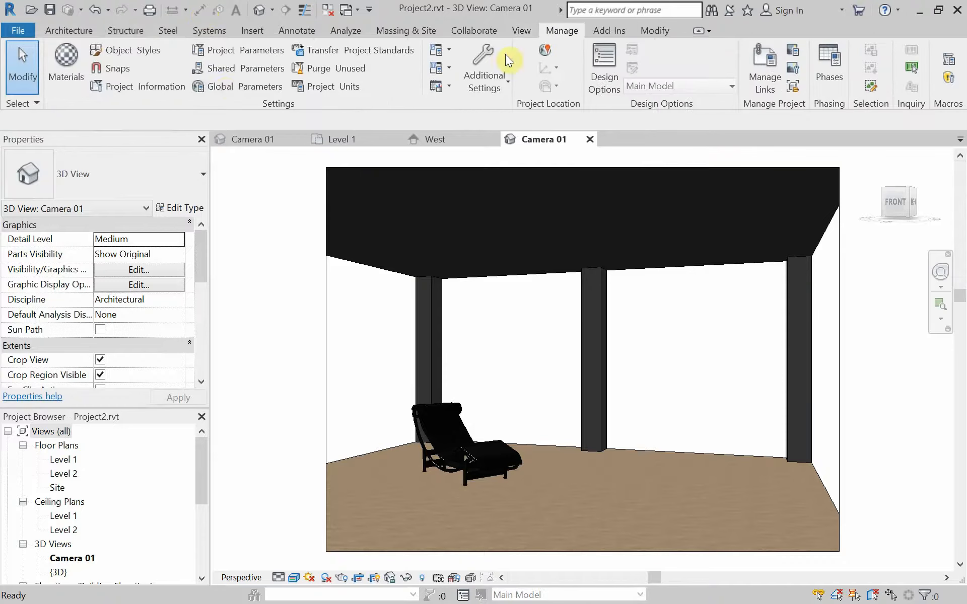
click(61, 69)
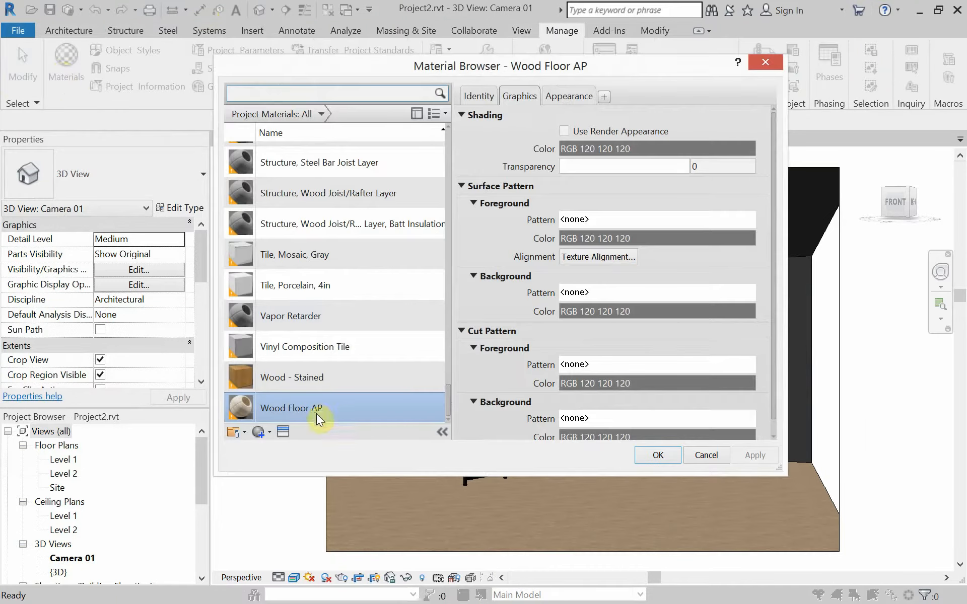
click(567, 95)
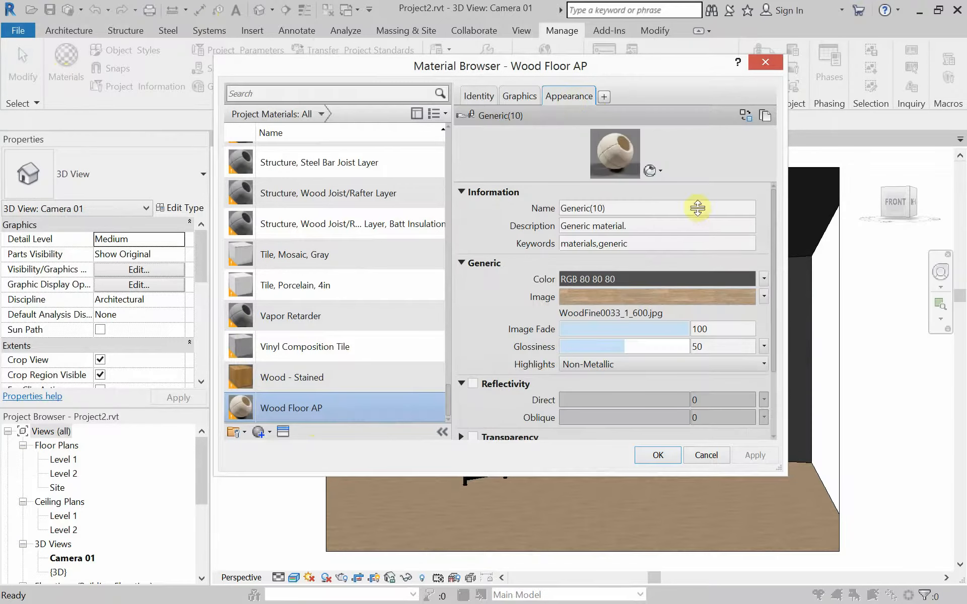
click(763, 297)
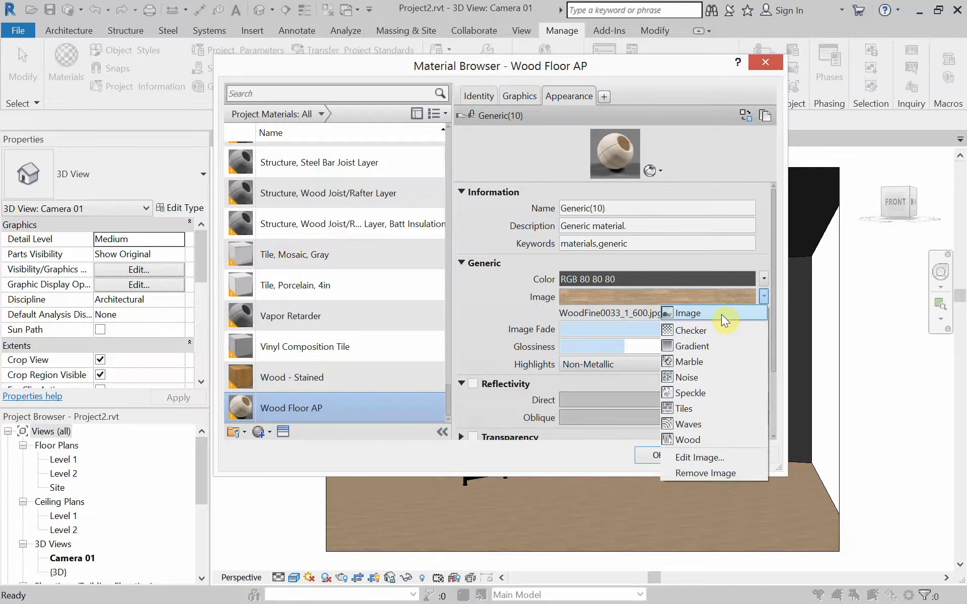
click(702, 458)
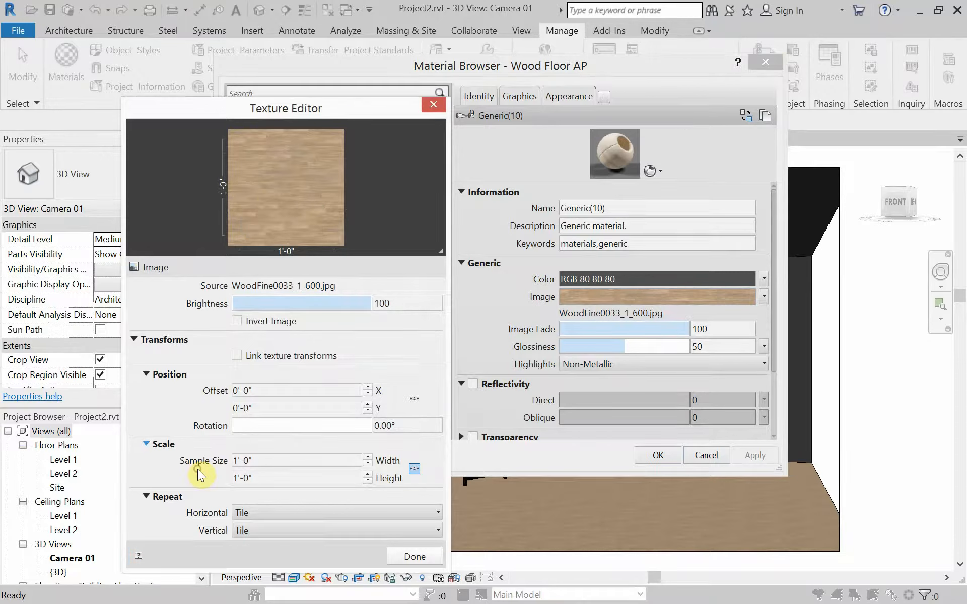
click(265, 466)
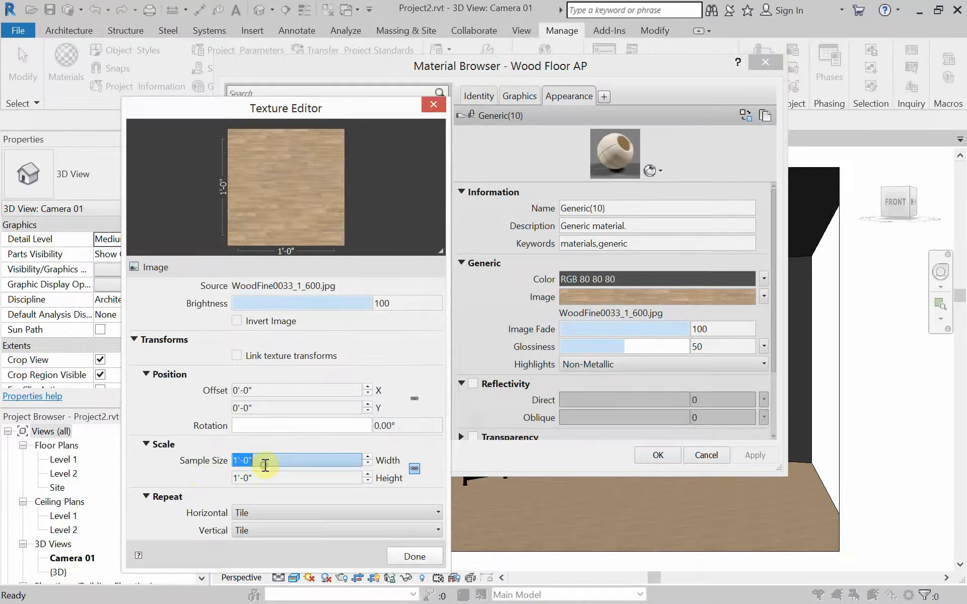
text(9')
click(271, 476)
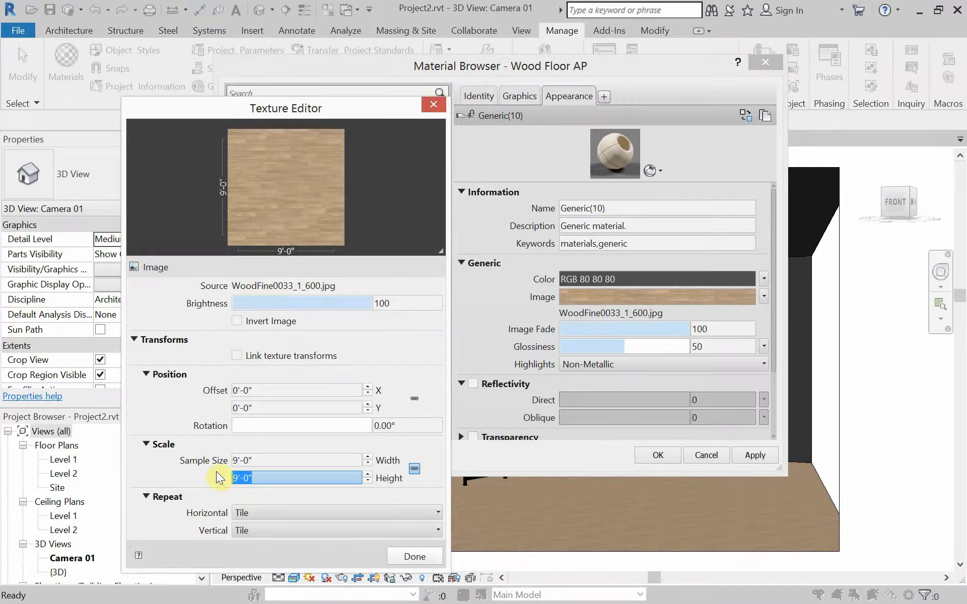
click(414, 470)
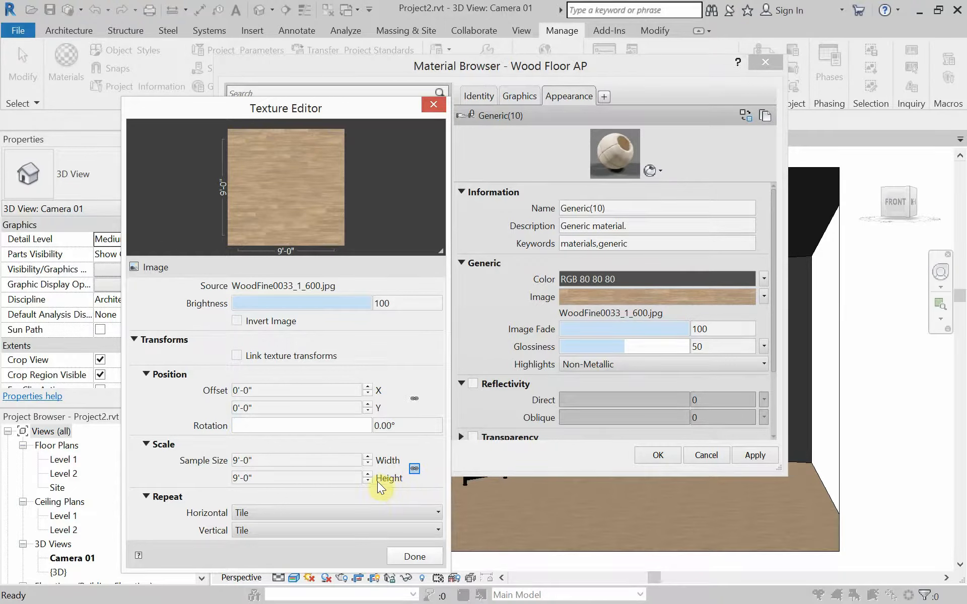
click(415, 557)
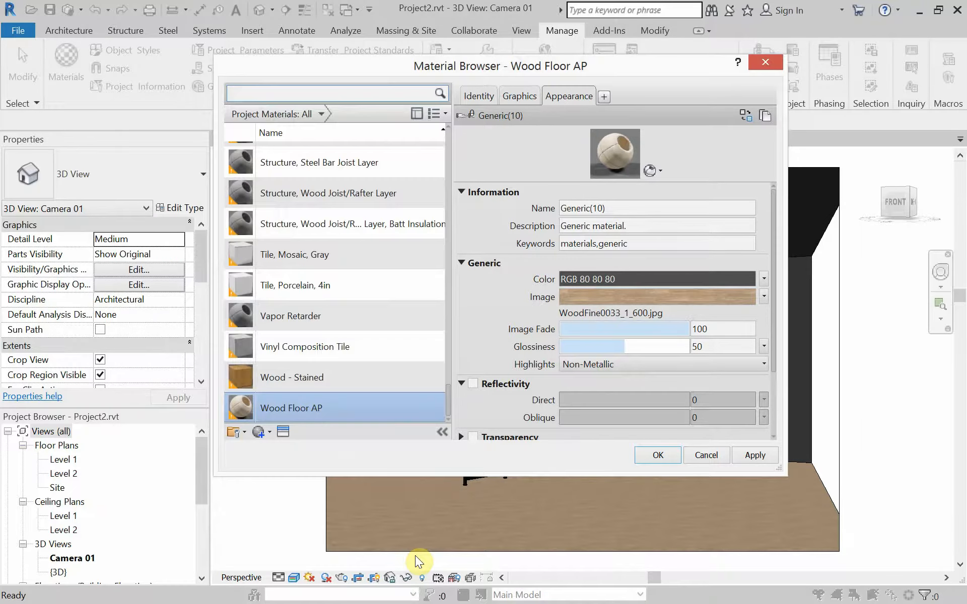
click(754, 456)
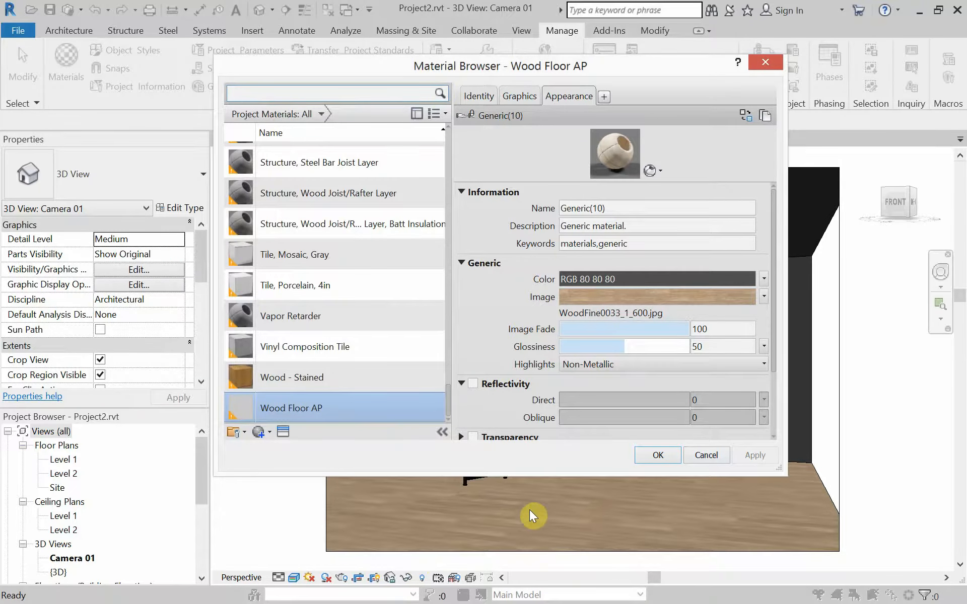
Enable reflectivity for Wood Floor AP with direct and oblique values of 50 and accept the material changes.
drag(451, 67, 260, 28)
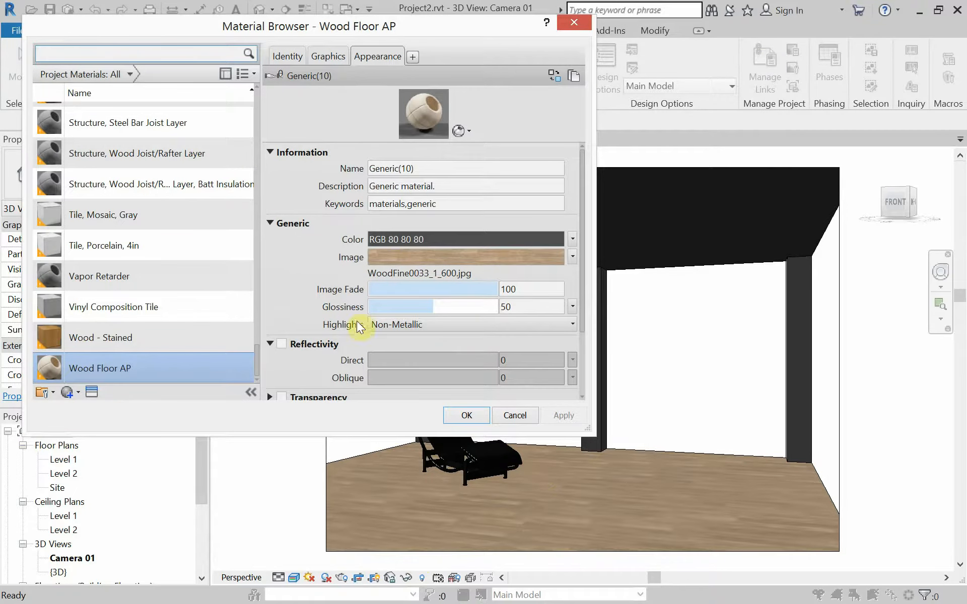
mouse_move(586, 177)
mouse_down()
mouse_move(597, 241)
mouse_move(588, 159)
mouse_up()
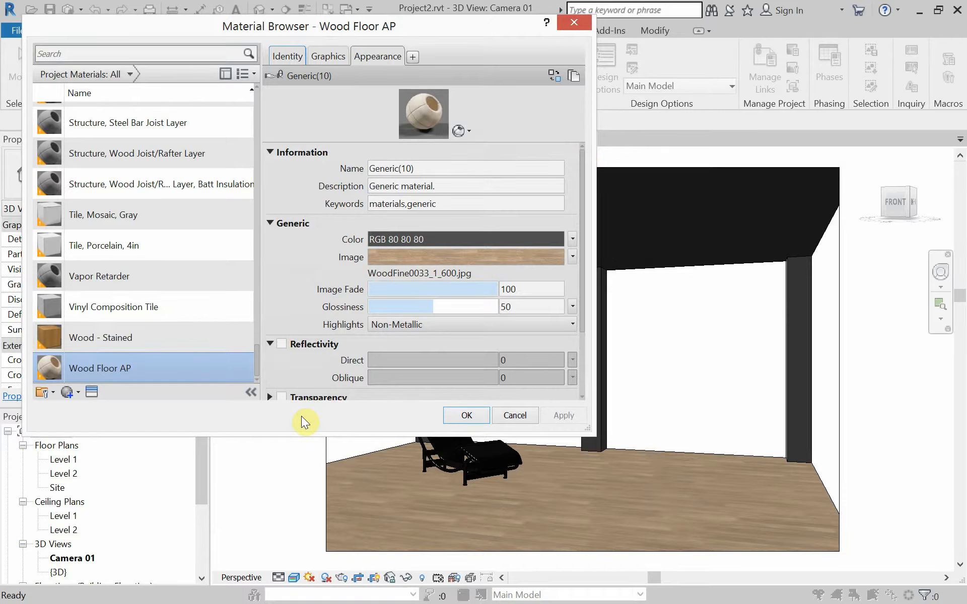
click(281, 345)
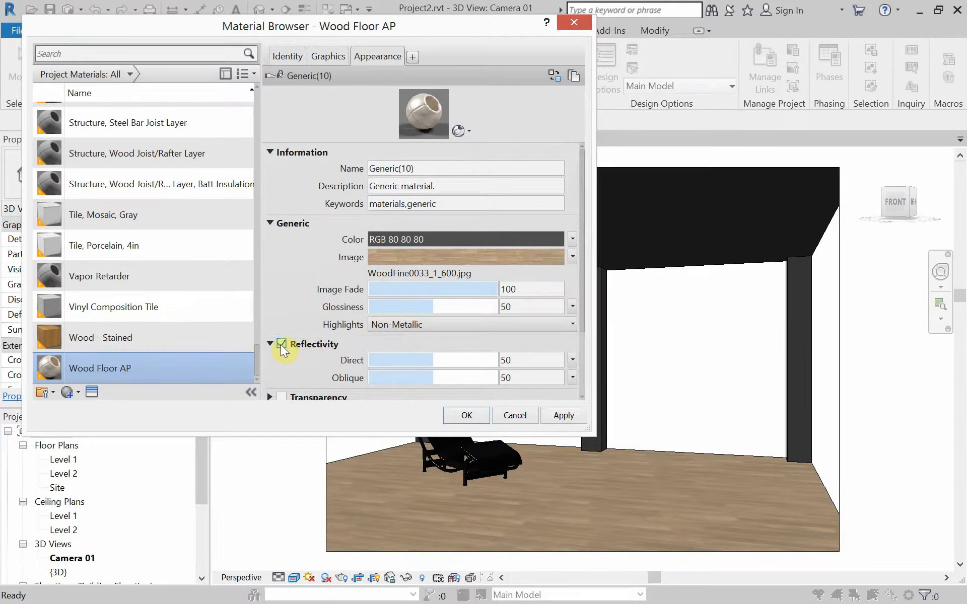
click(501, 375)
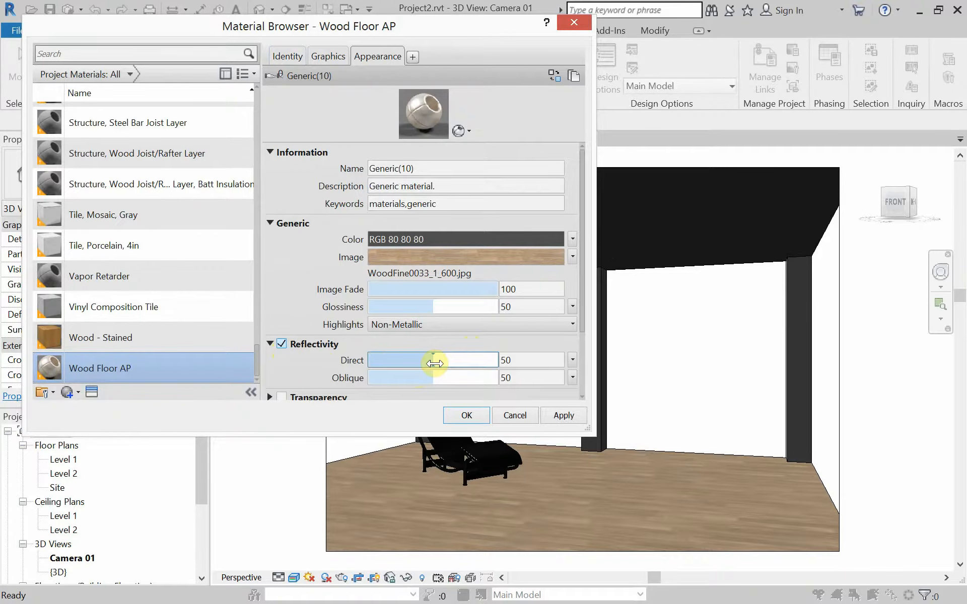
mouse_move(431, 362)
mouse_down()
mouse_move(401, 363)
mouse_move(400, 379)
mouse_move(432, 382)
mouse_move(406, 360)
mouse_move(434, 366)
mouse_up()
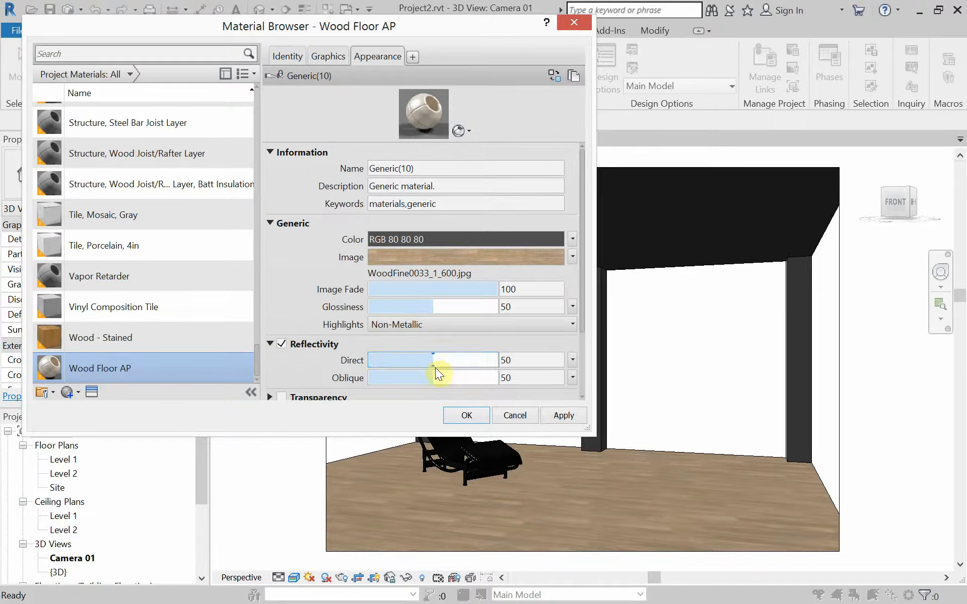
click(432, 362)
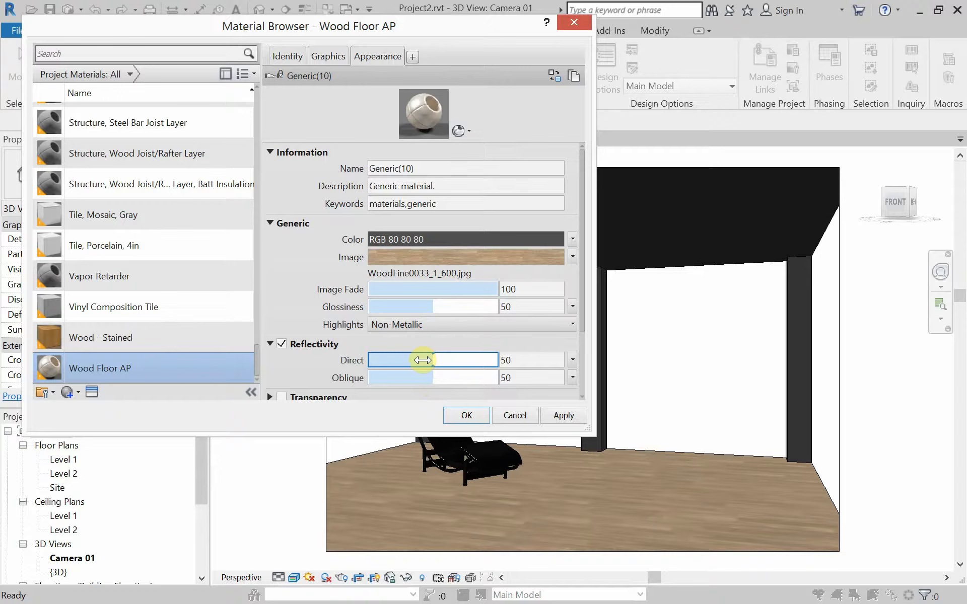
click(431, 378)
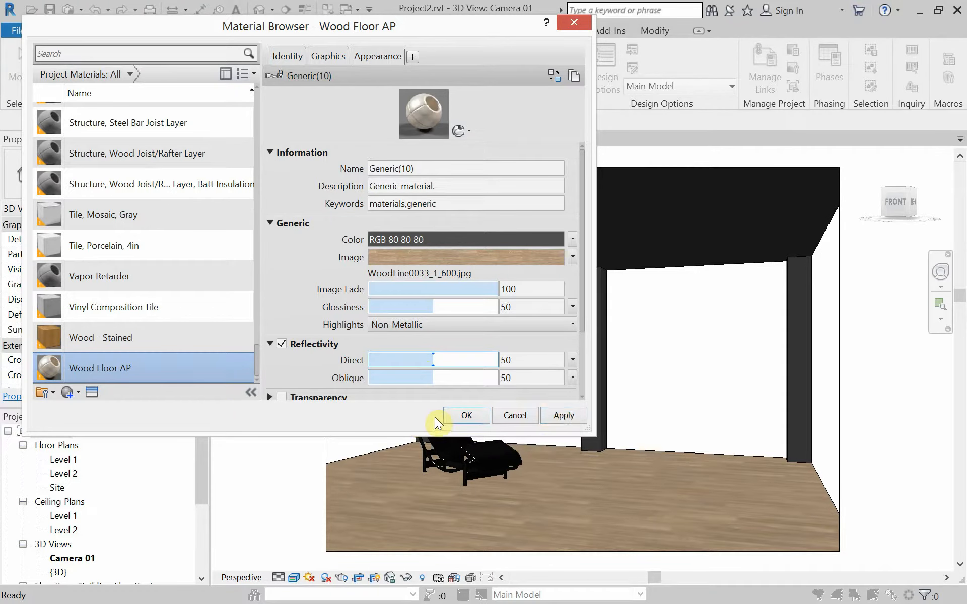
click(563, 422)
click(464, 417)
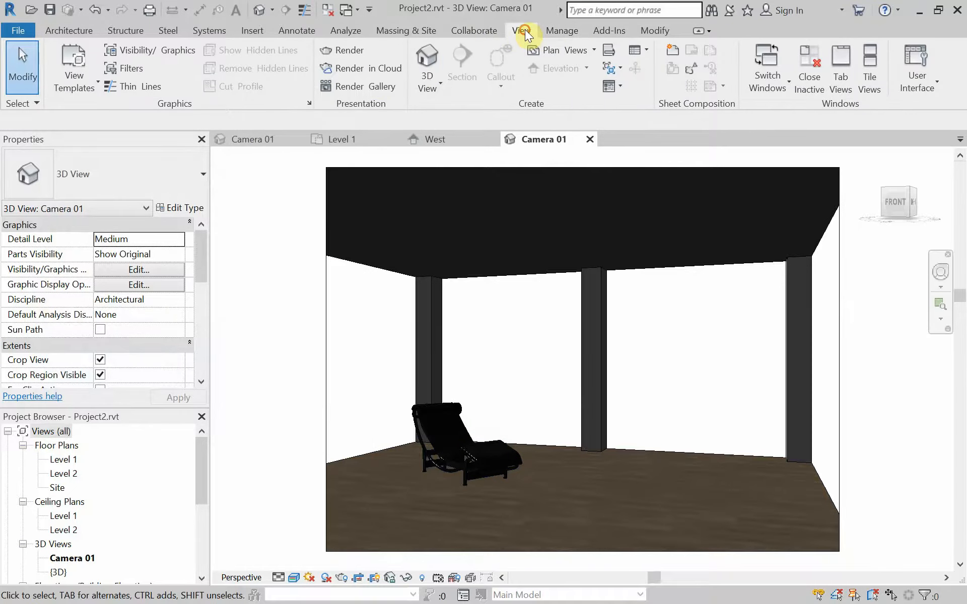
Render the Camera 01 view at Draft quality to check the floor's reflections, and close the rendering.
click(348, 53)
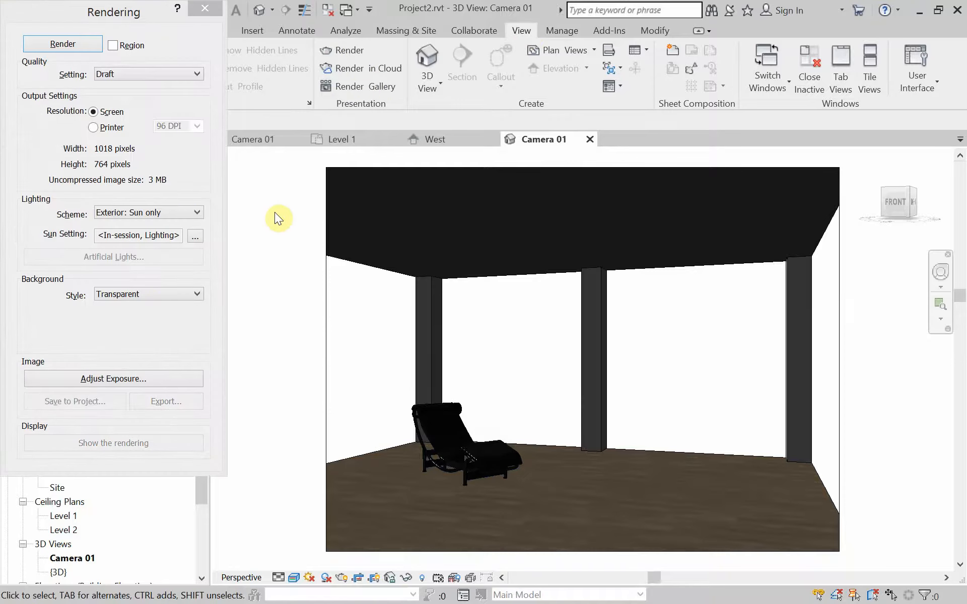
click(71, 43)
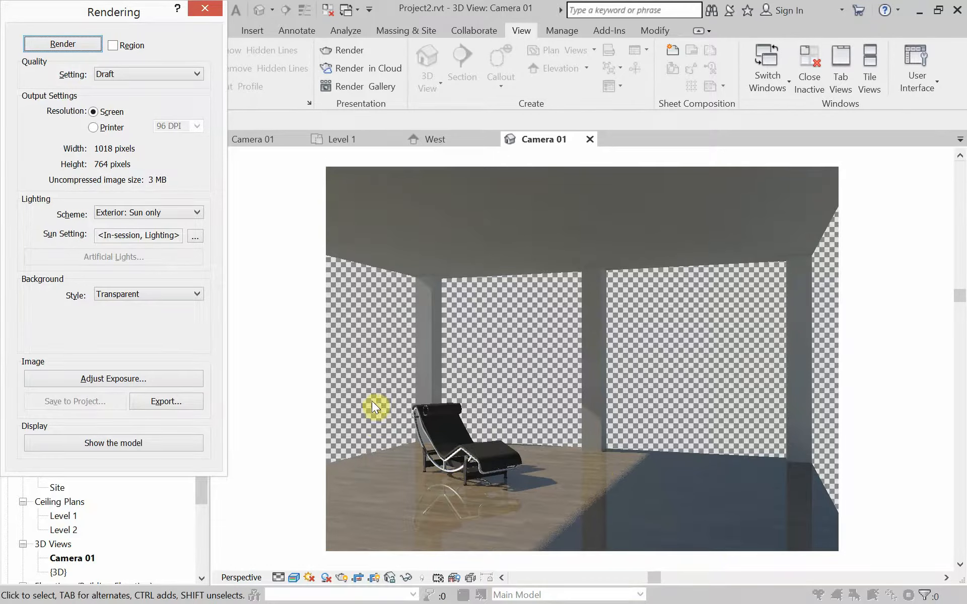
click(204, 8)
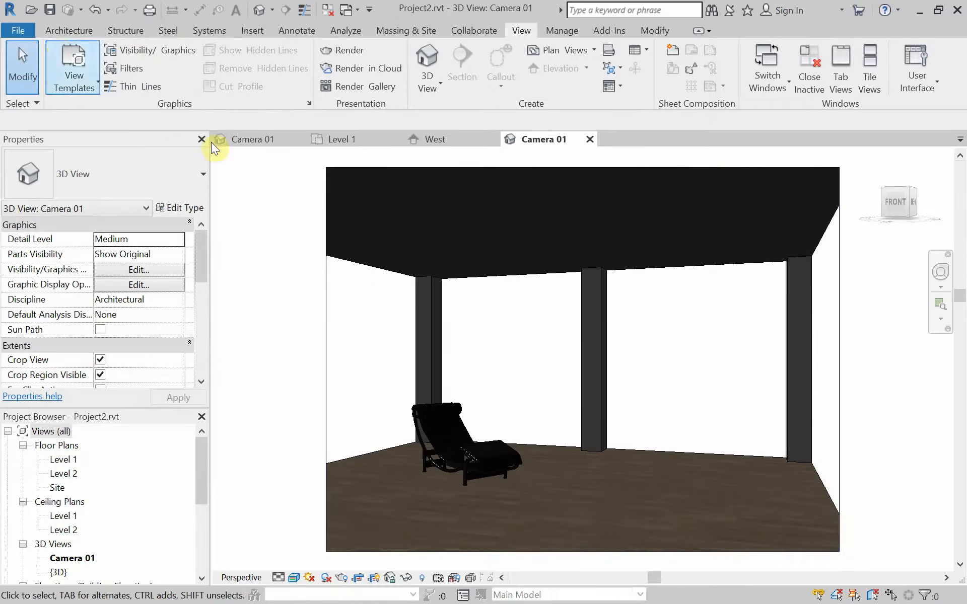
Save a copy of the project as Project2.rvt in the Revit_Materials folder within Videos.
click(18, 30)
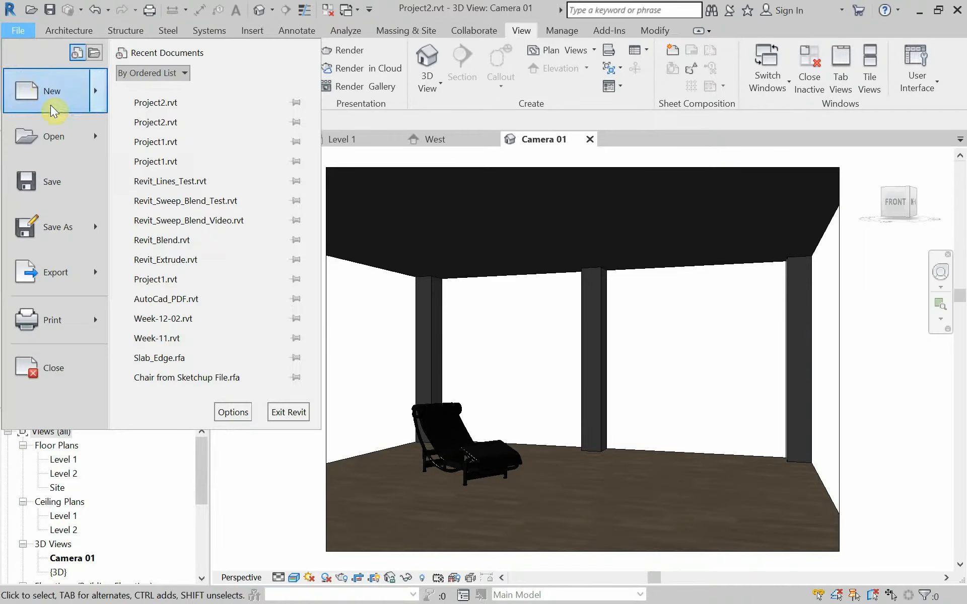
mouse_move(59, 232)
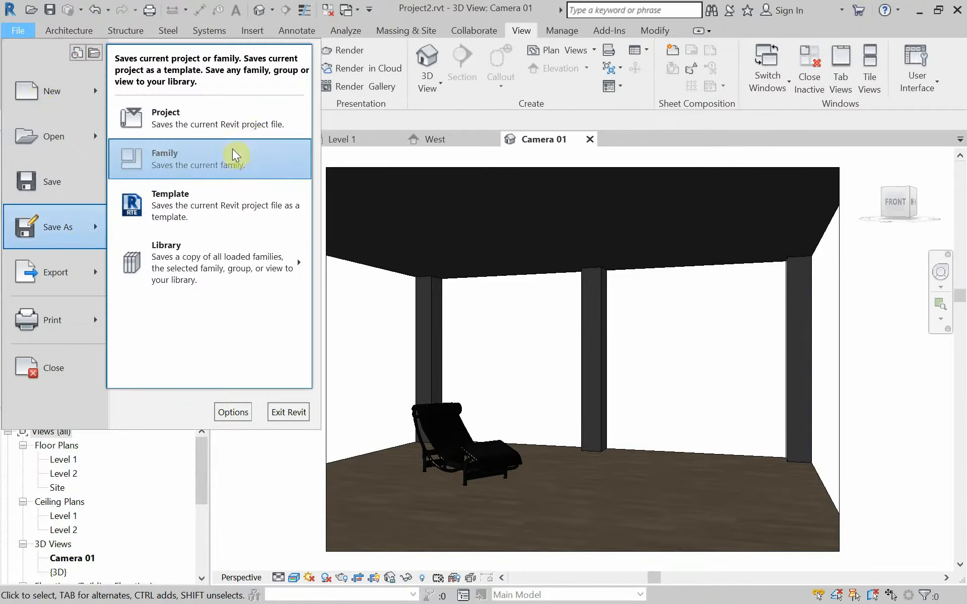
click(244, 123)
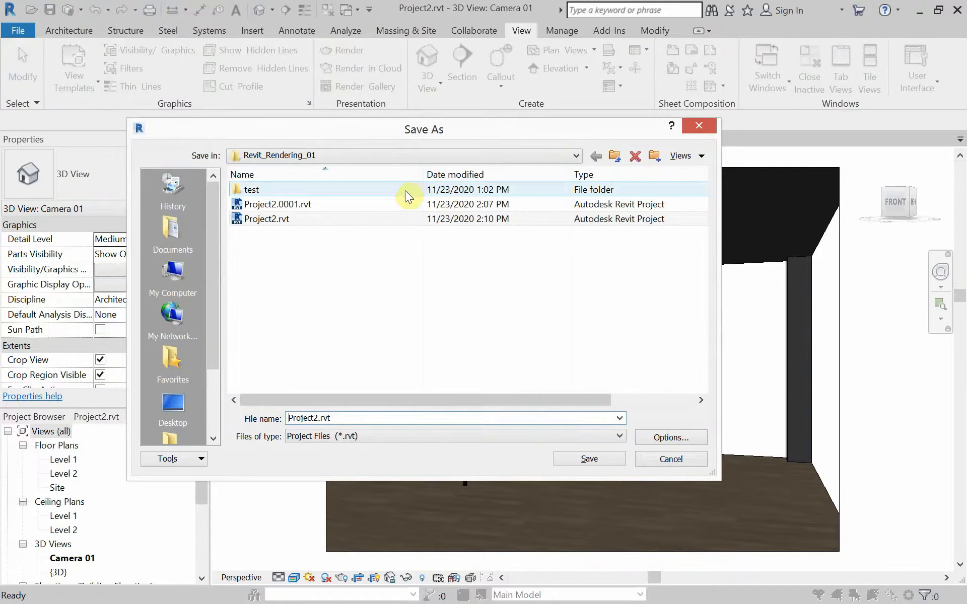
click(614, 155)
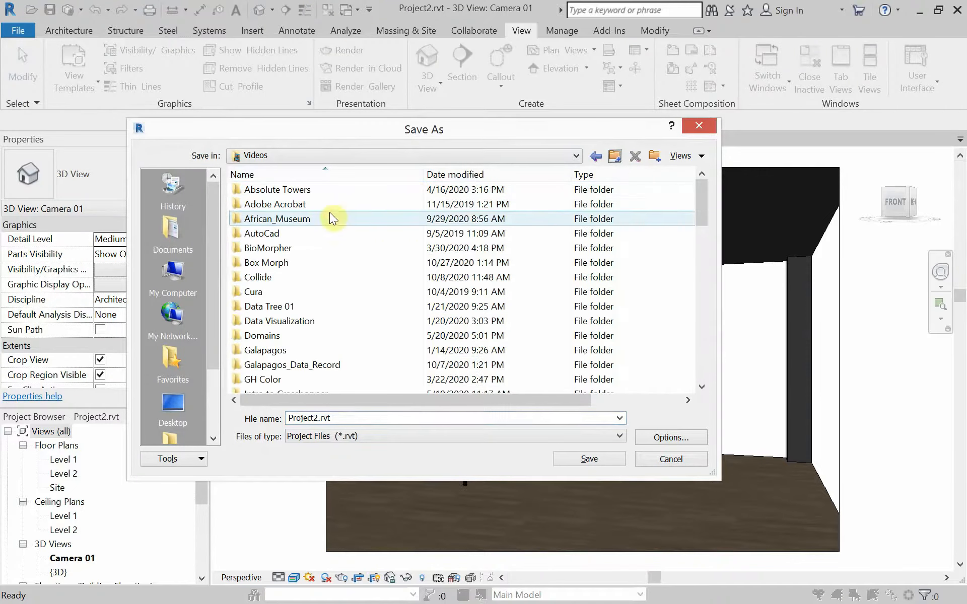
click(456, 174)
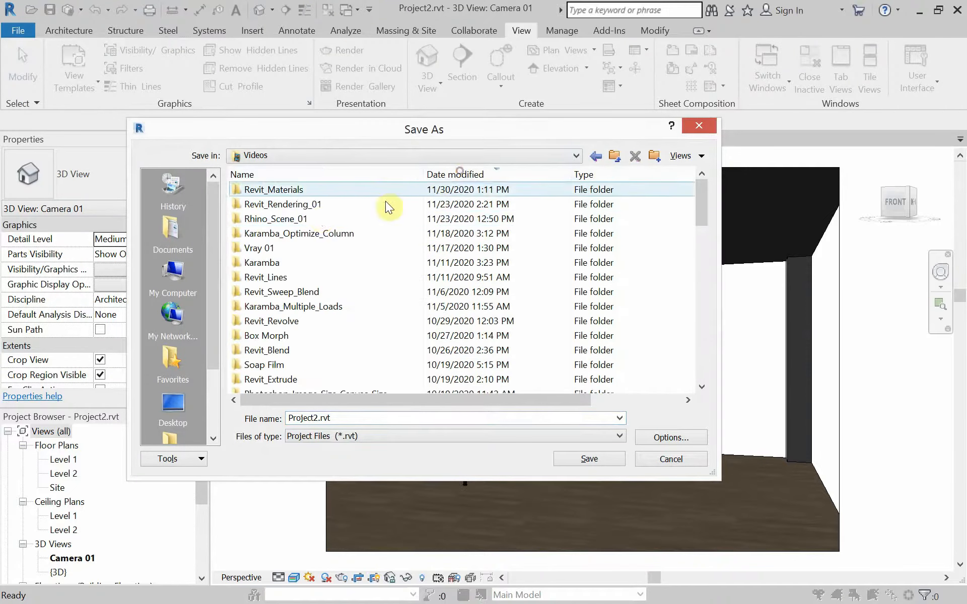
double_click(303, 190)
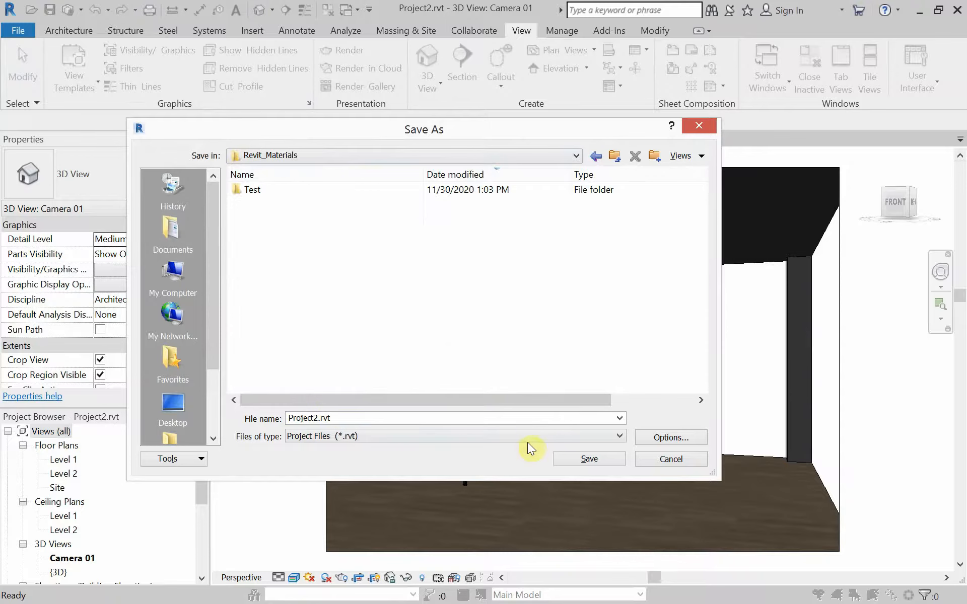
click(584, 460)
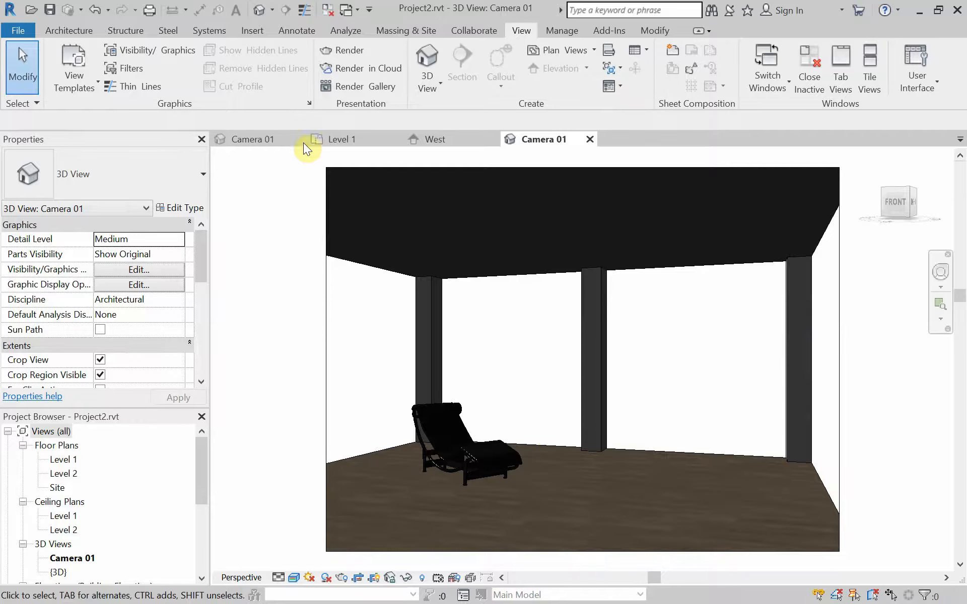
Check the open views and close the Camera 01 view with the brick wall, the West elevation and the Level 1 plan with walls.
click(364, 143)
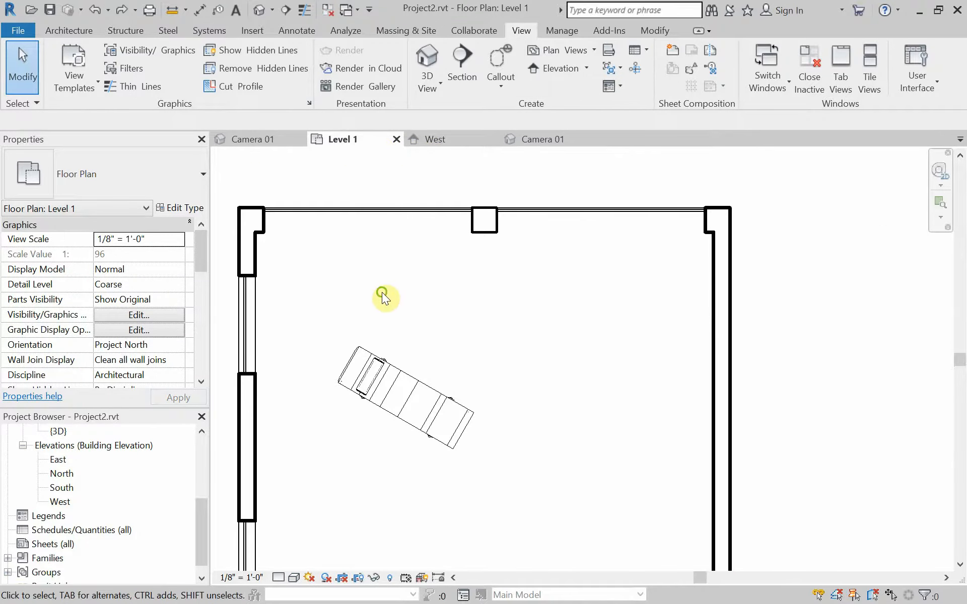
click(538, 140)
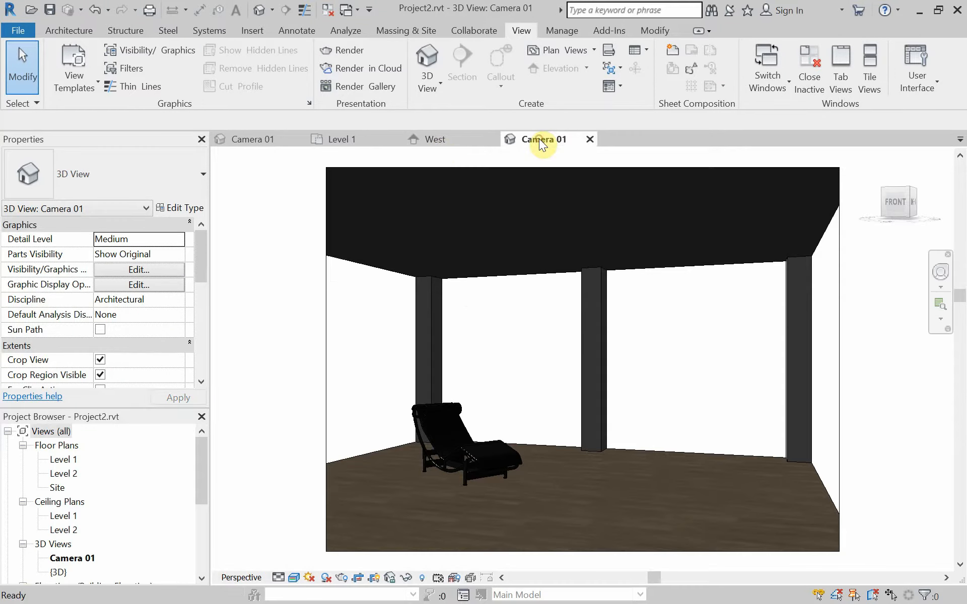
click(273, 140)
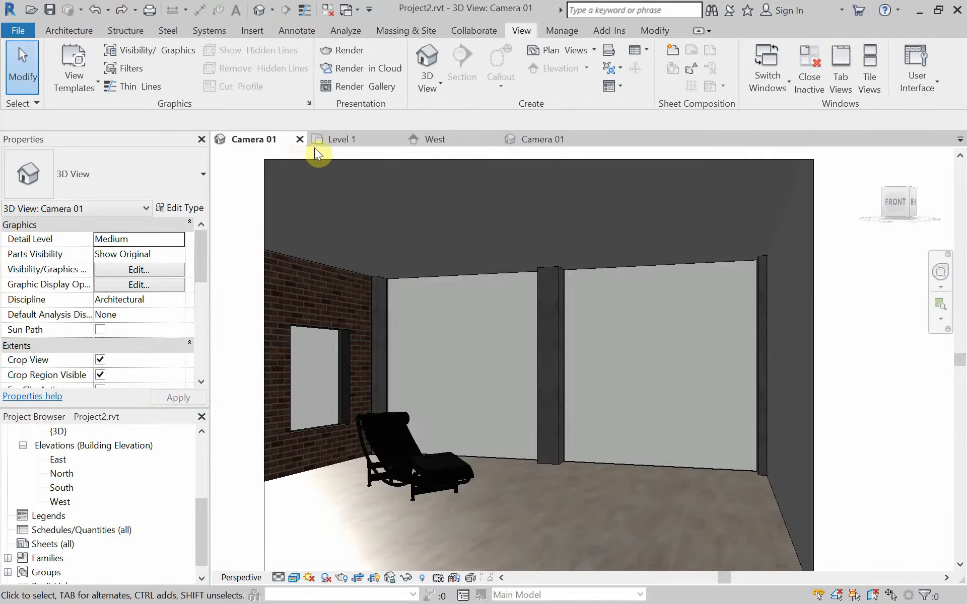
click(299, 140)
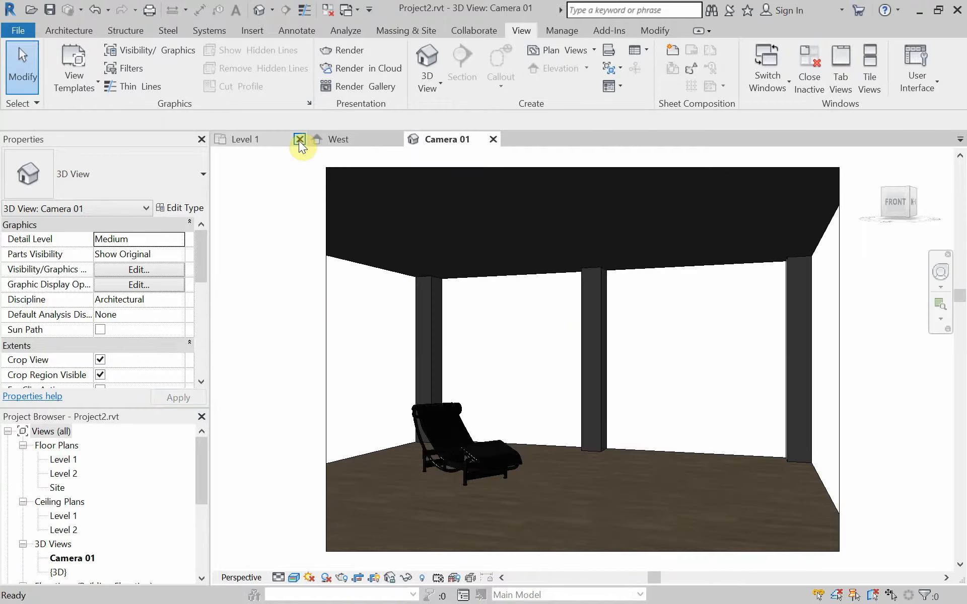
click(352, 141)
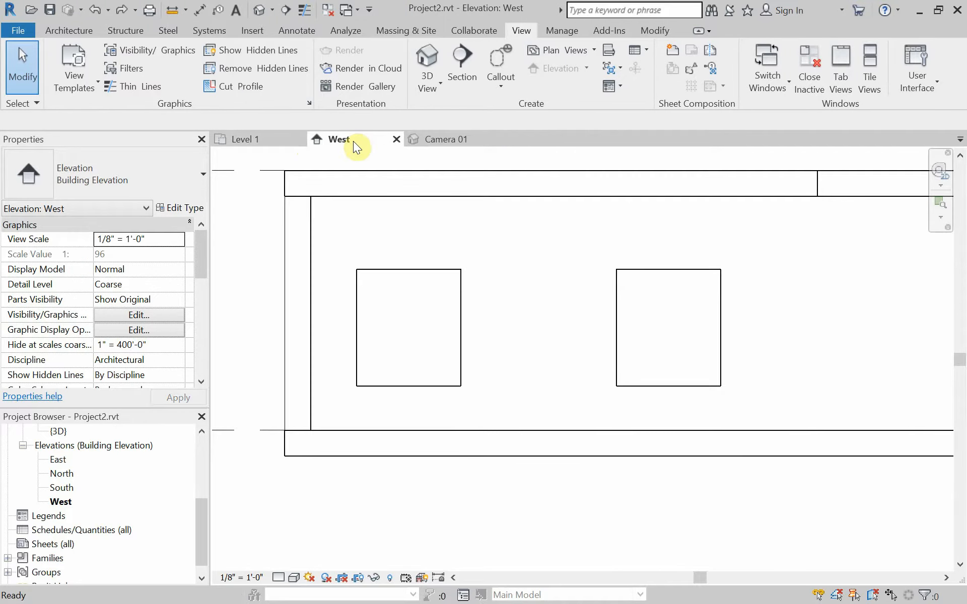
click(396, 141)
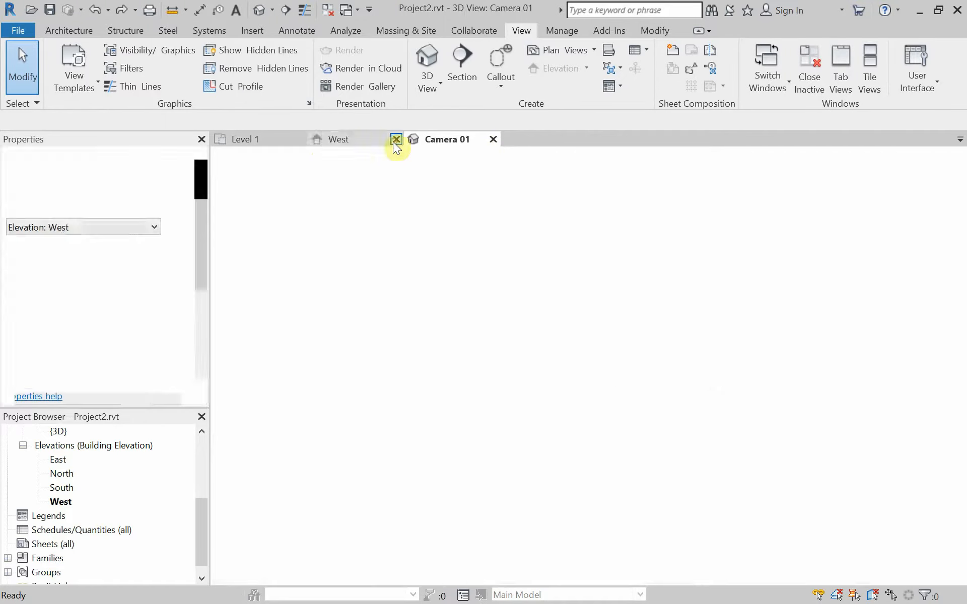
click(282, 145)
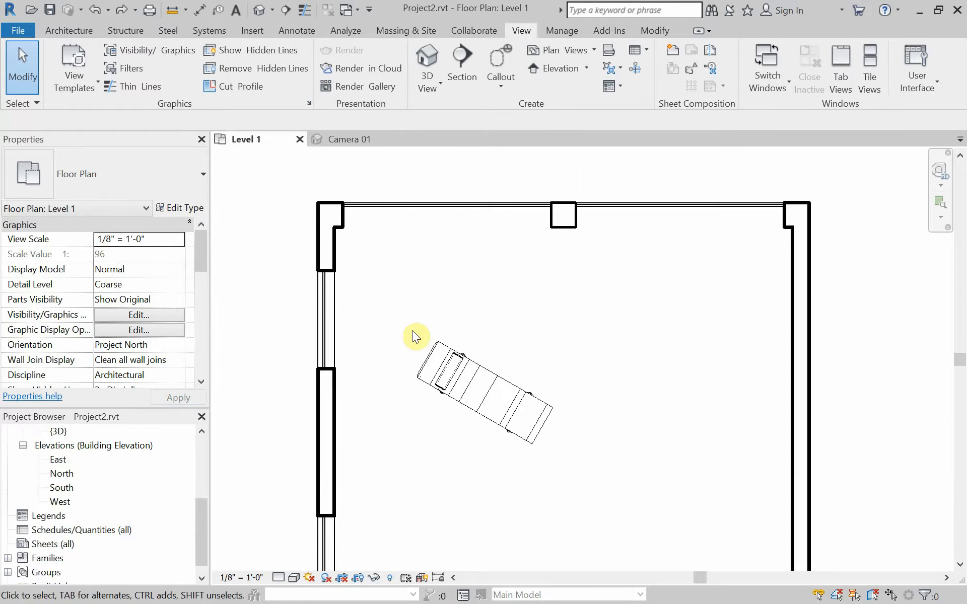
middle_drag(412, 331, 381, 309)
scroll(409, 302, down, 3)
scroll(406, 246, down, 1)
scroll(405, 253, down, 1)
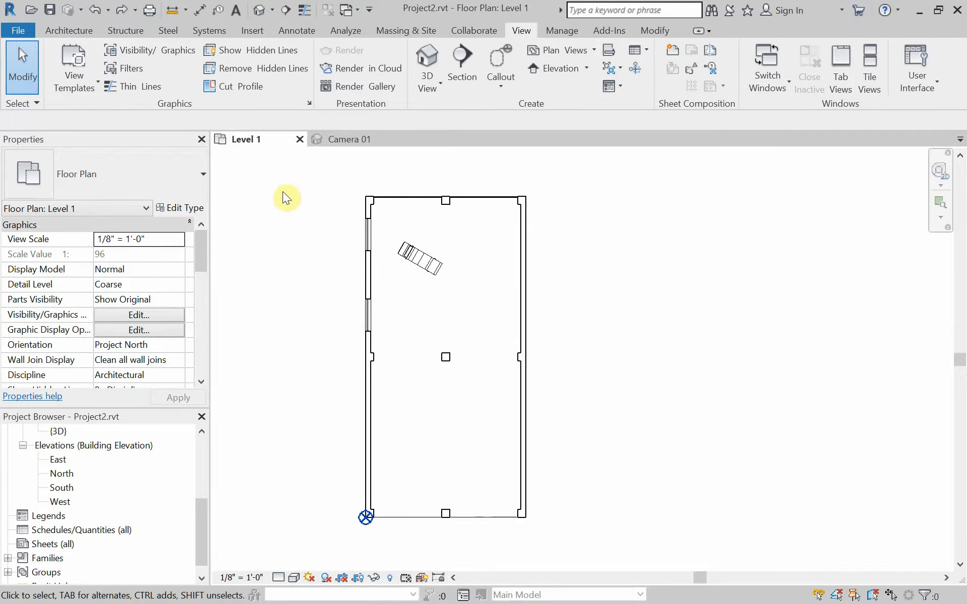
click(299, 140)
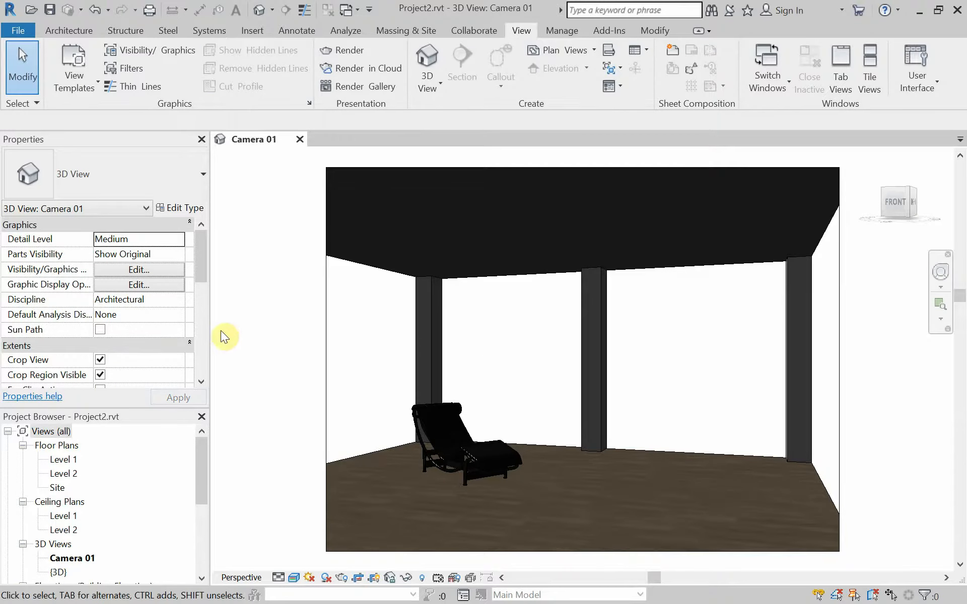
Open the current project's Level 1 floor plan and show the whole room.
double_click(71, 459)
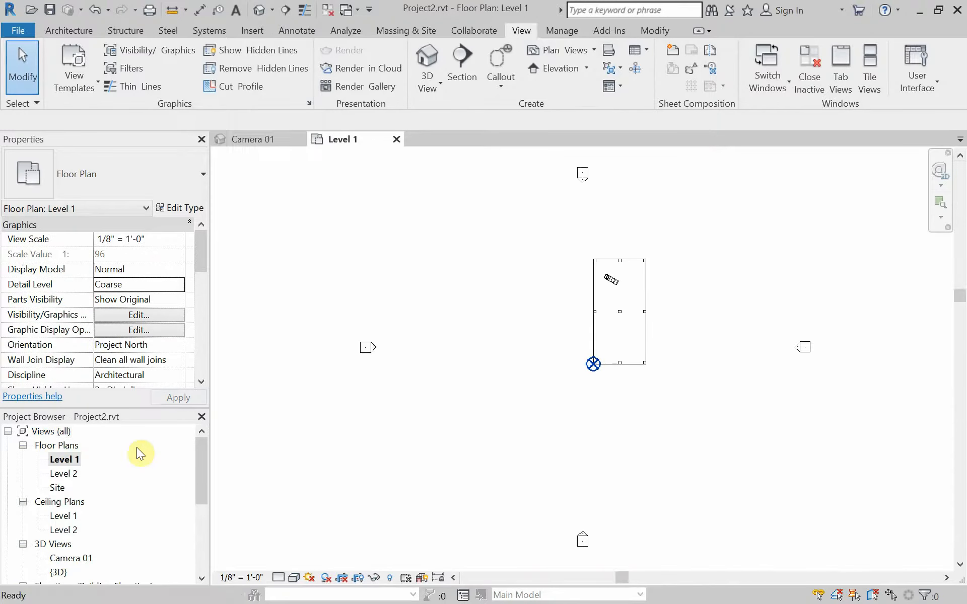
middle_drag(491, 383, 402, 431)
scroll(477, 380, up, 5)
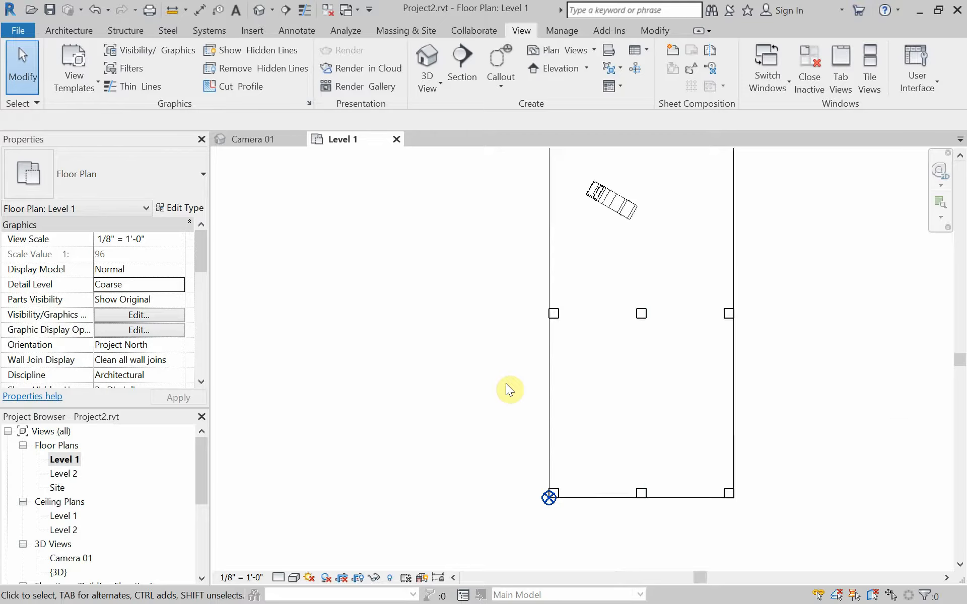
middle_drag(506, 383, 413, 484)
scroll(432, 475, down, 3)
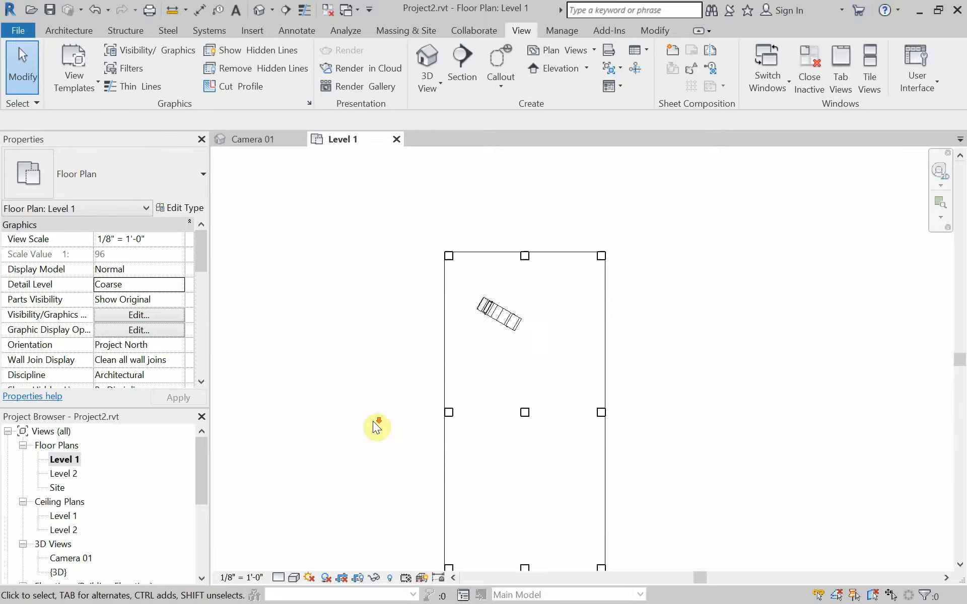
middle_drag(401, 402, 398, 377)
scroll(403, 362, up, 1)
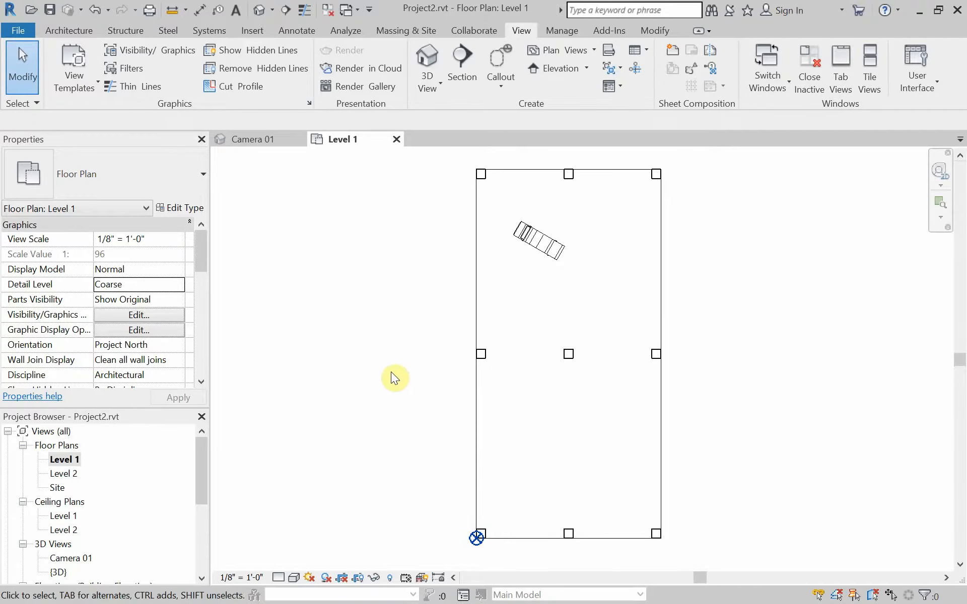
Set up a new Generic - 6" basic wall with its location line at Finish Face: Exterior.
click(61, 24)
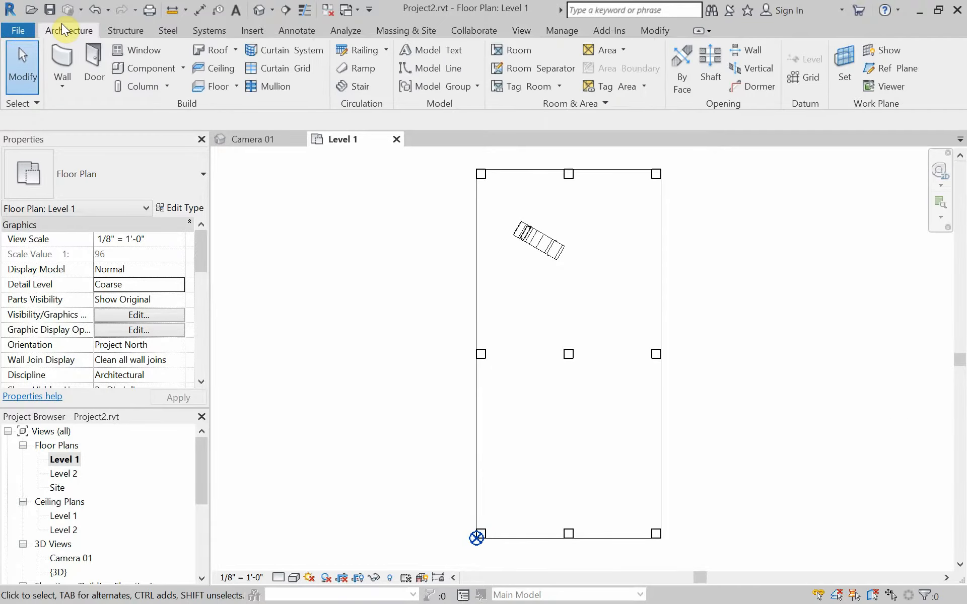
click(69, 57)
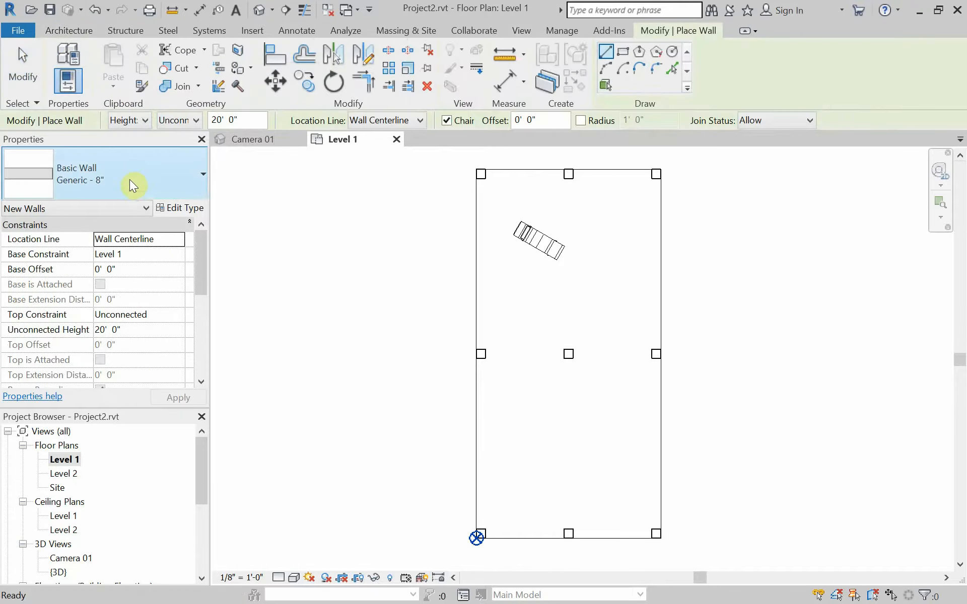
click(202, 175)
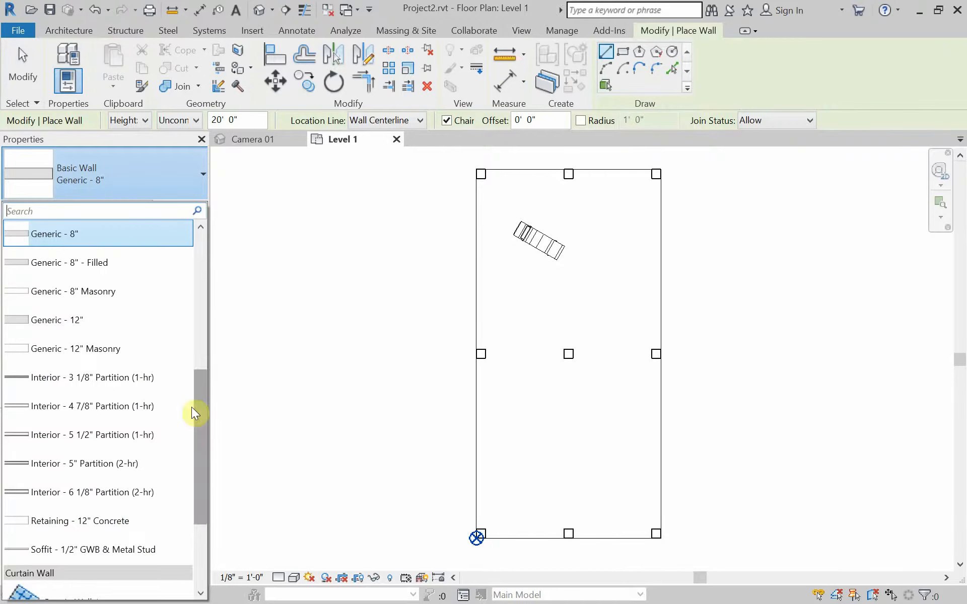
drag(200, 405, 204, 336)
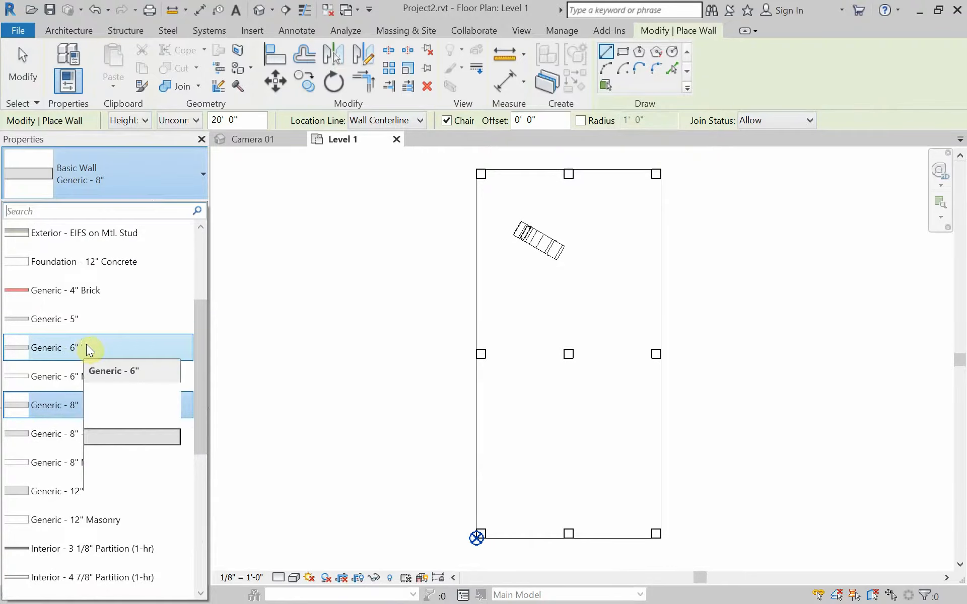
click(96, 348)
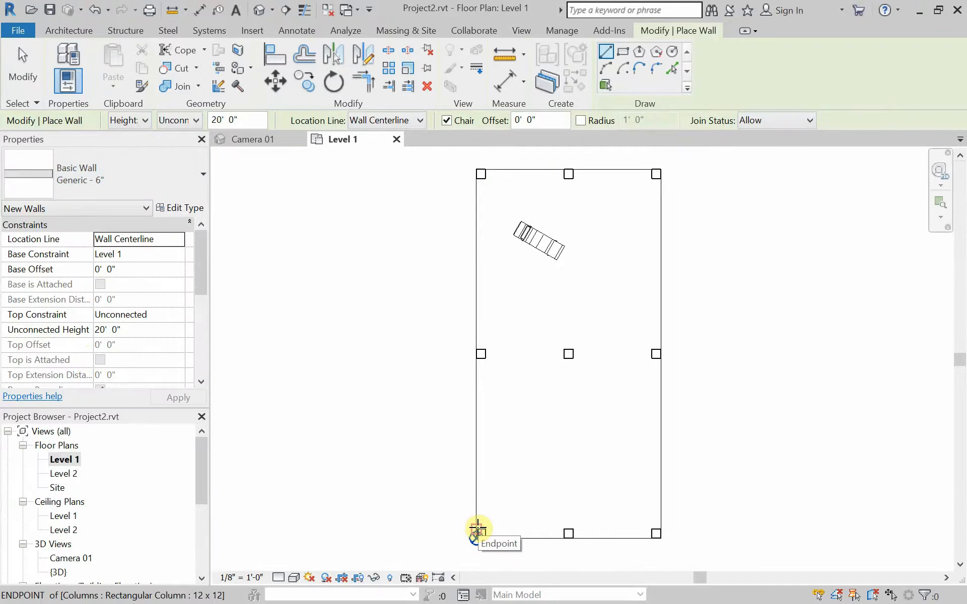
click(418, 121)
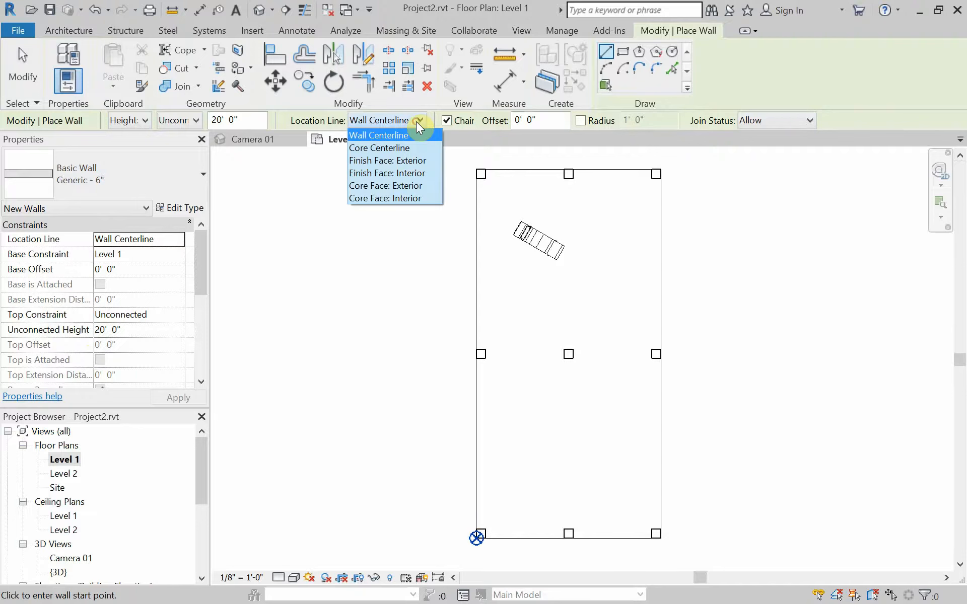
click(422, 165)
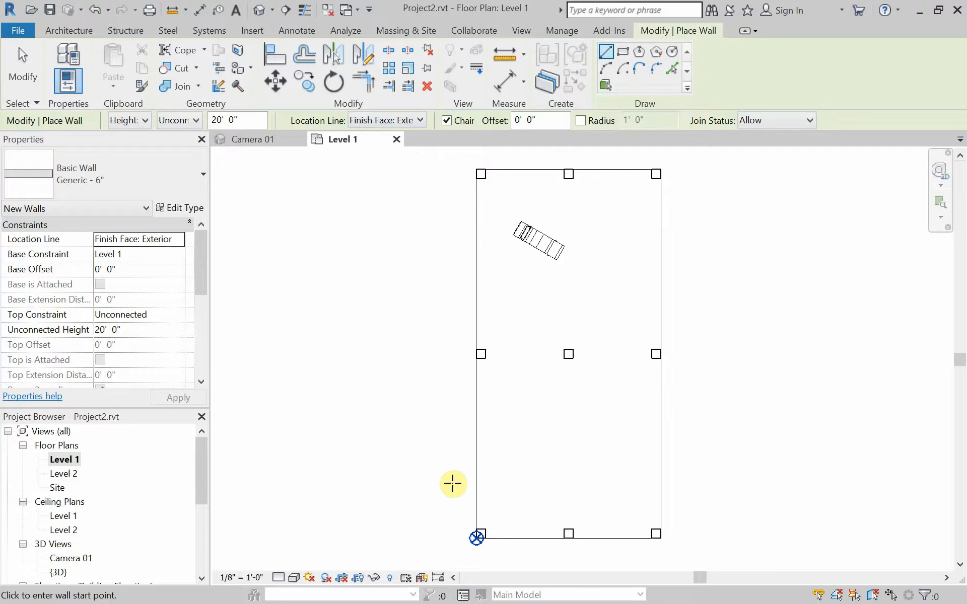
Draw two wall segments along the floor's west edge, from the southwest corner column to the middle column and on to the northwest corner column.
click(477, 531)
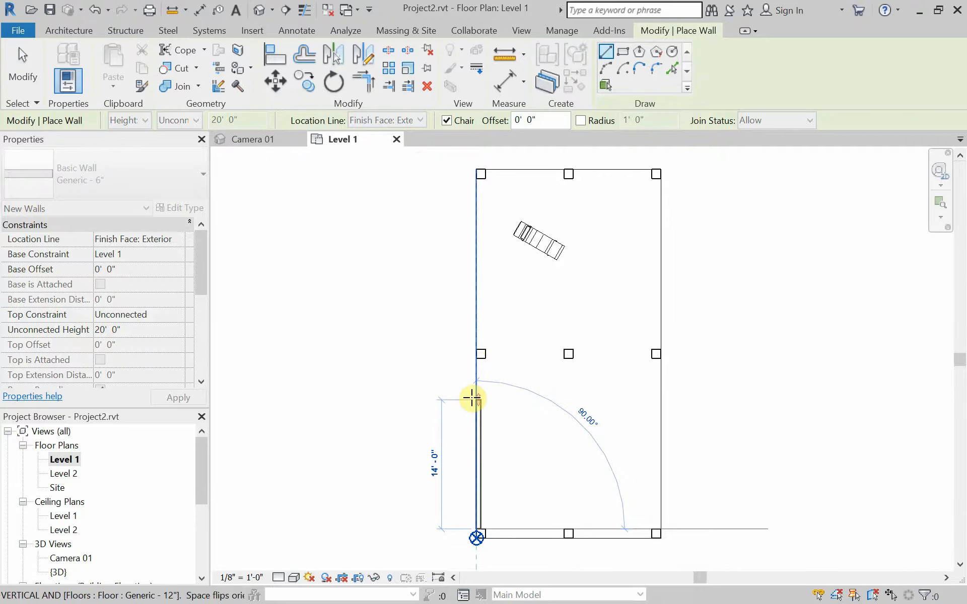
click(476, 360)
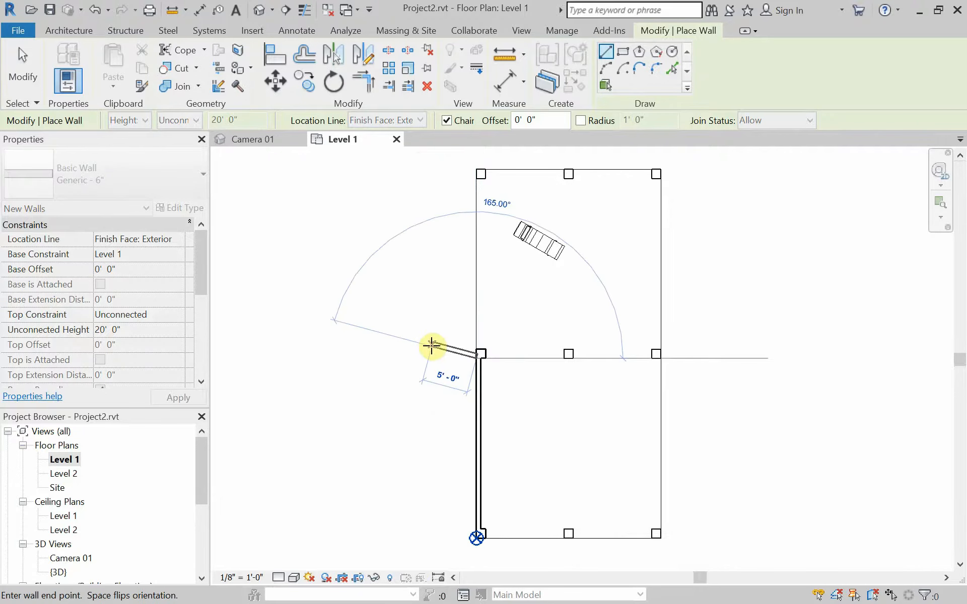
key(Escape)
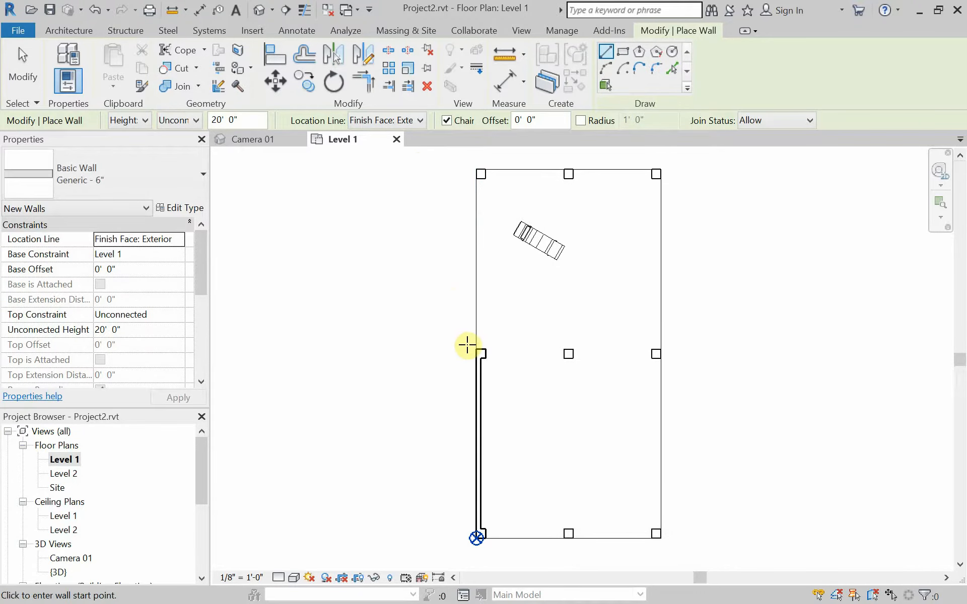
click(474, 349)
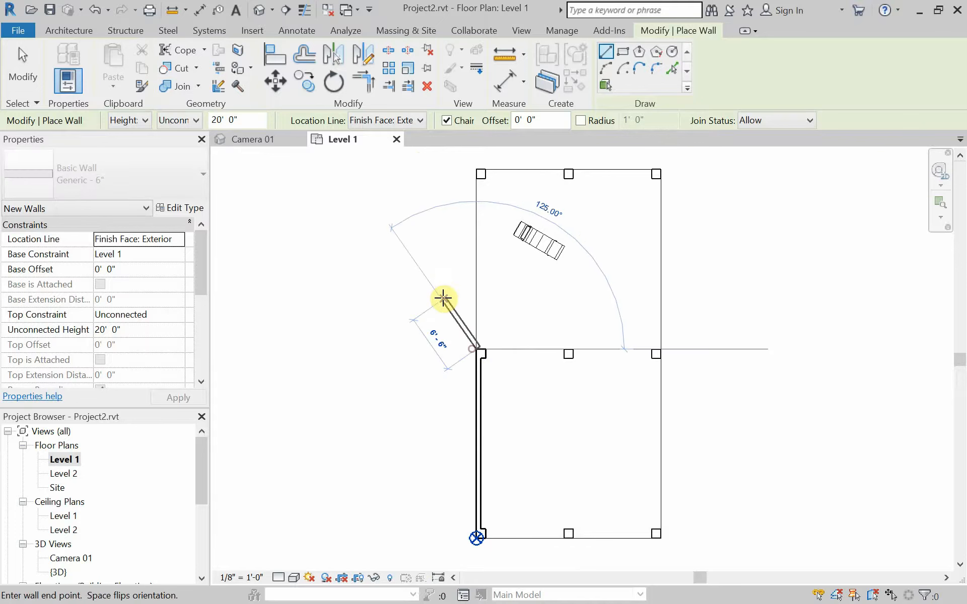
click(473, 178)
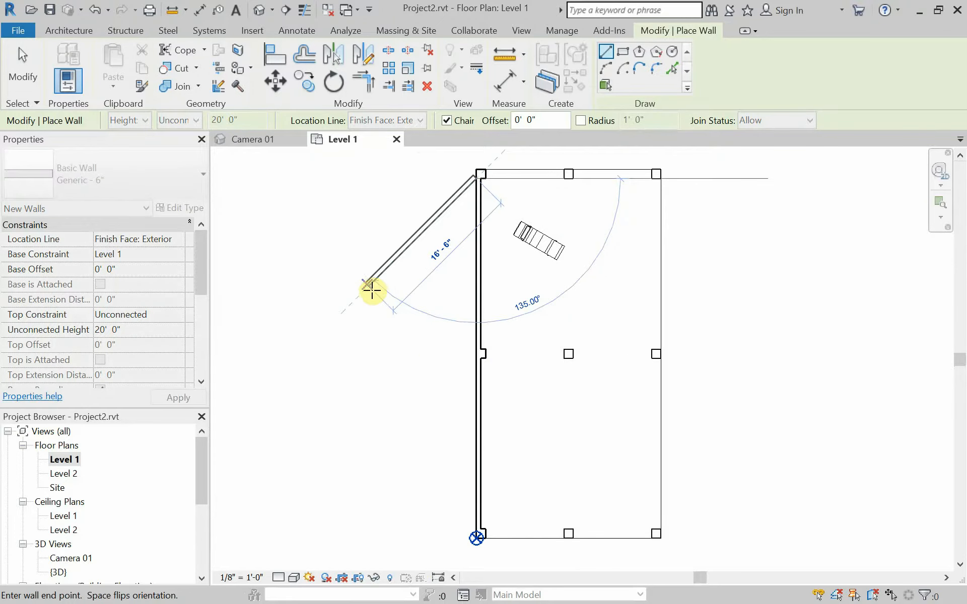
Finish placing walls and open the West elevation with the two new wall segments in view.
key(Escape)
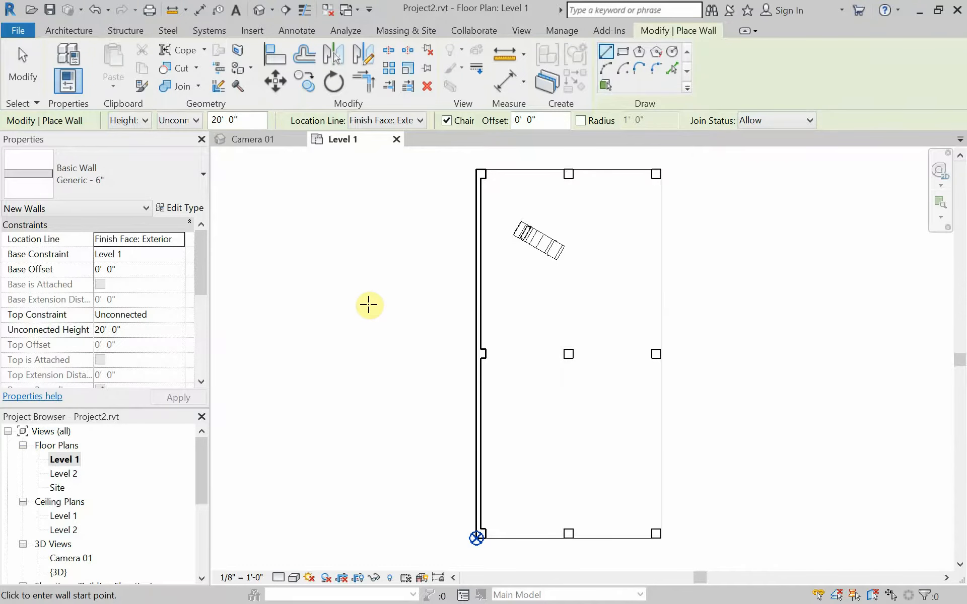
key(Escape)
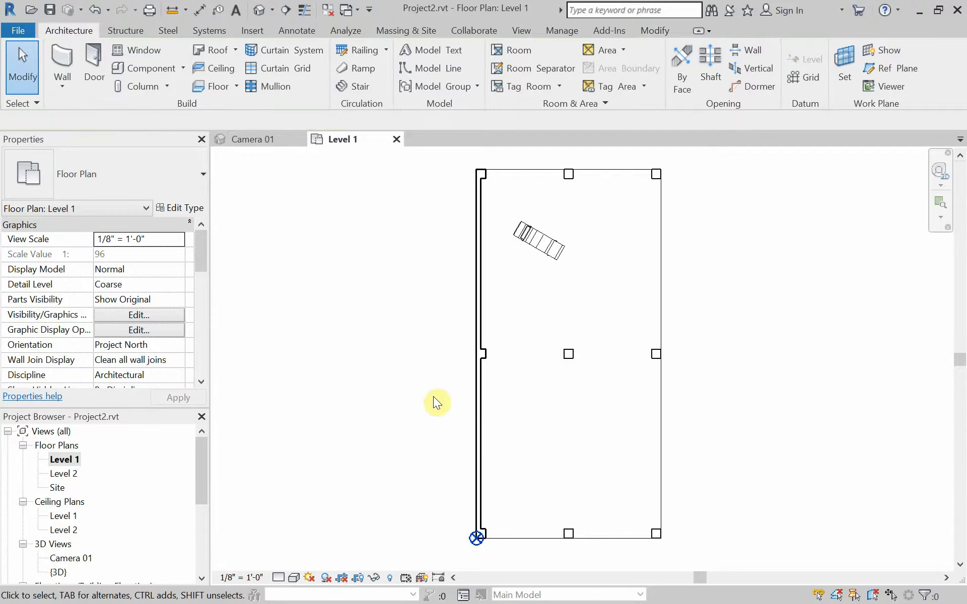
drag(198, 449, 210, 501)
double_click(60, 530)
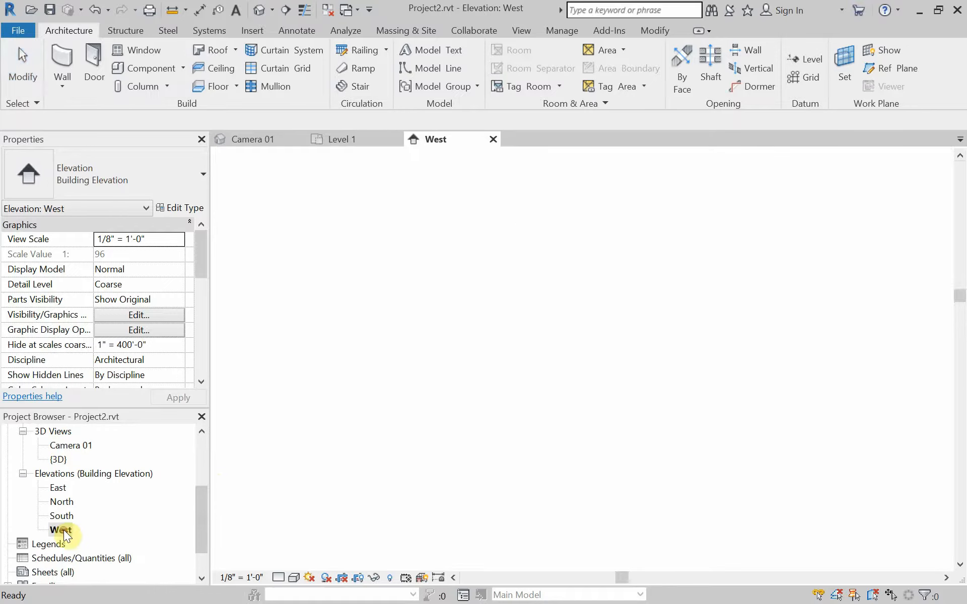
middle_drag(401, 456, 410, 485)
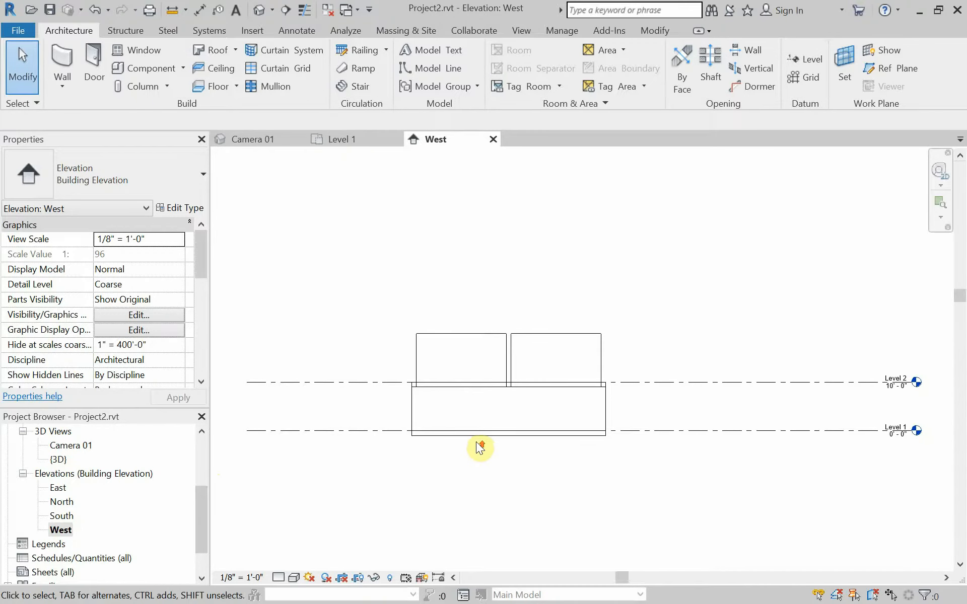
scroll(481, 446, up, 2)
middle_drag(483, 449, 397, 386)
scroll(371, 369, down, 2)
scroll(396, 385, up, 1)
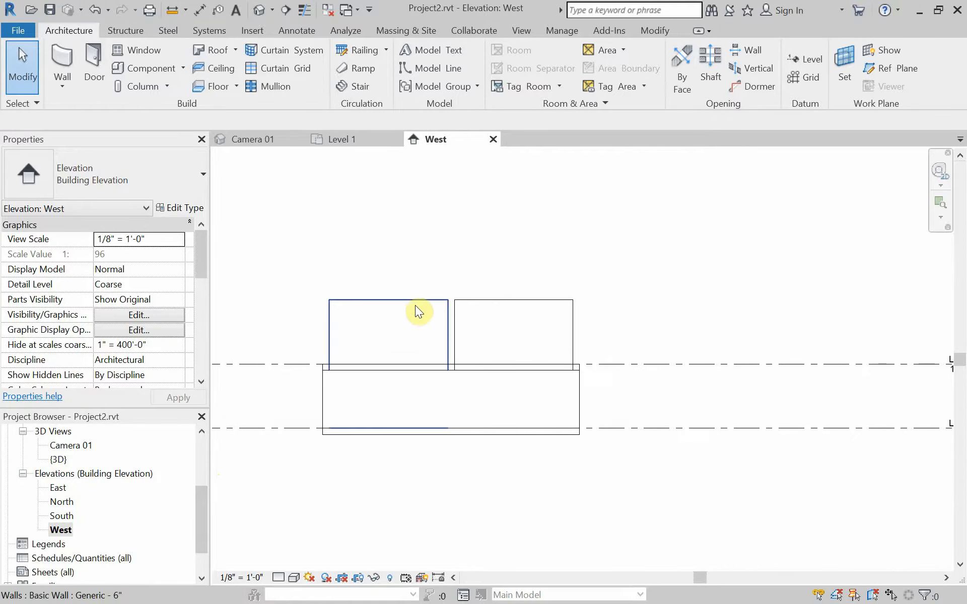
Set the top constraint of both west wall segments to Up to level: Level 2.
click(415, 306)
click(524, 301)
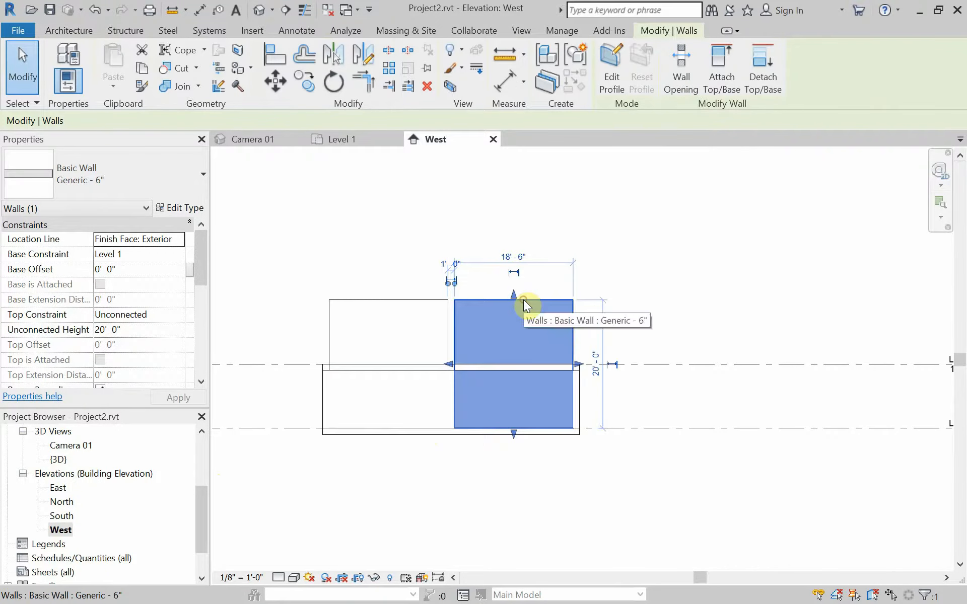
click(394, 301)
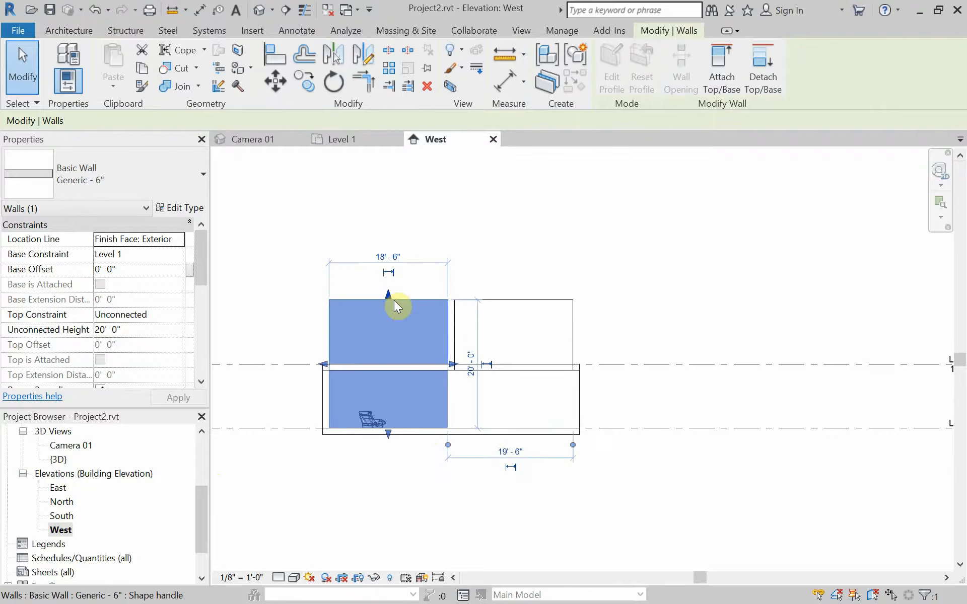
click(354, 250)
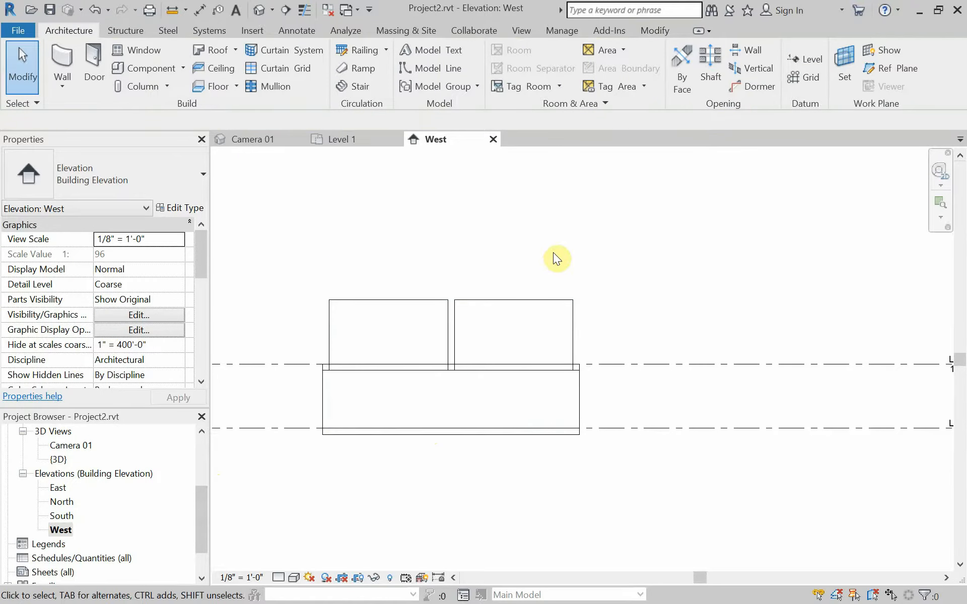
drag(553, 252, 401, 314)
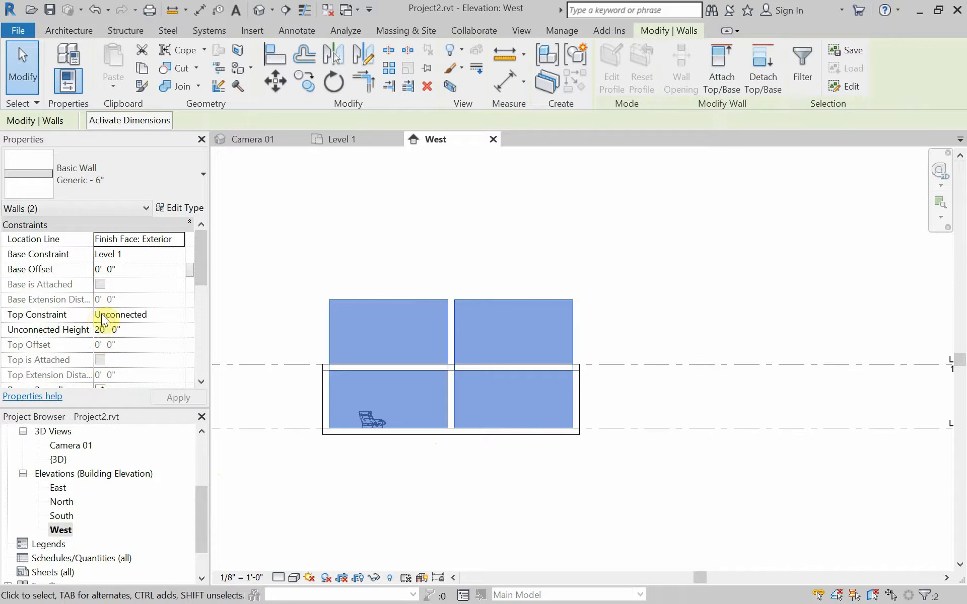
click(169, 315)
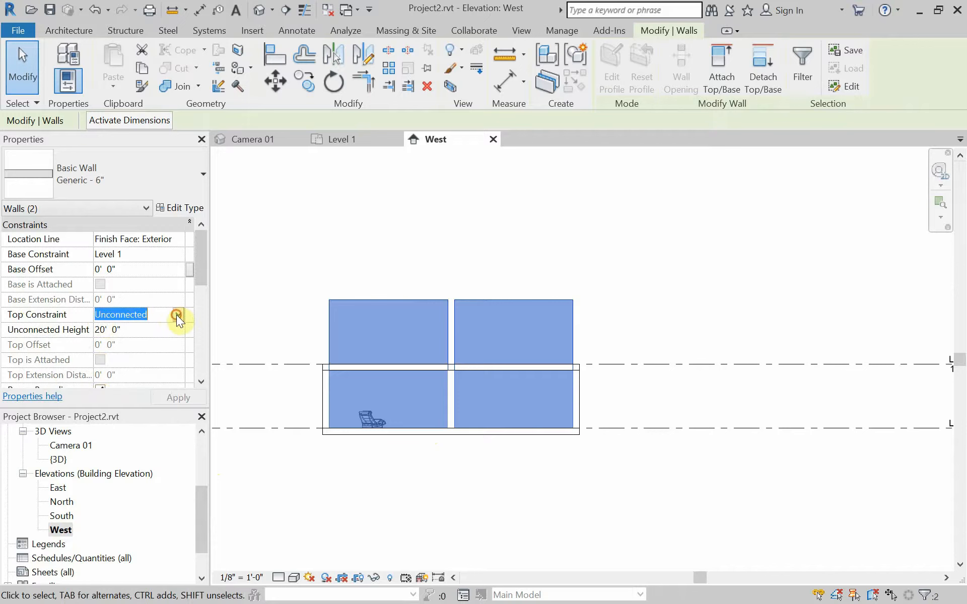
click(177, 315)
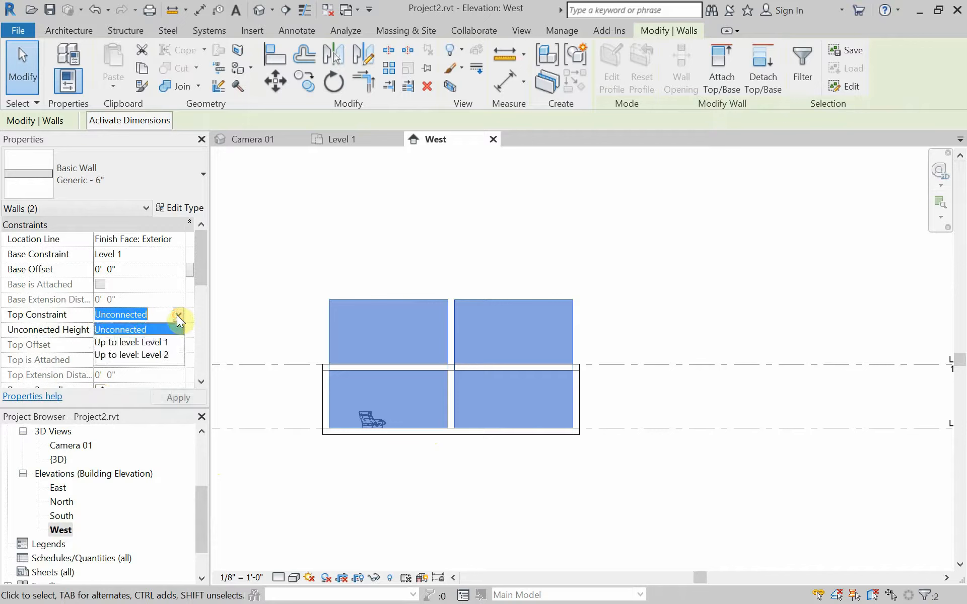
click(165, 356)
click(180, 399)
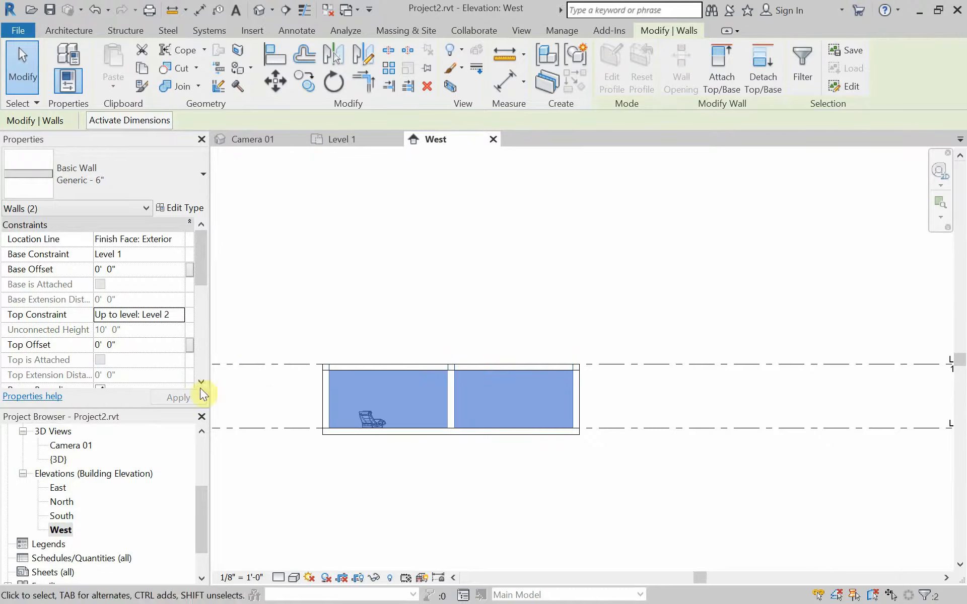
click(297, 401)
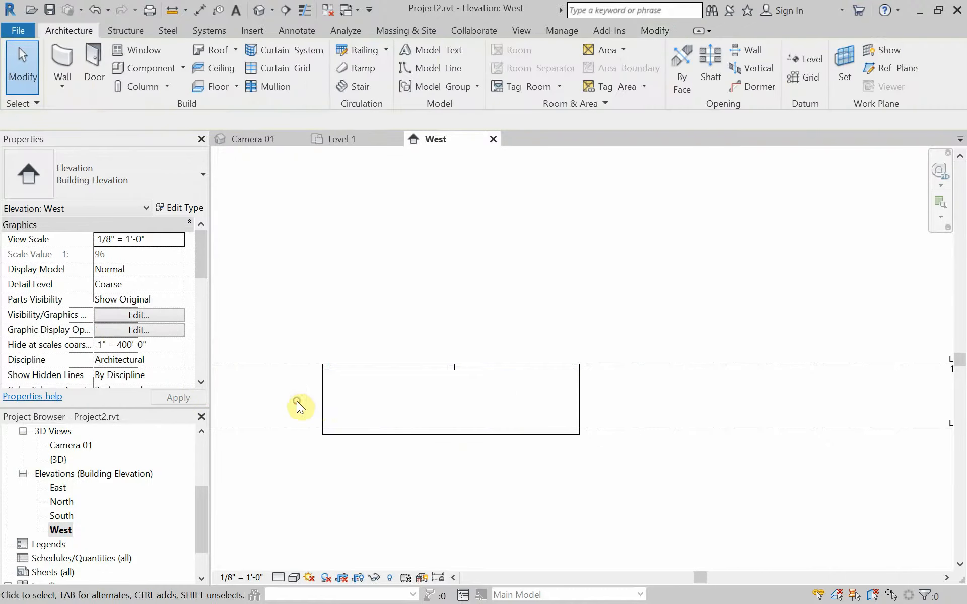
Compare the level constraints and top offset of the corner column with those of the north wall segment.
click(574, 391)
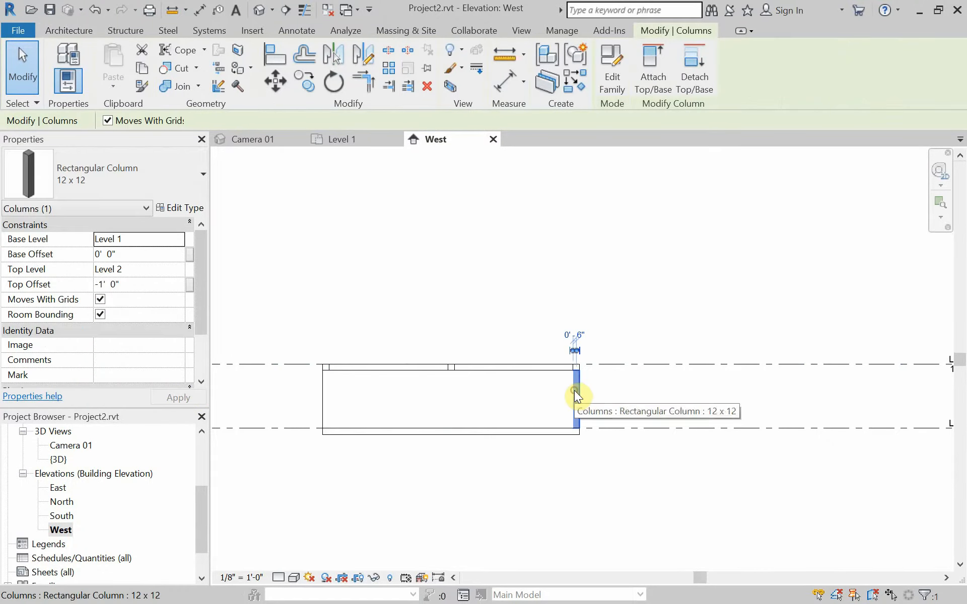
click(547, 395)
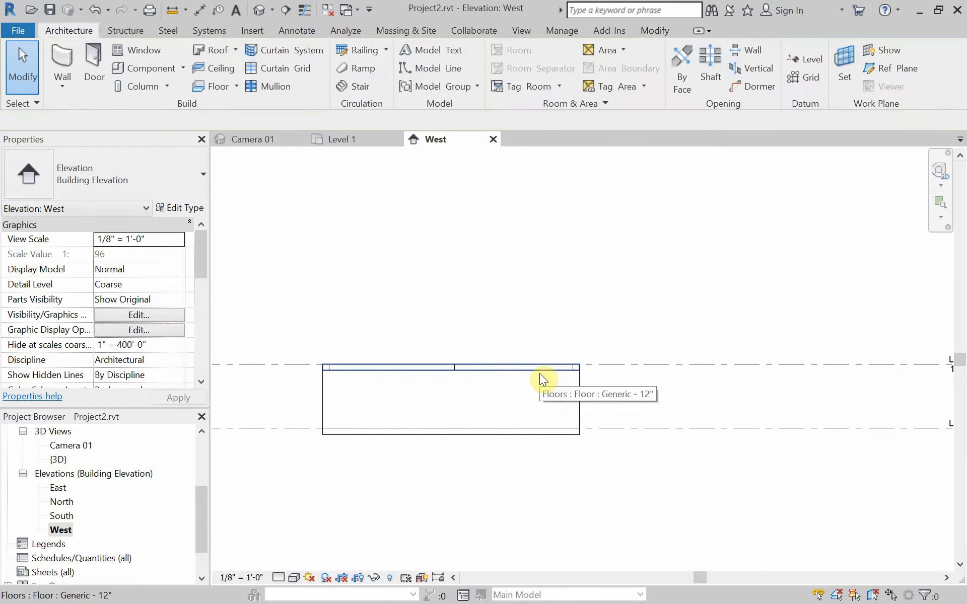
click(579, 400)
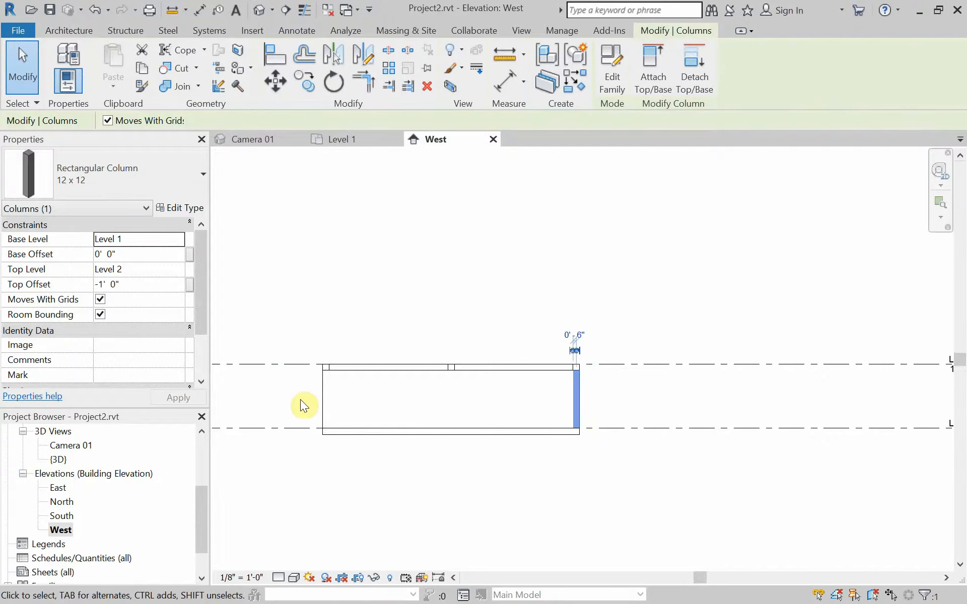
click(369, 432)
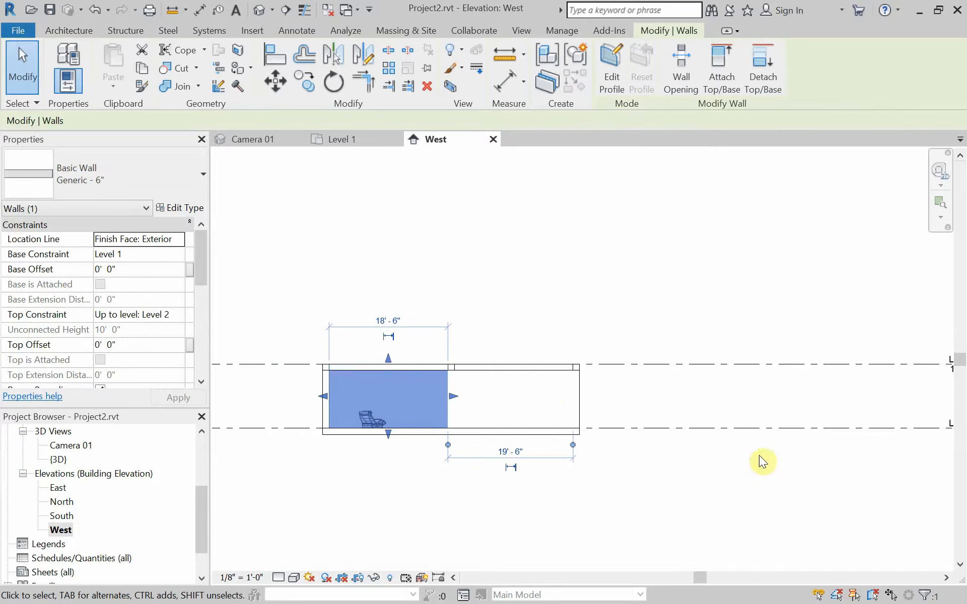
middle_drag(763, 462, 685, 426)
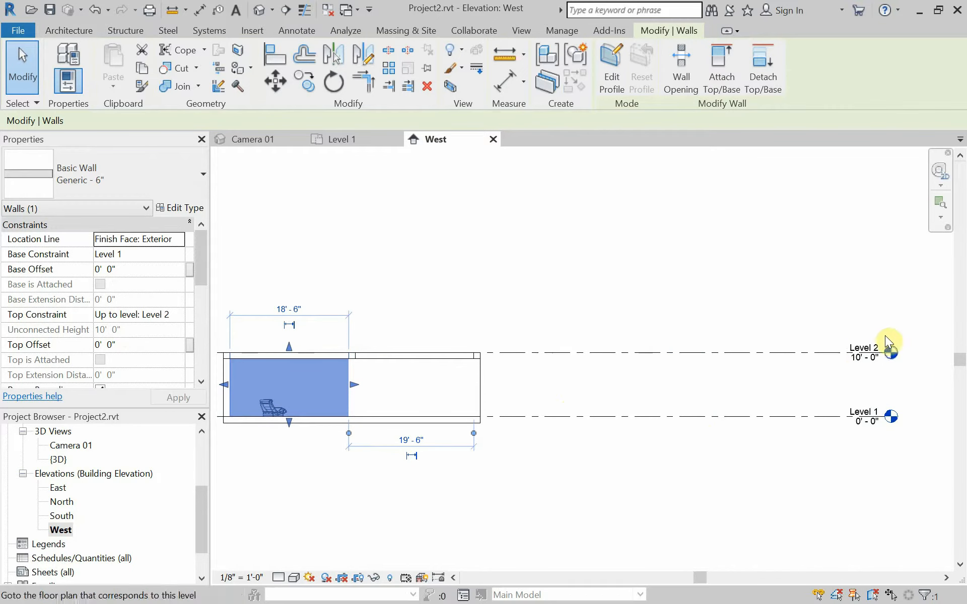
middle_drag(458, 410, 590, 422)
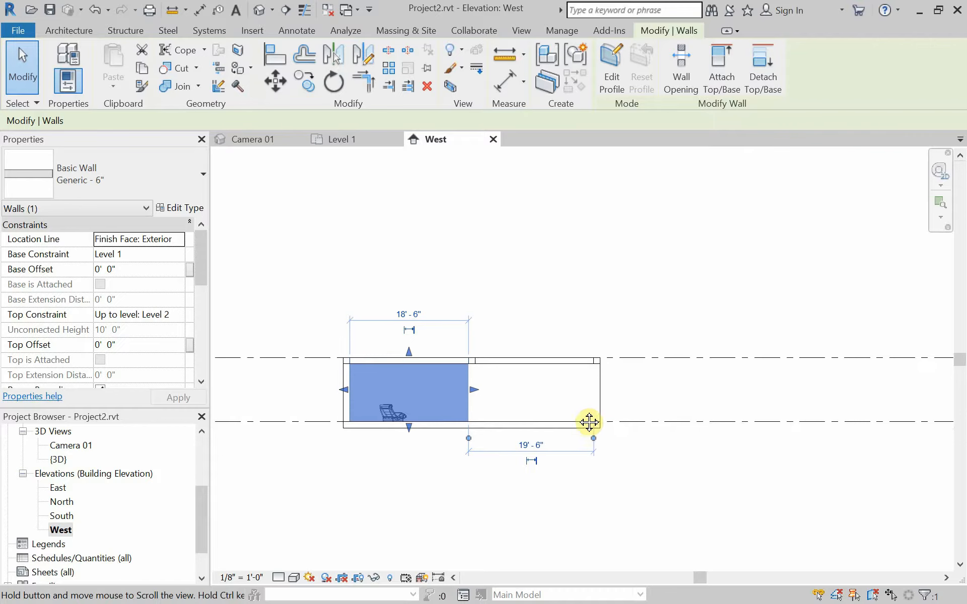
scroll(398, 422, up, 2)
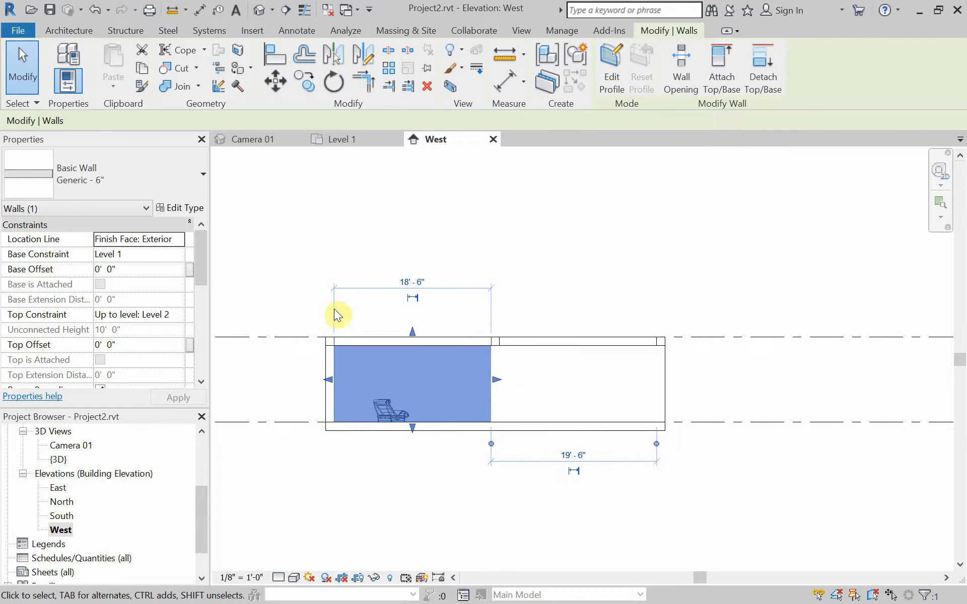
click(128, 347)
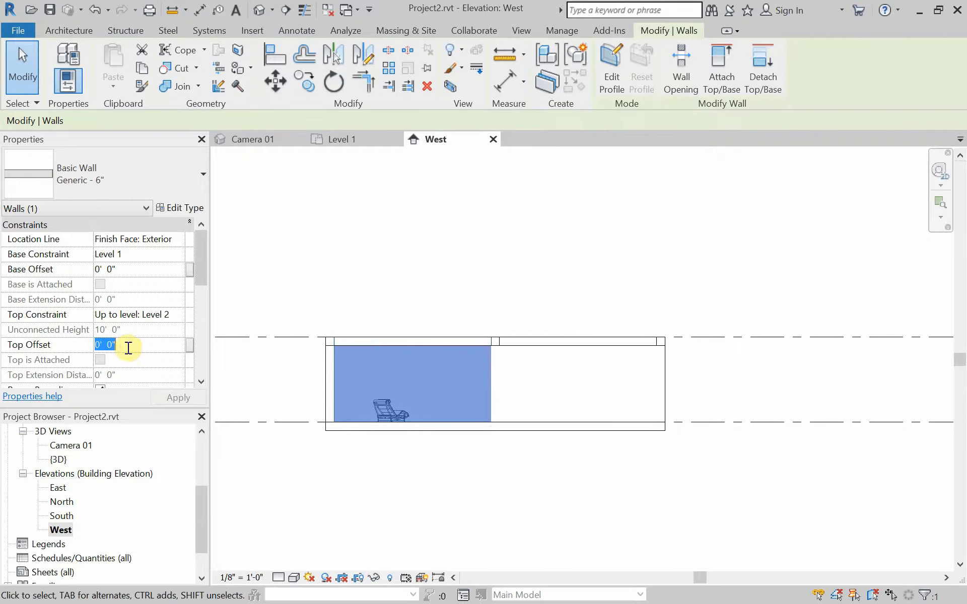
click(335, 270)
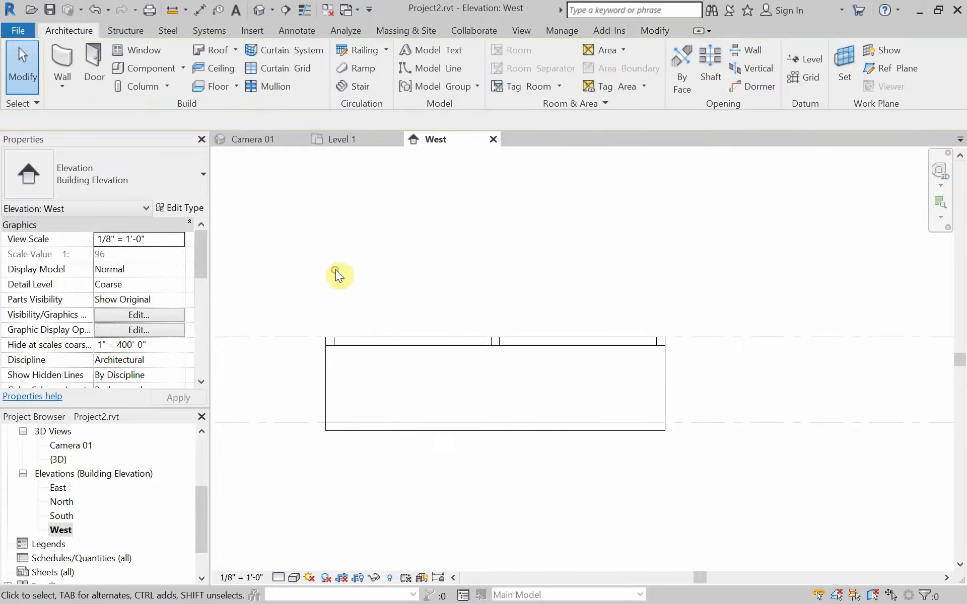
Set the top offset of both west wall segments to -1' 0".
click(396, 341)
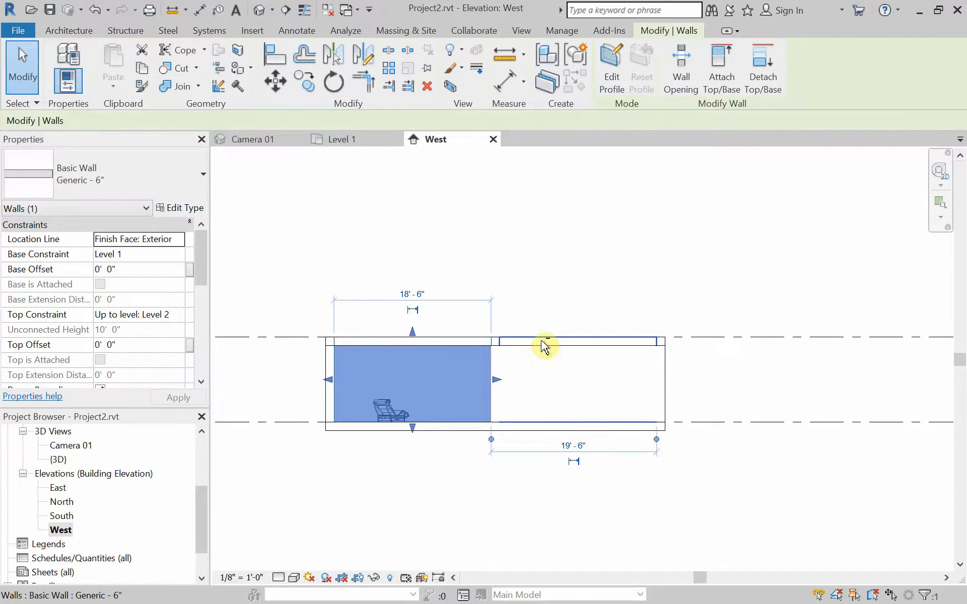
ctrl+click(545, 422)
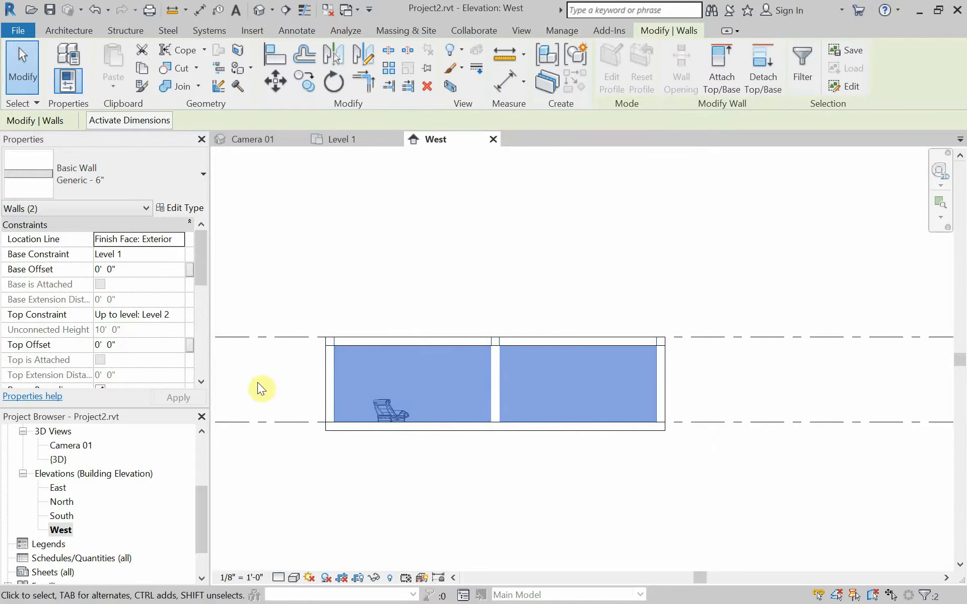
click(133, 347)
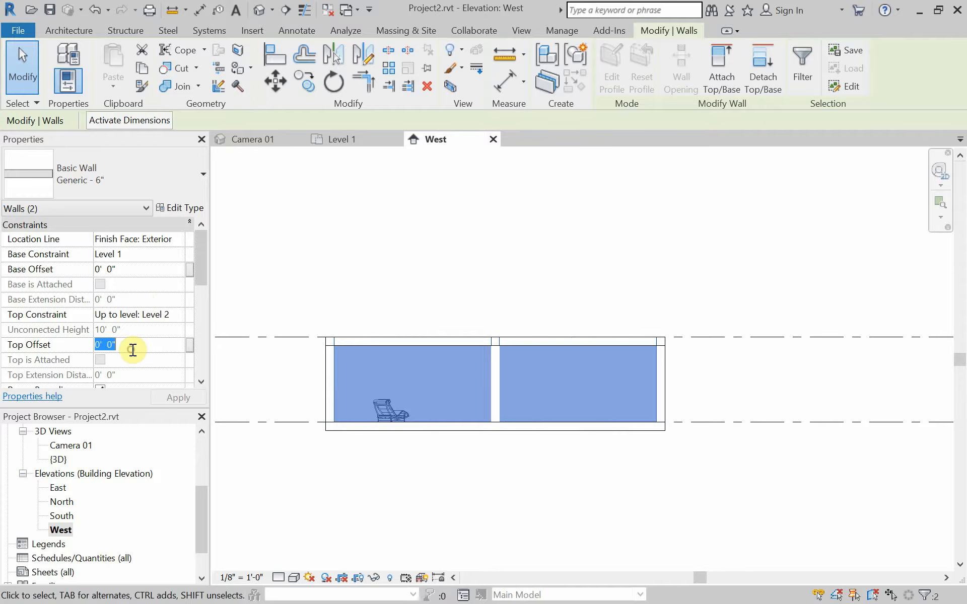
text(-1)
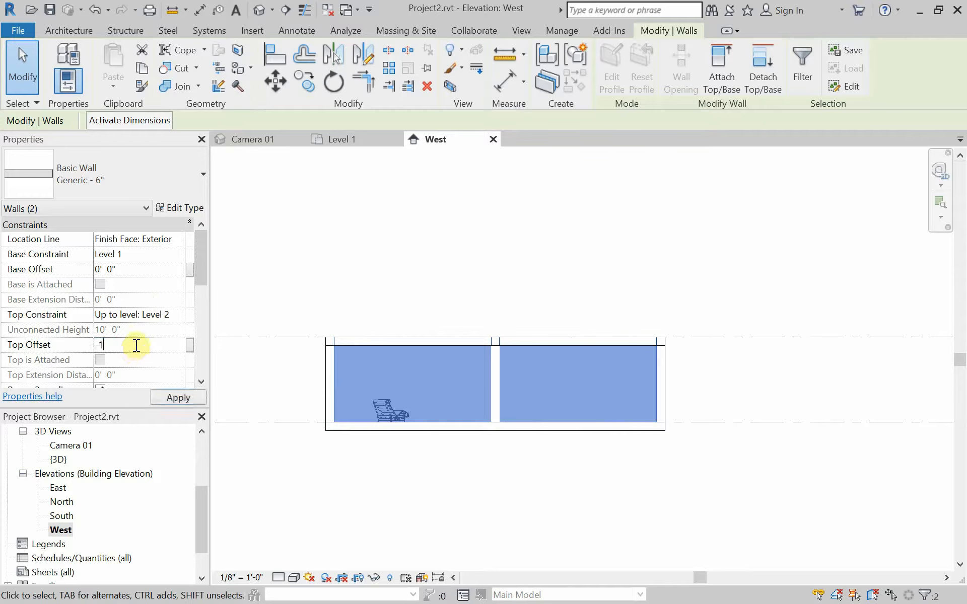
key(Return)
click(168, 402)
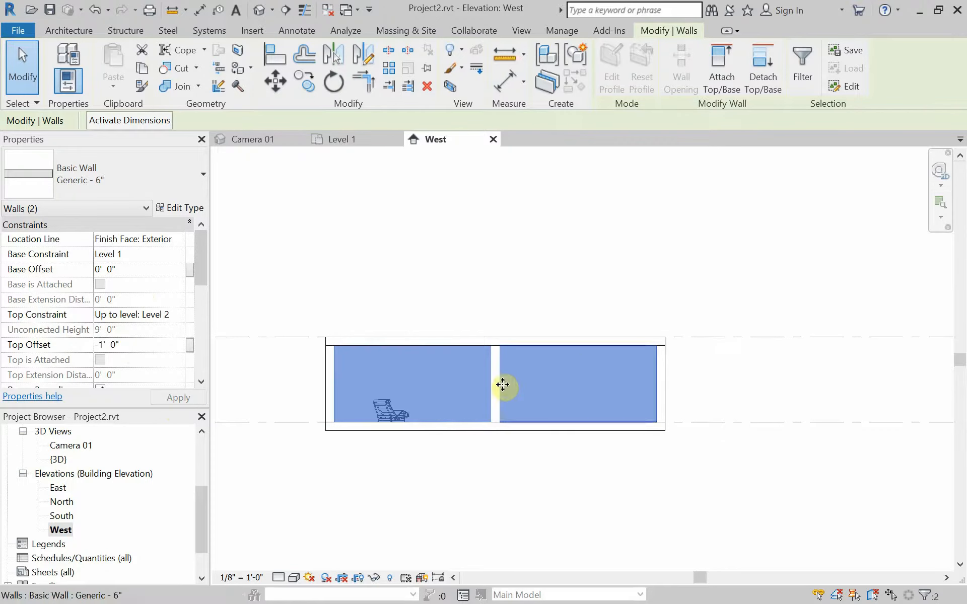
click(316, 503)
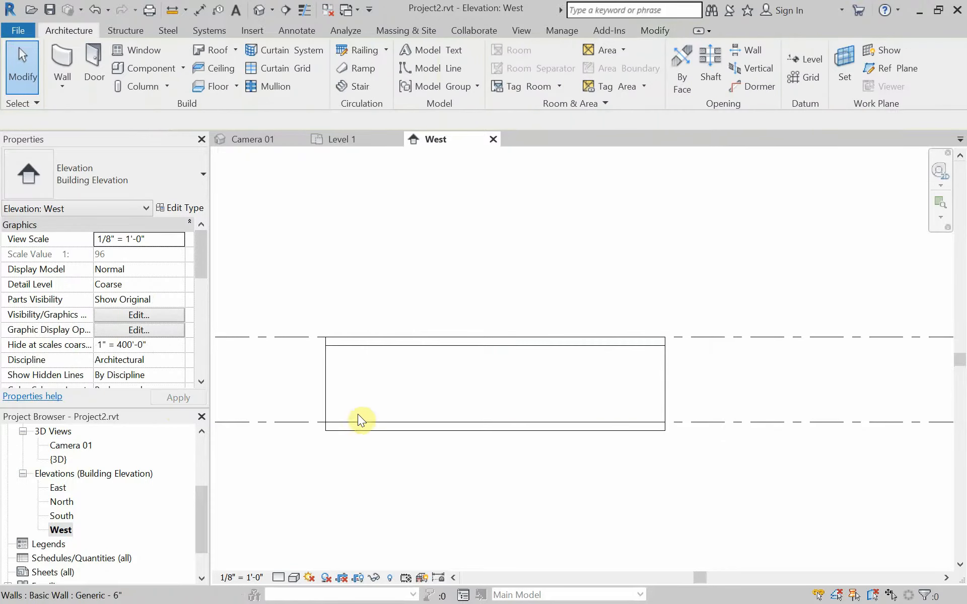
click(367, 348)
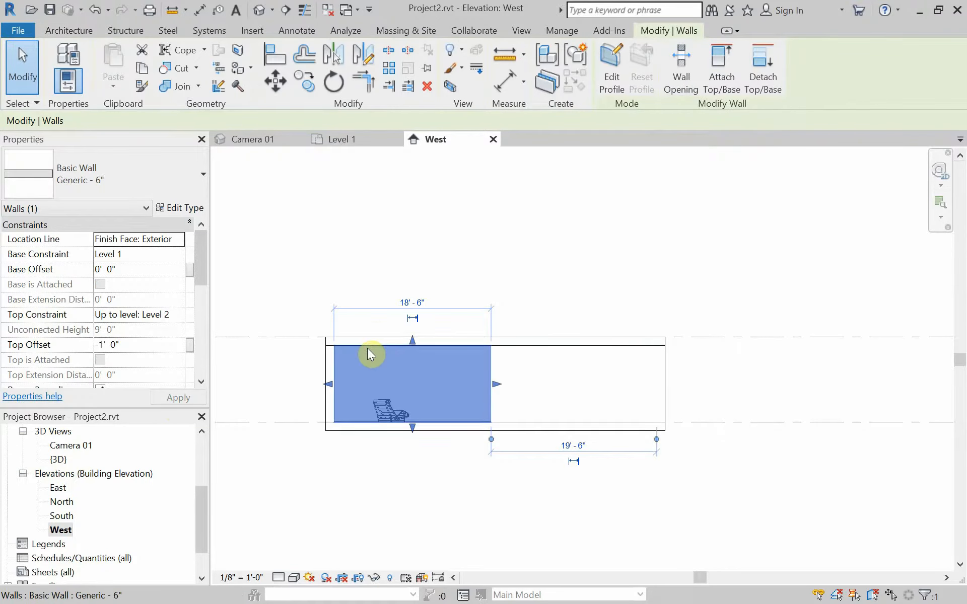
click(606, 74)
scroll(343, 459, up, 1)
scroll(416, 395, up, 4)
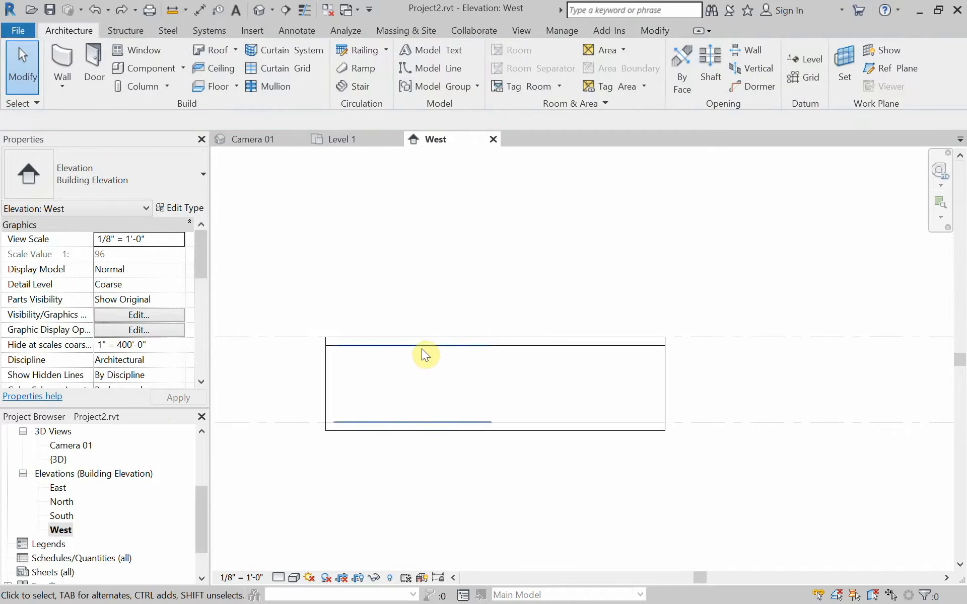
Edit the profile of the west wall segment beside the lounge chair and sketch a 4'-0" by 6'-6" rectangular opening near its outer end.
click(418, 345)
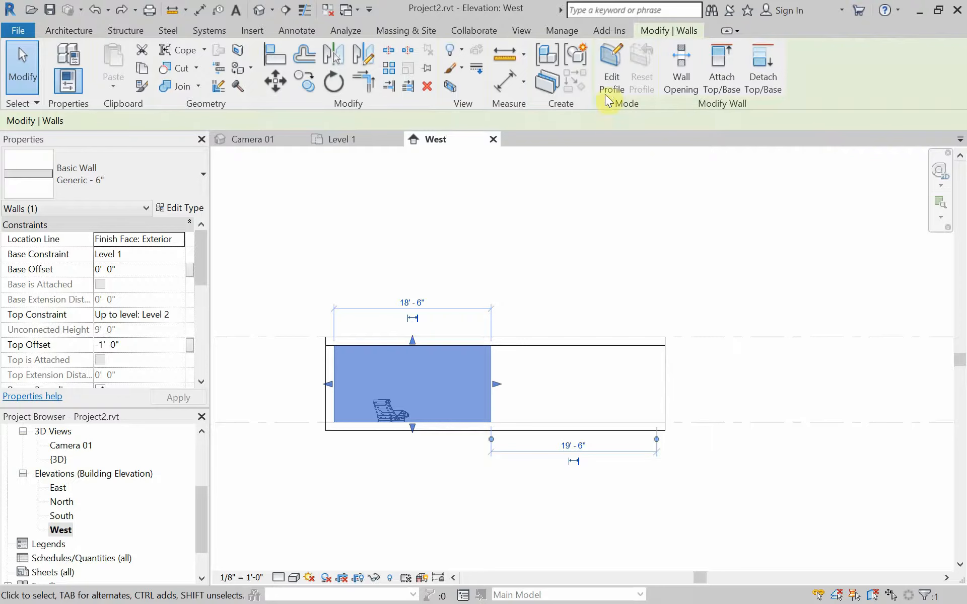
click(610, 92)
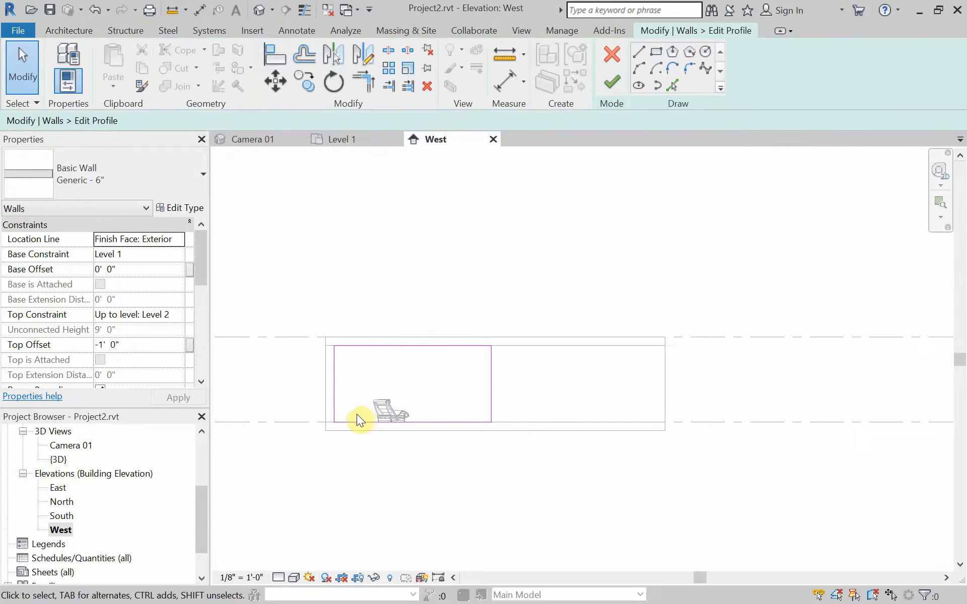
click(656, 52)
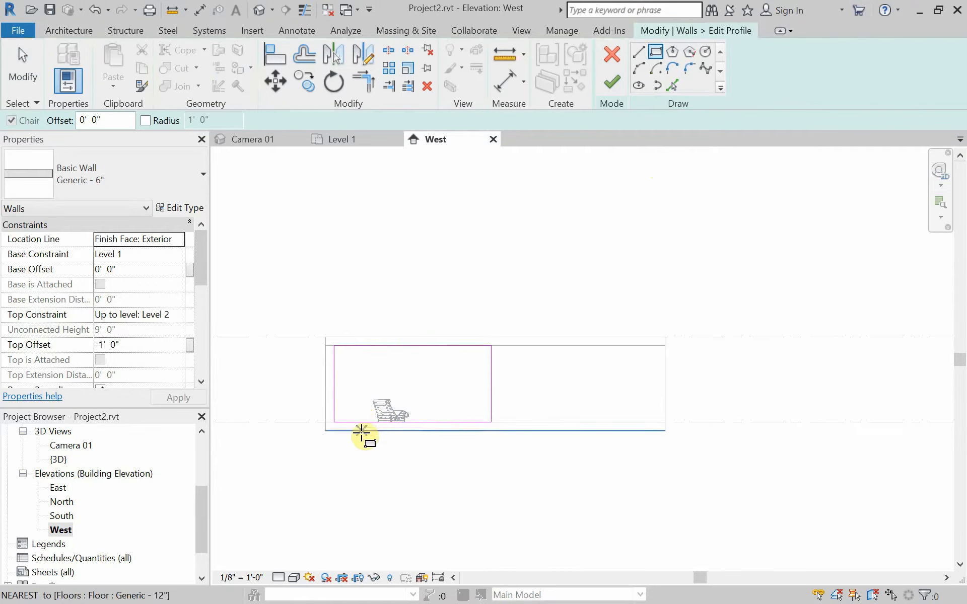
scroll(355, 431, up, 2)
scroll(355, 431, up, 1)
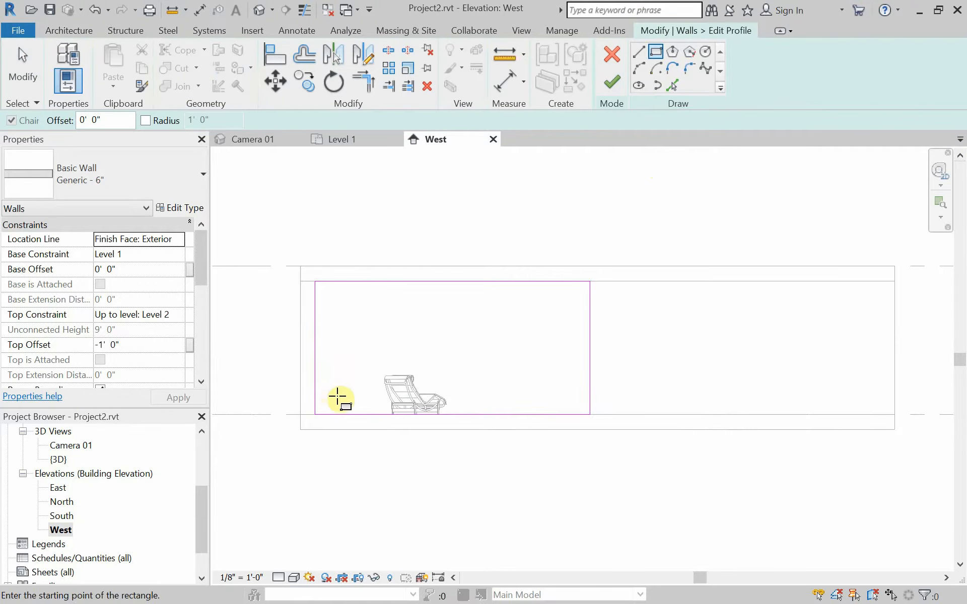
click(338, 396)
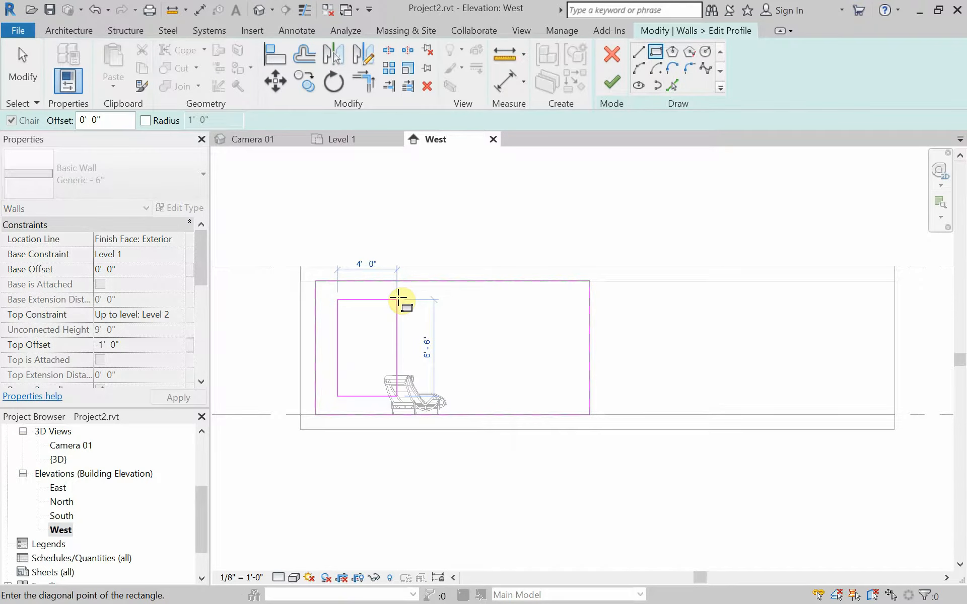
click(397, 300)
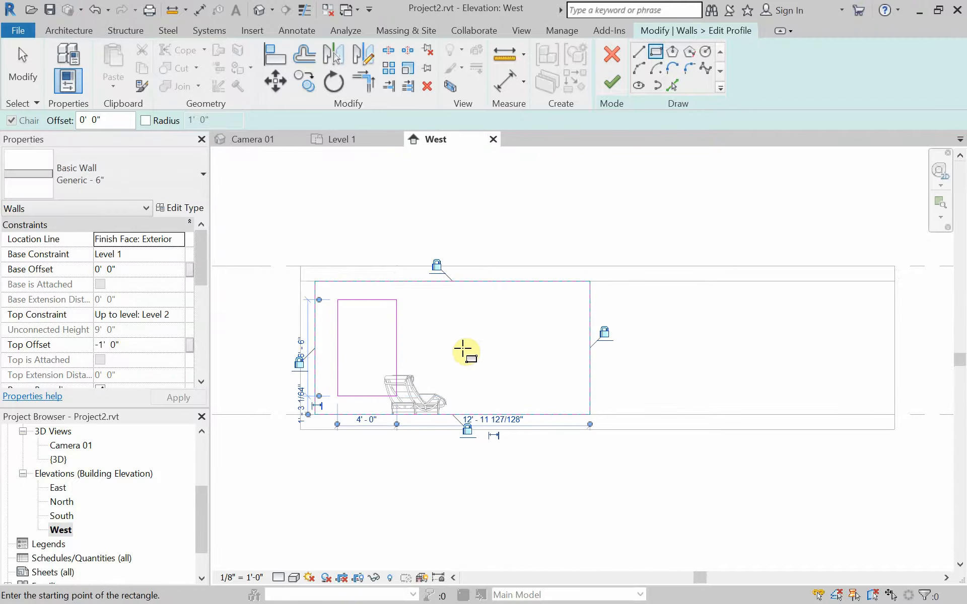
key(Escape)
key(Escape)
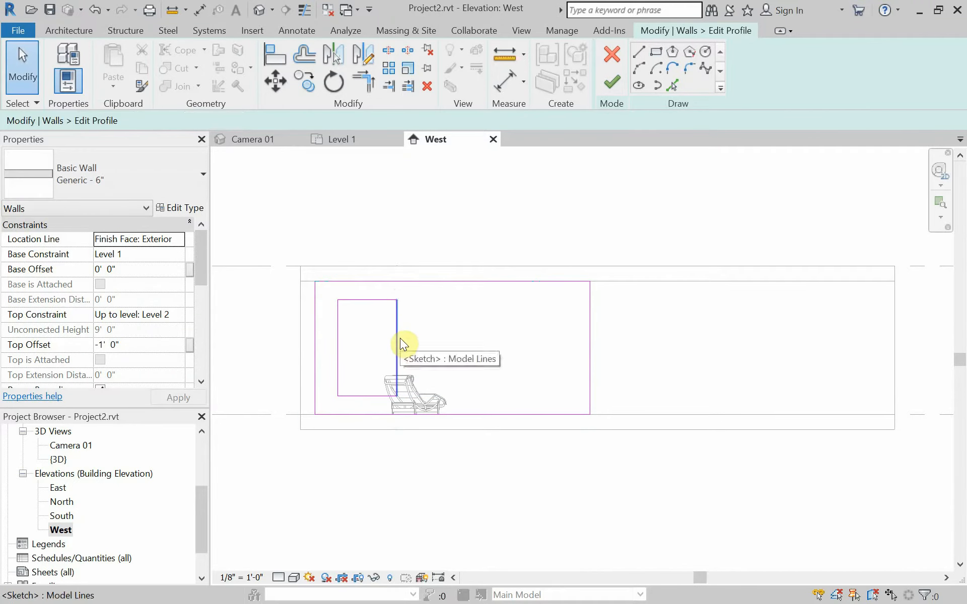
Copy the whole rectangular opening 11'-6" horizontally to the opposite end of the wall segment.
key(Tab)
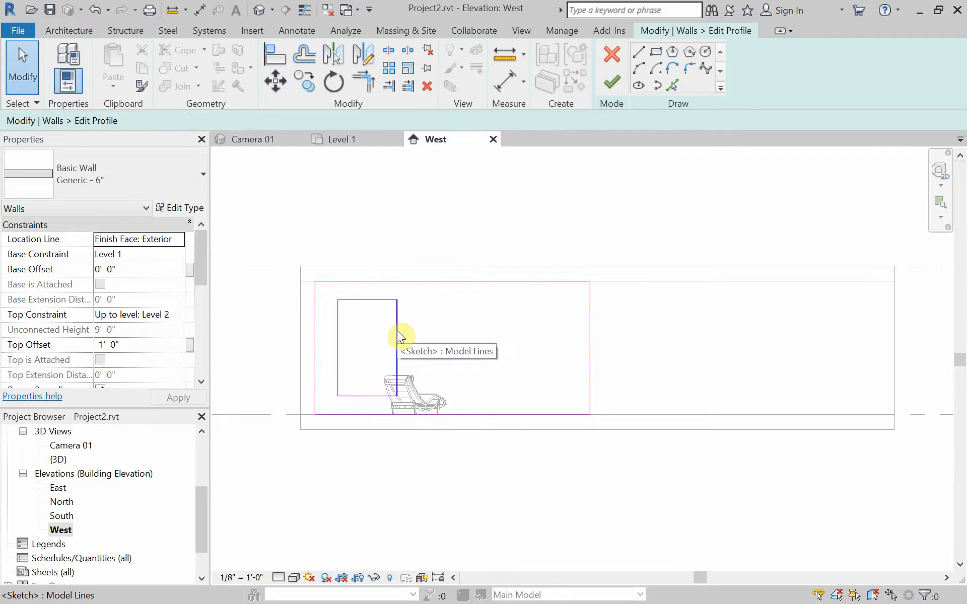
key(Tab)
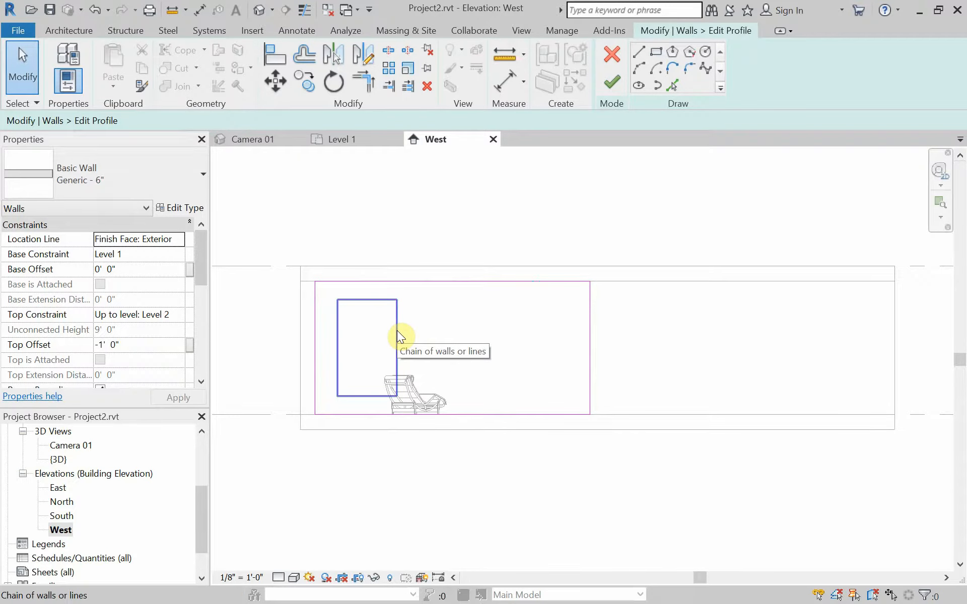
click(396, 330)
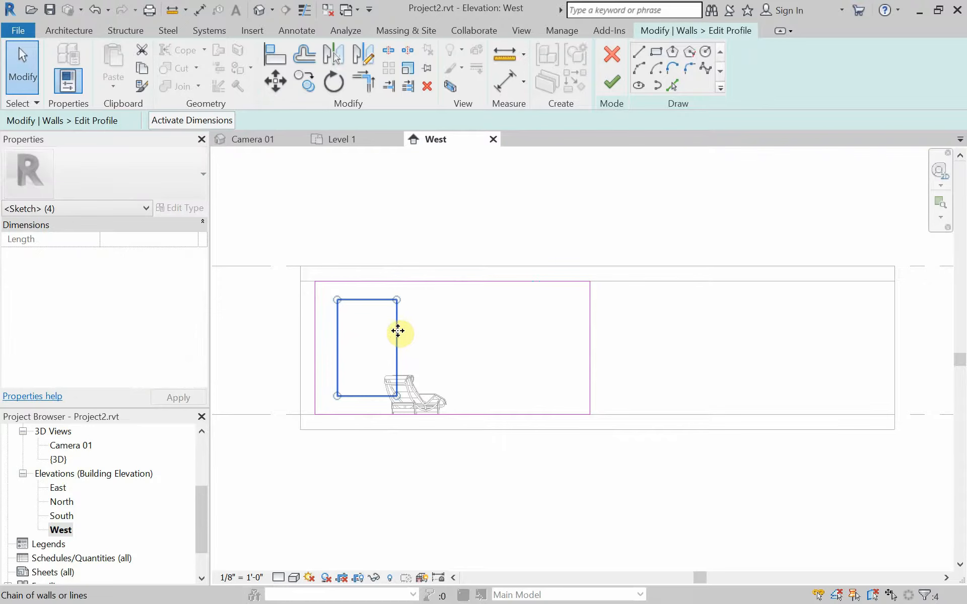
key(c)
key(c)
click(401, 334)
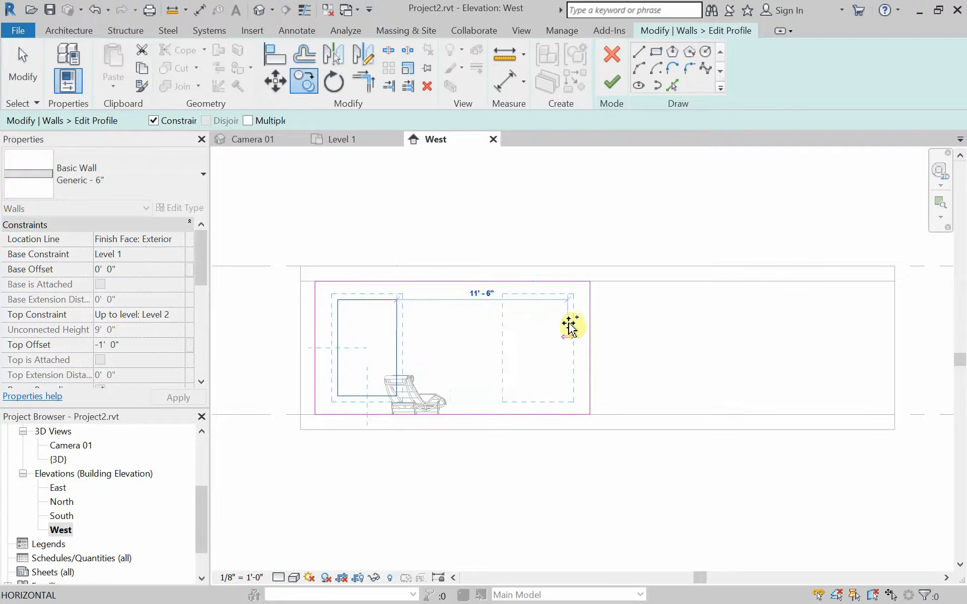
click(569, 326)
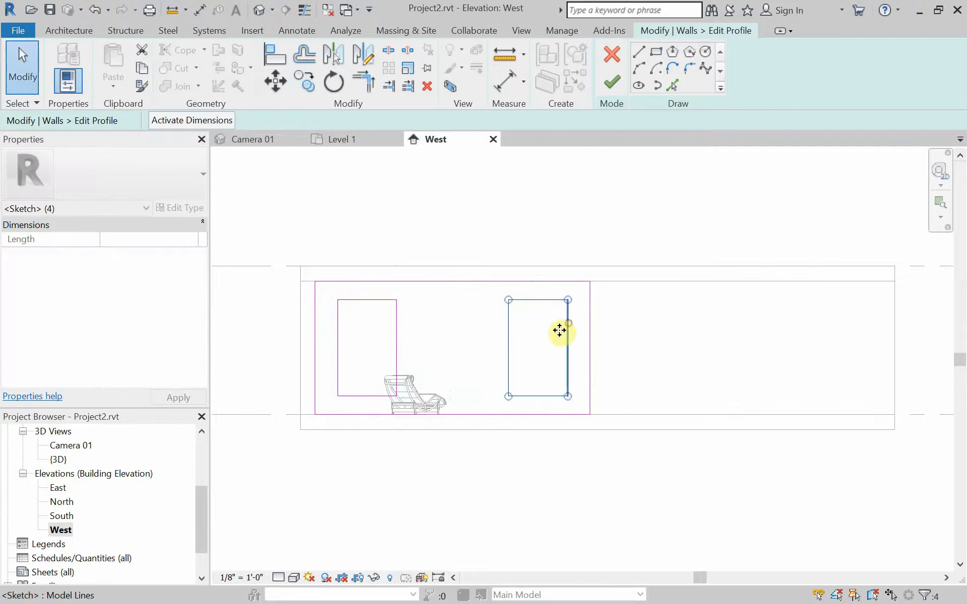
click(471, 341)
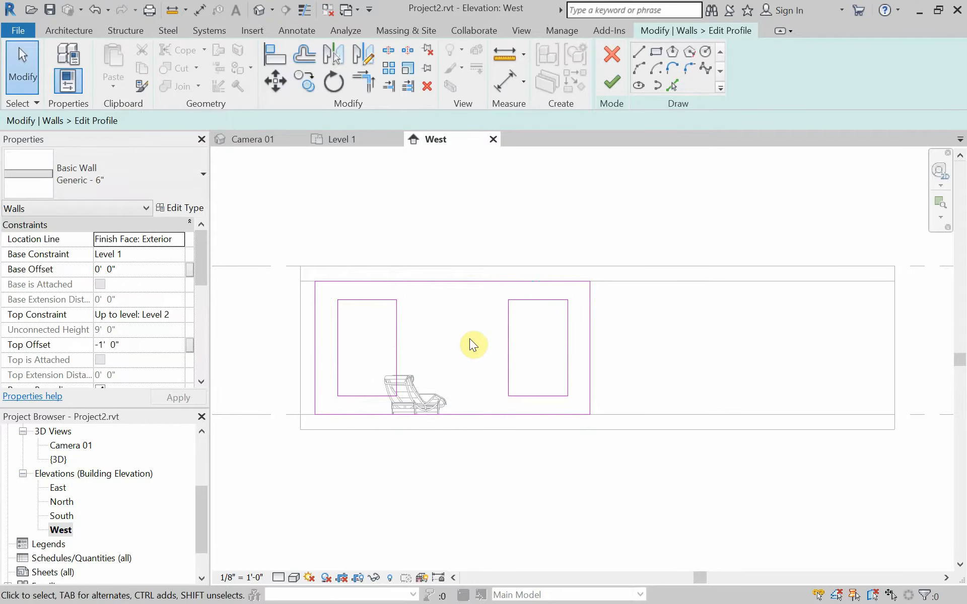
Copy the newly placed opening horizontally back into the space between the two existing openings.
key(Tab)
click(509, 355)
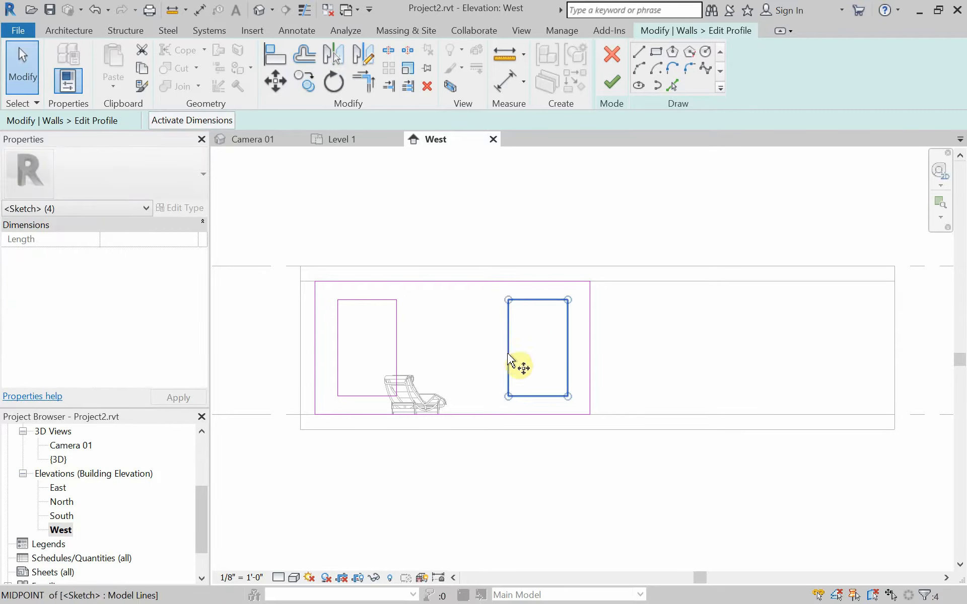
key(c)
key(o)
click(507, 354)
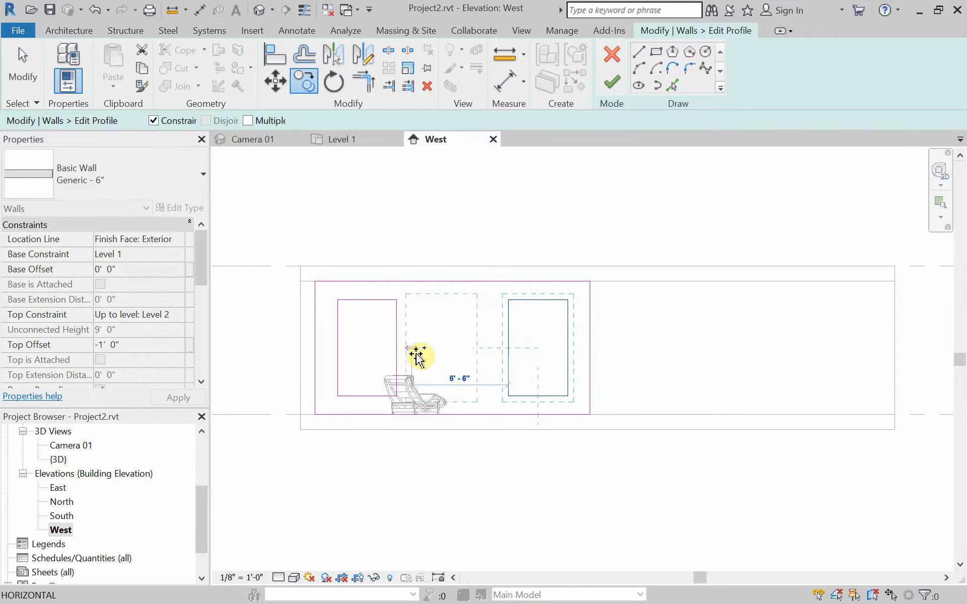
click(419, 355)
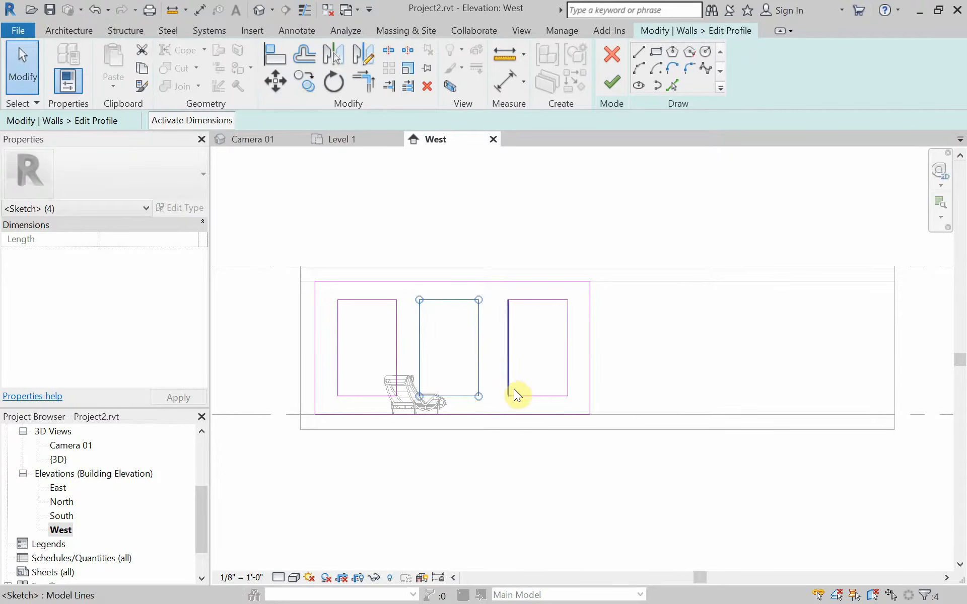
click(479, 484)
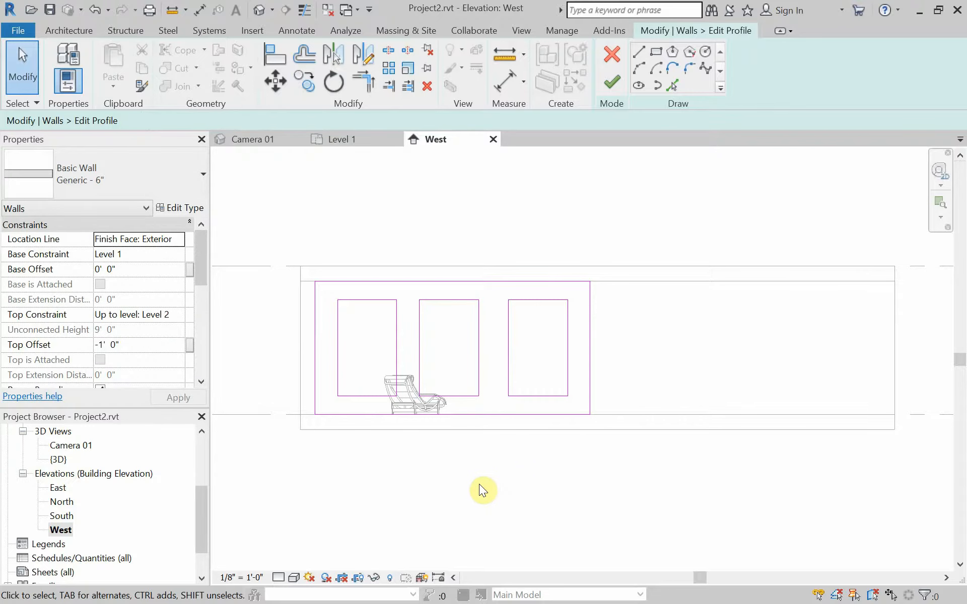
Nudge the middle opening sideways so it sits evenly between the outer two, and finish the wall profile.
click(461, 398)
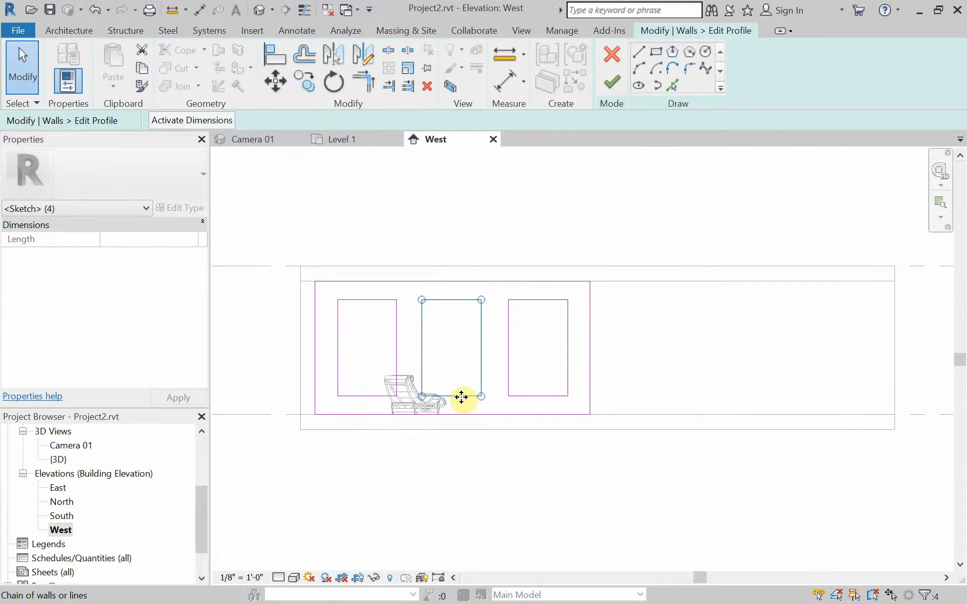
key(Right)
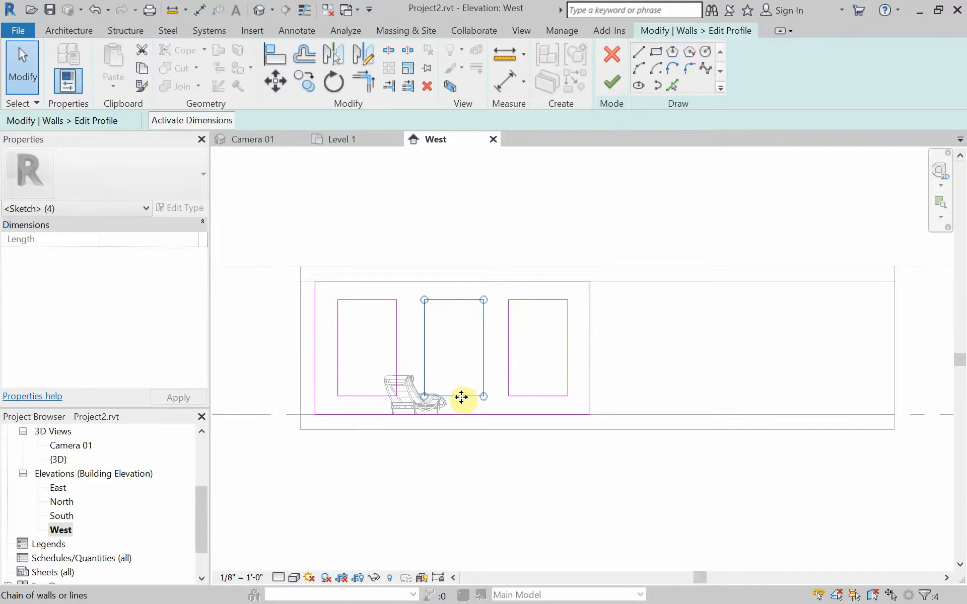
key(Left)
click(457, 494)
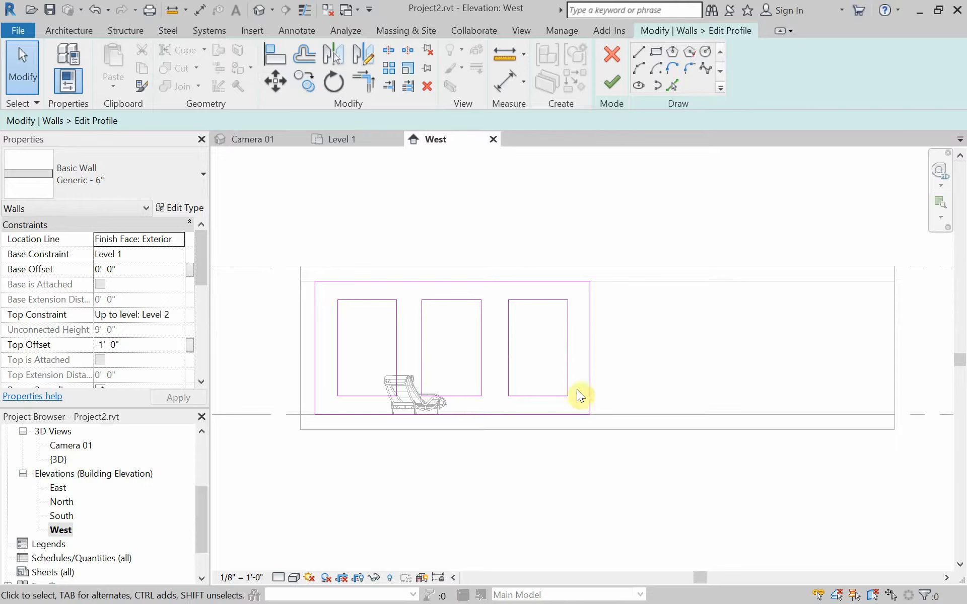
click(612, 82)
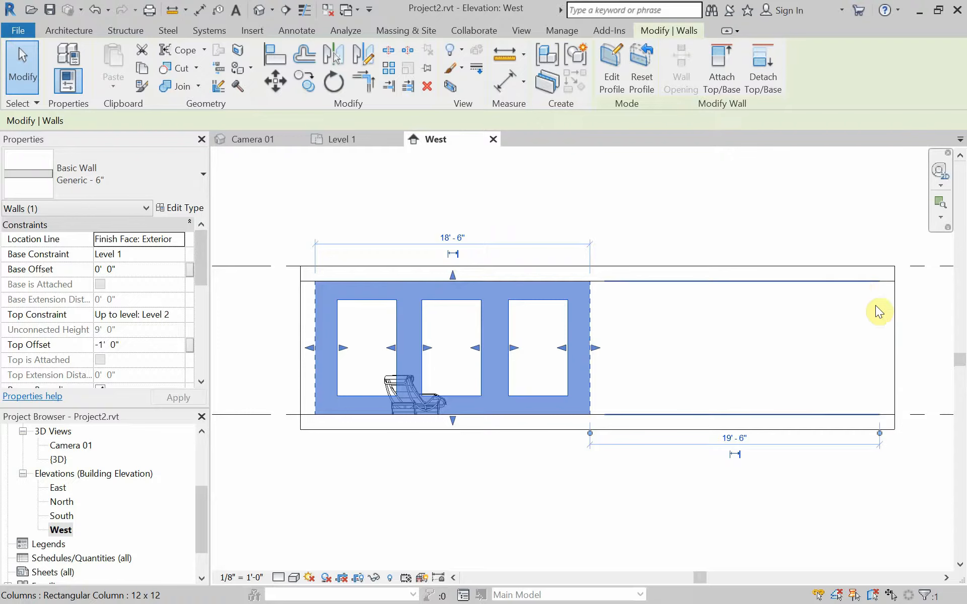
Edit the profile of the other west wall segment and sketch a 4'-0" by 6'-6" opening at its end nearest the first segment.
click(853, 284)
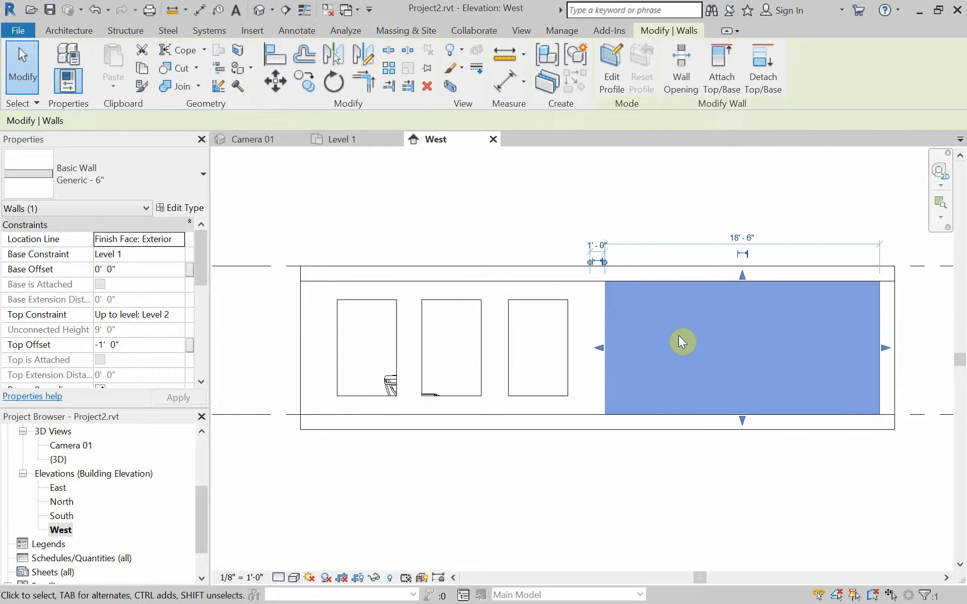
click(612, 84)
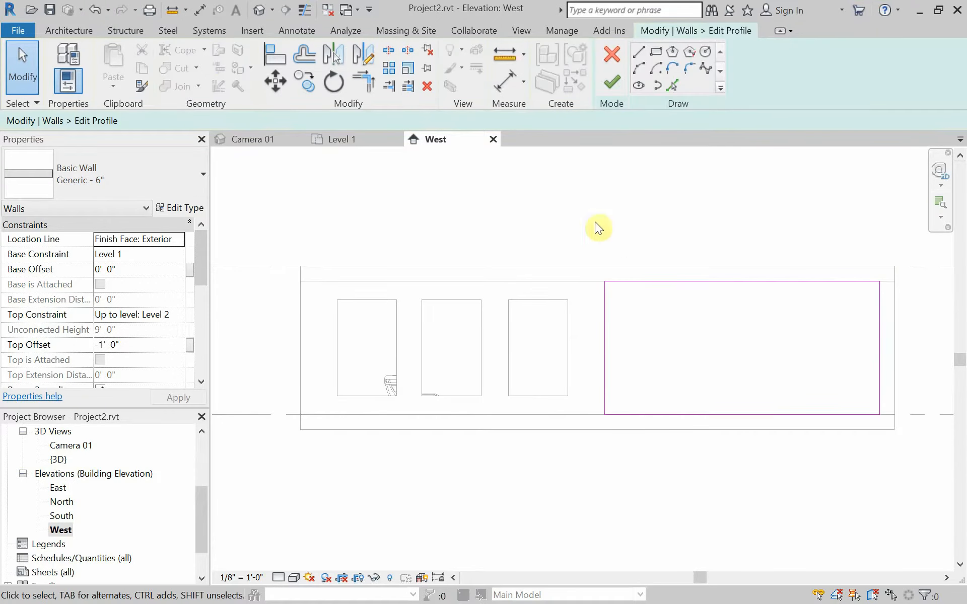
click(656, 51)
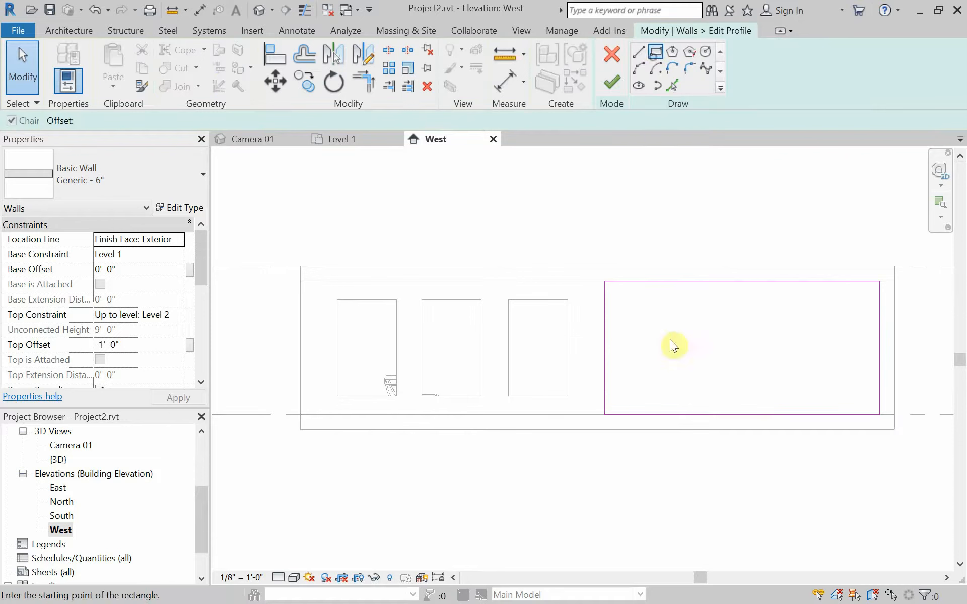
click(618, 397)
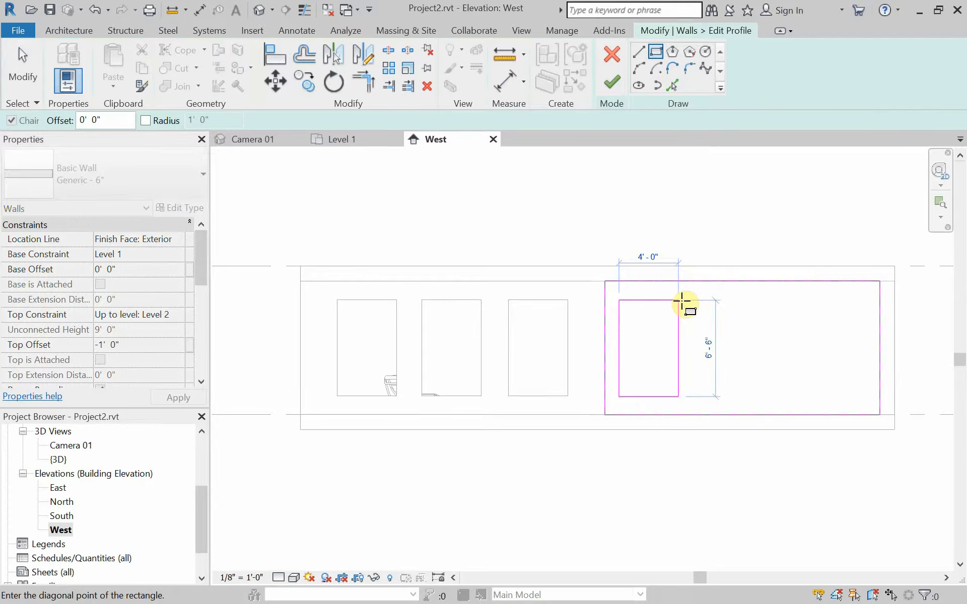
click(680, 301)
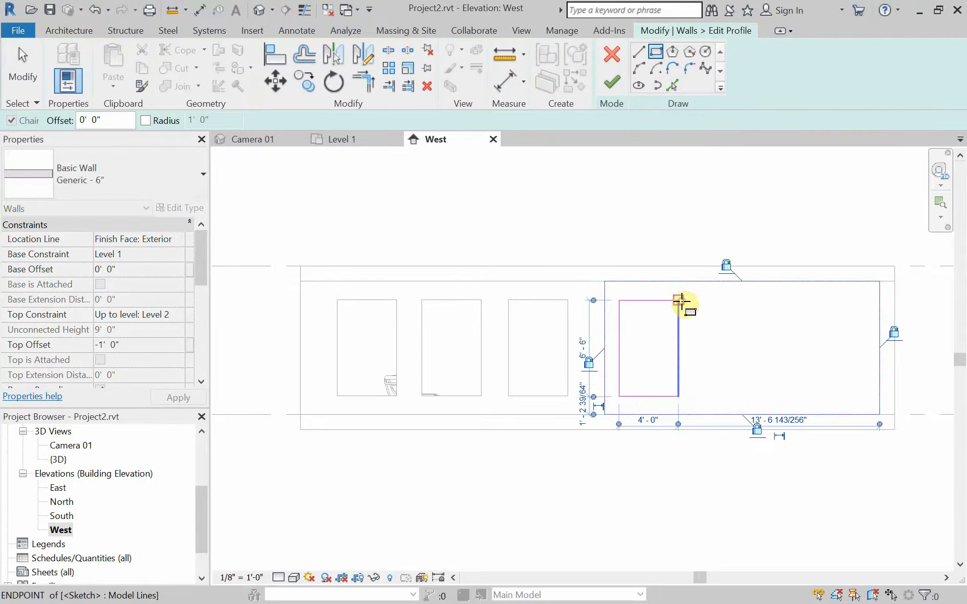
key(Escape)
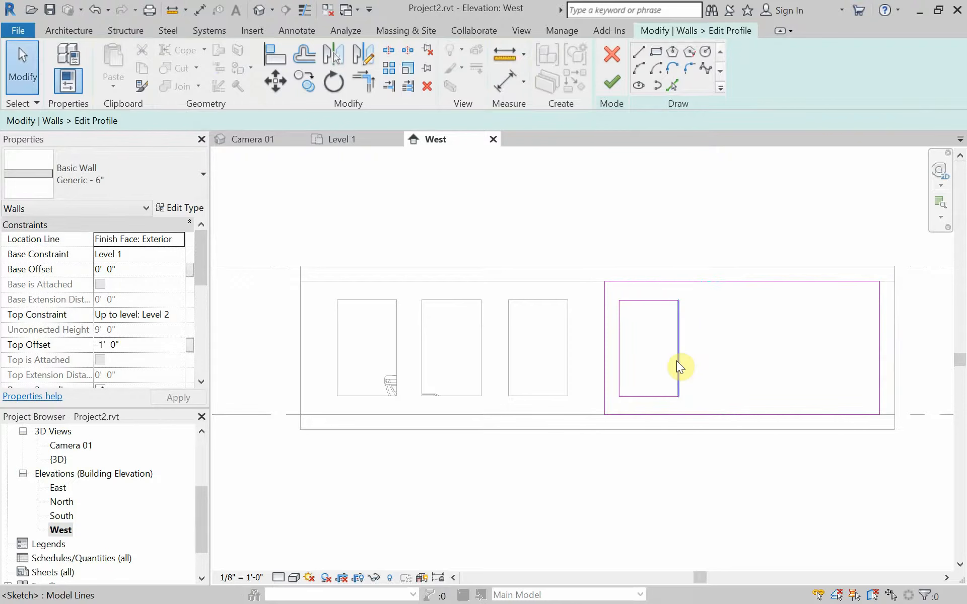
Copy this rectangular opening 12'-0" horizontally to the far end of the second wall segment.
key(Tab)
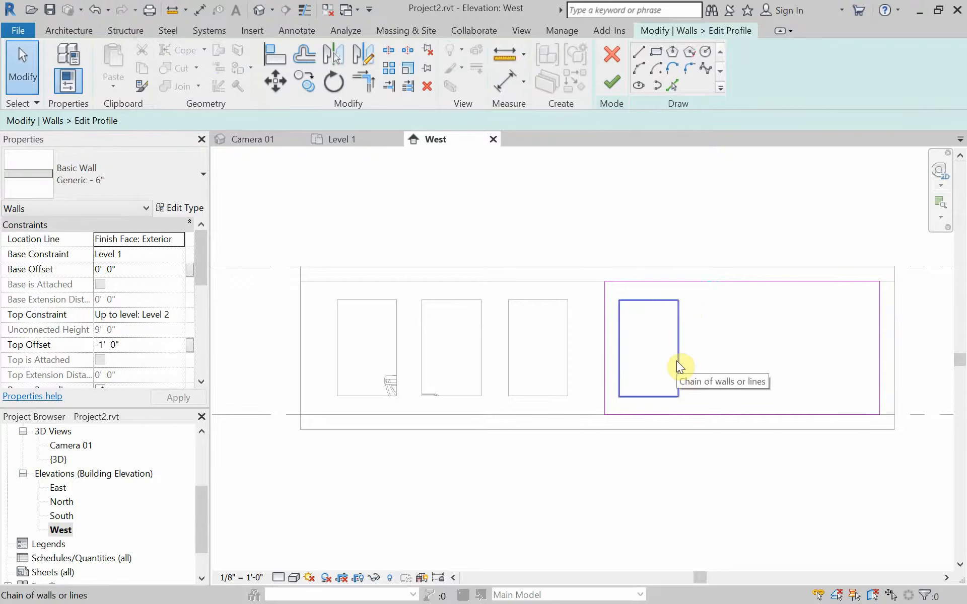
click(676, 361)
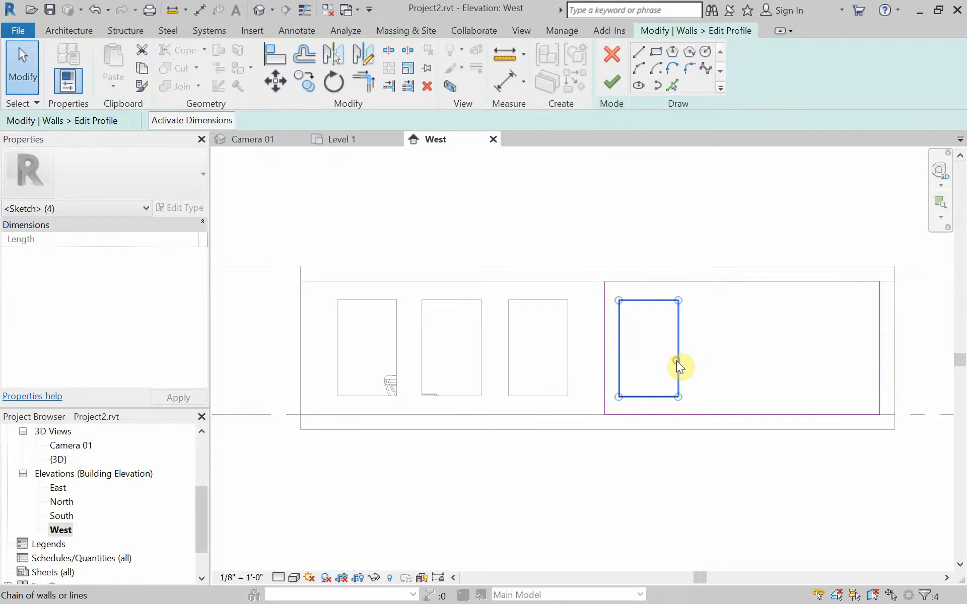
key(c)
key(o)
click(676, 361)
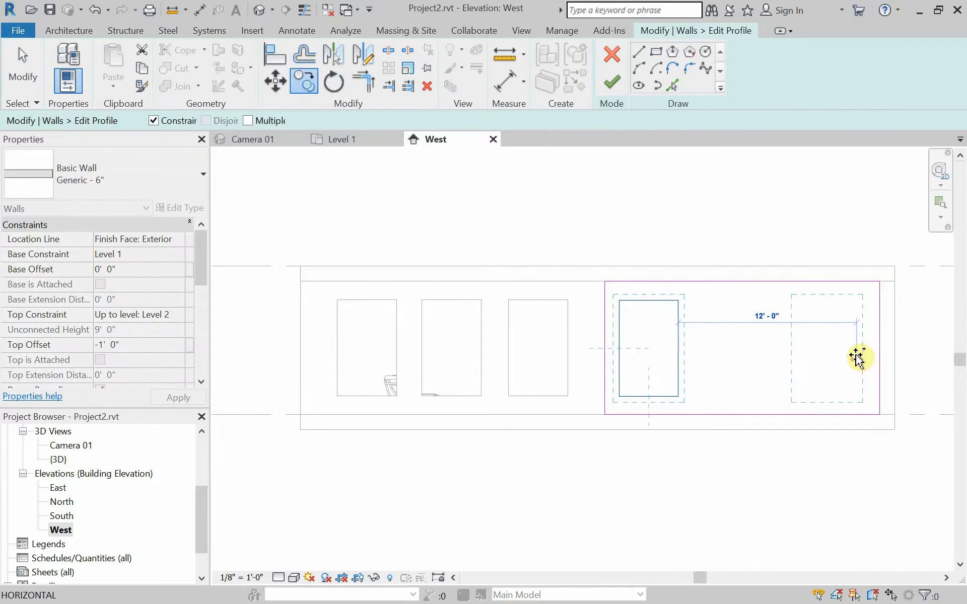
click(855, 357)
Copy the far-end opening 6'-0" horizontally back to the middle of the second wall segment.
key(c)
key(o)
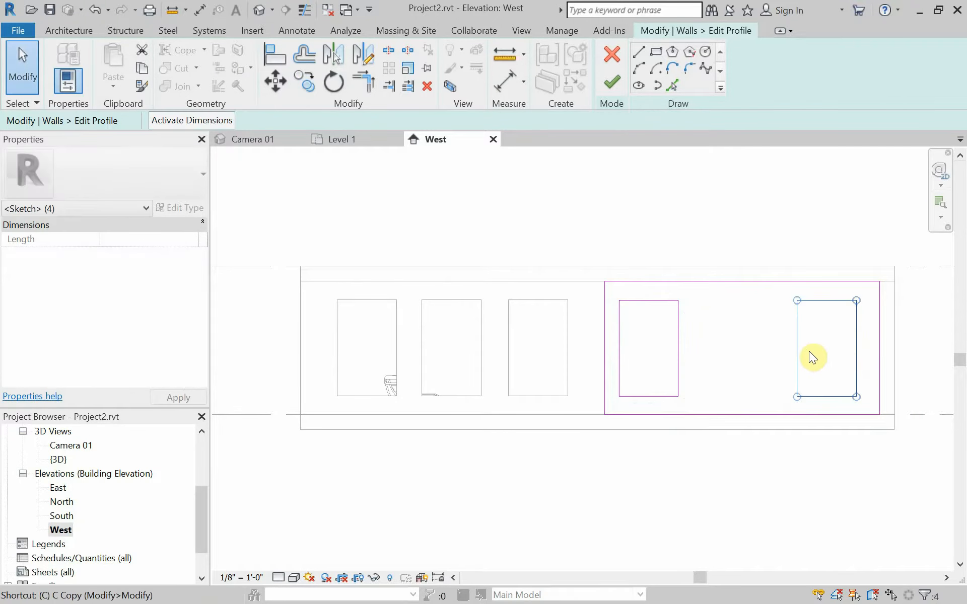
click(822, 354)
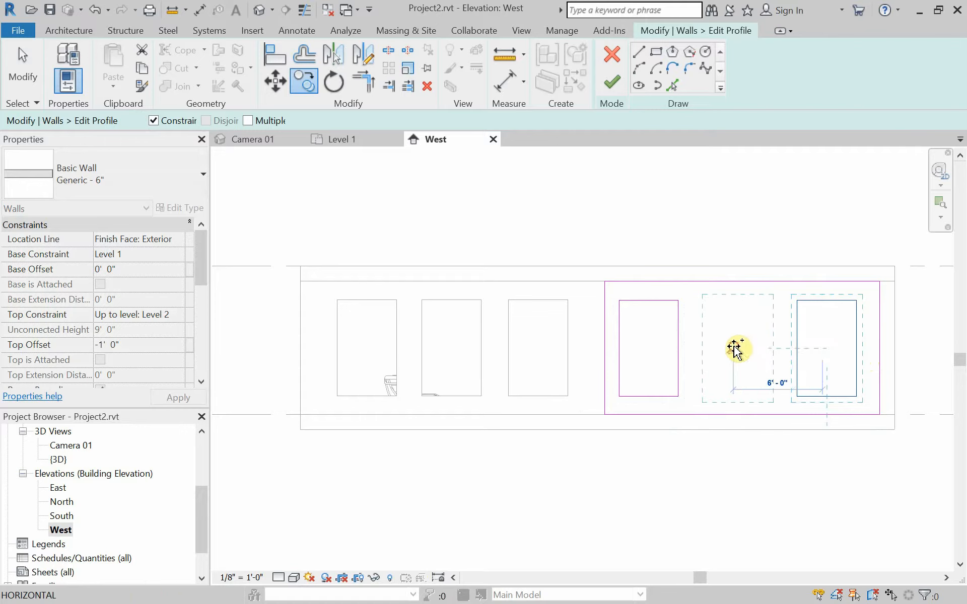
click(734, 351)
click(724, 470)
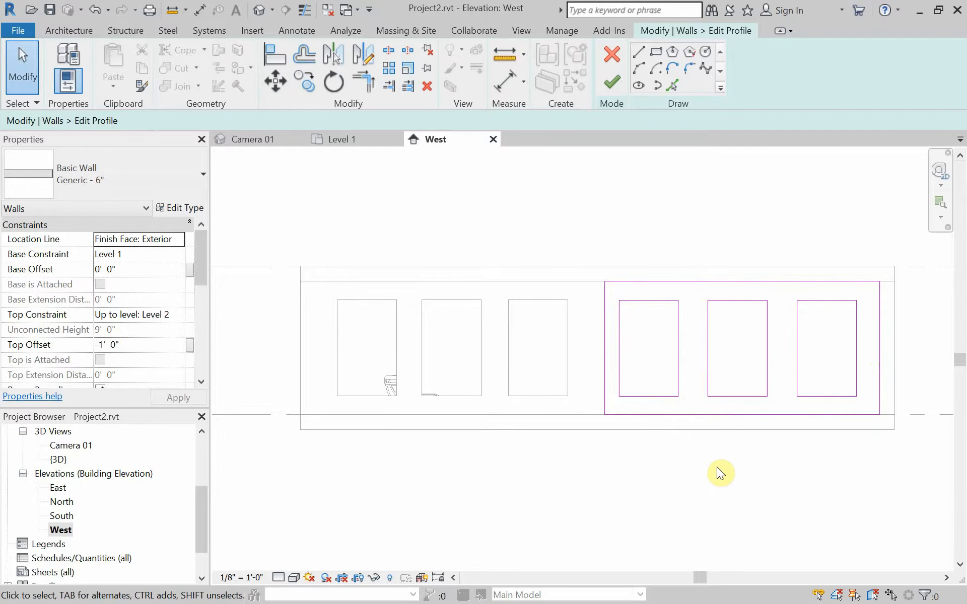
Finish the second wall's profile and switch to the Camera 01 view of the room.
click(609, 87)
click(537, 191)
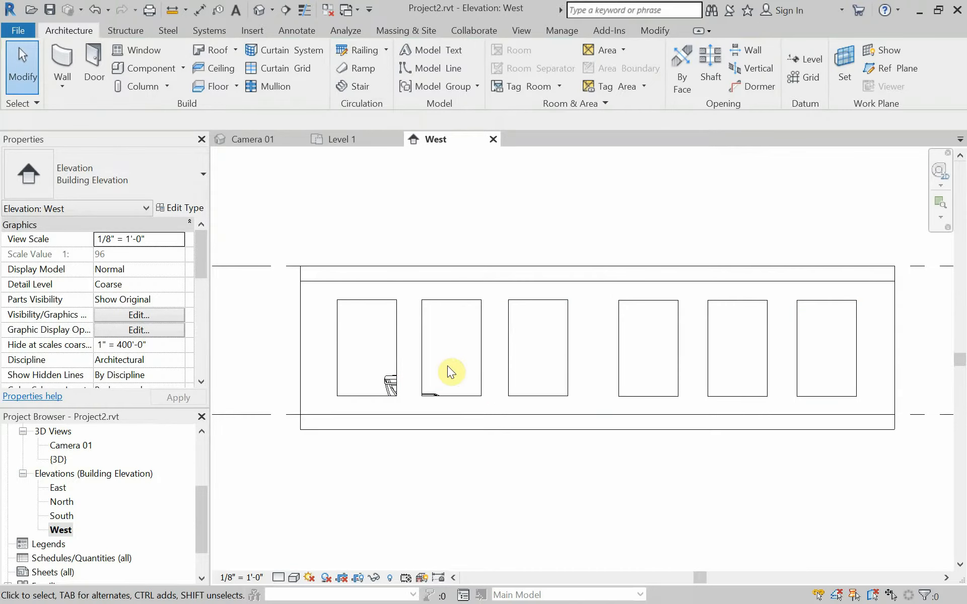
click(263, 141)
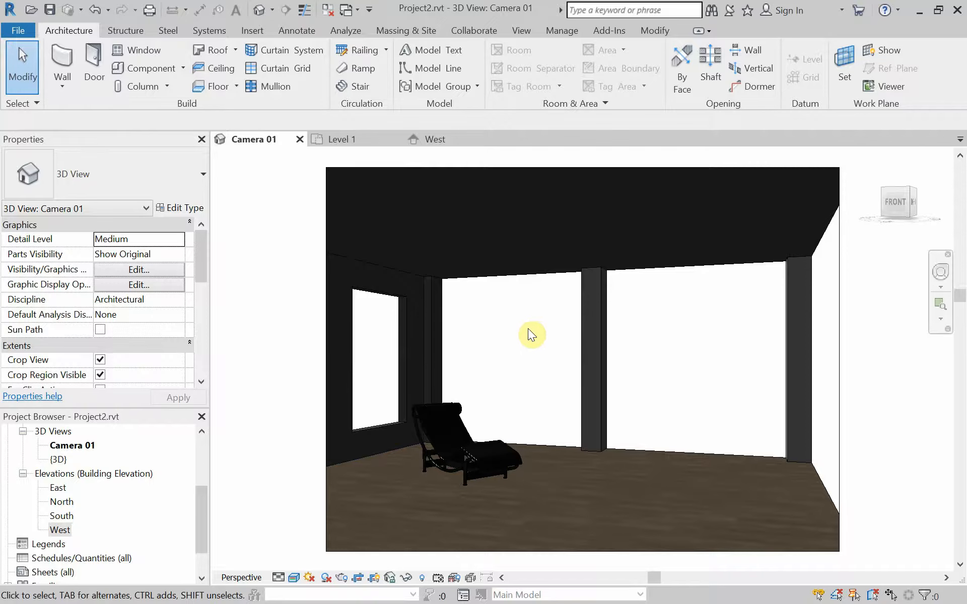
click(400, 344)
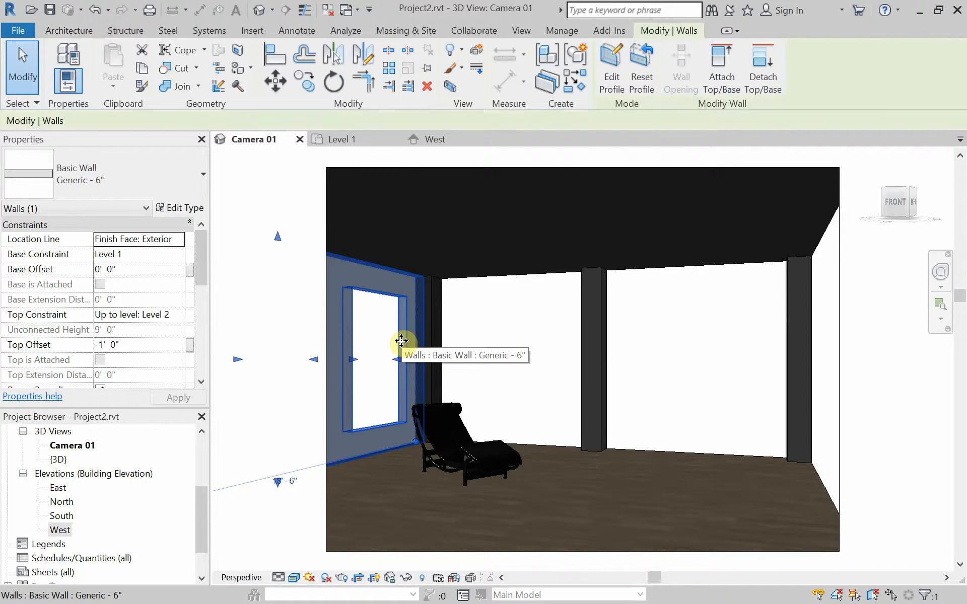
click(497, 346)
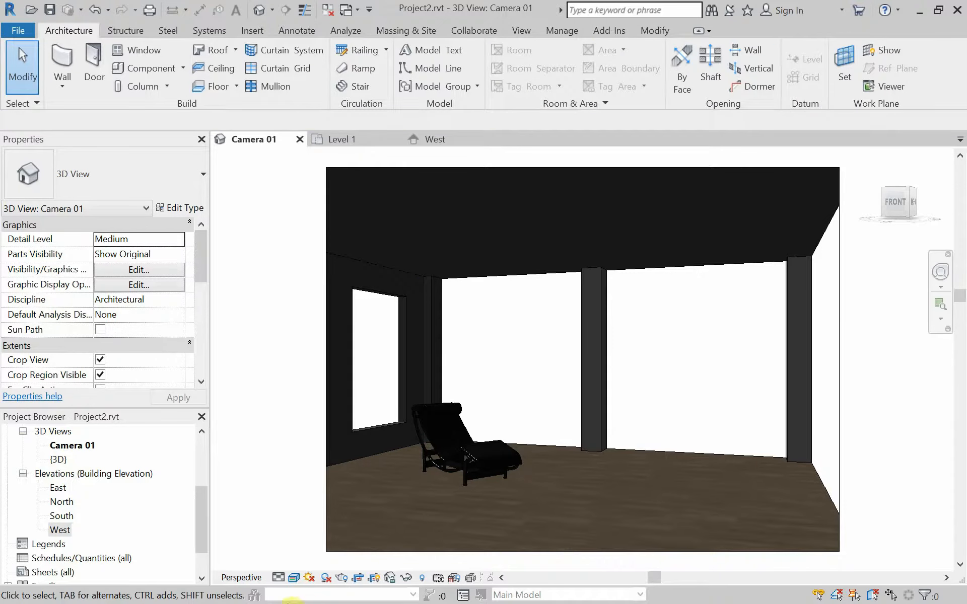
Switch to Chrome and close the WoodFine0033_1_600.jpg image page, returning to the wood flooring image search.
key(alt+Tab)
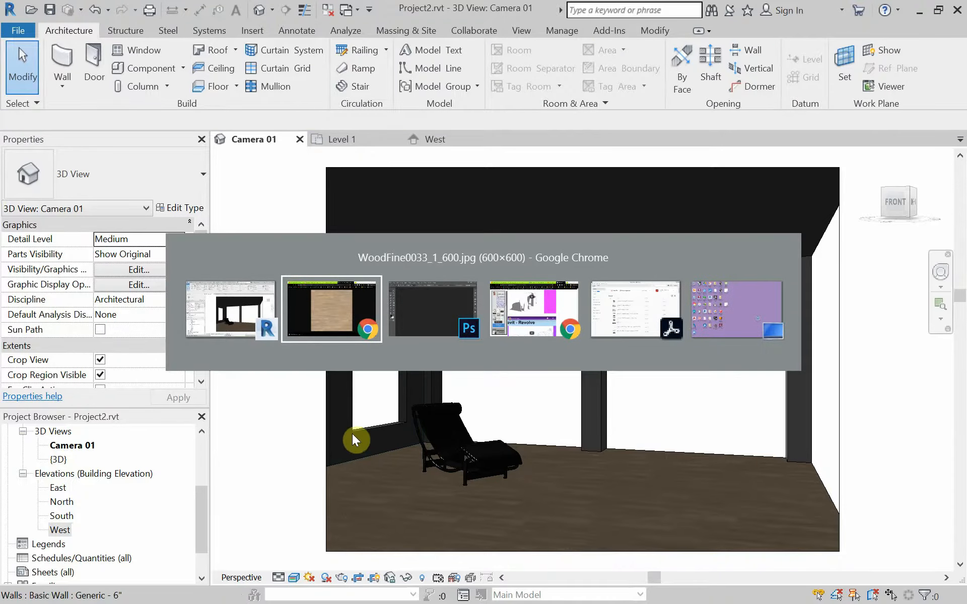
key(alt+Tab)
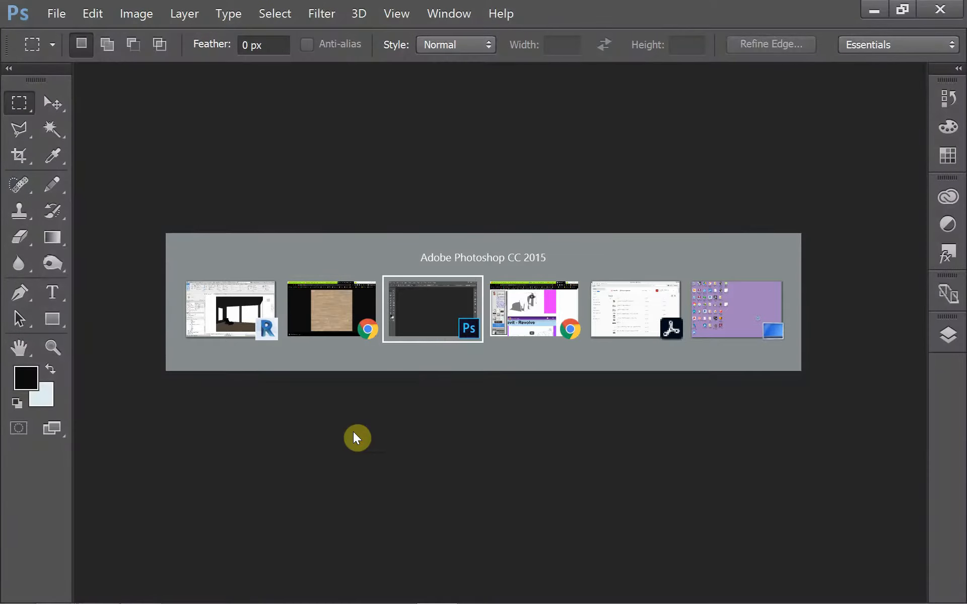
key(alt+Tab)
key(alt+Tab)
key(alt+Tab)
key(alt+Tab)
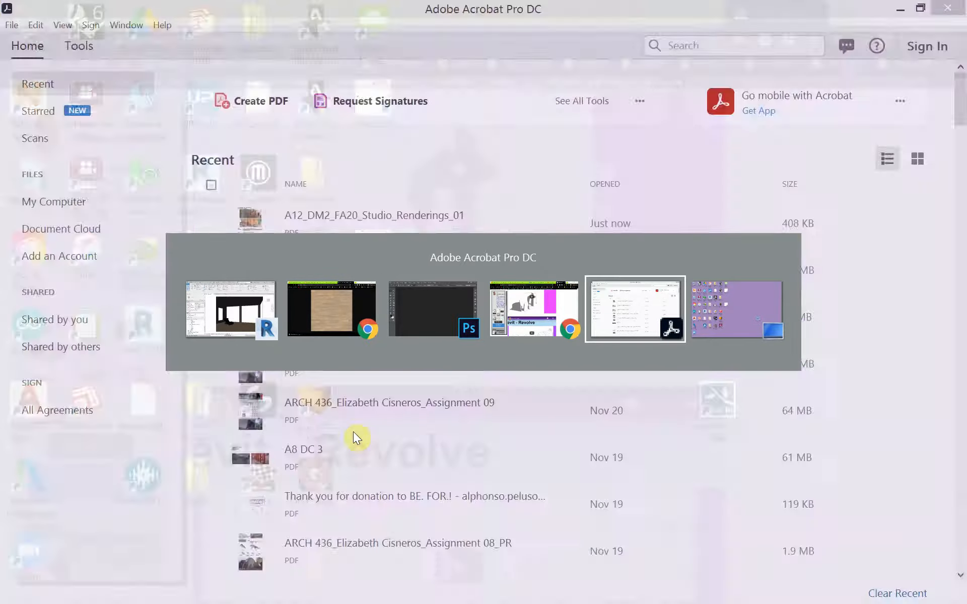
key(alt+Tab)
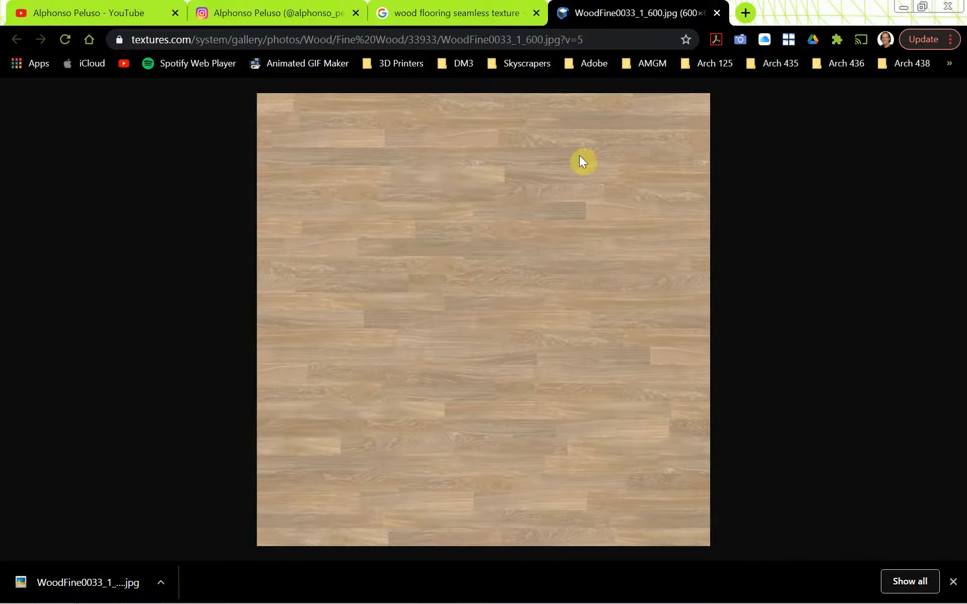
click(717, 15)
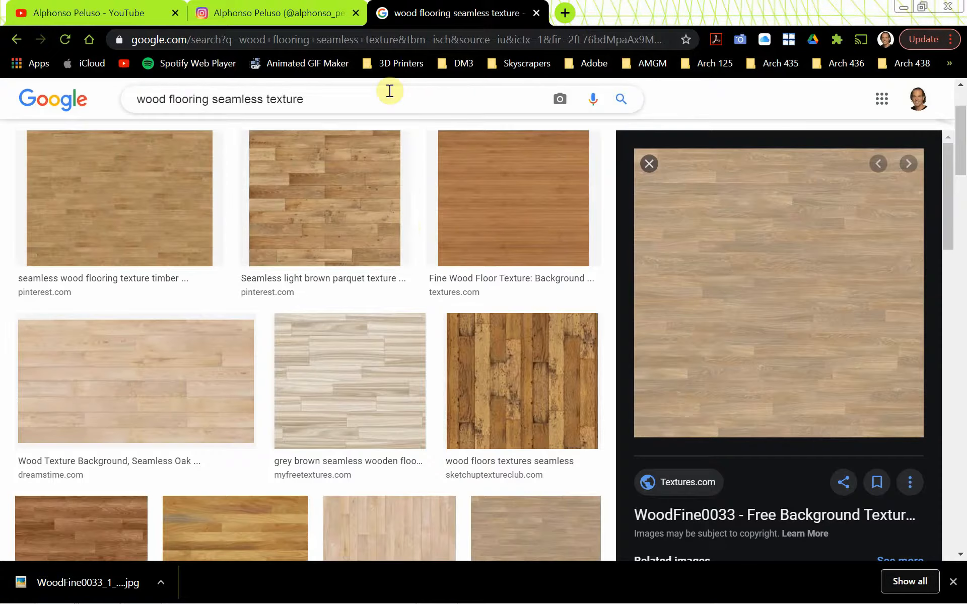
Replace the image search query with "brick wall seamless texture" and run the search.
scroll(412, 233, up, 3)
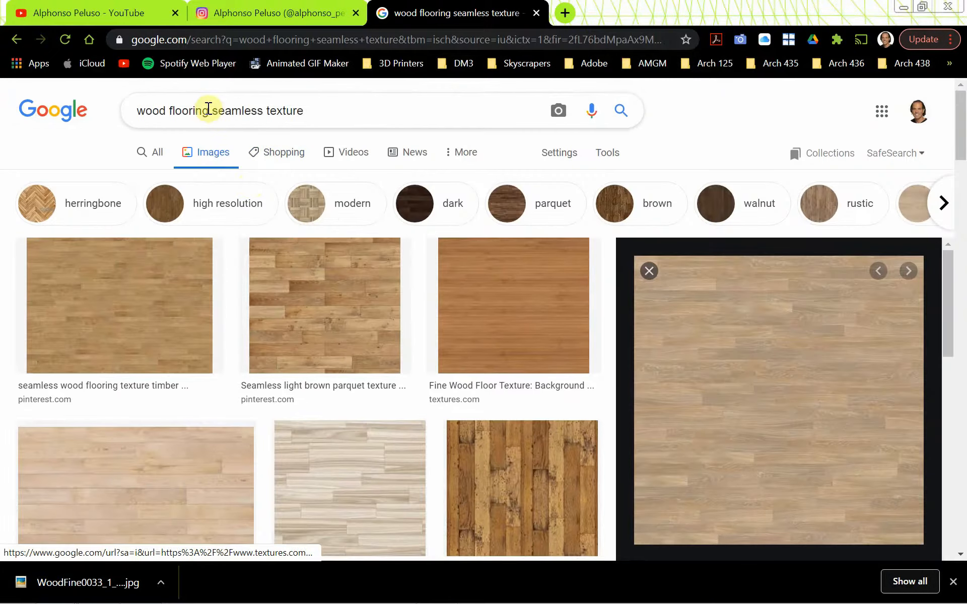
drag(314, 110, 133, 130)
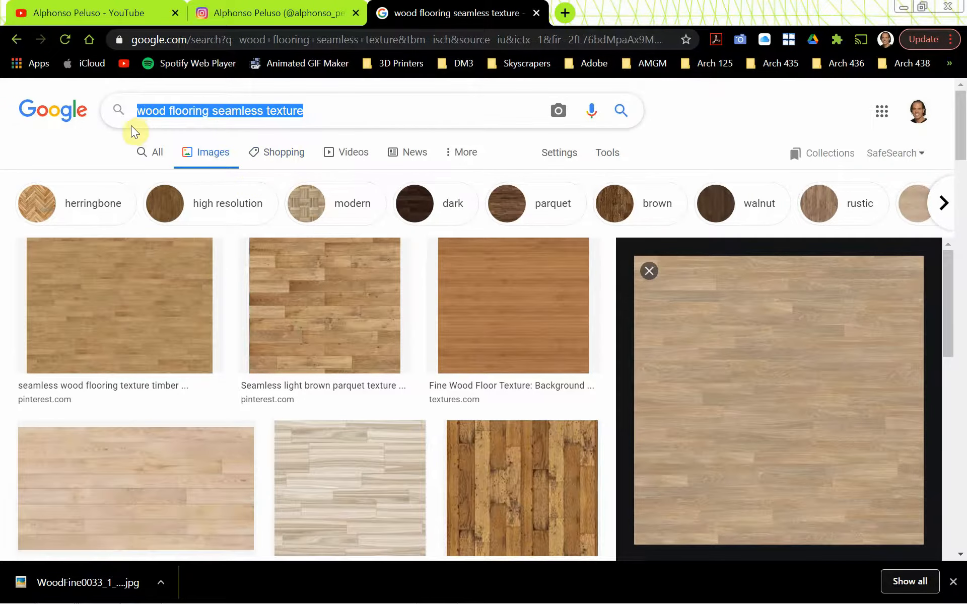
text(brick )
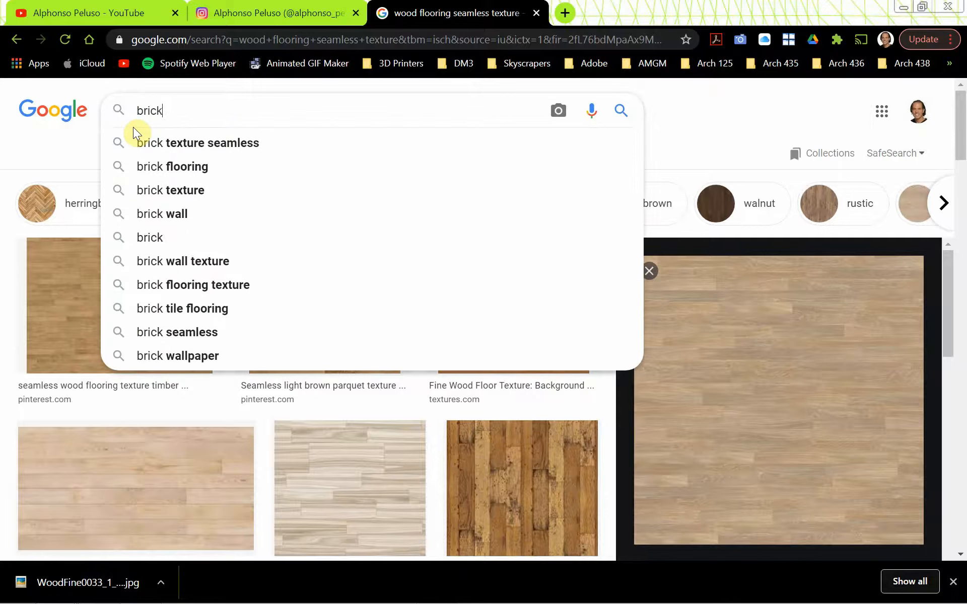
text(wa)
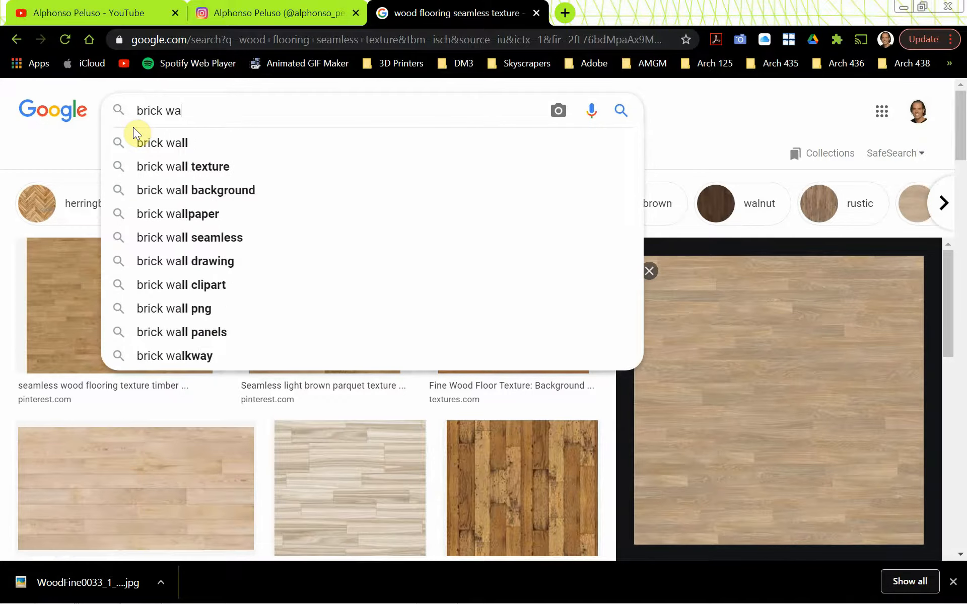
text(ll se)
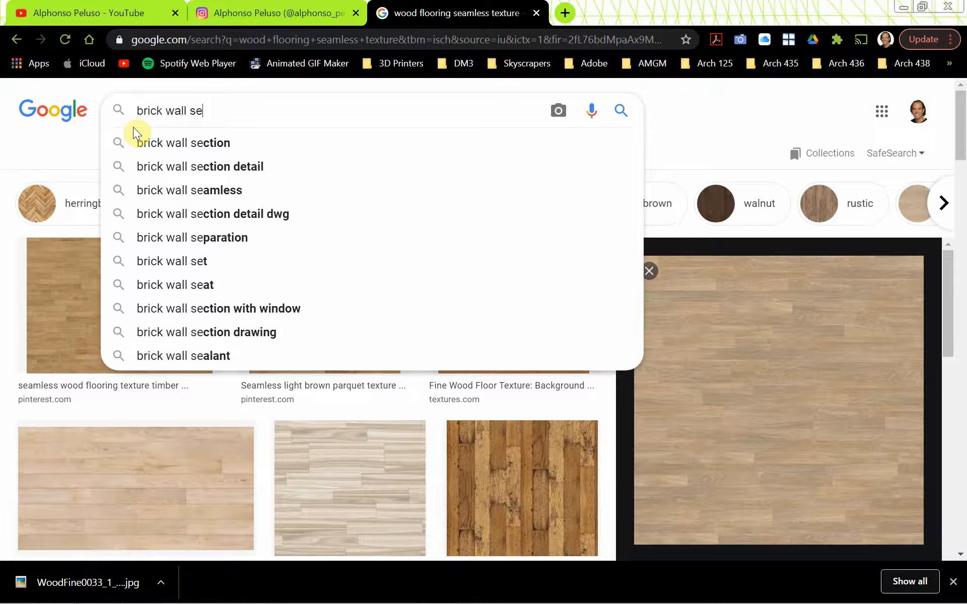
text(amless)
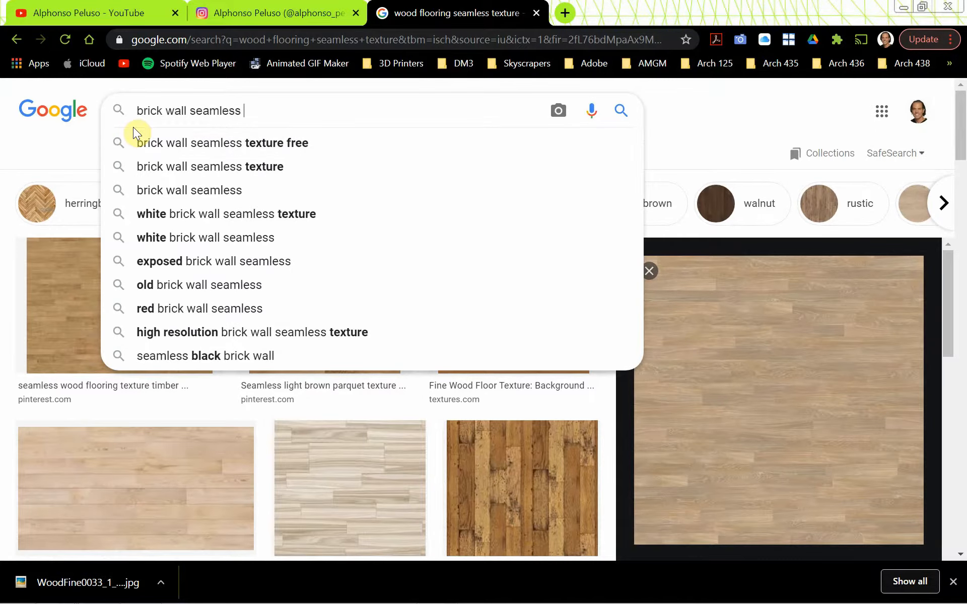
click(179, 166)
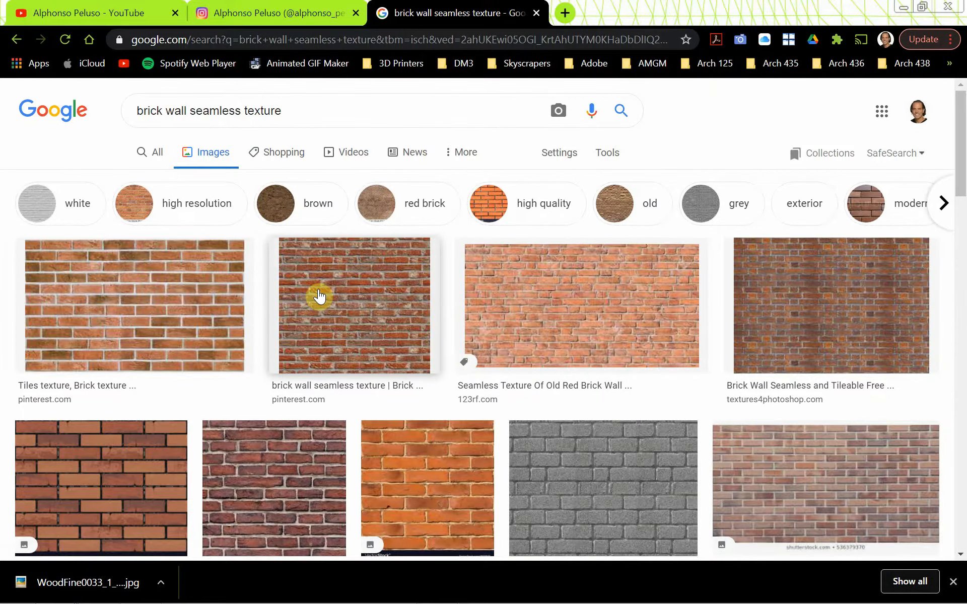
Browse the brick wall image results for a seamless texture suitable for the walls.
scroll(319, 296, down, 3)
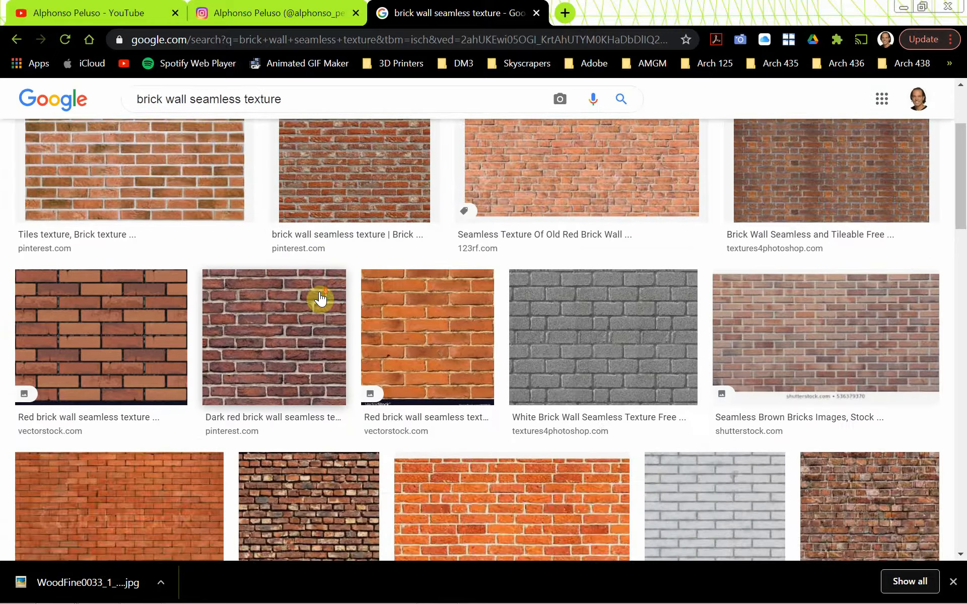
scroll(320, 298, down, 2)
scroll(321, 299, down, 2)
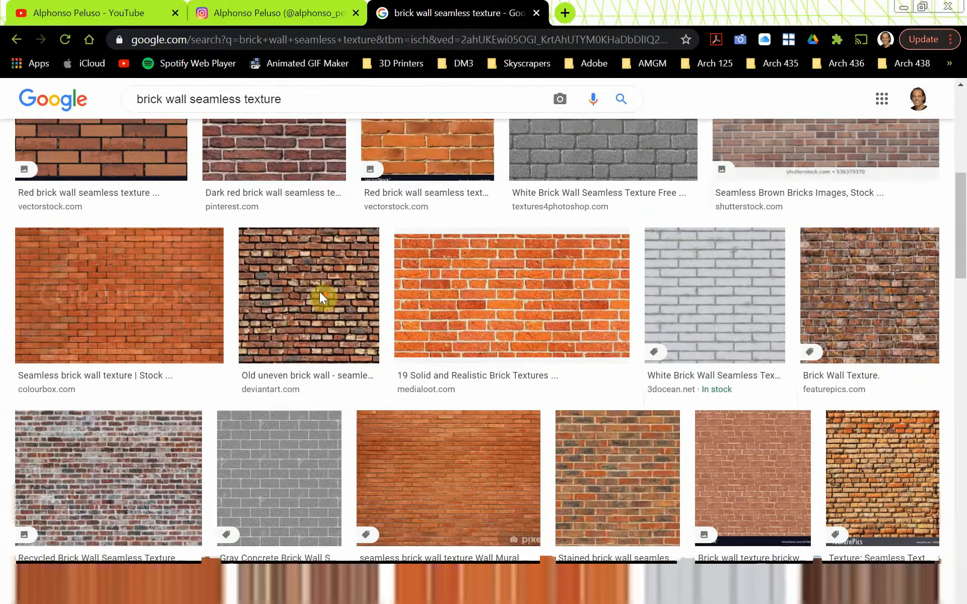
scroll(320, 299, down, 1)
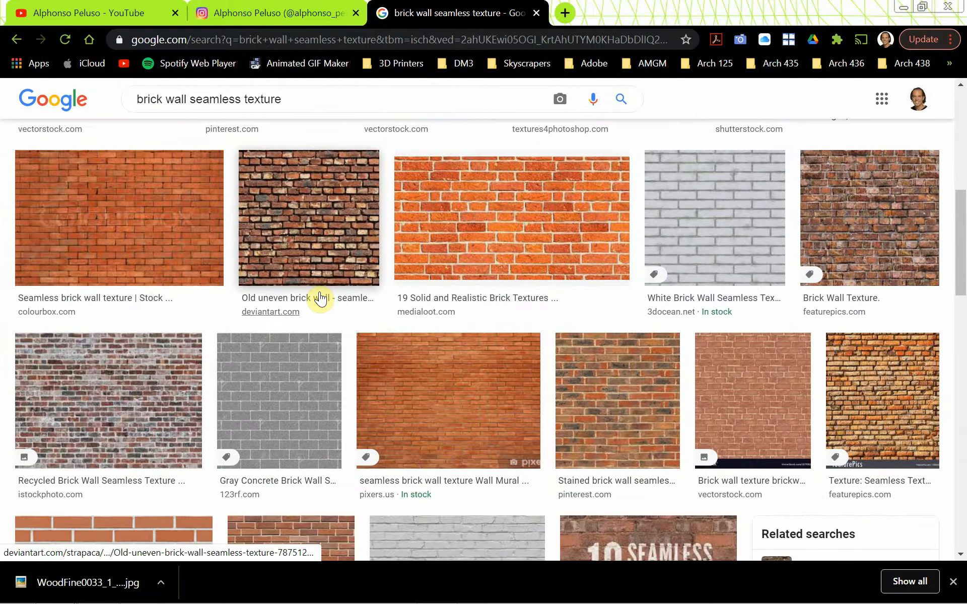
scroll(320, 299, down, 2)
scroll(321, 299, down, 2)
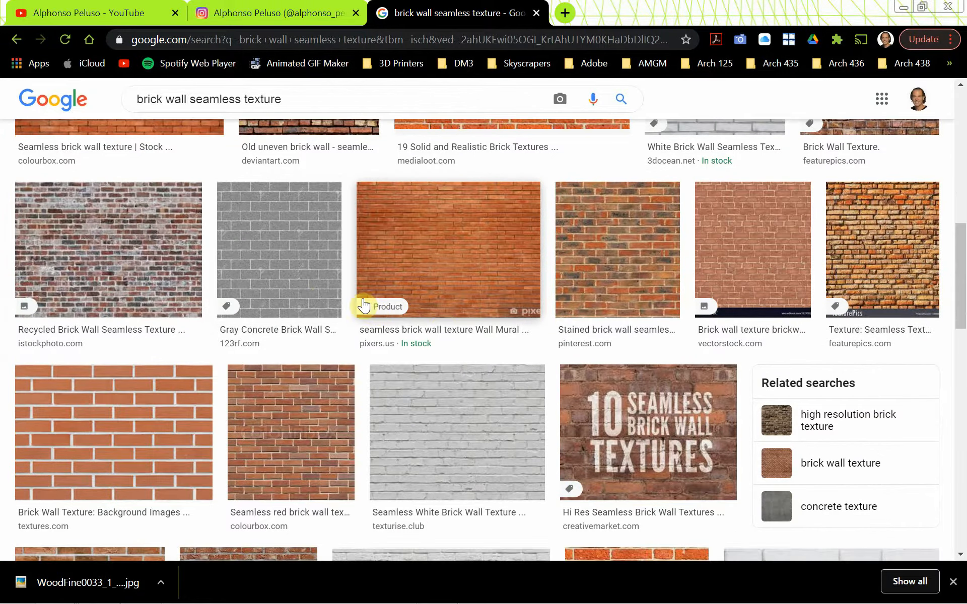
scroll(452, 333, down, 3)
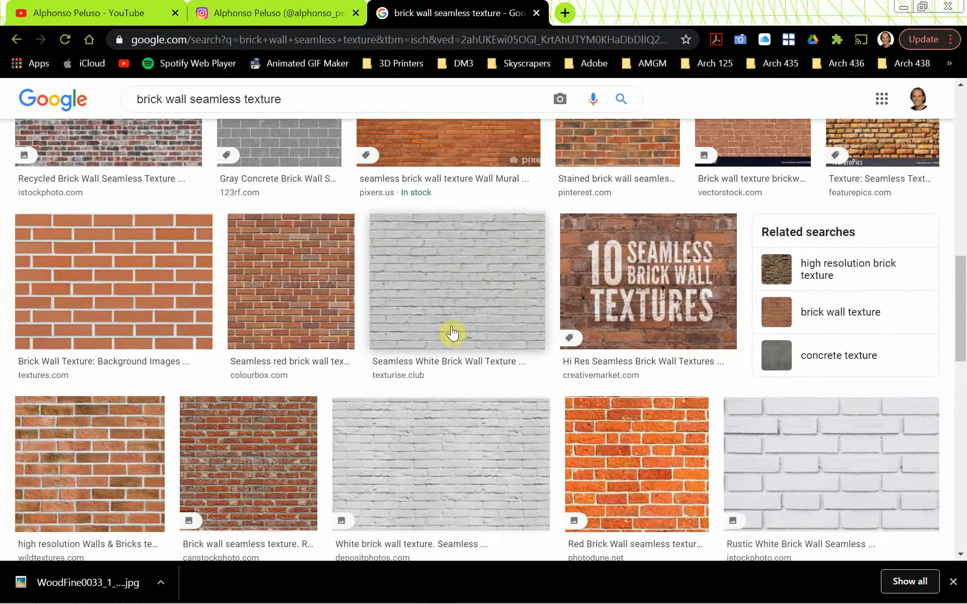
scroll(428, 333, down, 3)
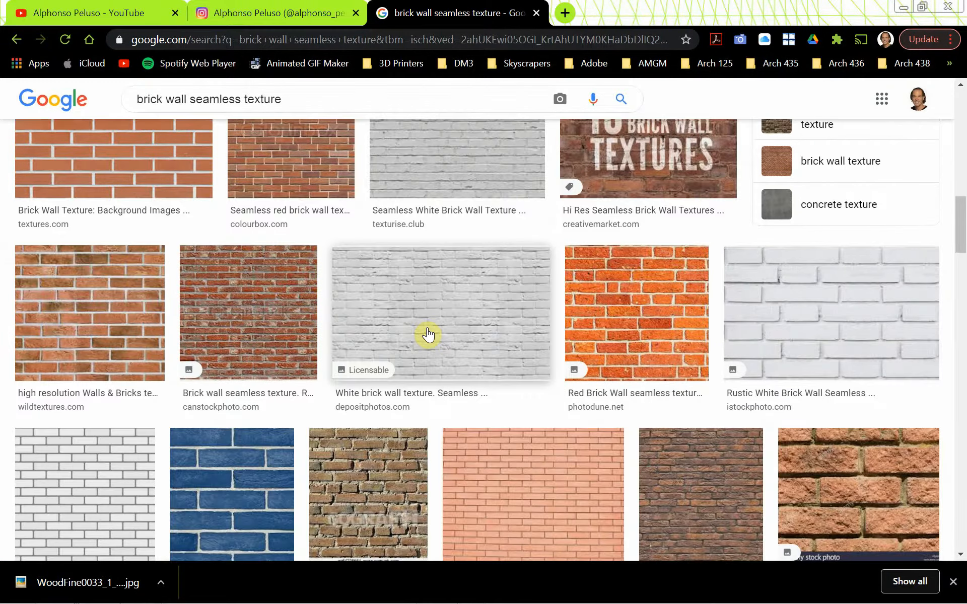
scroll(428, 334, down, 7)
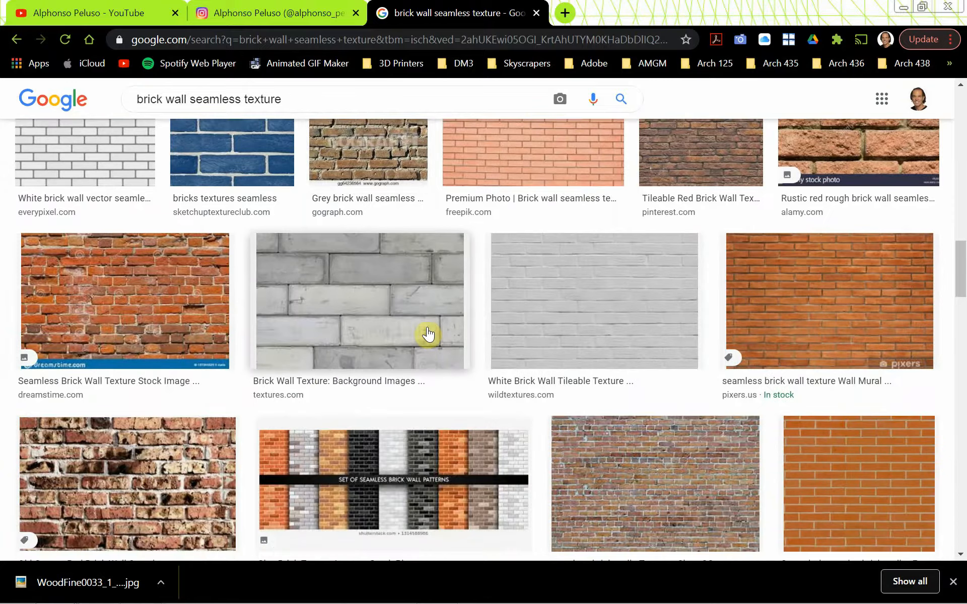
scroll(427, 334, down, 4)
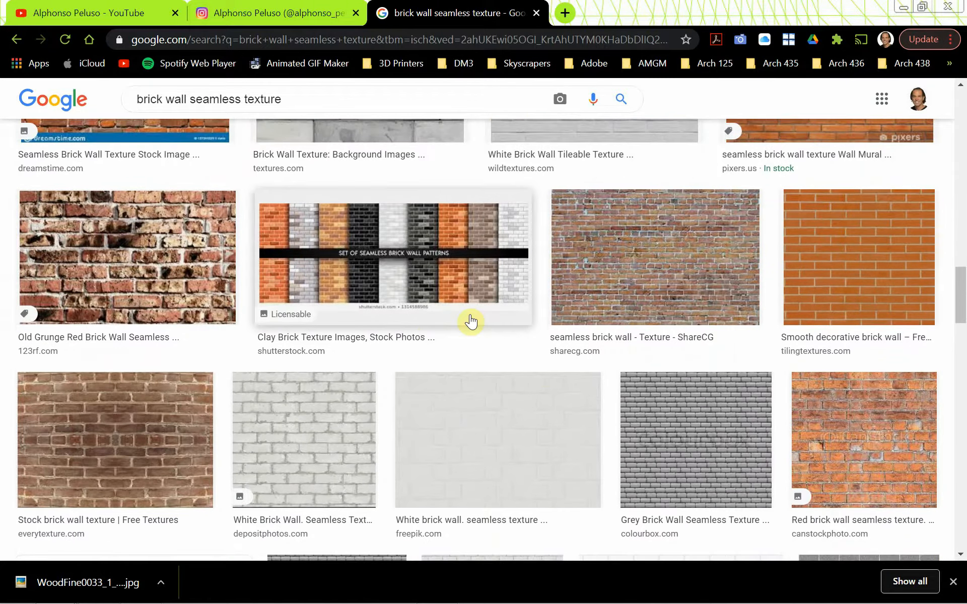
scroll(541, 322, down, 7)
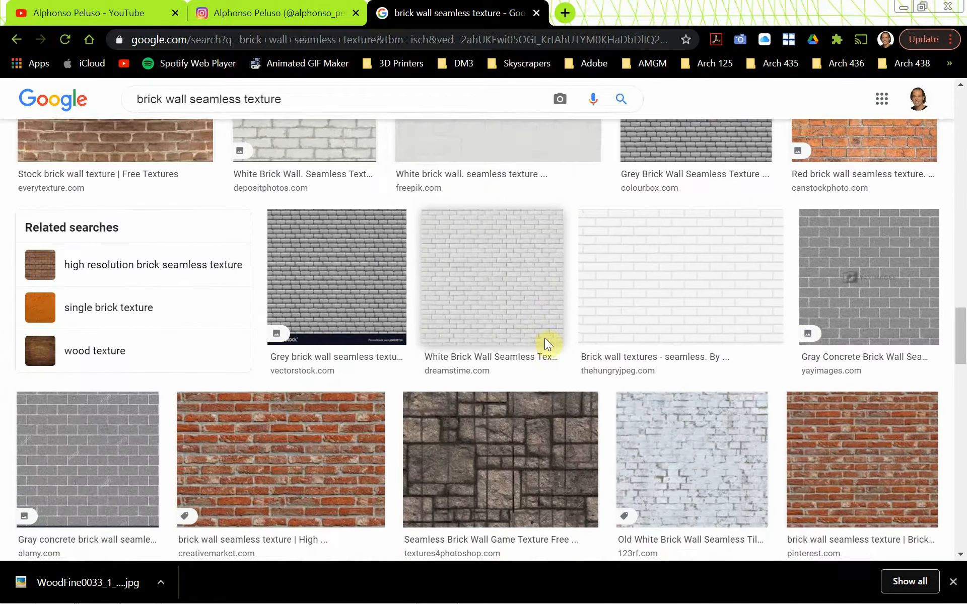
scroll(545, 337, down, 5)
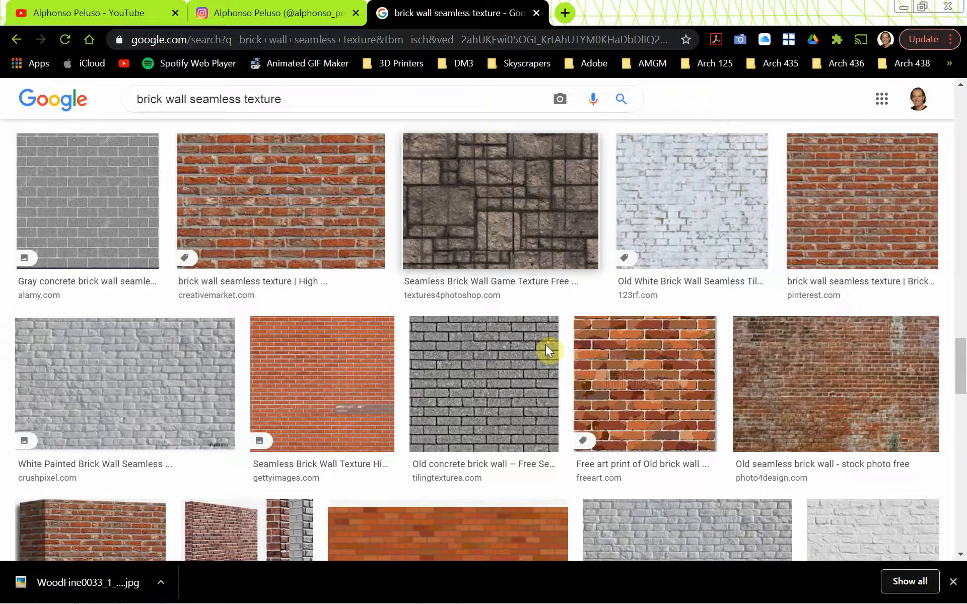
scroll(546, 345, down, 2)
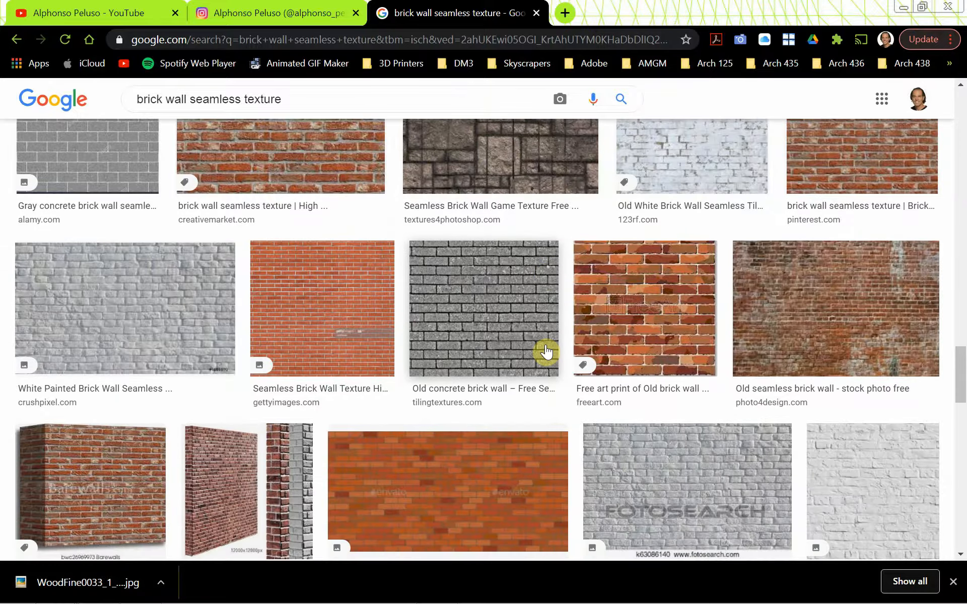
scroll(546, 351, down, 6)
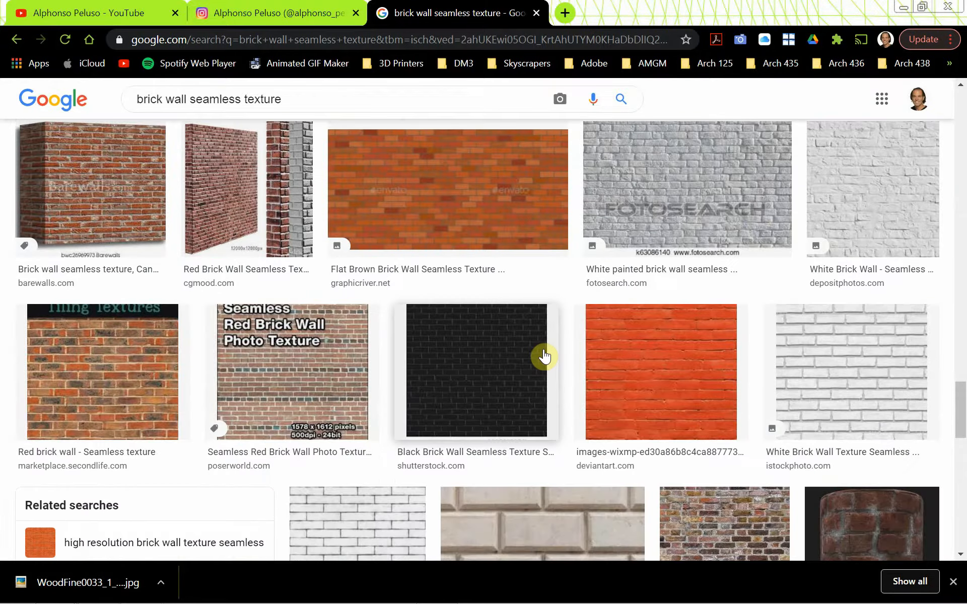
scroll(543, 356, down, 7)
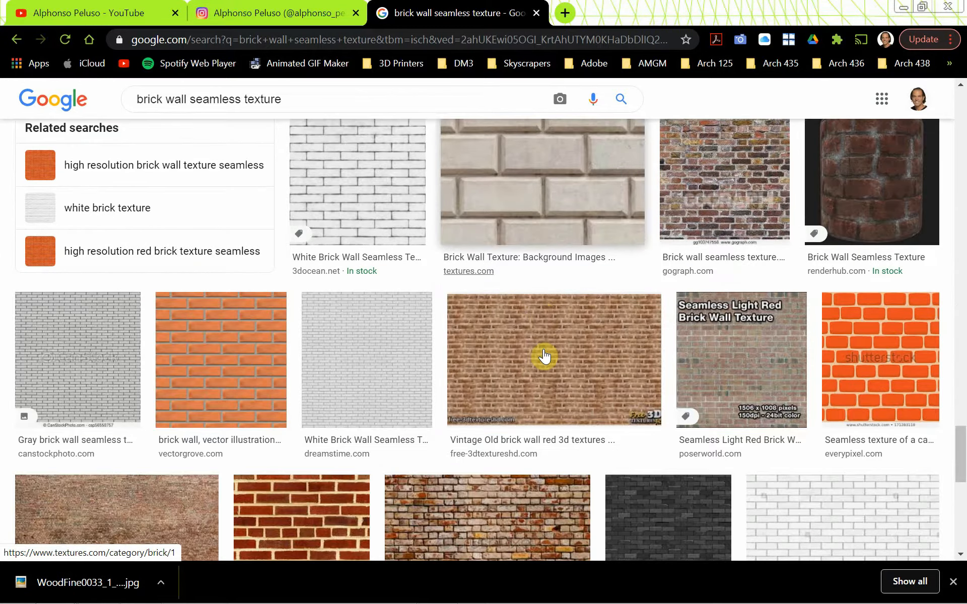
scroll(544, 356, down, 3)
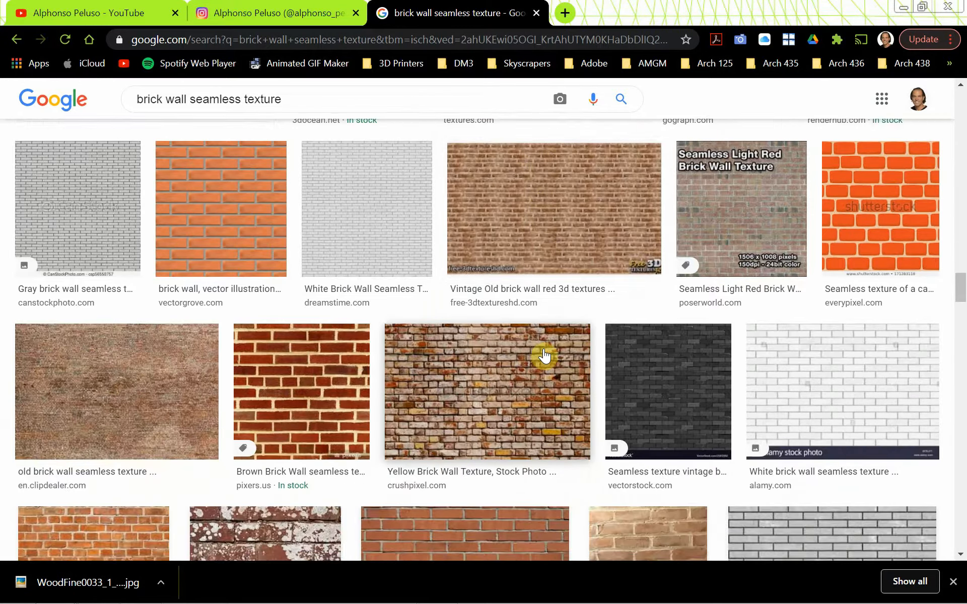
scroll(544, 356, down, 6)
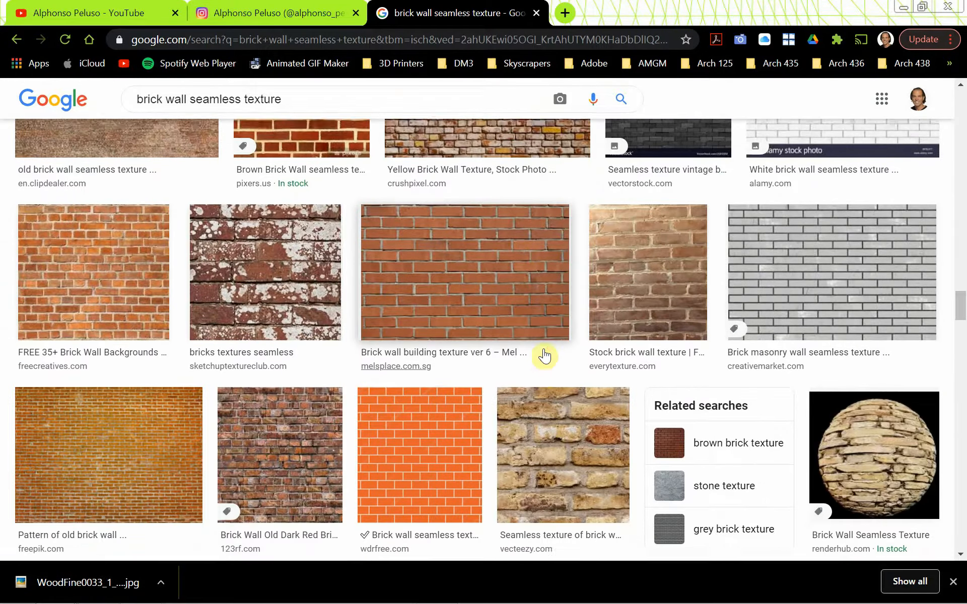
scroll(544, 356, down, 2)
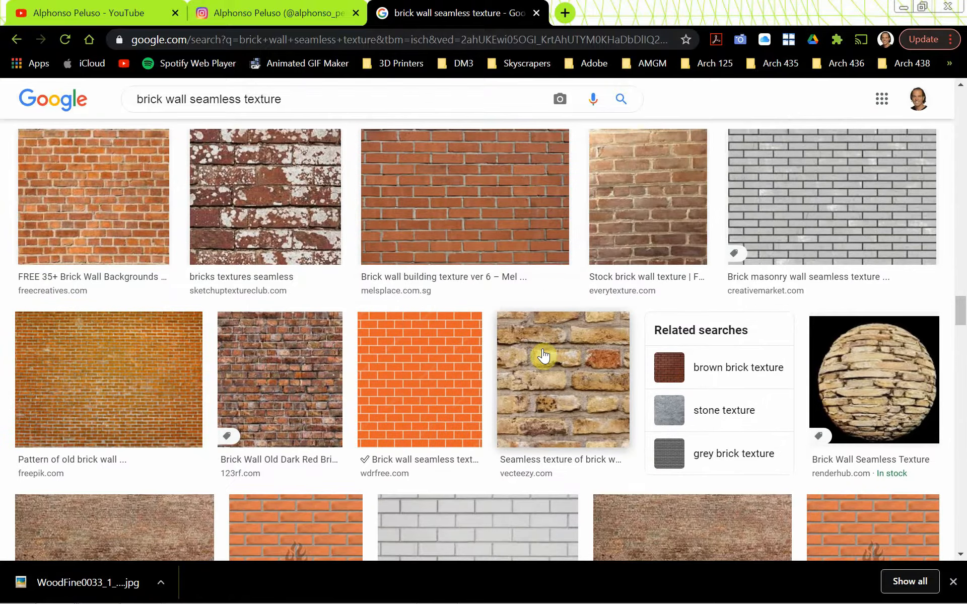
scroll(493, 348, down, 3)
scroll(492, 347, down, 5)
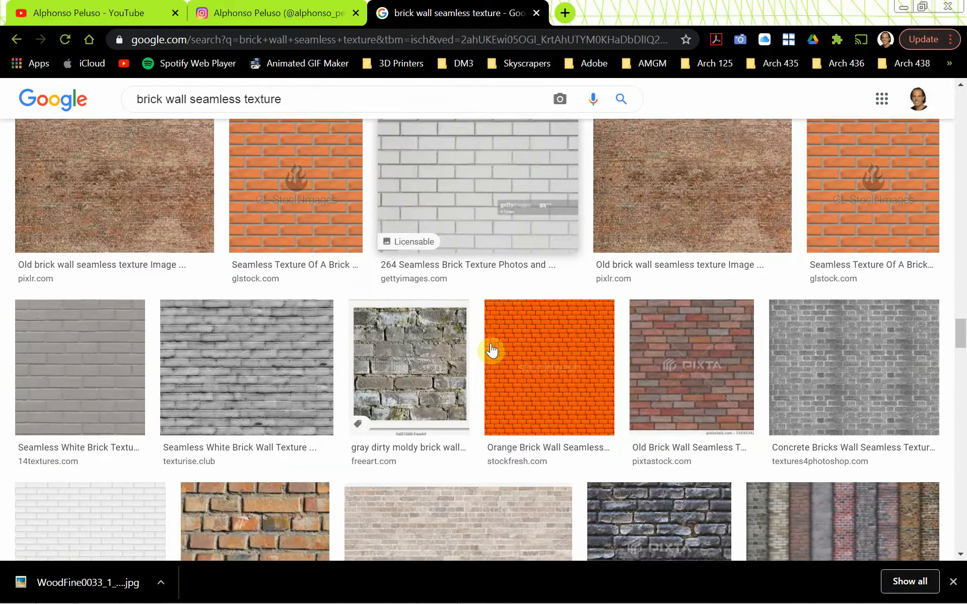
scroll(492, 347, down, 4)
scroll(492, 349, down, 5)
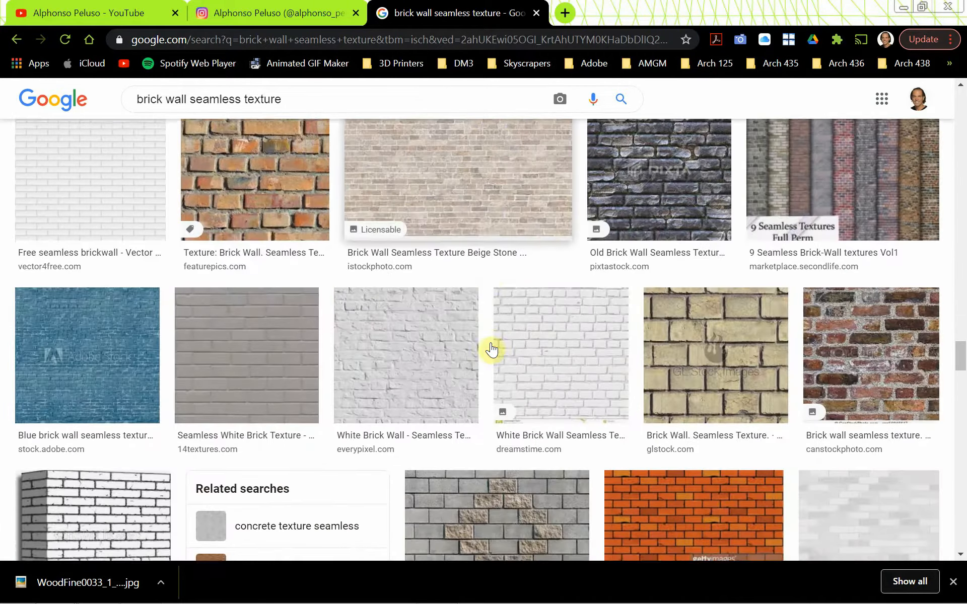
scroll(494, 351, down, 6)
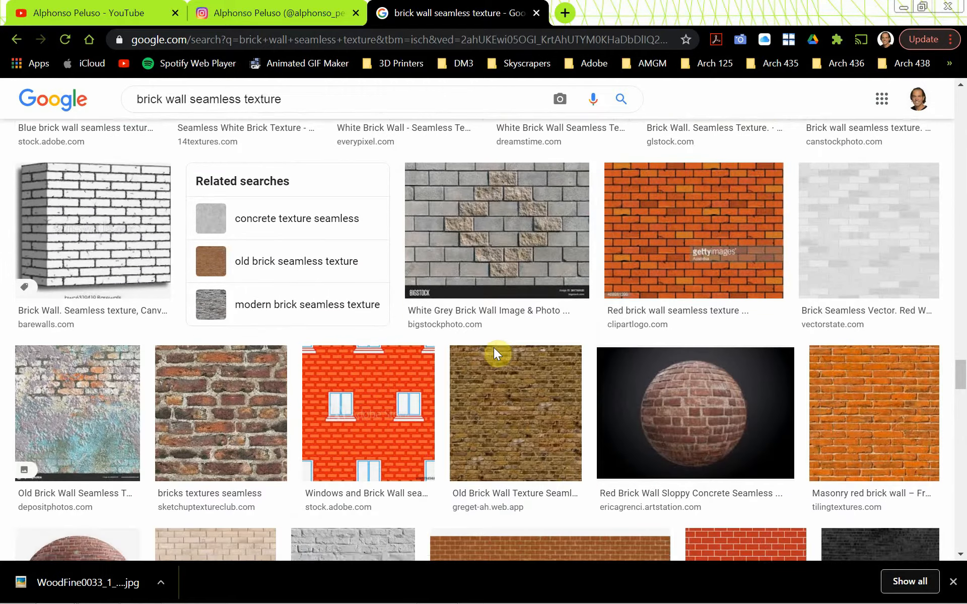
scroll(494, 355, up, 20)
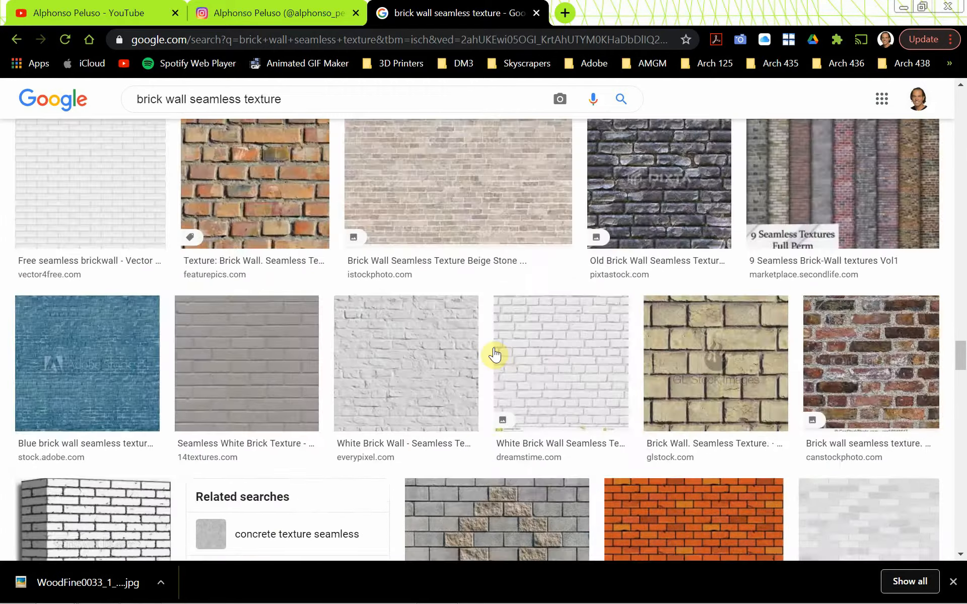
scroll(494, 355, up, 16)
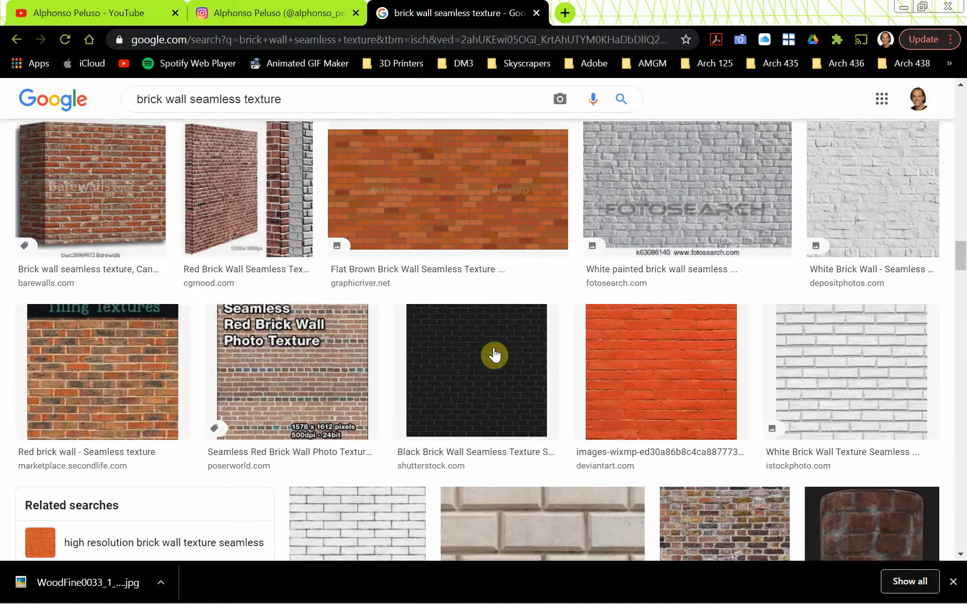
Open the first brick result's preview and pick the "Testure seamless | Rustic bricks" image from its related images.
scroll(494, 355, up, 14)
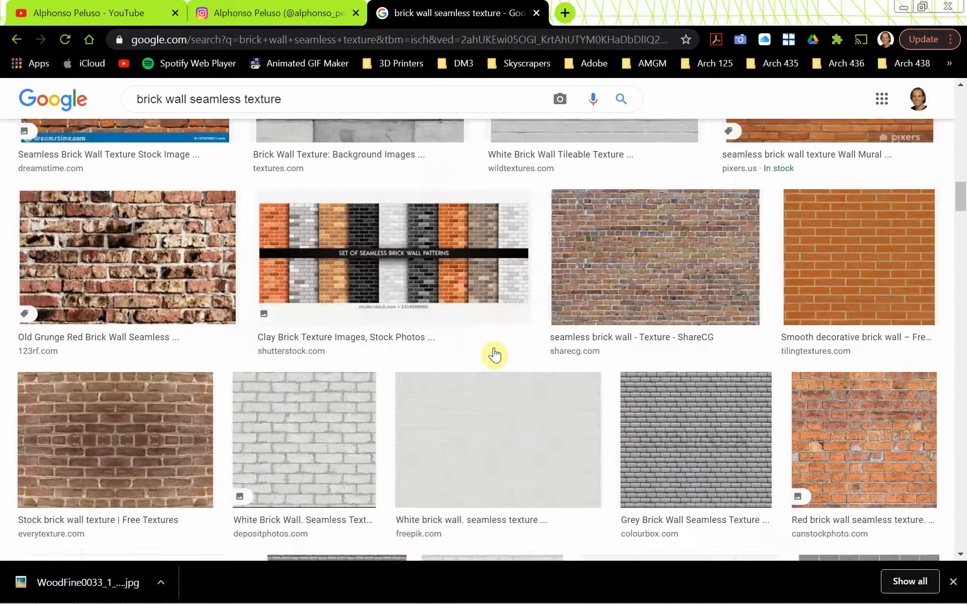
scroll(494, 355, up, 2)
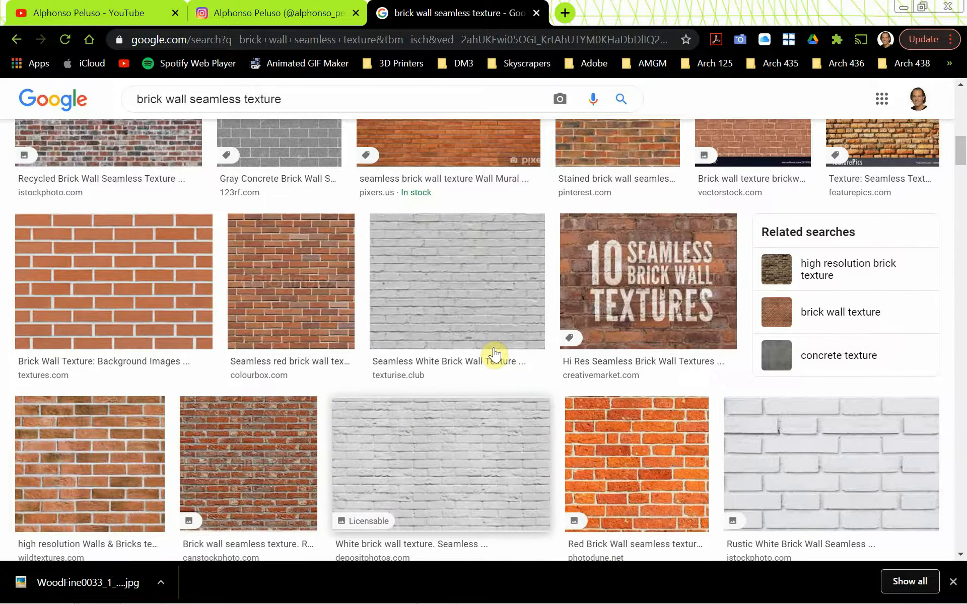
scroll(495, 355, up, 4)
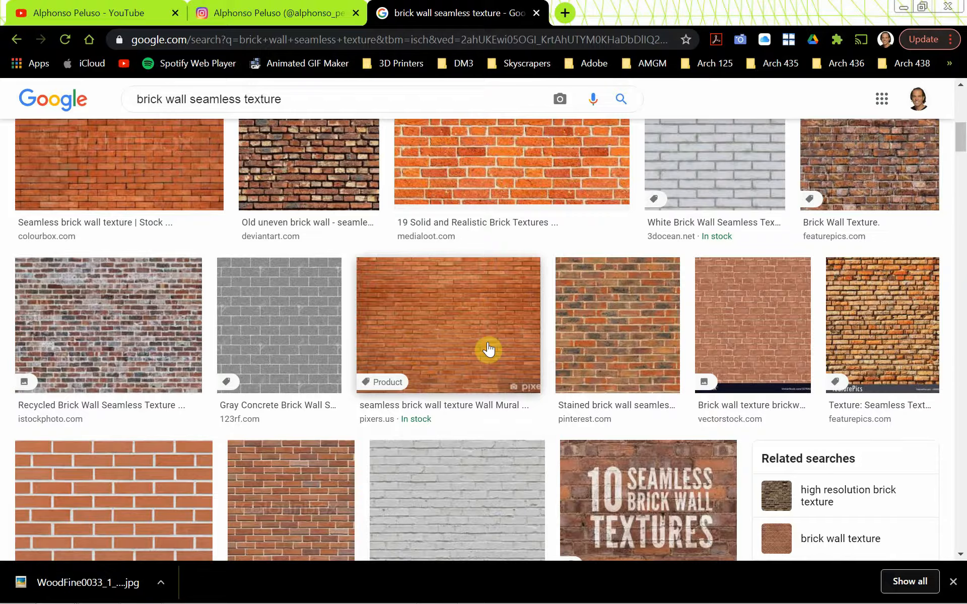
scroll(488, 350, up, 6)
scroll(488, 348, up, 5)
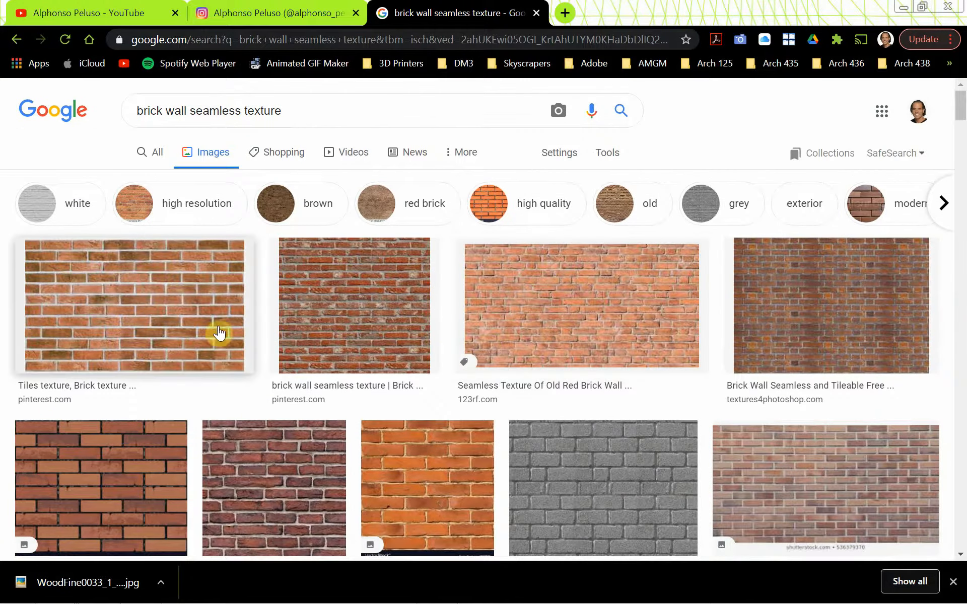
click(206, 328)
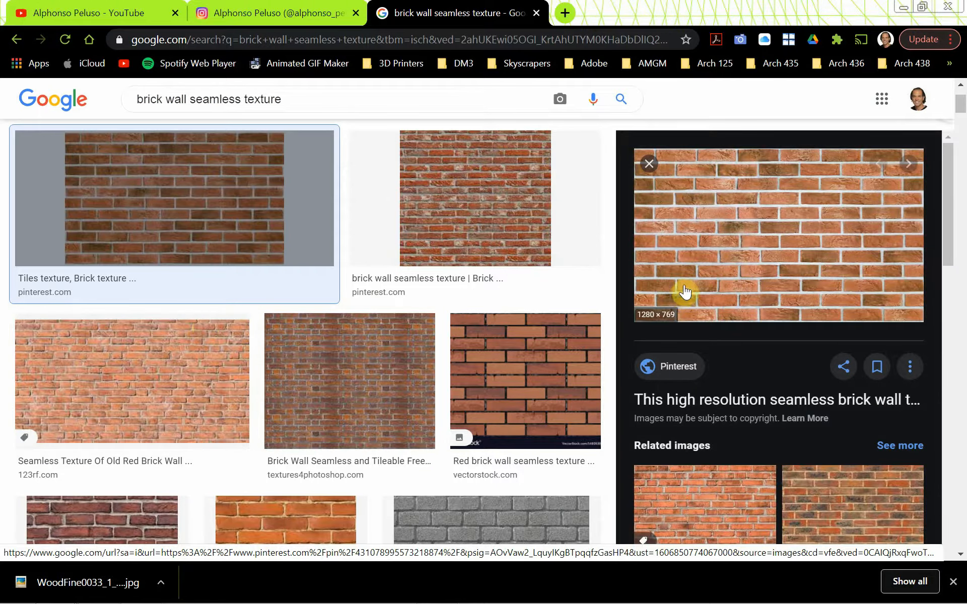
scroll(695, 307, down, 3)
scroll(712, 331, down, 2)
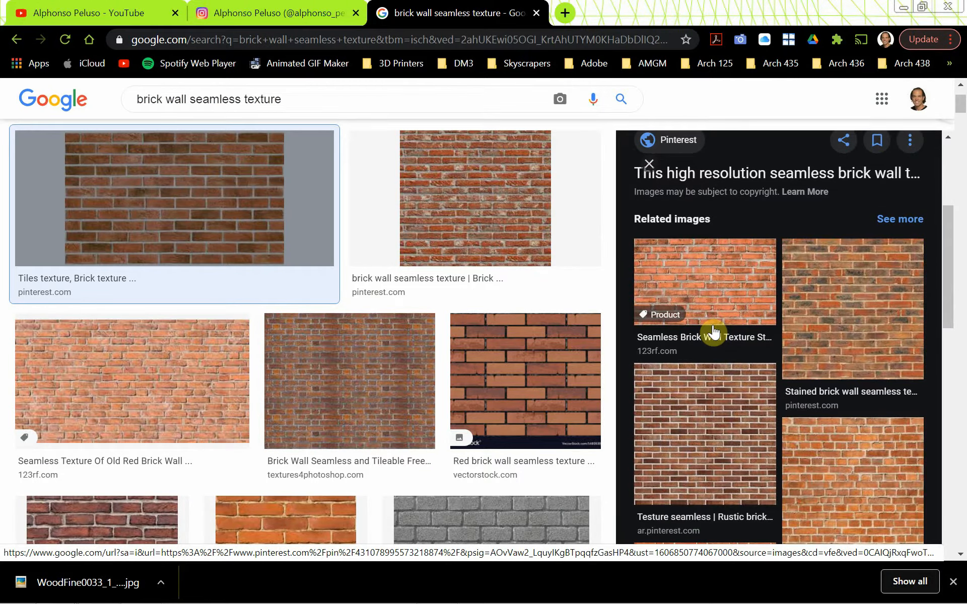
scroll(713, 331, down, 1)
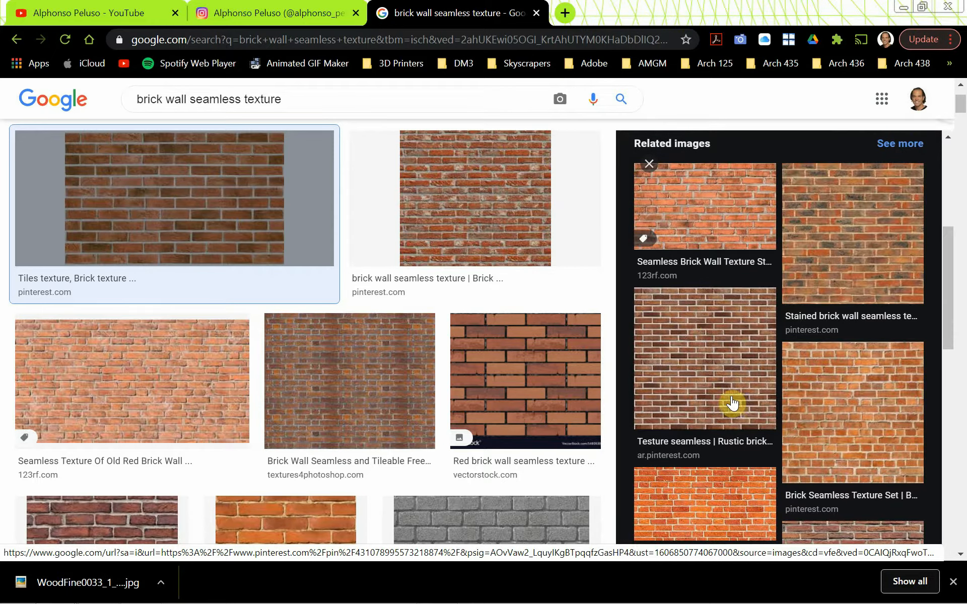
click(715, 402)
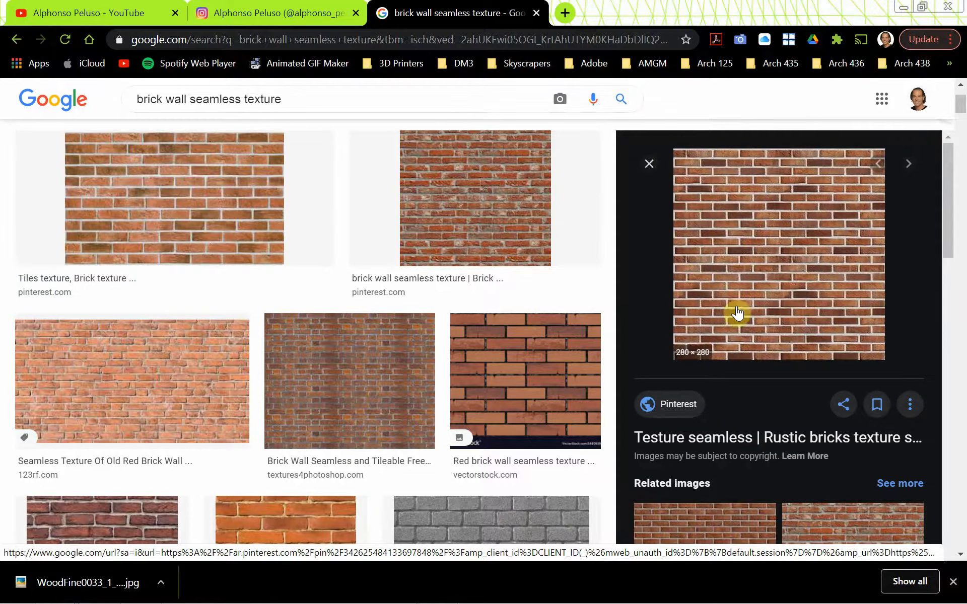
Open the rustic brick image on its own page in a new browser tab and bring it to the front.
right_click(770, 273)
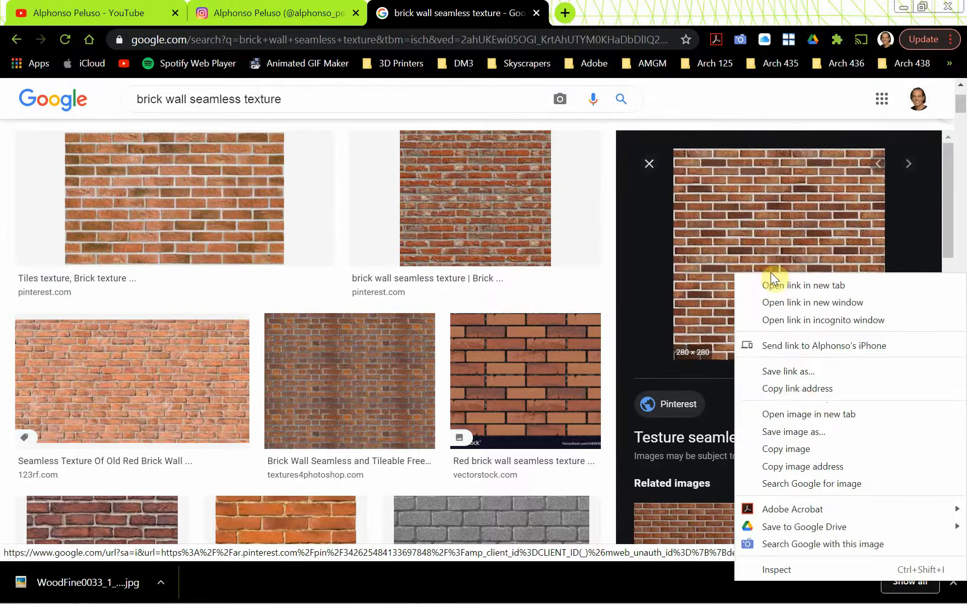
click(812, 414)
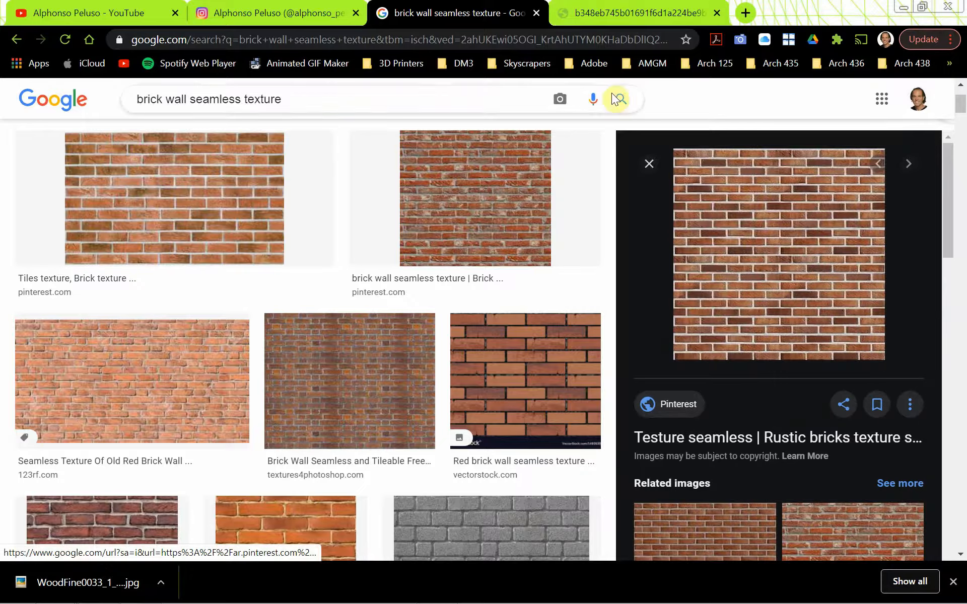
click(611, 13)
Save the brick image as a JPEG named Brick in the Revit_Materials folder and switch back to Revit.
right_click(466, 321)
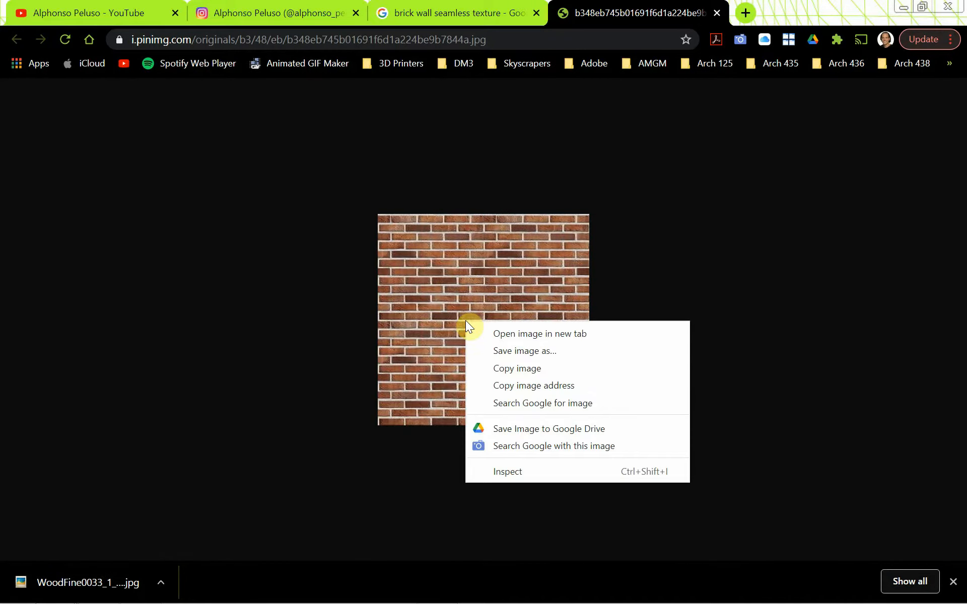
click(494, 349)
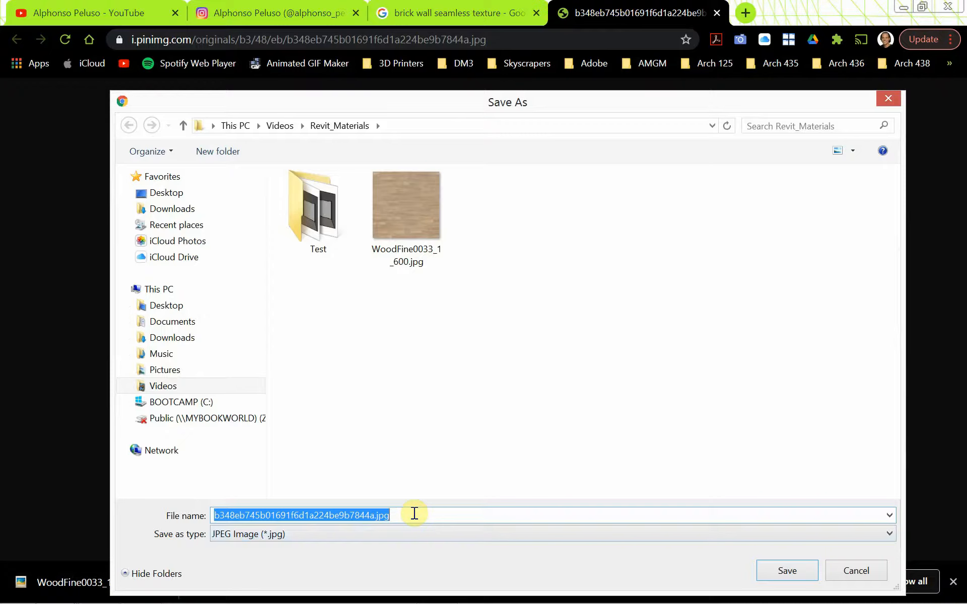
text(Brick)
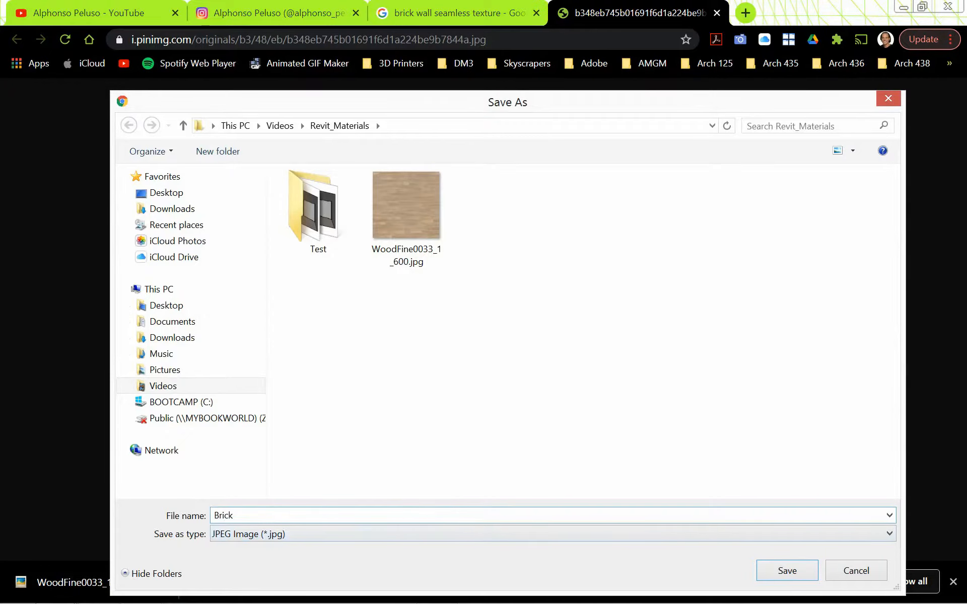
click(783, 568)
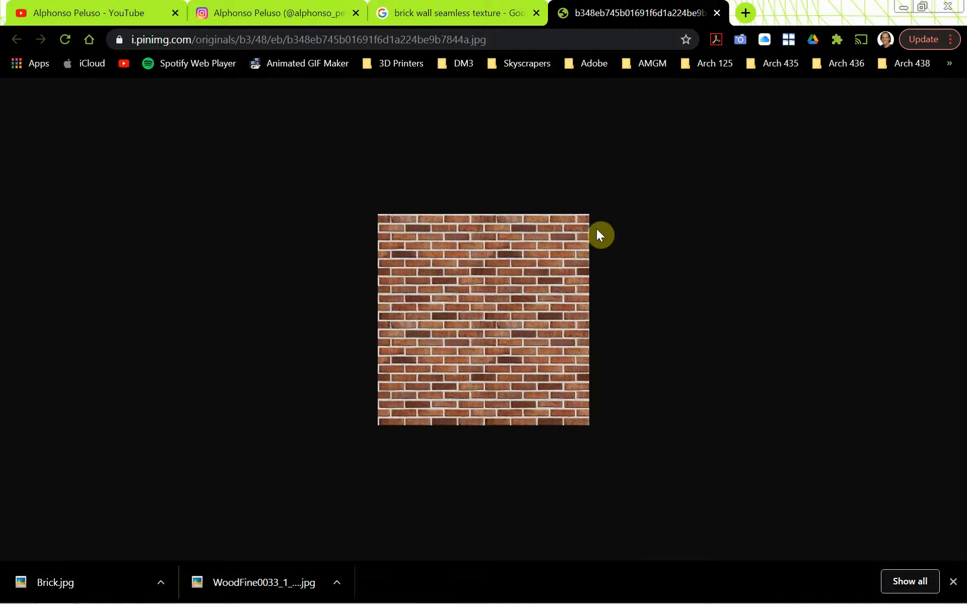
click(903, 7)
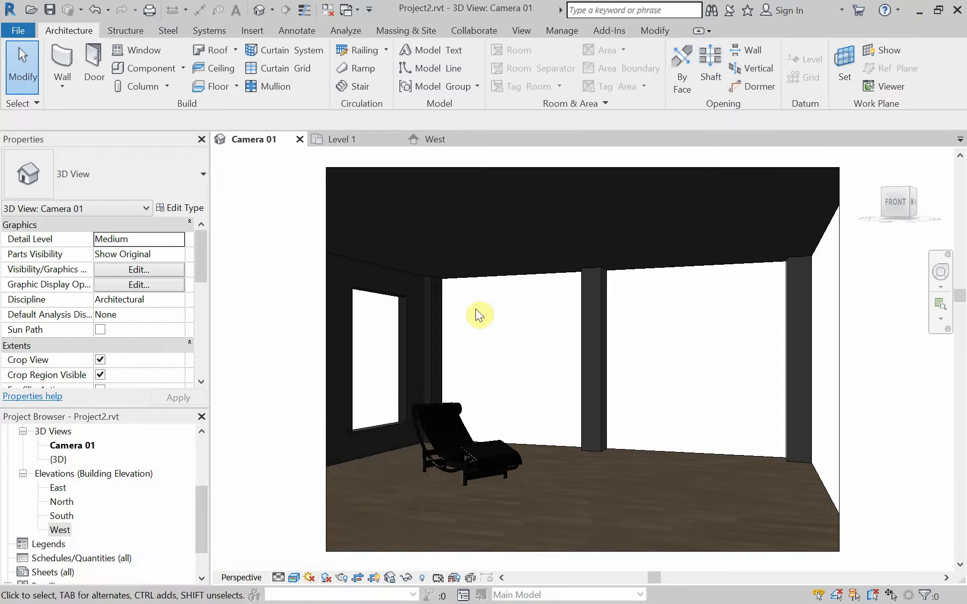
click(412, 314)
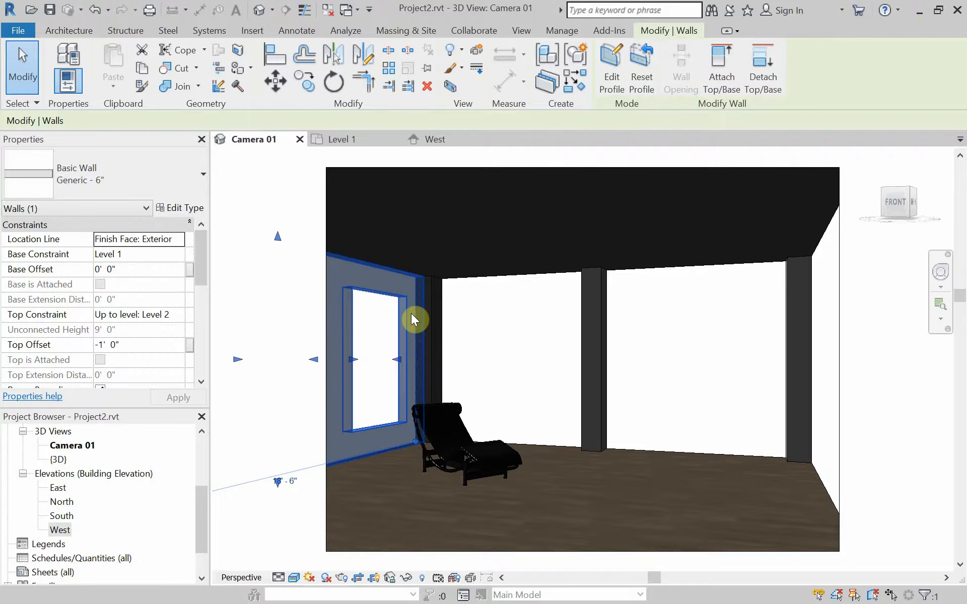
click(510, 326)
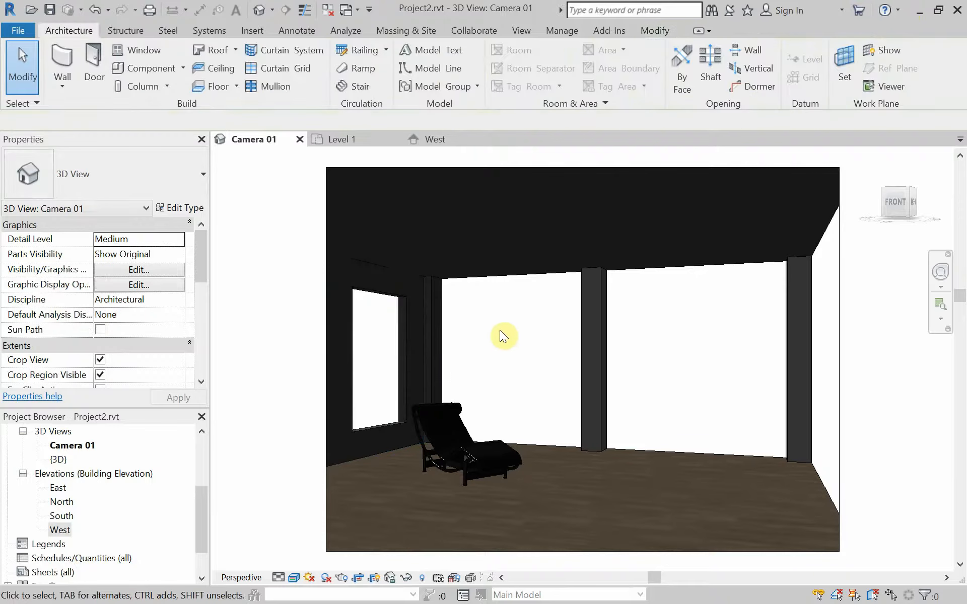
click(408, 352)
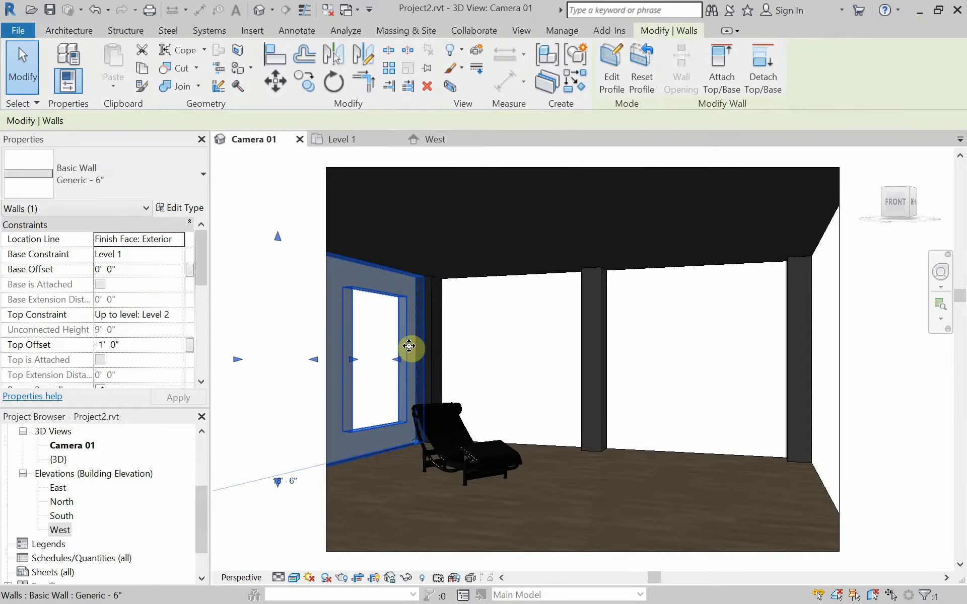
key(r)
key(h)
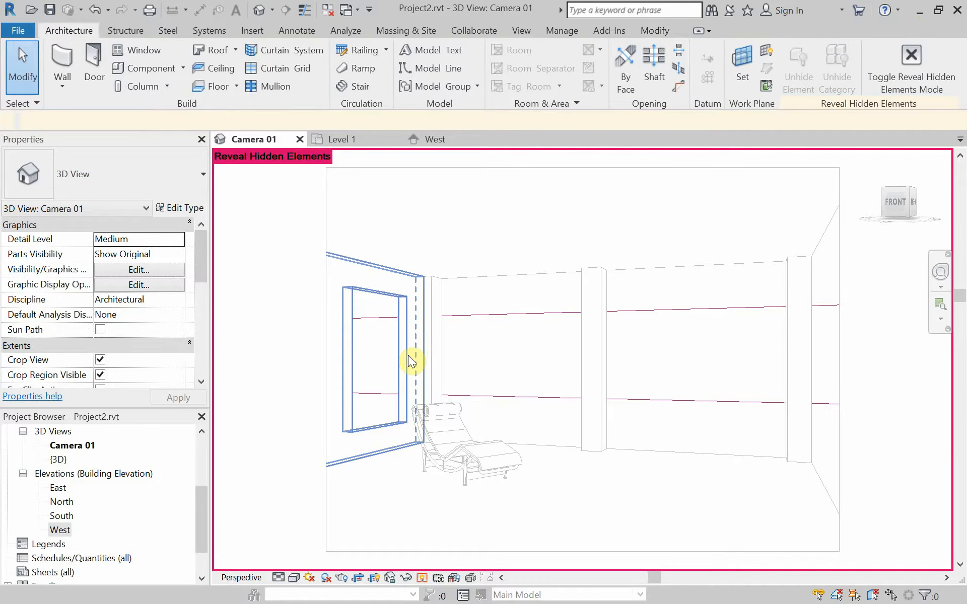
click(422, 578)
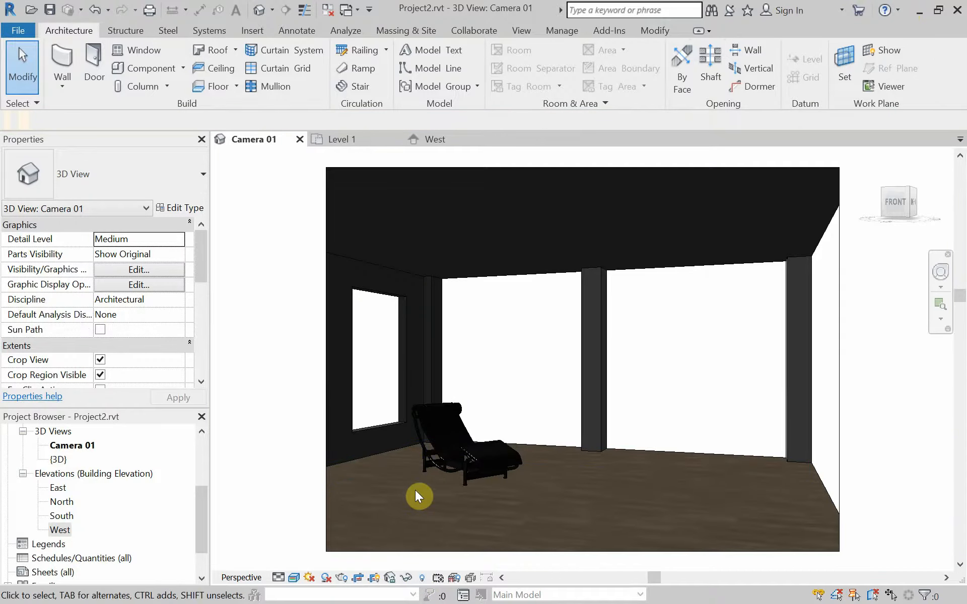
Temporarily isolate the Generic - 6" wall with the rectangular opening behind the lounge chair in the Camera 01 view.
click(371, 459)
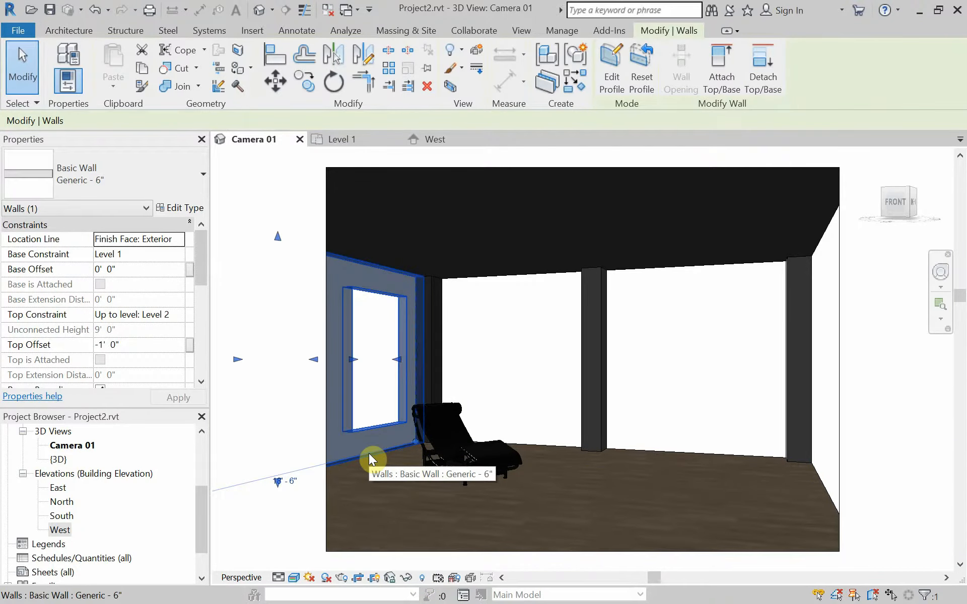
key(h)
key(i)
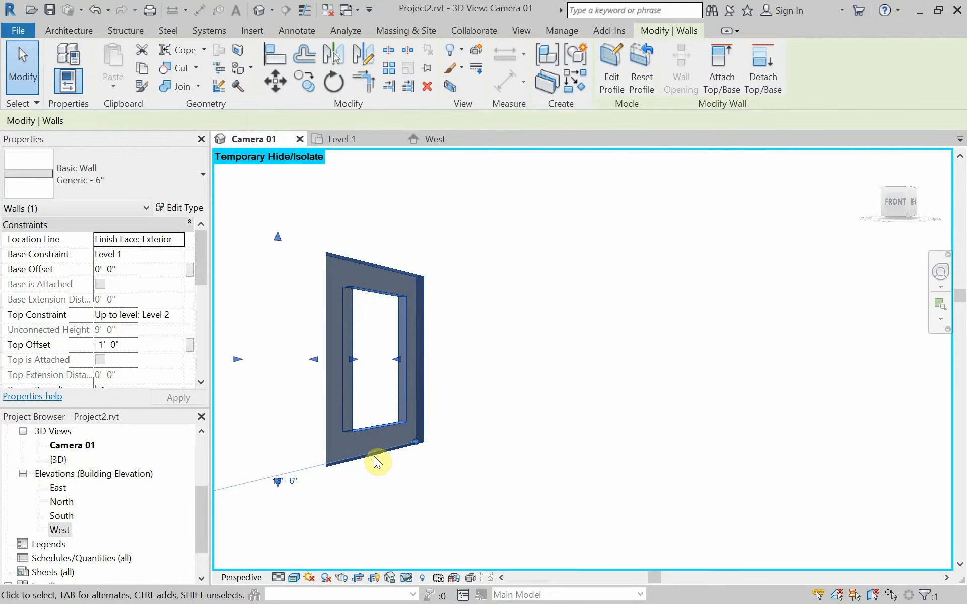
click(448, 482)
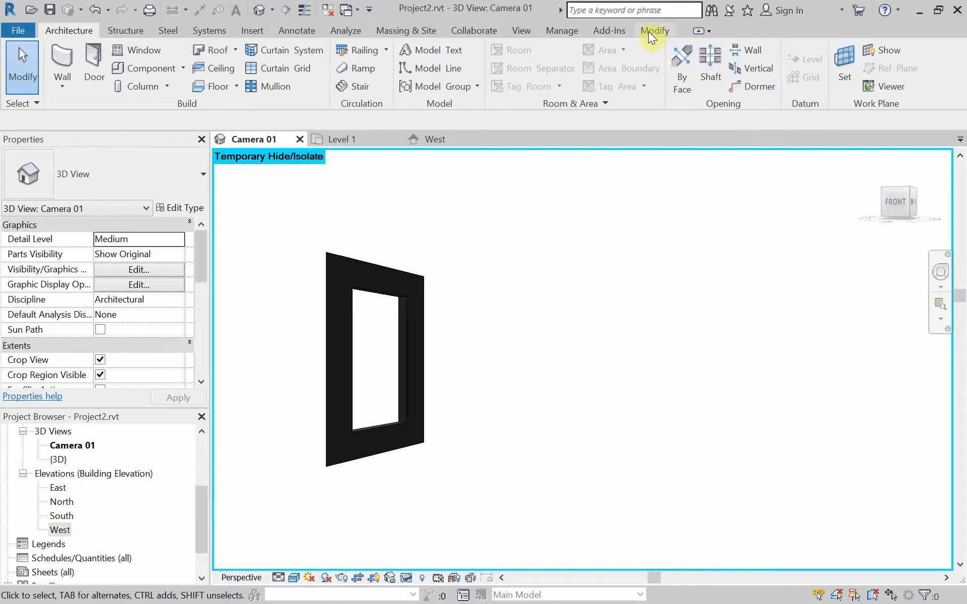
Create a new project material and name it Brick Wall AP.
click(557, 34)
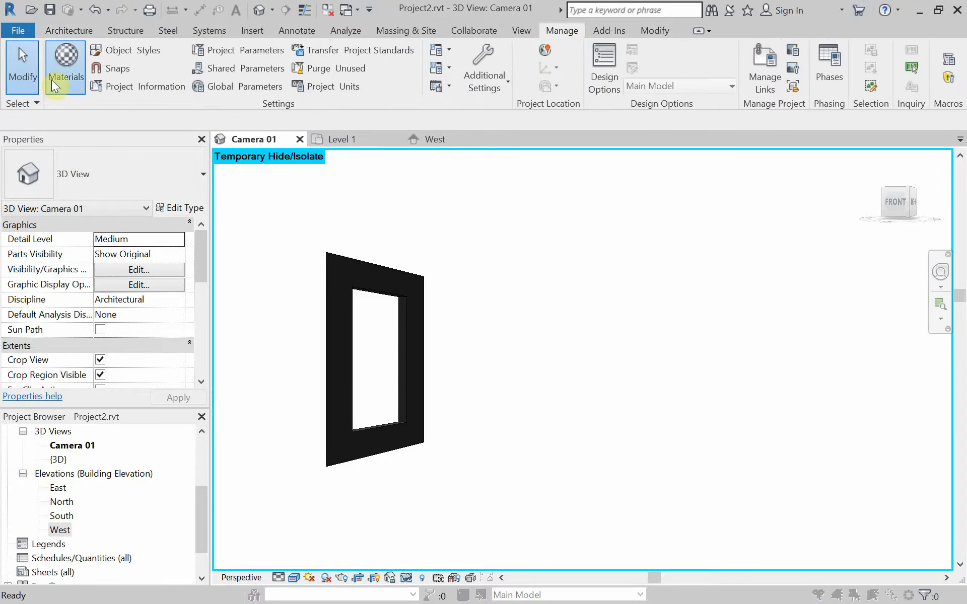
click(52, 79)
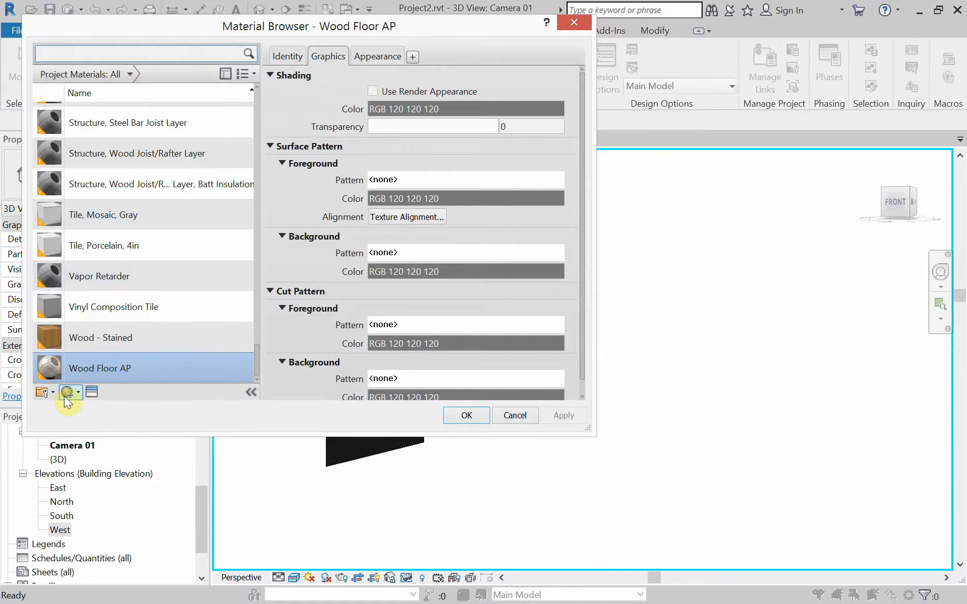
click(78, 392)
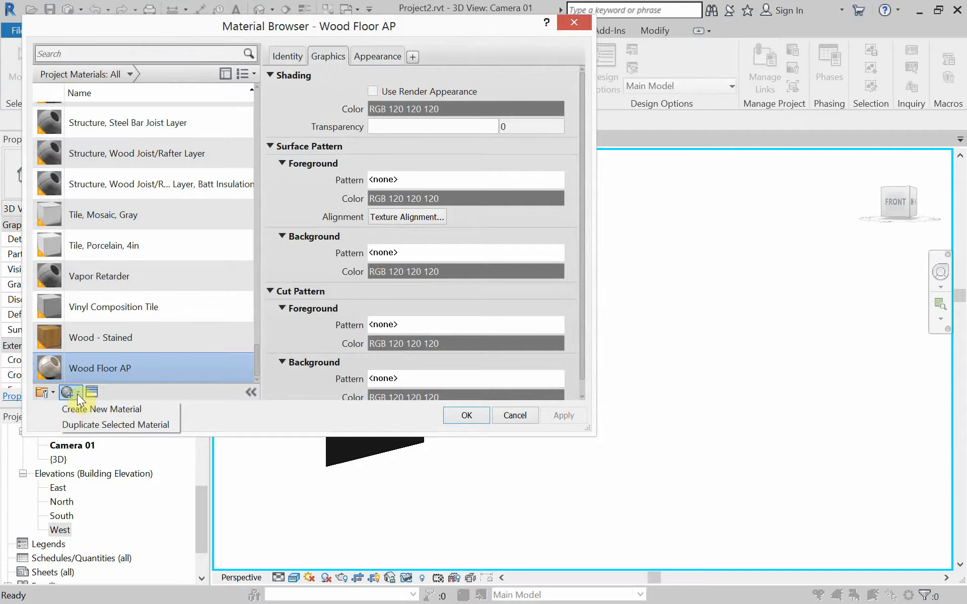
click(86, 409)
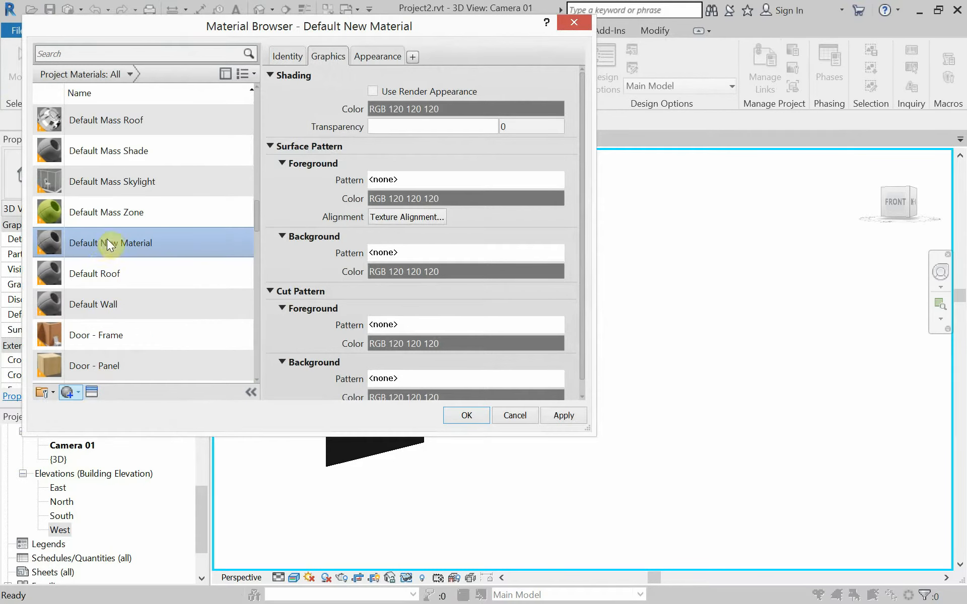
right_click(138, 243)
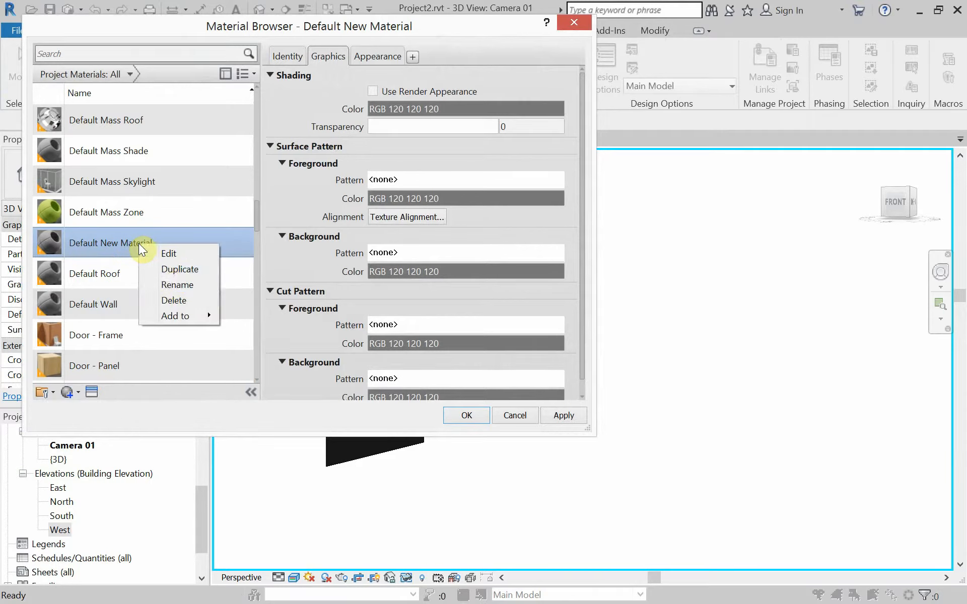
click(177, 290)
text(Brick)
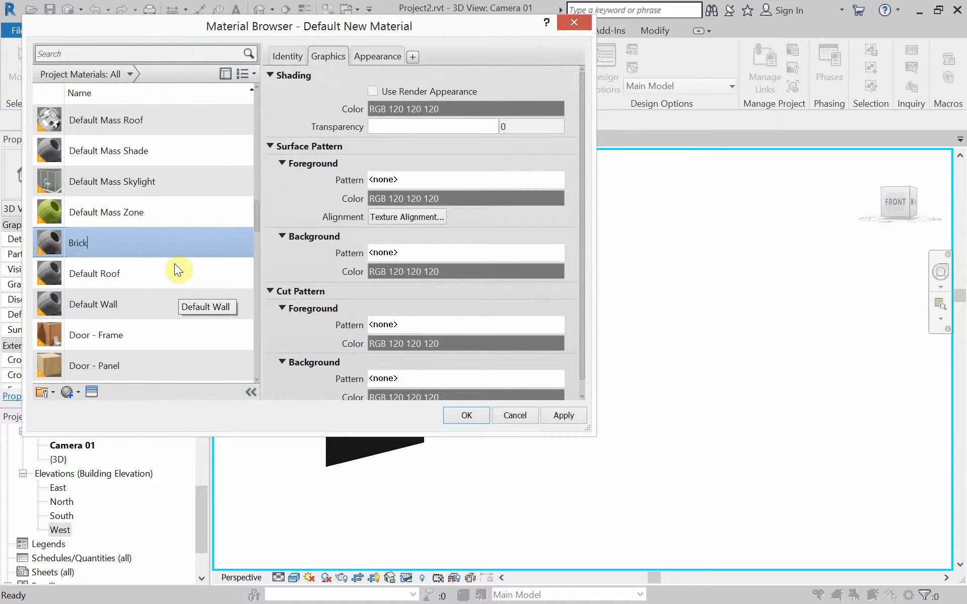
text( Wall AP)
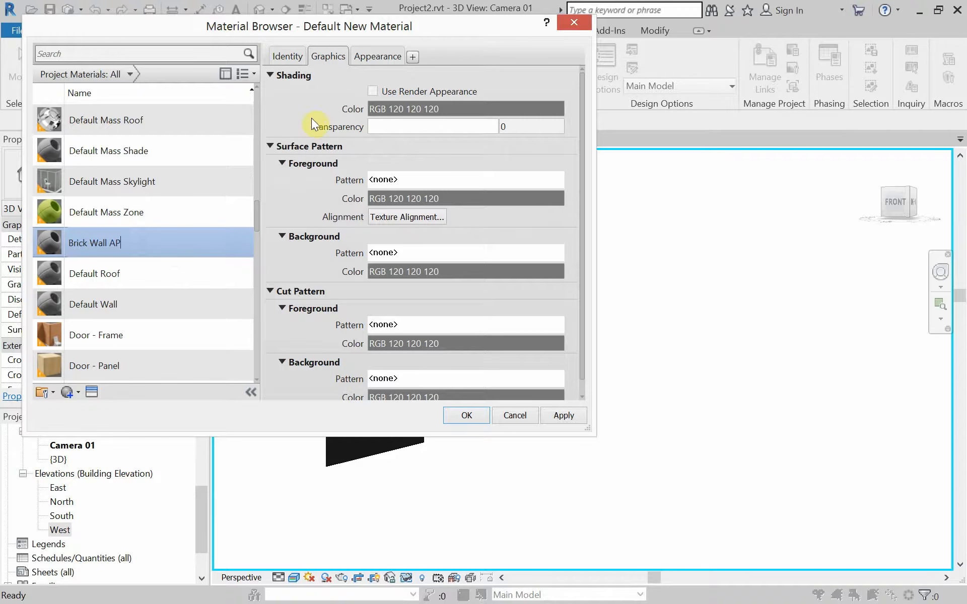
Assign Brick.jpg from the Revit_Materials folder as the generic appearance image of the Brick Wall AP material.
click(387, 56)
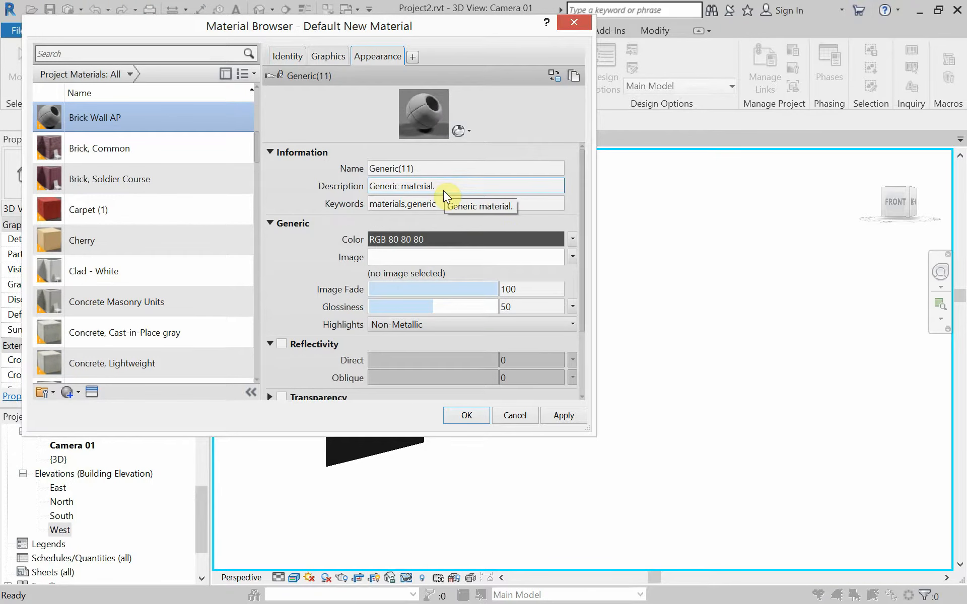
click(572, 257)
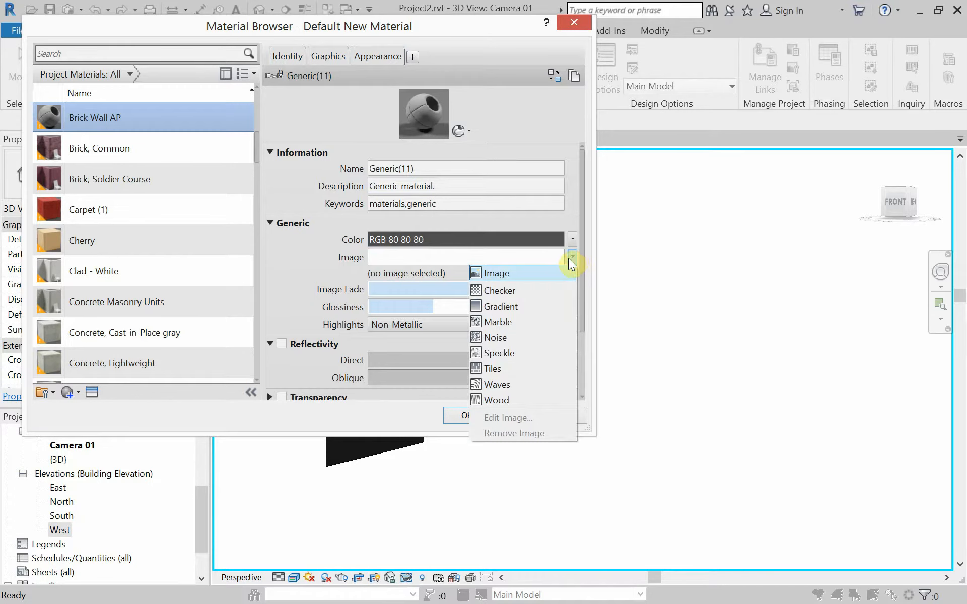
click(546, 275)
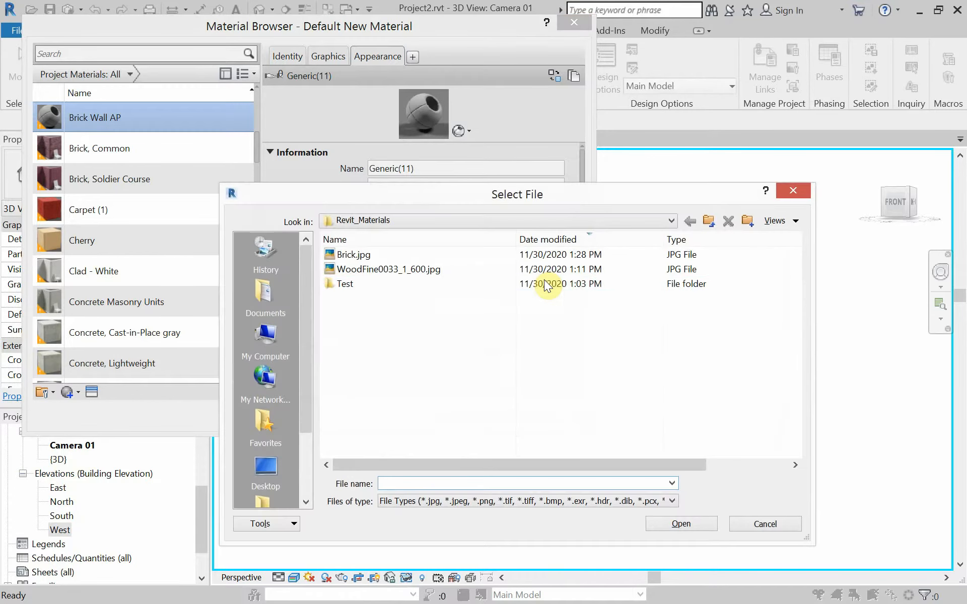
click(370, 256)
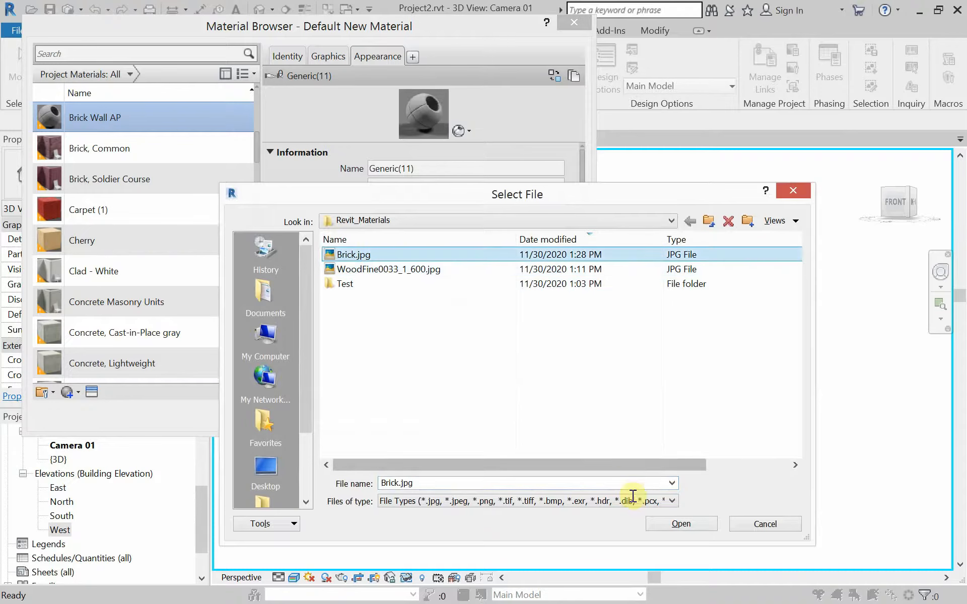
click(661, 523)
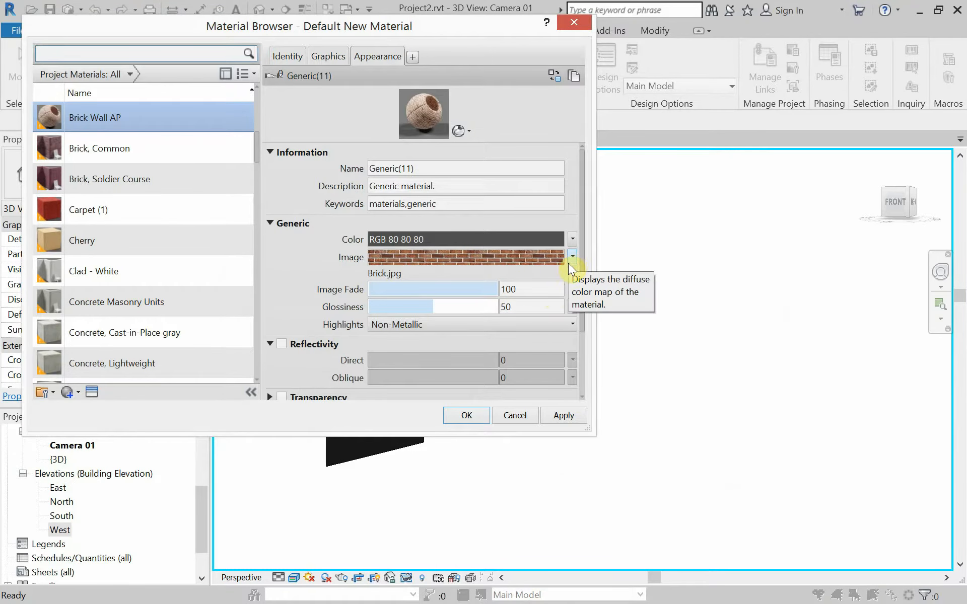
Save the Brick Wall AP material and paint it onto the front face of the isolated wall.
click(564, 416)
click(467, 416)
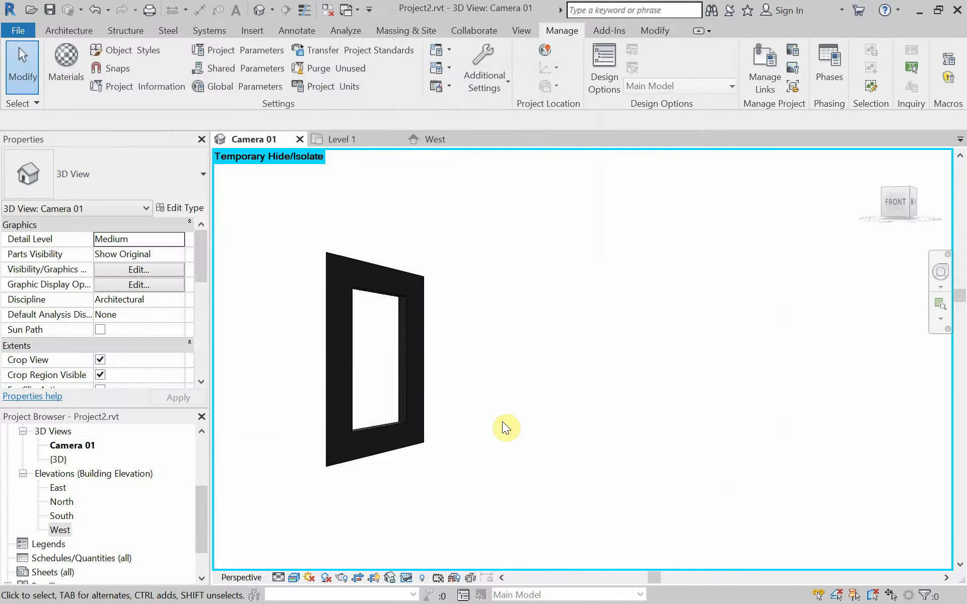
key(p)
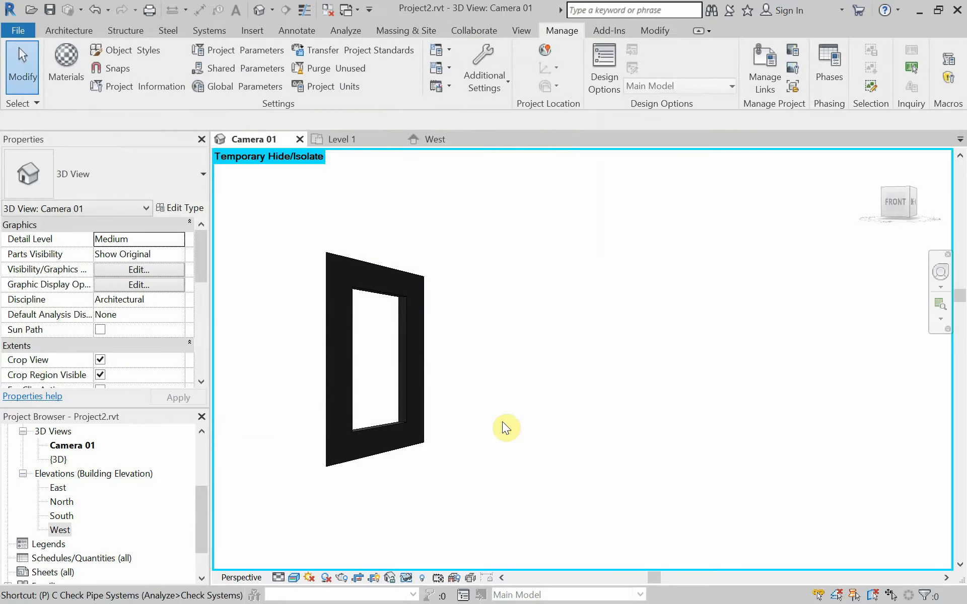
key(t)
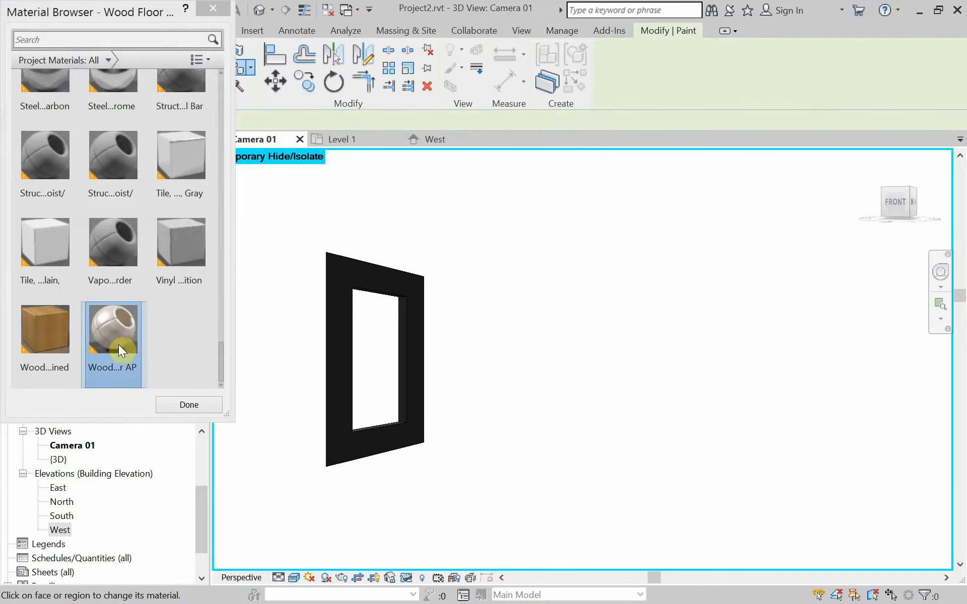
click(221, 359)
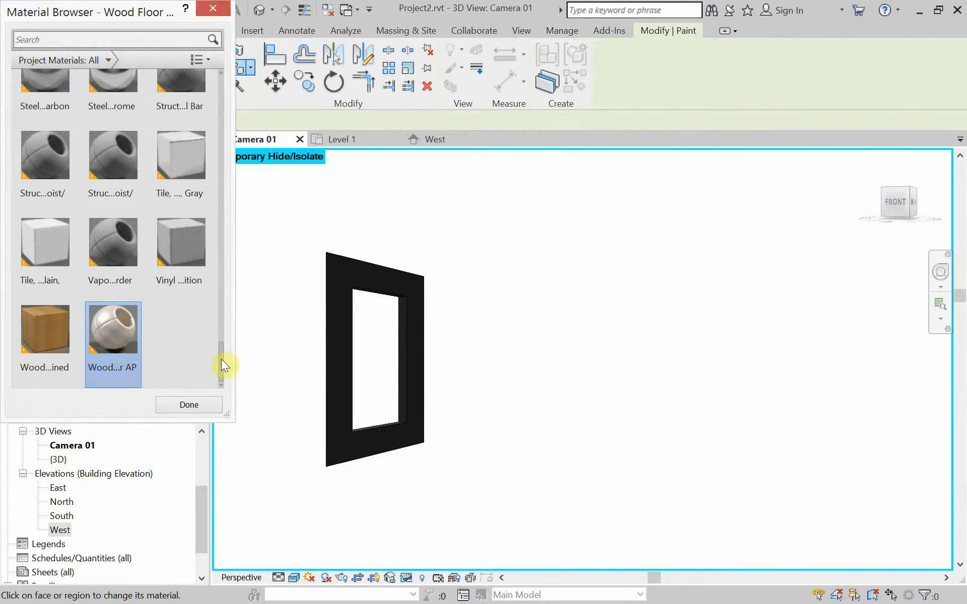
drag(221, 358, 211, 132)
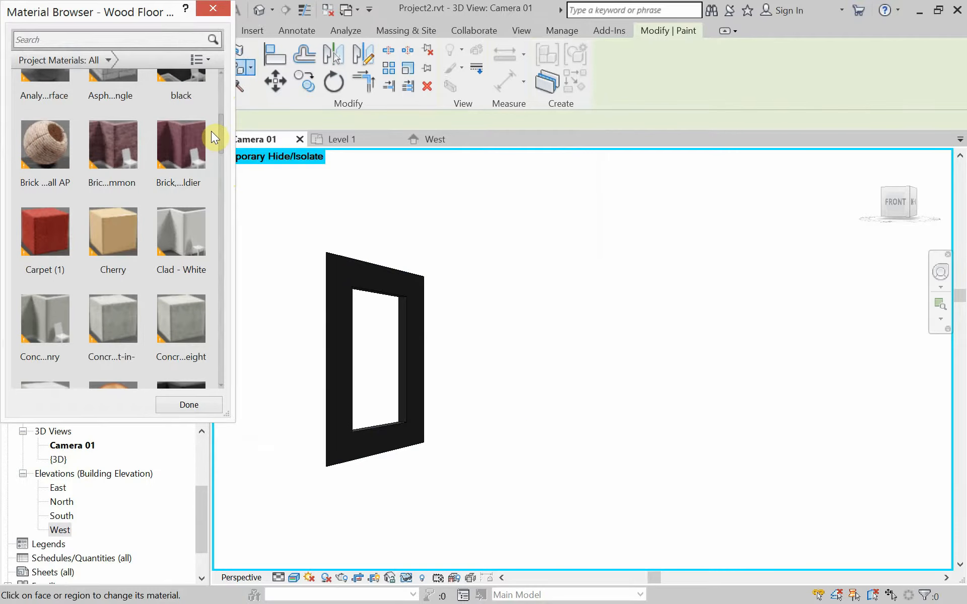
click(48, 160)
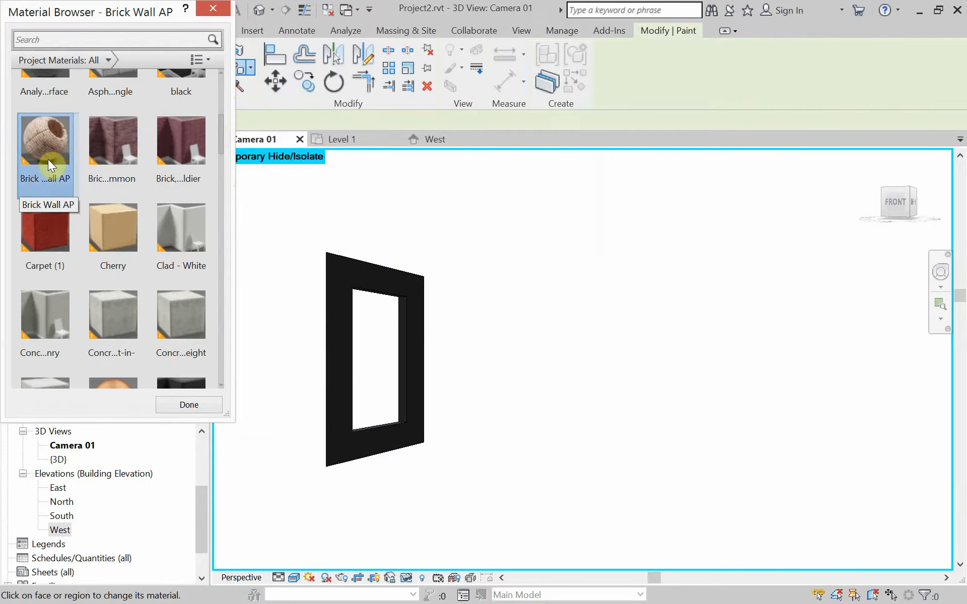
click(363, 277)
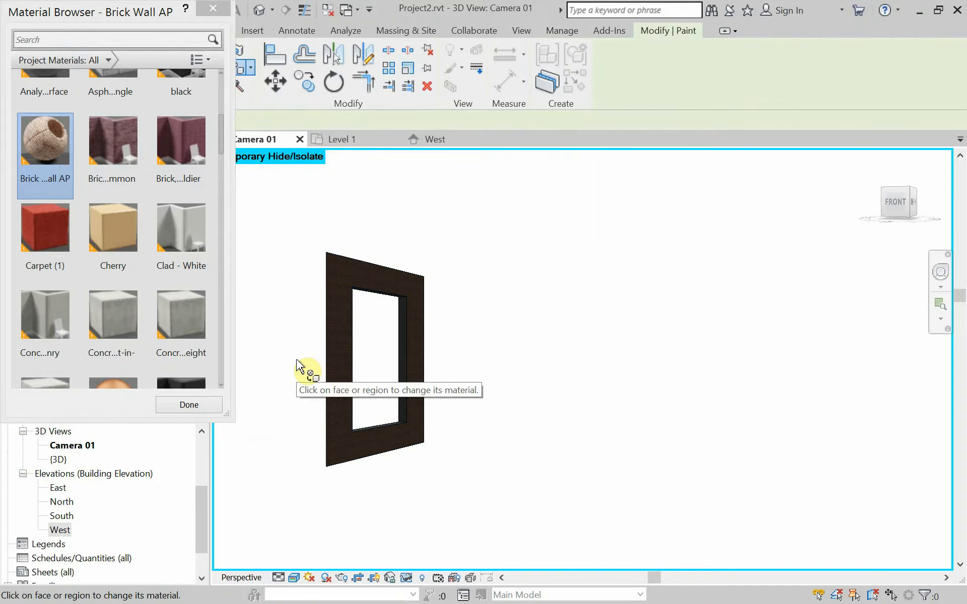
click(194, 408)
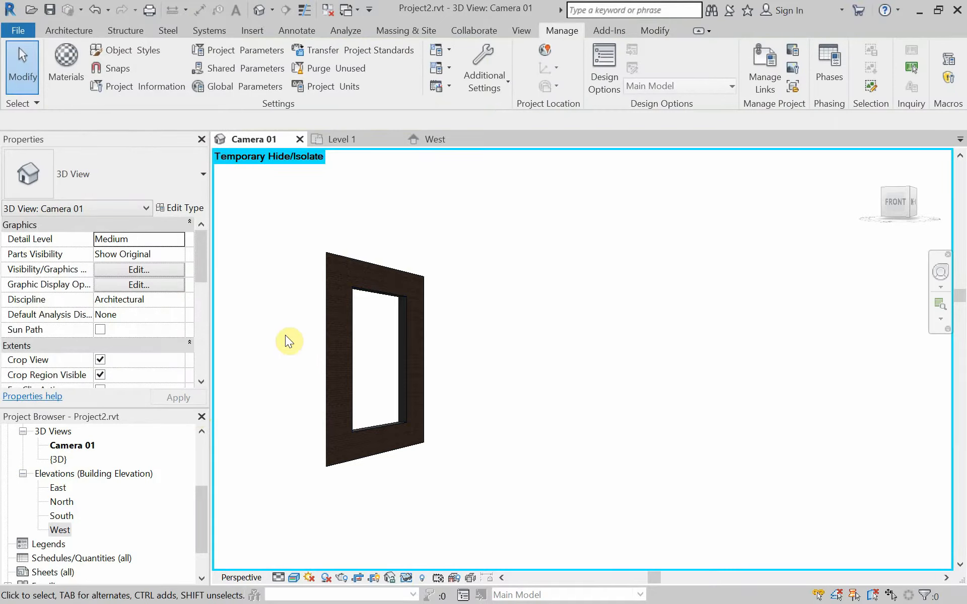
Set the sample size of the Brick Wall AP material's brick image to 5 feet and apply the change.
click(74, 83)
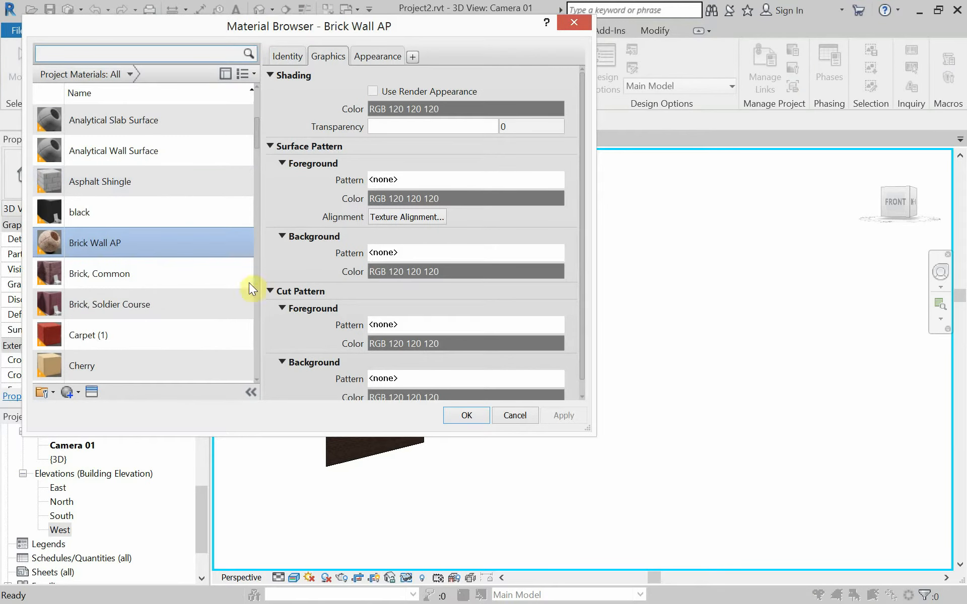
click(194, 247)
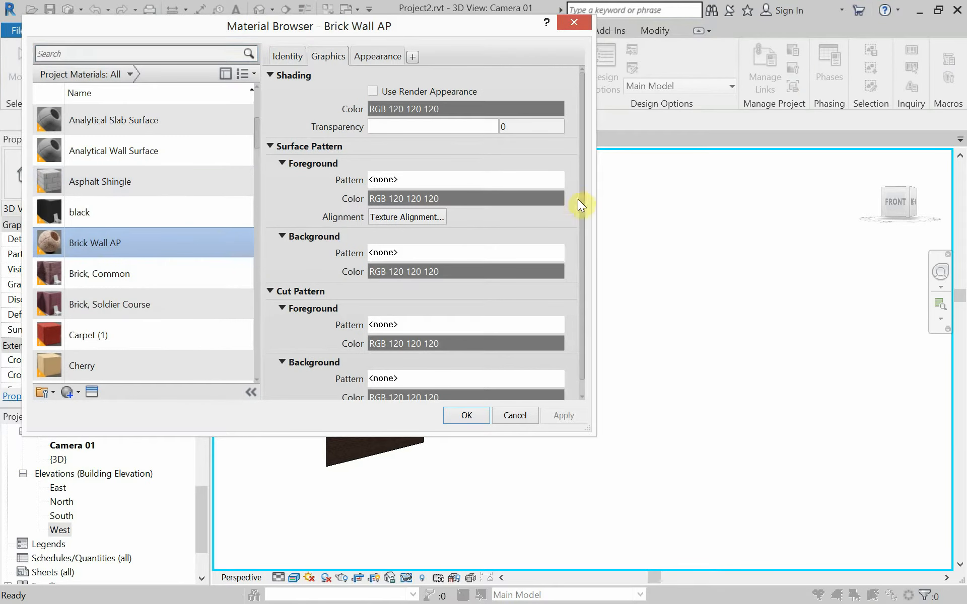
click(382, 58)
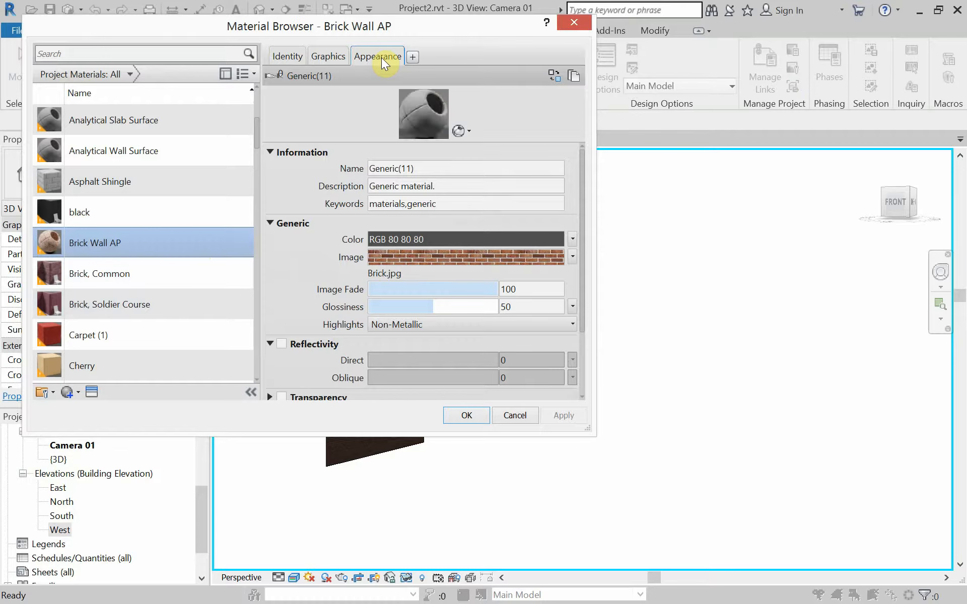
click(572, 257)
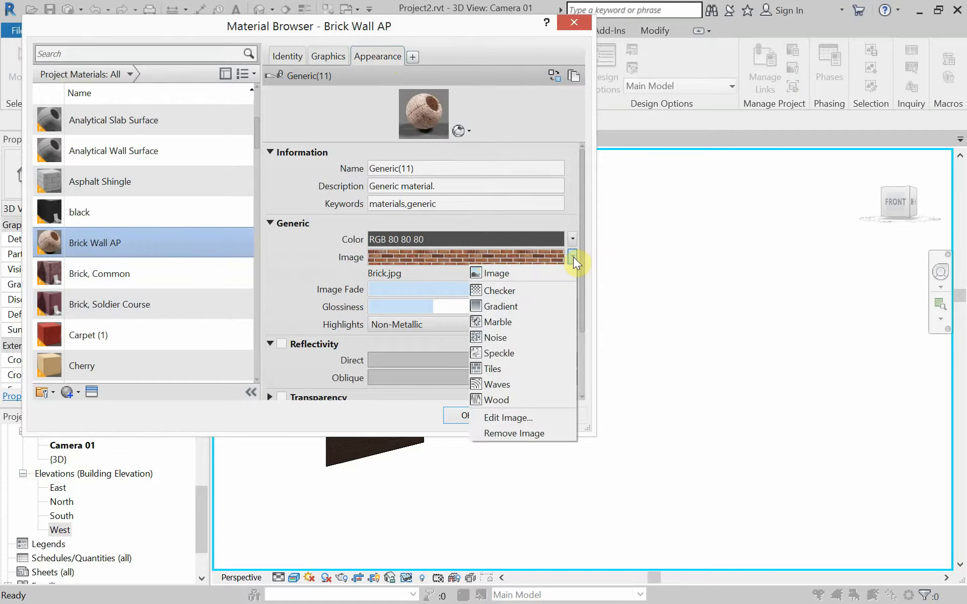
click(551, 418)
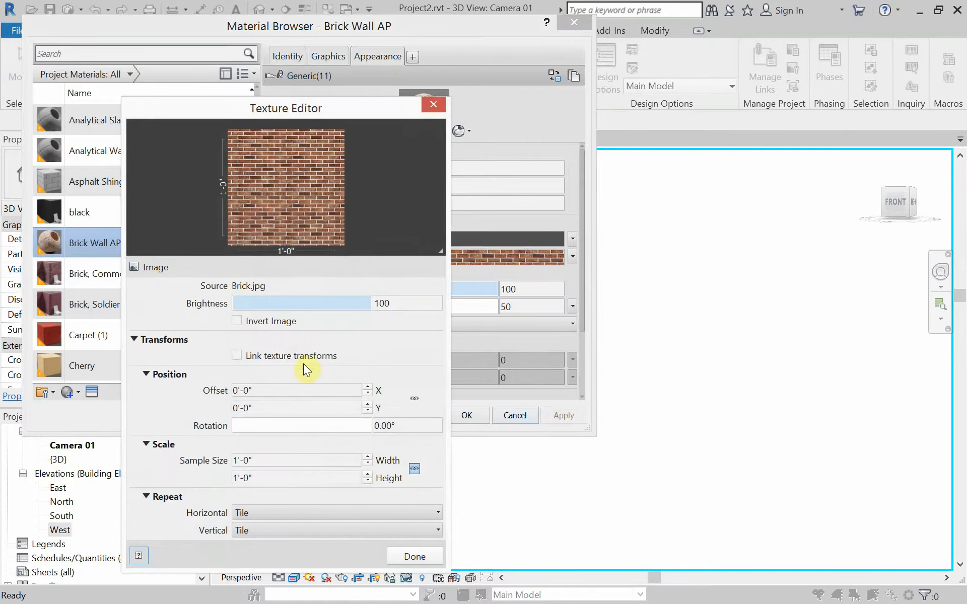
double_click(264, 461)
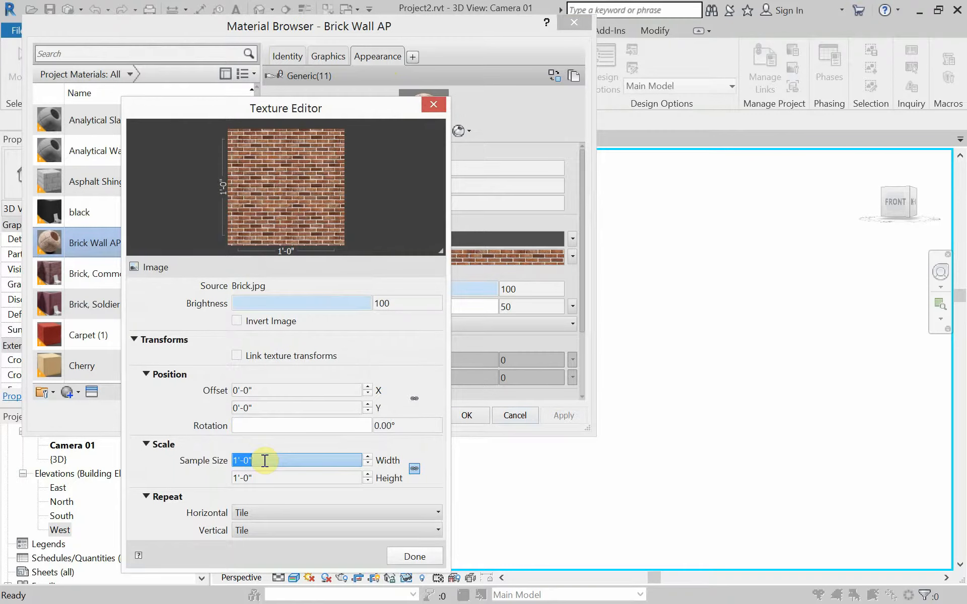
text(5)
key(Return)
click(405, 557)
click(560, 415)
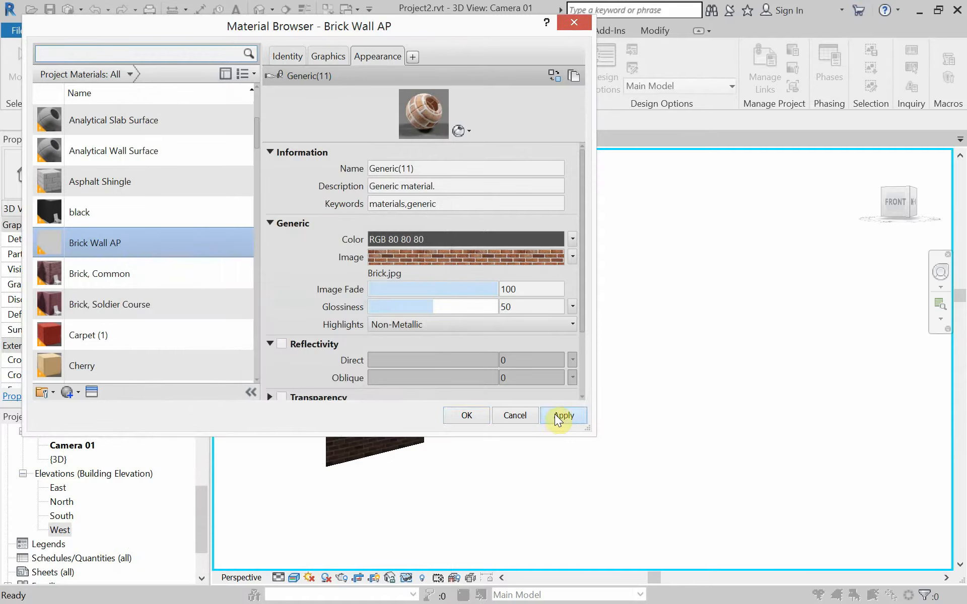
click(469, 418)
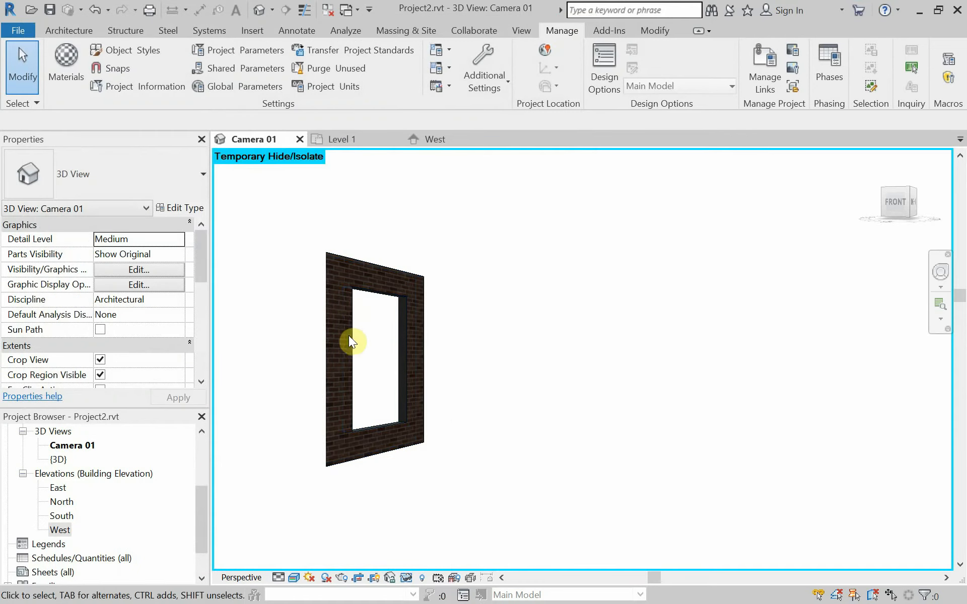
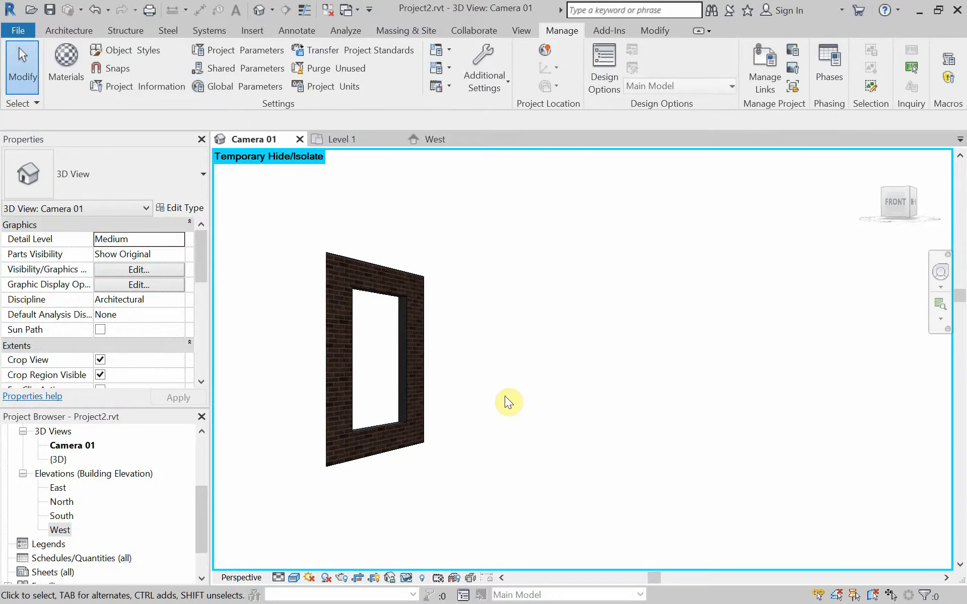
Try to unhide the wall, columns, floor, ceiling and lounge chair in Camera 01 using Reveal Hidden Elements mode.
click(422, 577)
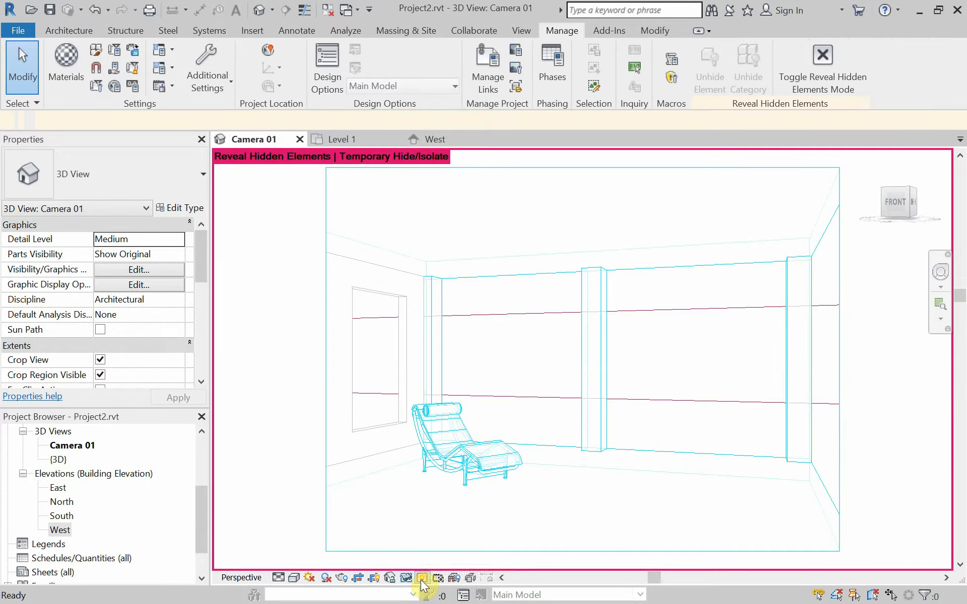
click(422, 578)
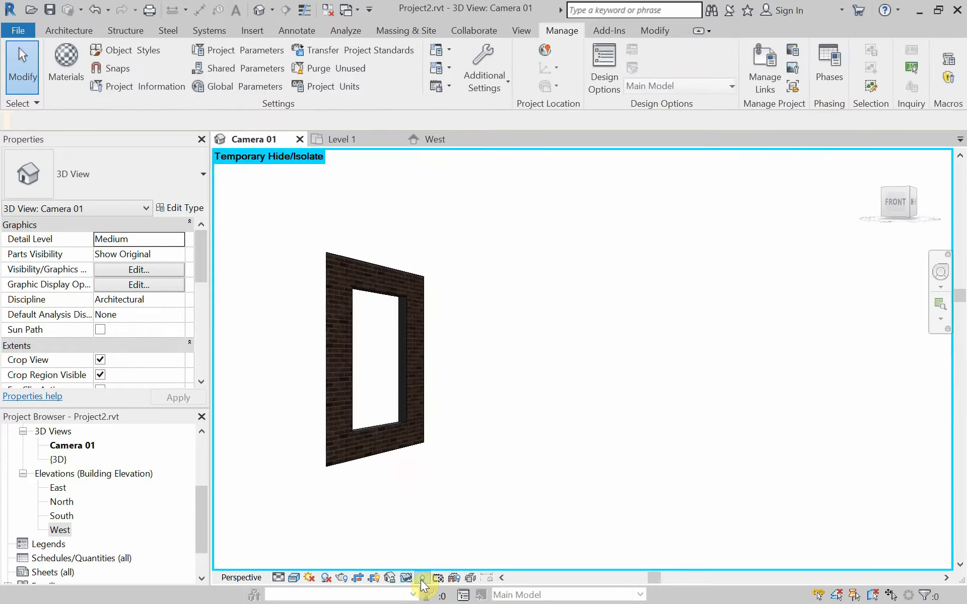
click(422, 578)
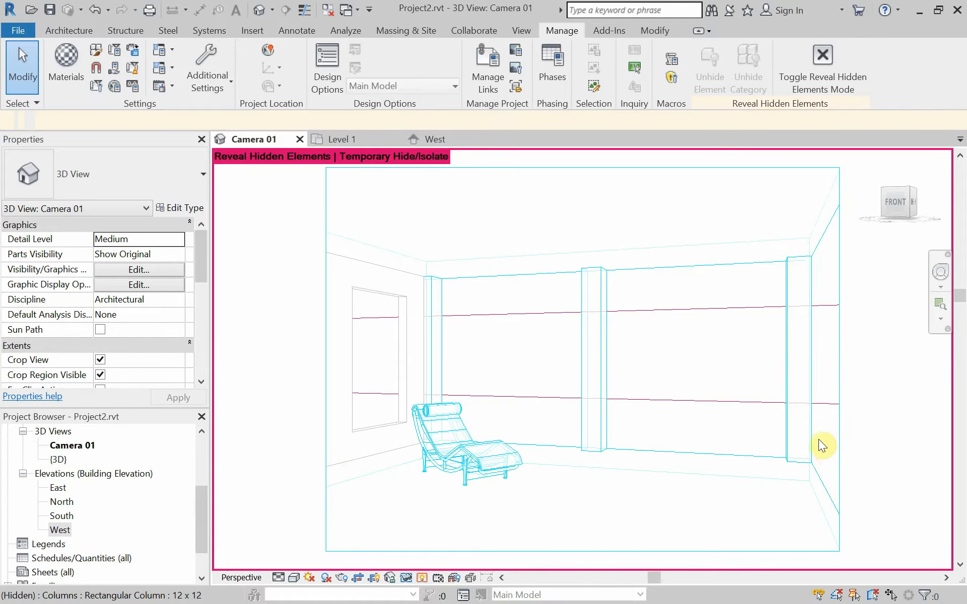
drag(823, 446, 333, 413)
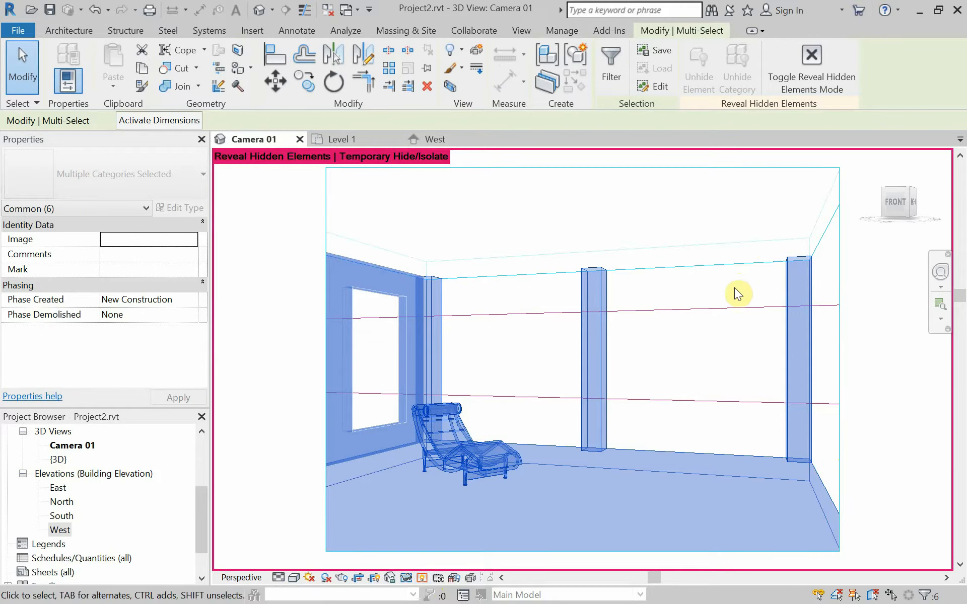
ctrl+click(825, 246)
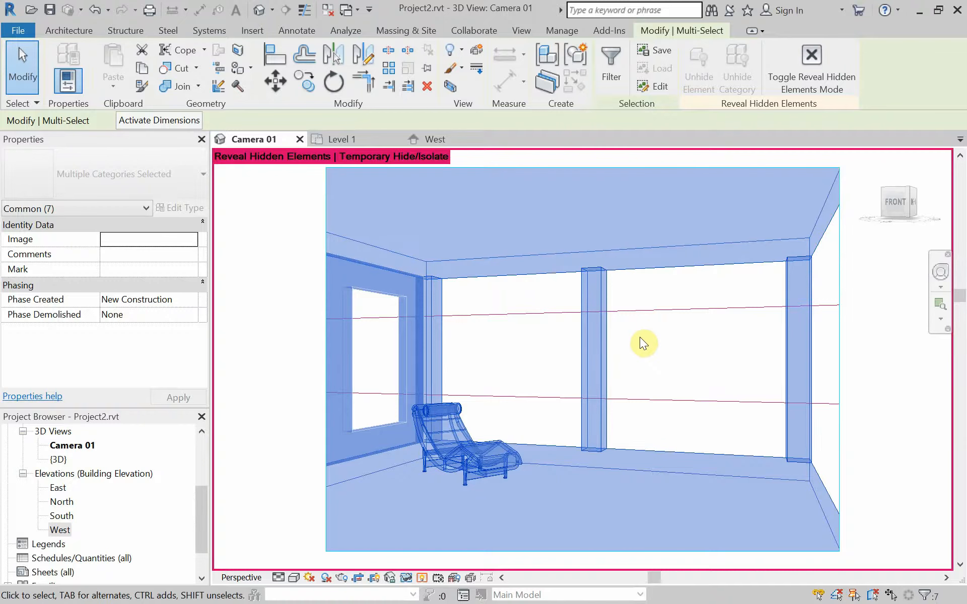
right_click(646, 350)
mouse_move(713, 331)
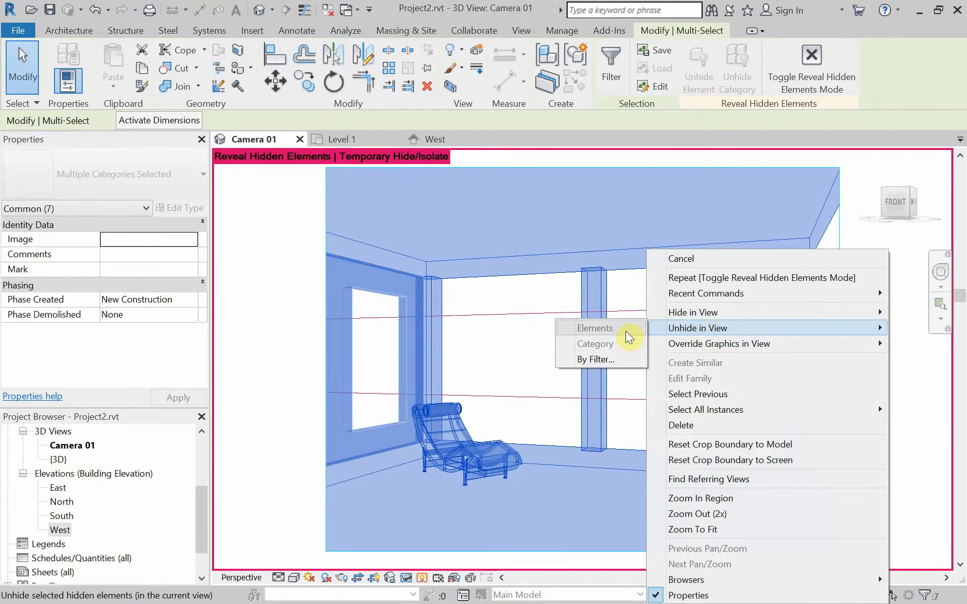
click(527, 332)
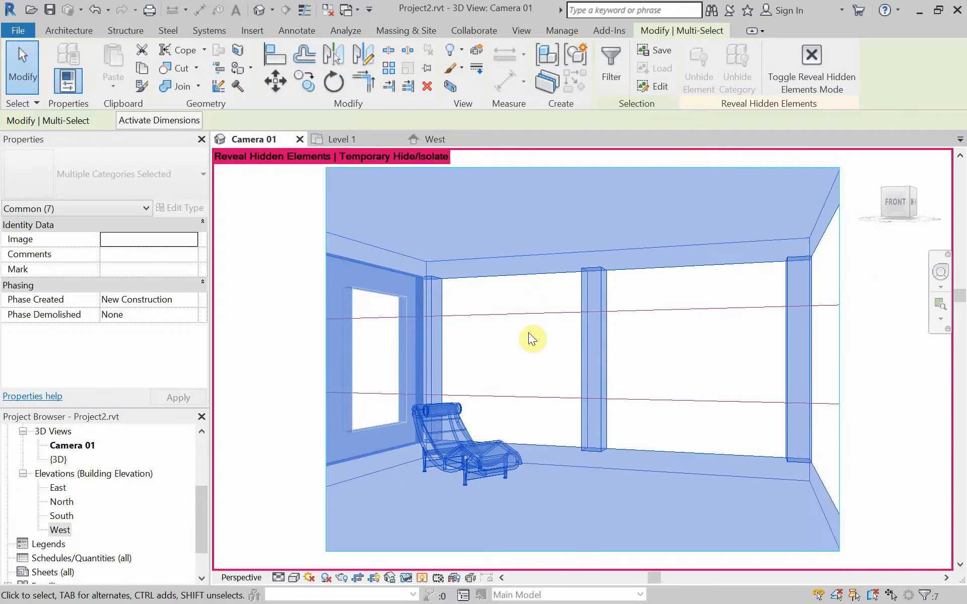
right_click(361, 230)
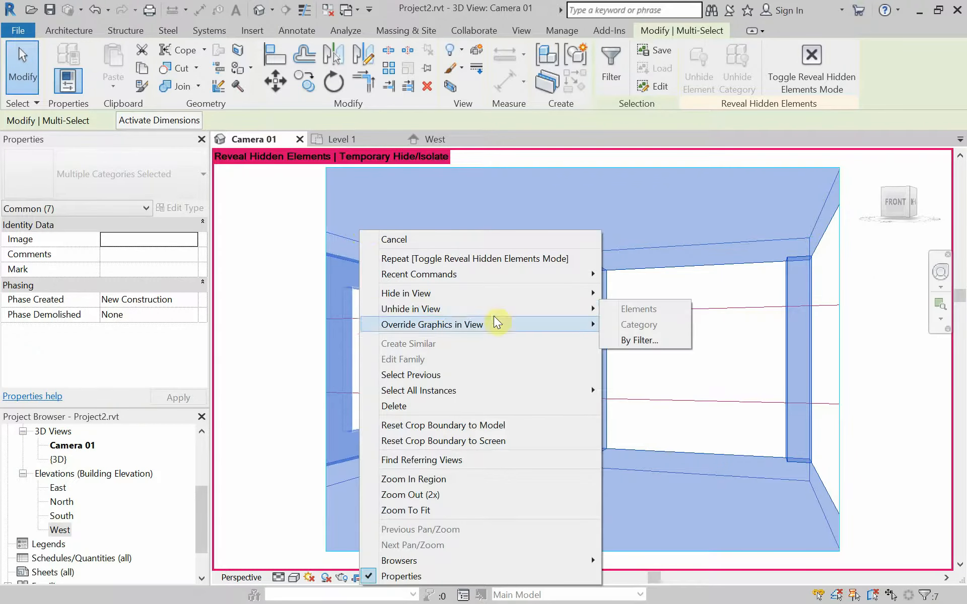
click(267, 228)
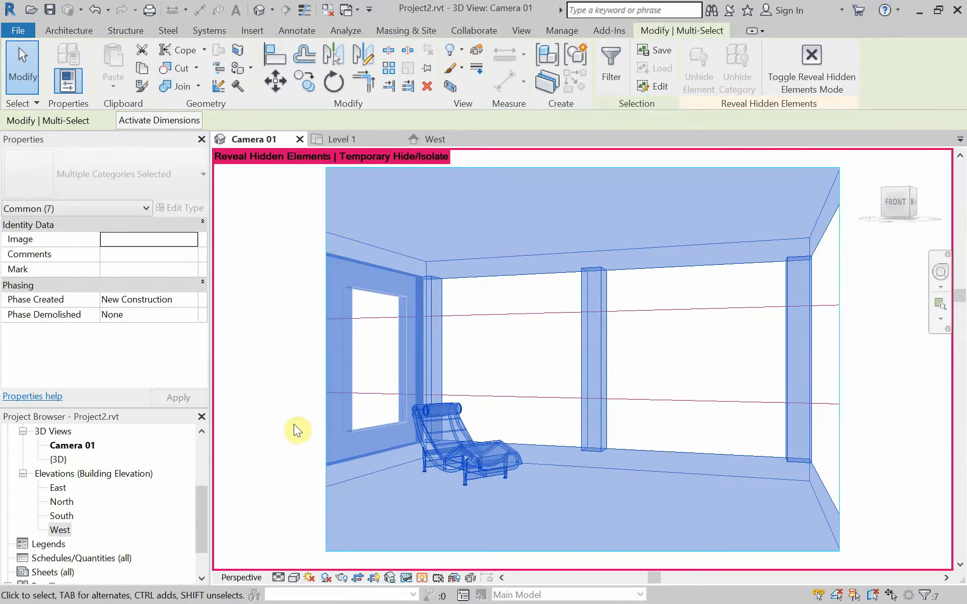
click(422, 578)
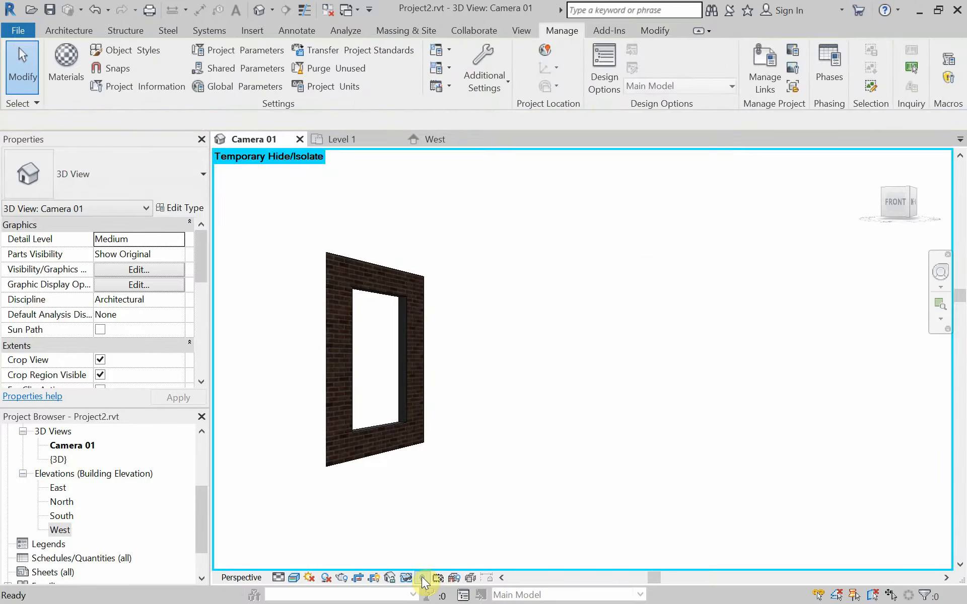
Reveal the hidden elements in Camera 01, select everything in the room and unhide the selection by category.
click(422, 577)
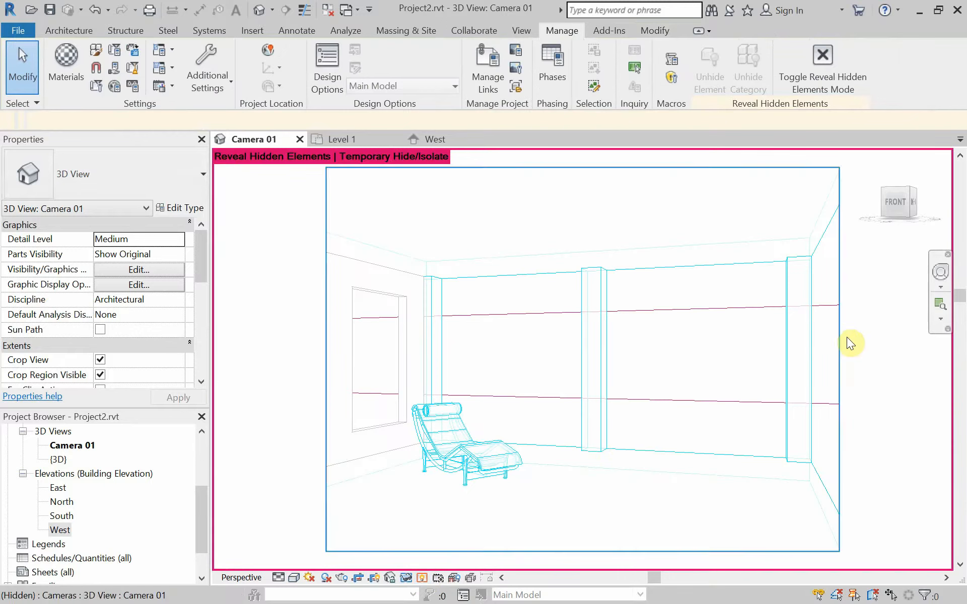
drag(829, 258, 361, 503)
right_click(388, 512)
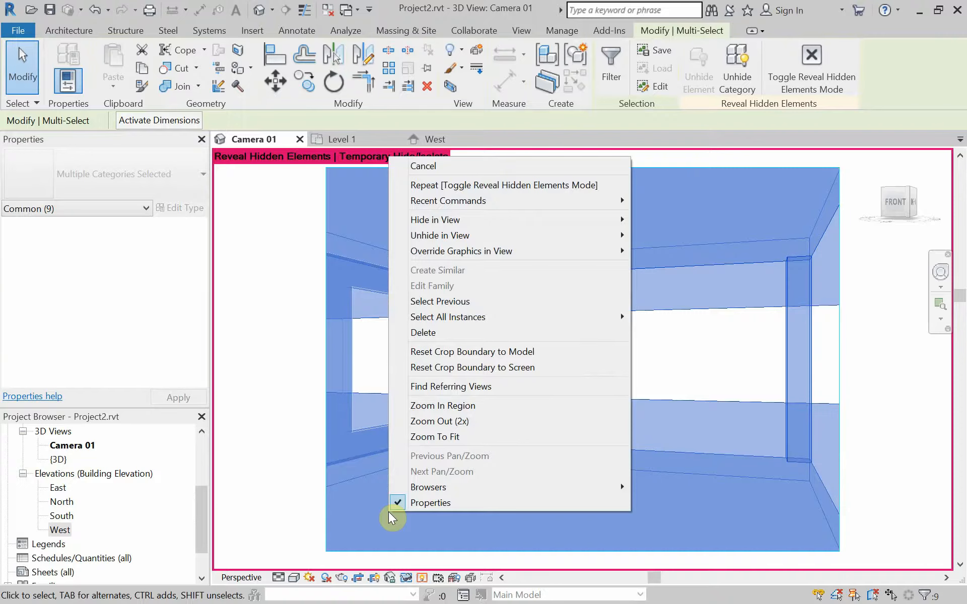
mouse_move(525, 236)
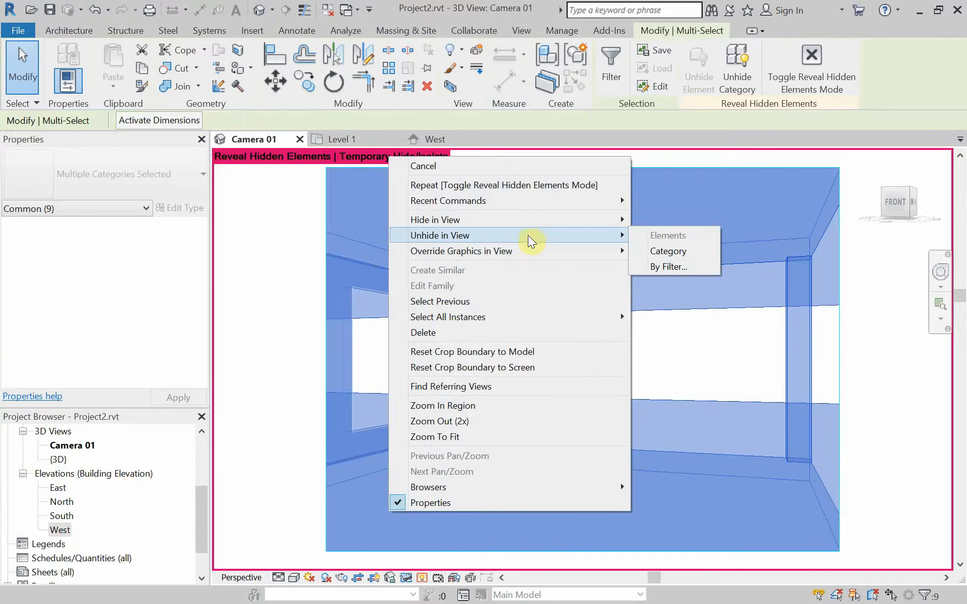
click(651, 249)
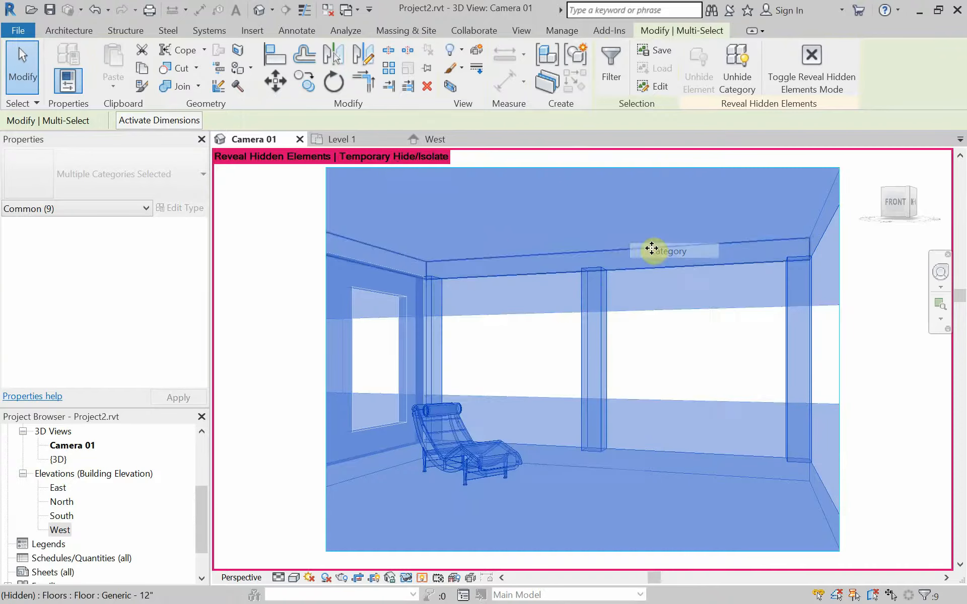
click(524, 359)
click(421, 578)
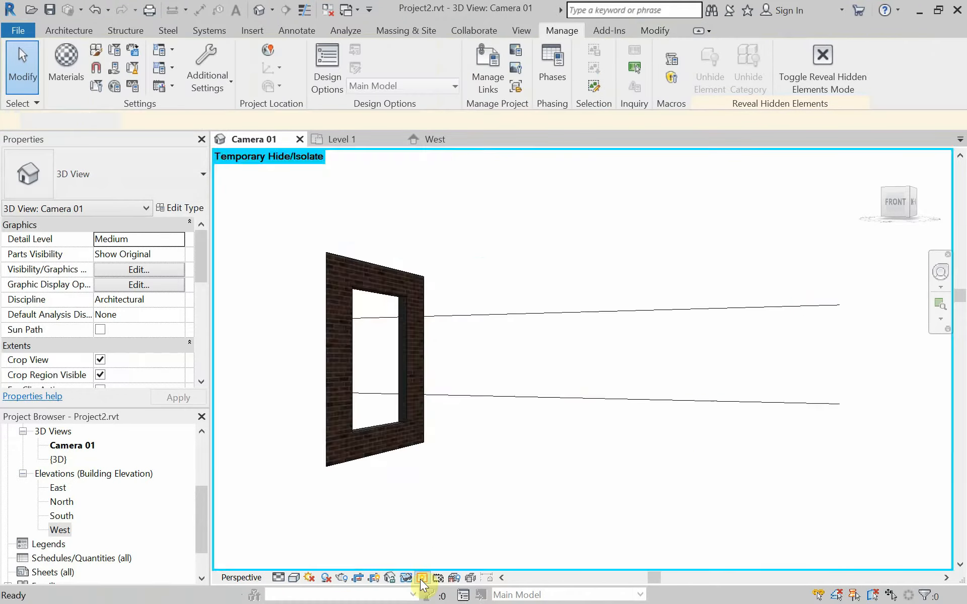
Try to unhide the middle rectangular column in Reveal Hidden Elements mode.
click(422, 578)
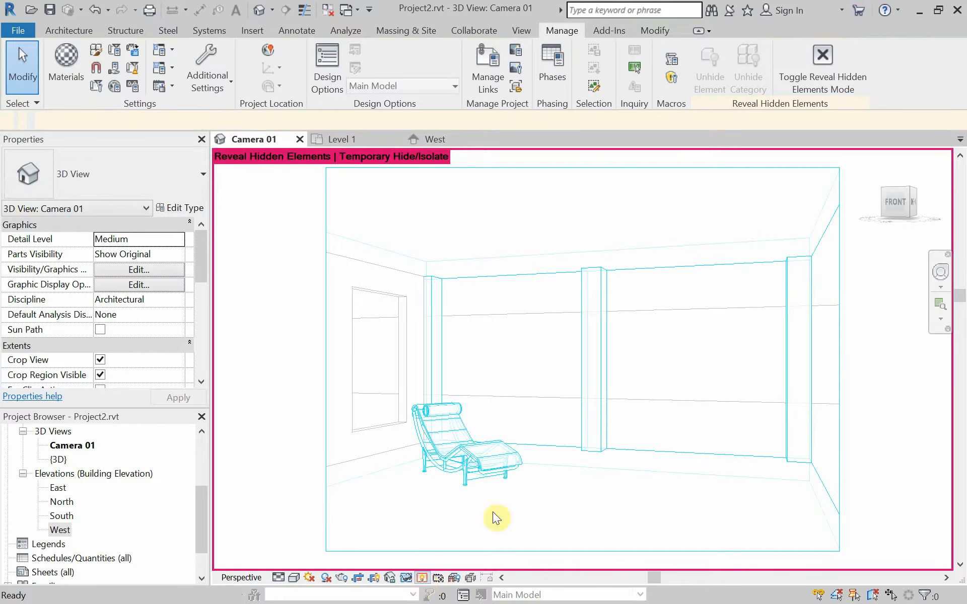
right_click(604, 425)
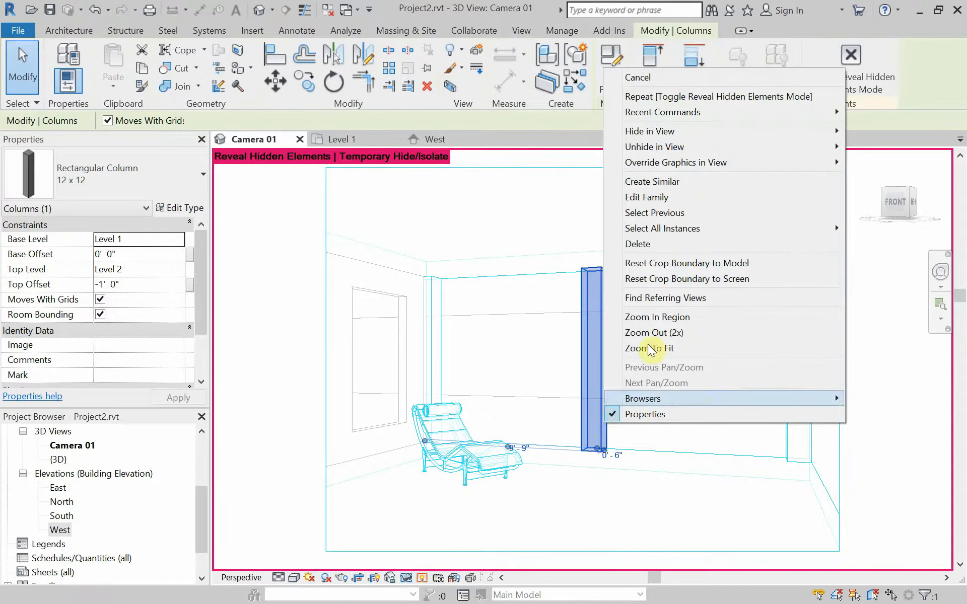
mouse_move(711, 147)
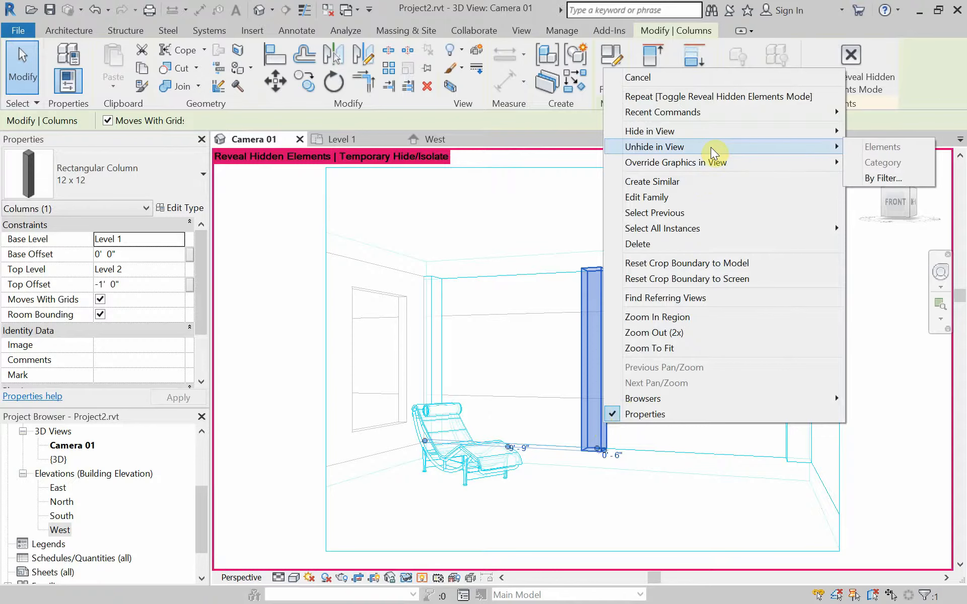
click(516, 323)
Select all the room's elements together, including the wall, columns, floor, ceiling and lounge chair, in the revealed Camera 01 view.
click(753, 458)
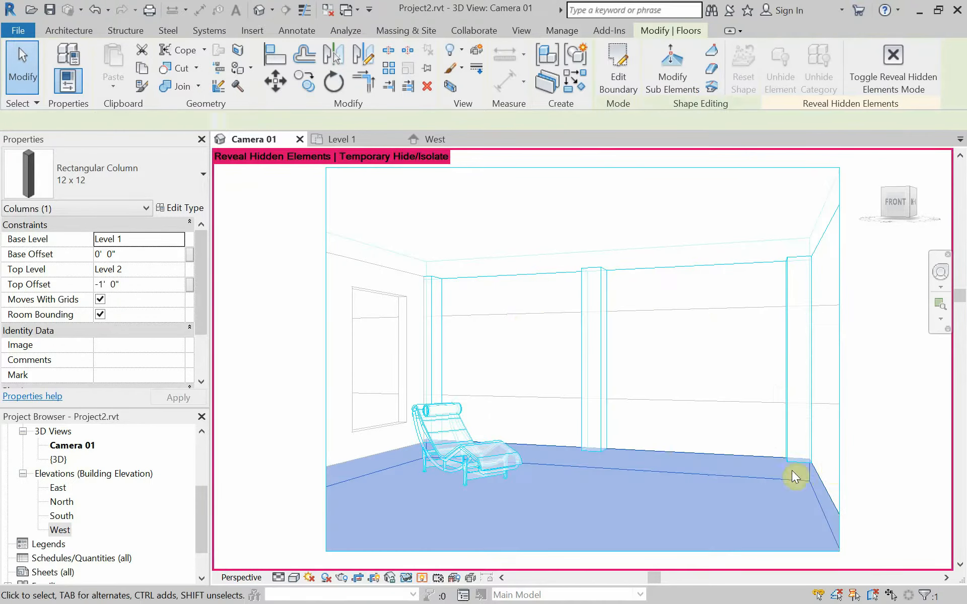
click(829, 458)
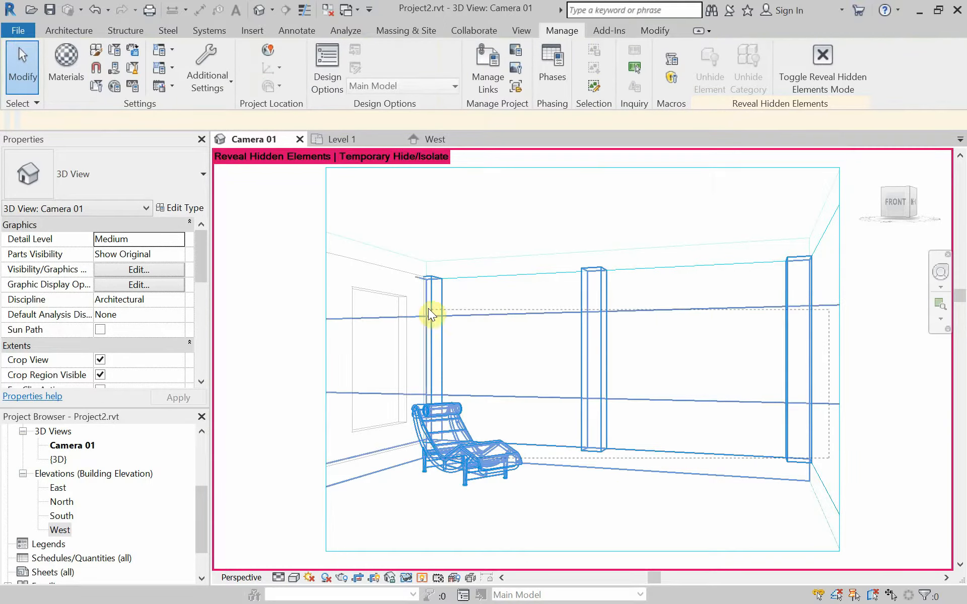
drag(371, 251, 363, 232)
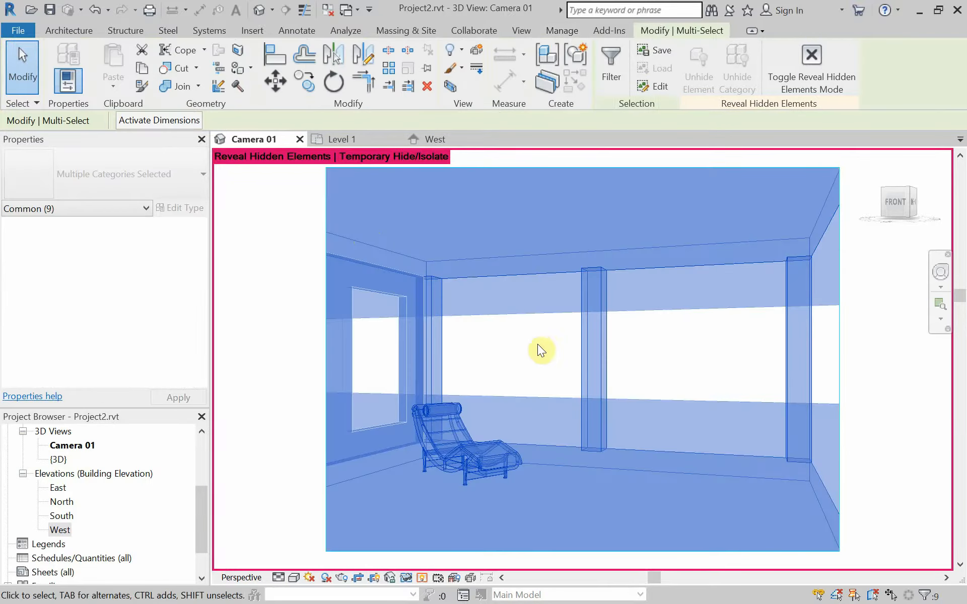
right_click(537, 344)
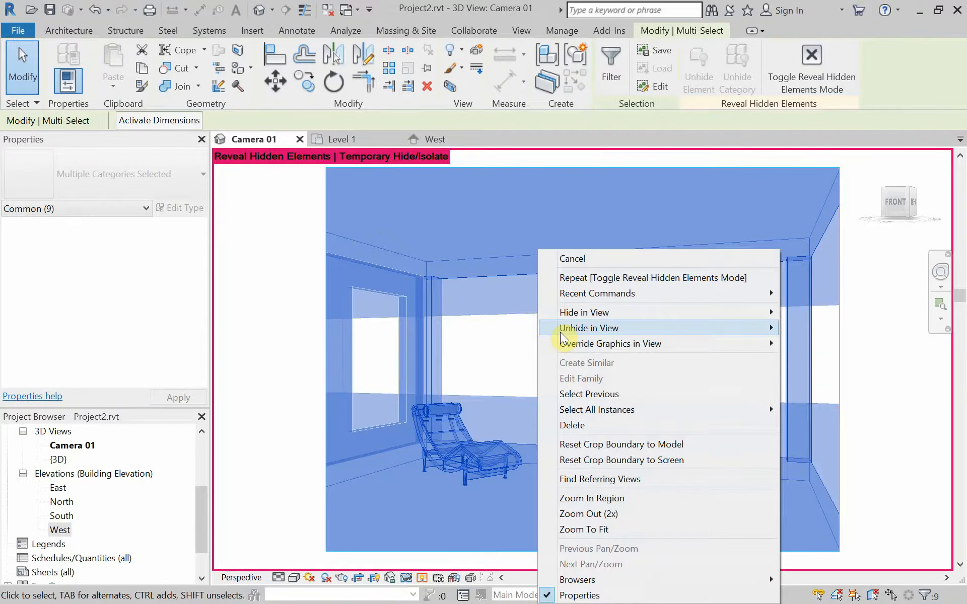
mouse_move(560, 332)
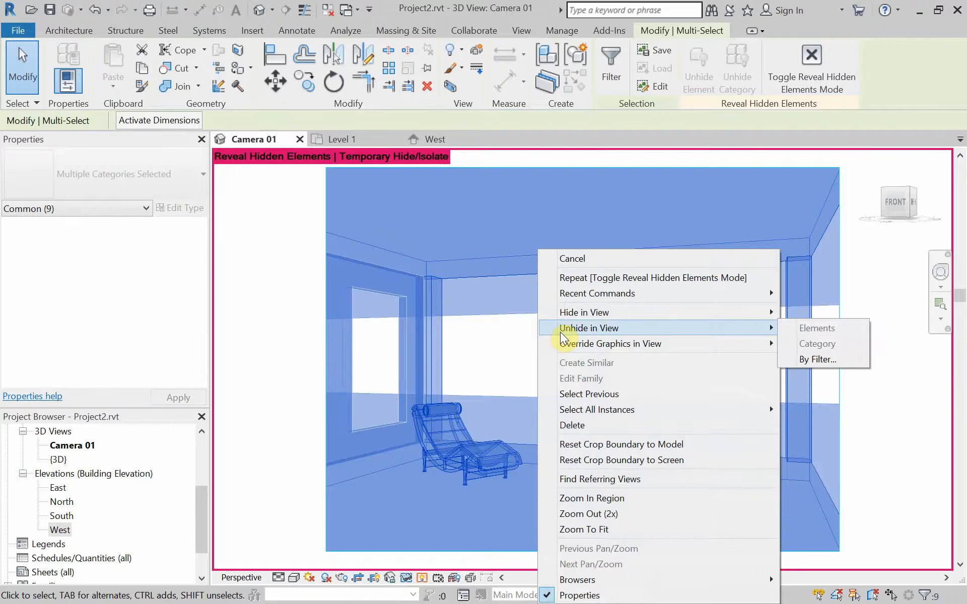
mouse_move(654, 344)
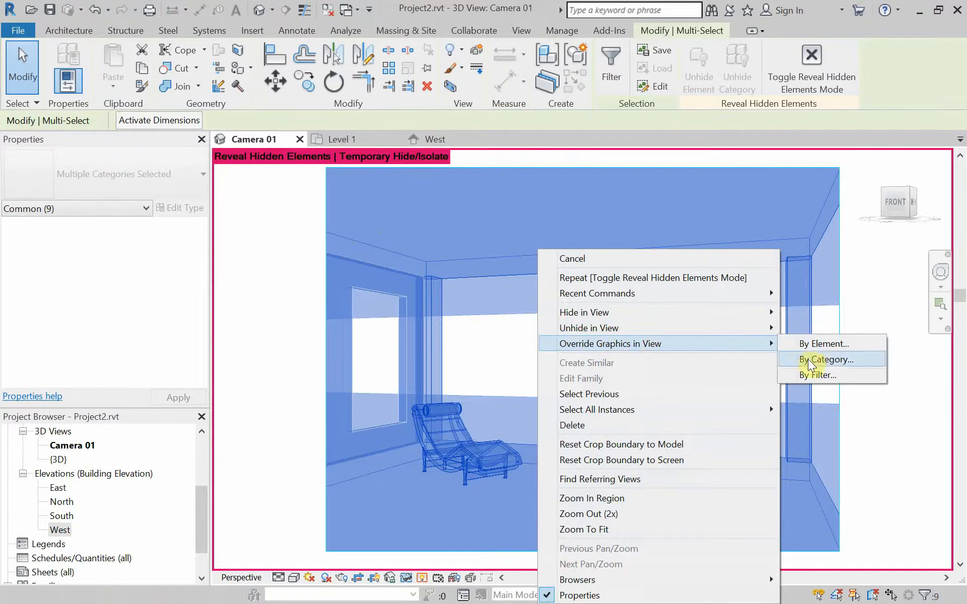
mouse_move(759, 326)
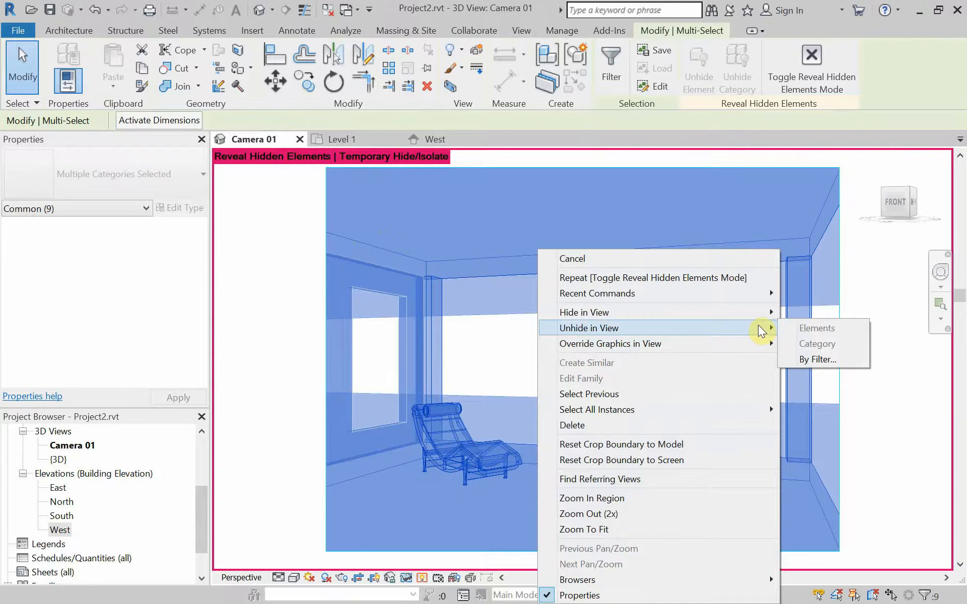
click(815, 360)
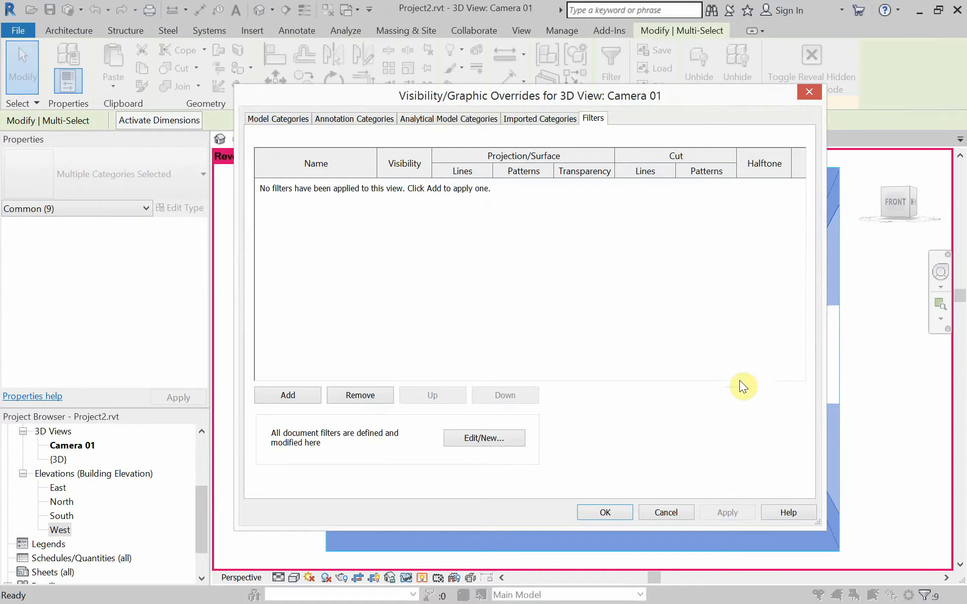
click(675, 512)
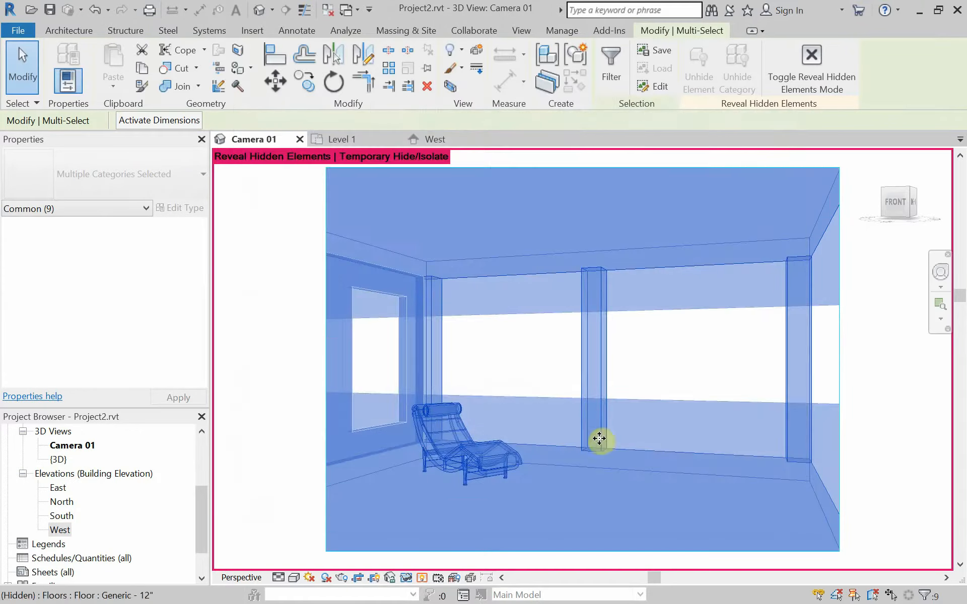
Check the level lines and the middle column by selecting them in turn, and turn off Reveal Hidden Elements mode.
click(676, 356)
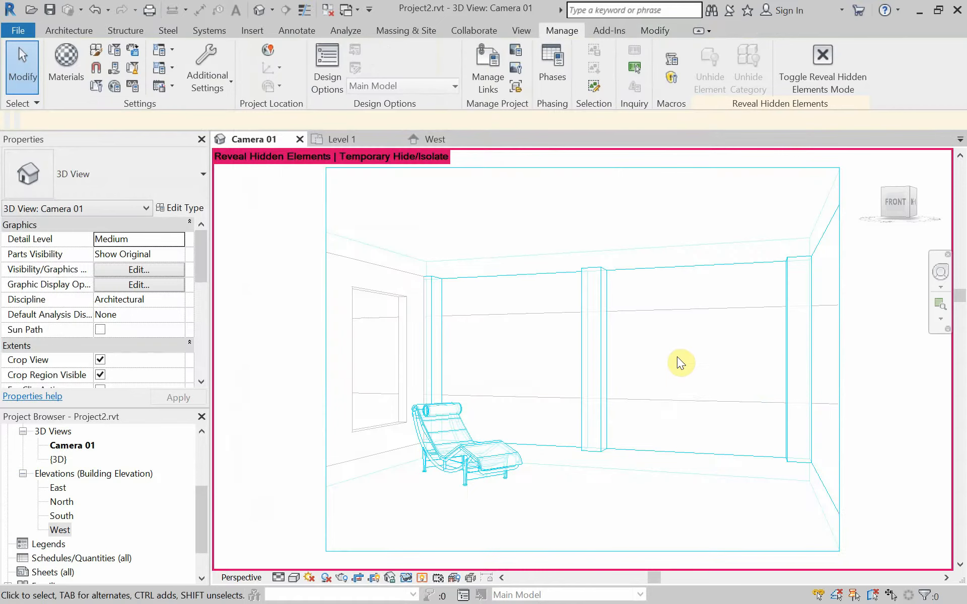
click(673, 400)
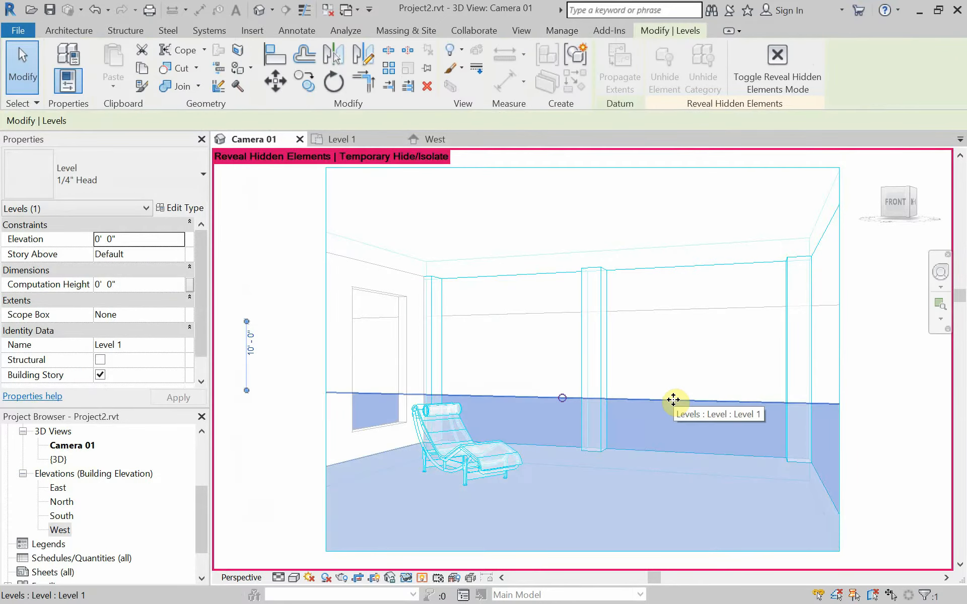
click(675, 380)
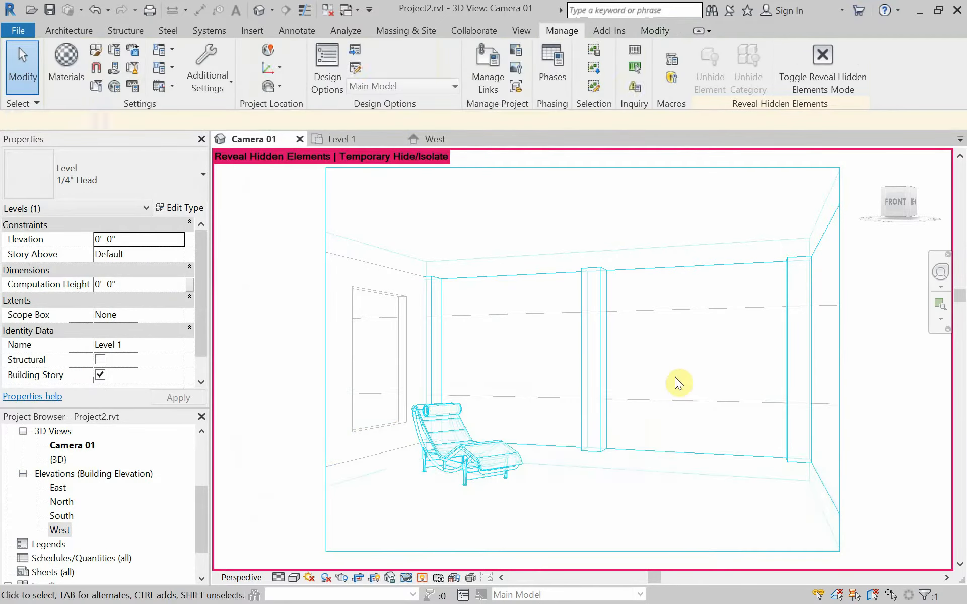
click(661, 308)
click(657, 338)
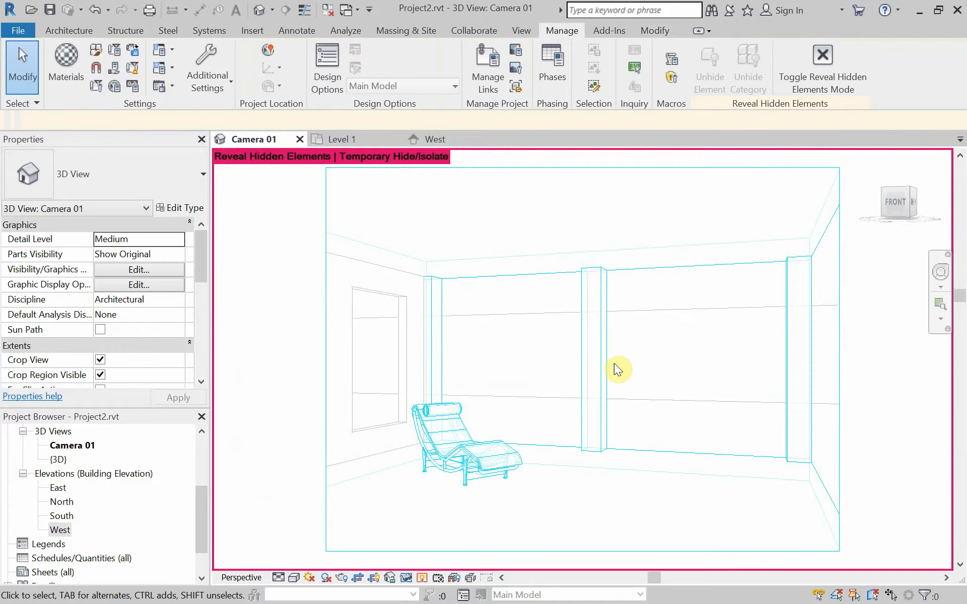
click(582, 358)
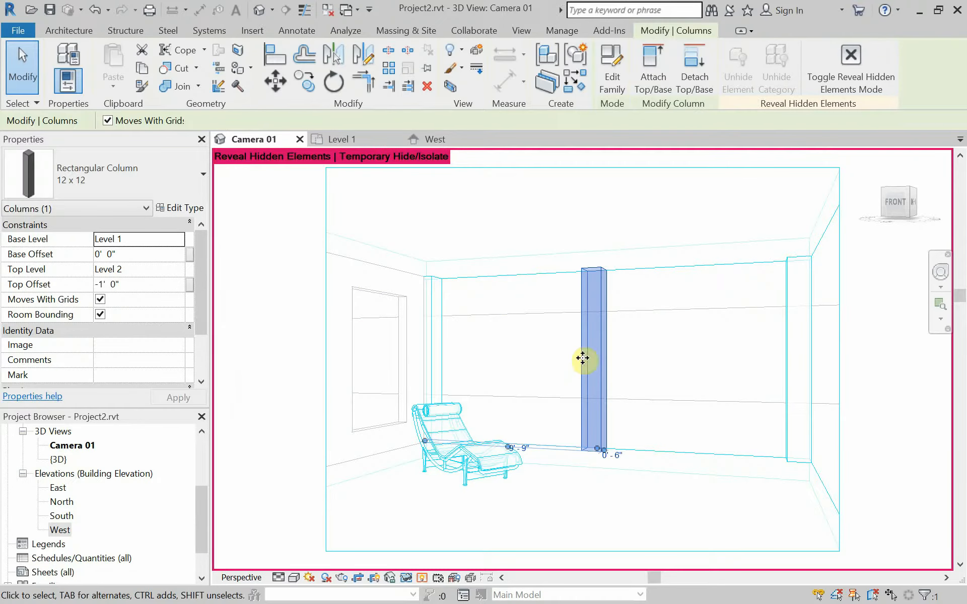
click(529, 367)
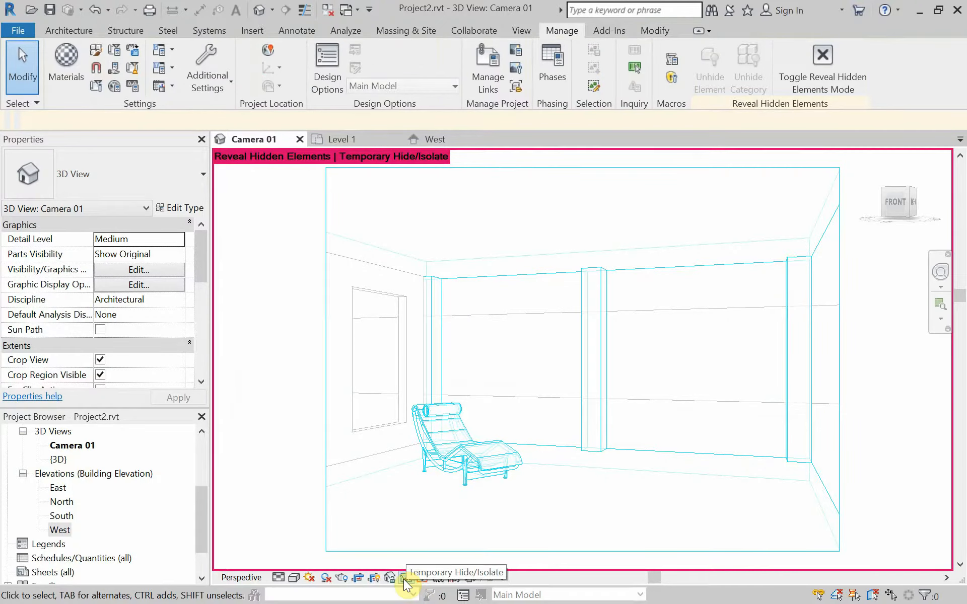
click(416, 579)
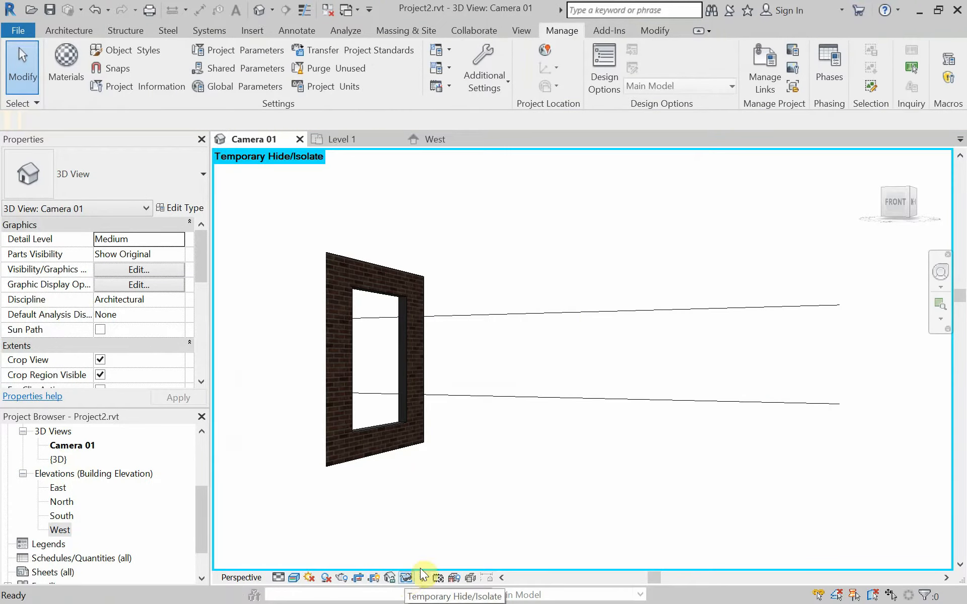
Hide the Levels category in the Camera 01 view and reset the temporary hide/isolate.
drag(707, 445, 629, 303)
right_click(636, 345)
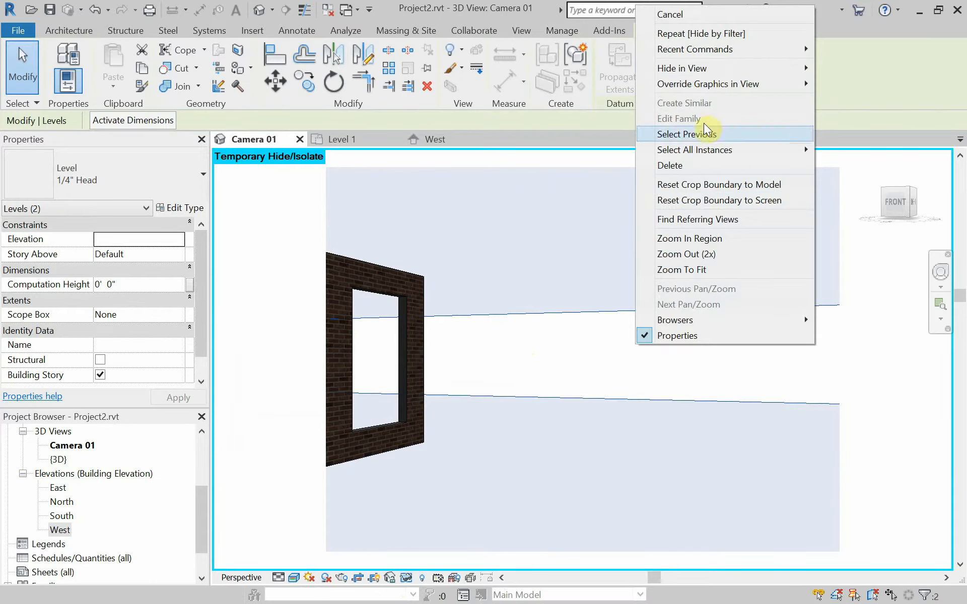
mouse_move(719, 71)
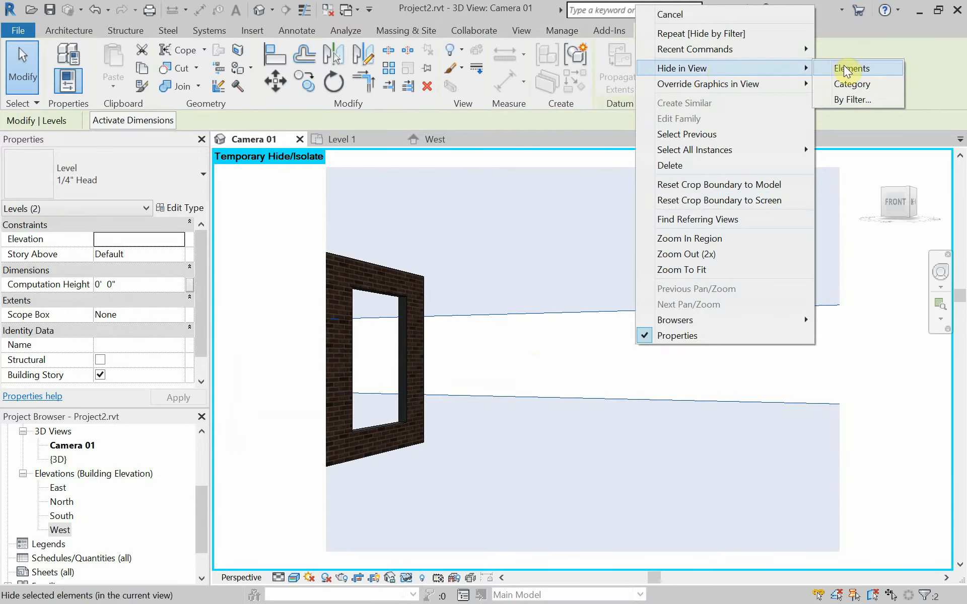
click(846, 82)
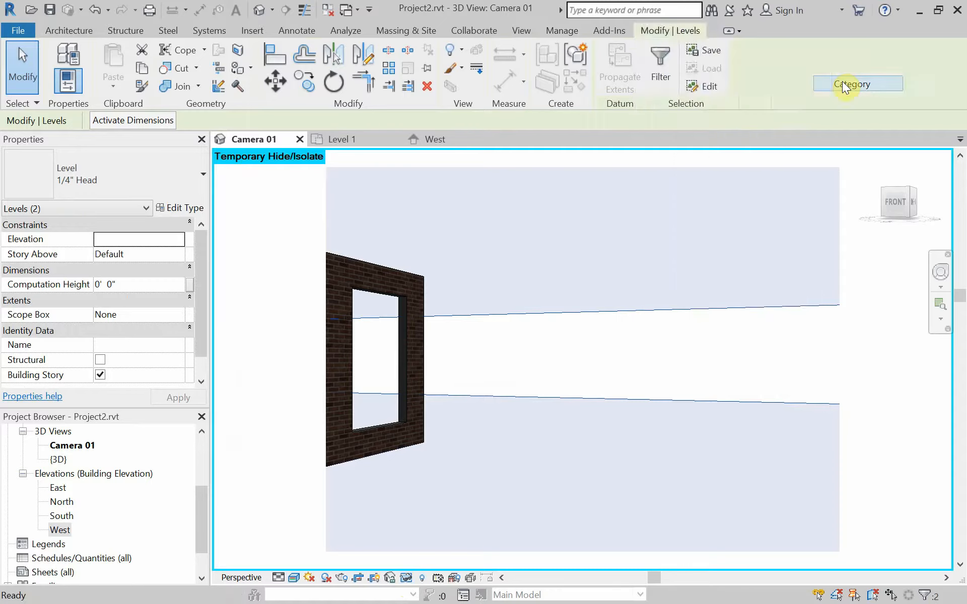
click(406, 578)
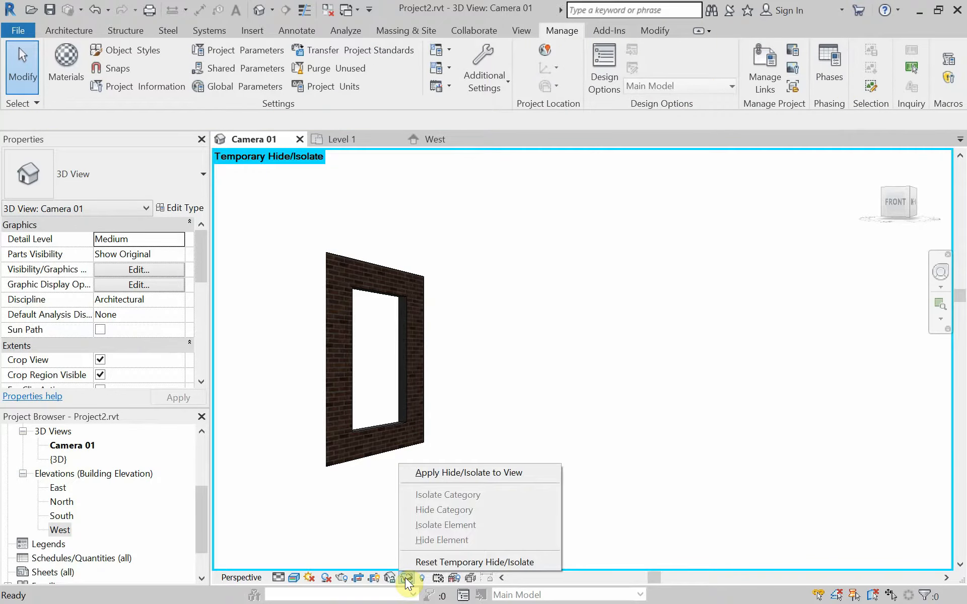
click(419, 563)
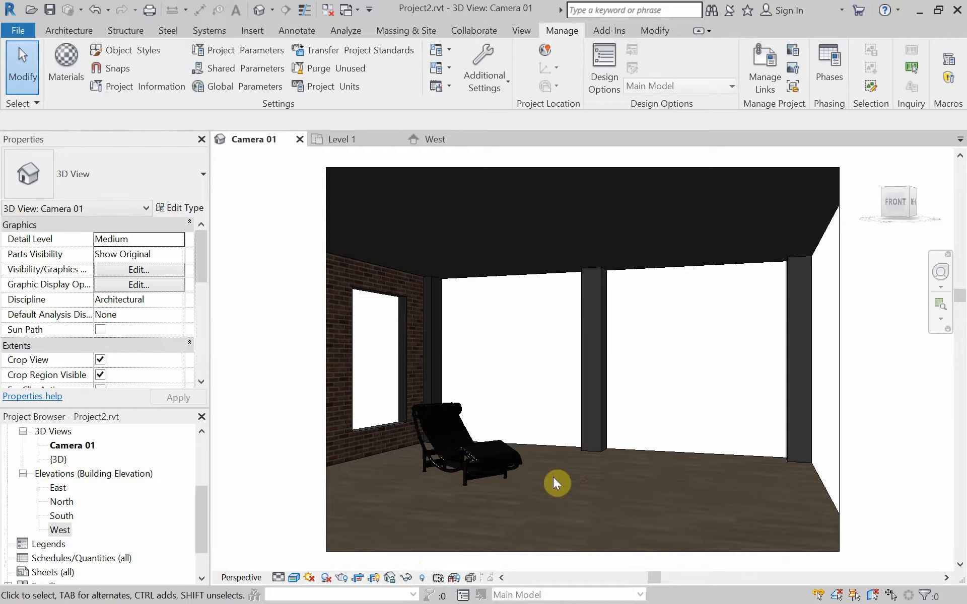
Temporarily isolate the floor in the camera view and reset the temporary hide/isolate.
click(670, 459)
key(h)
key(i)
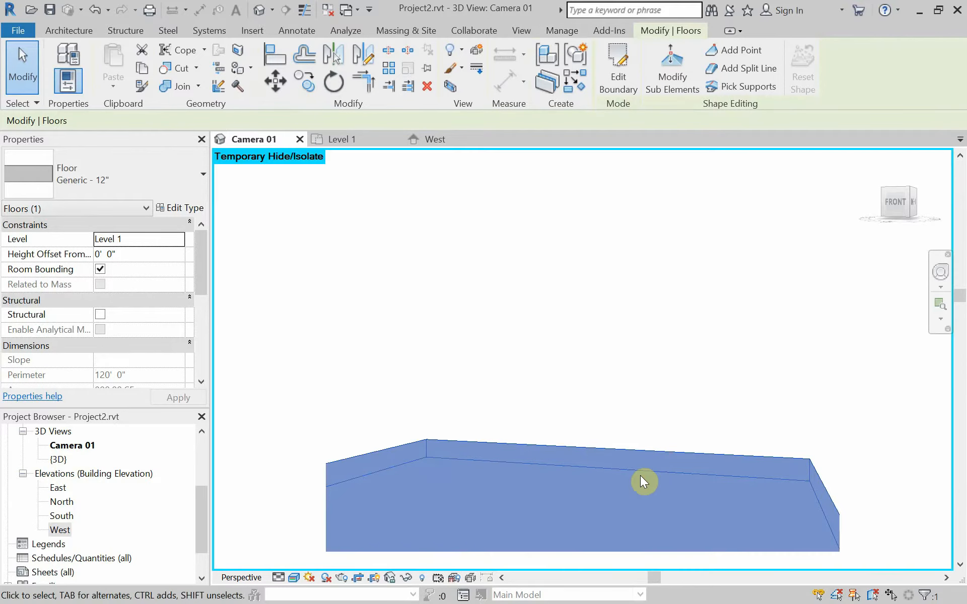
key(Escape)
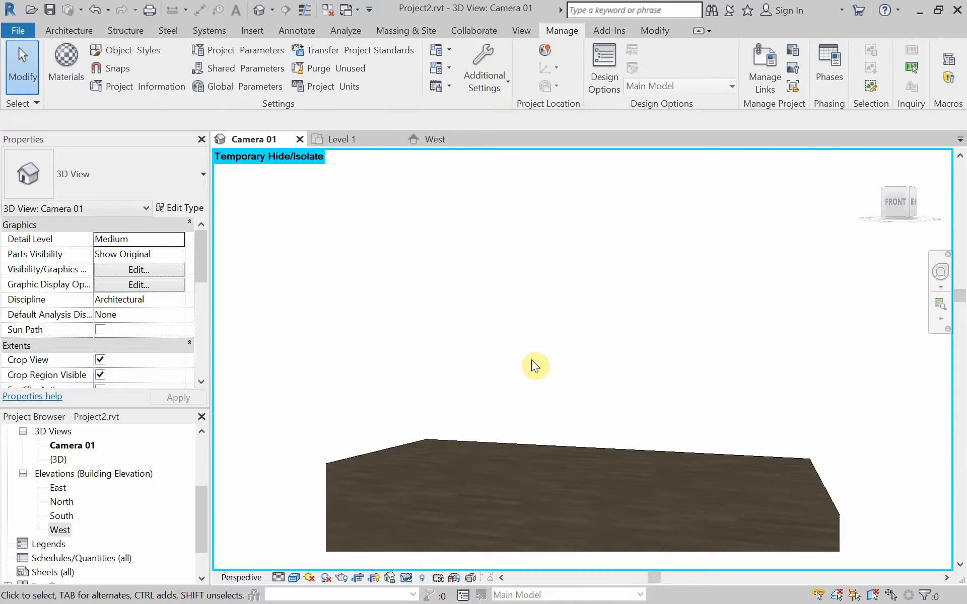
click(407, 578)
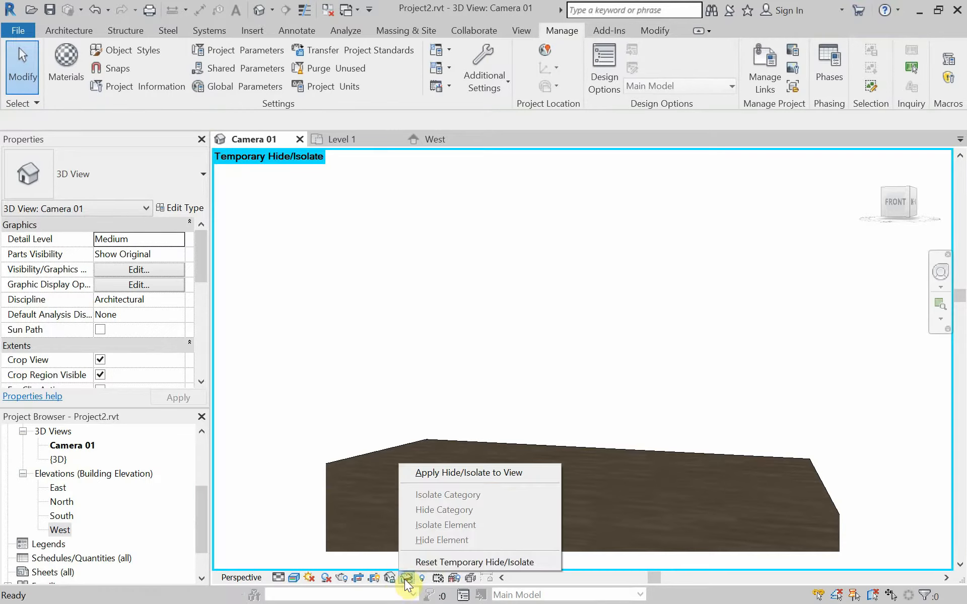
click(427, 563)
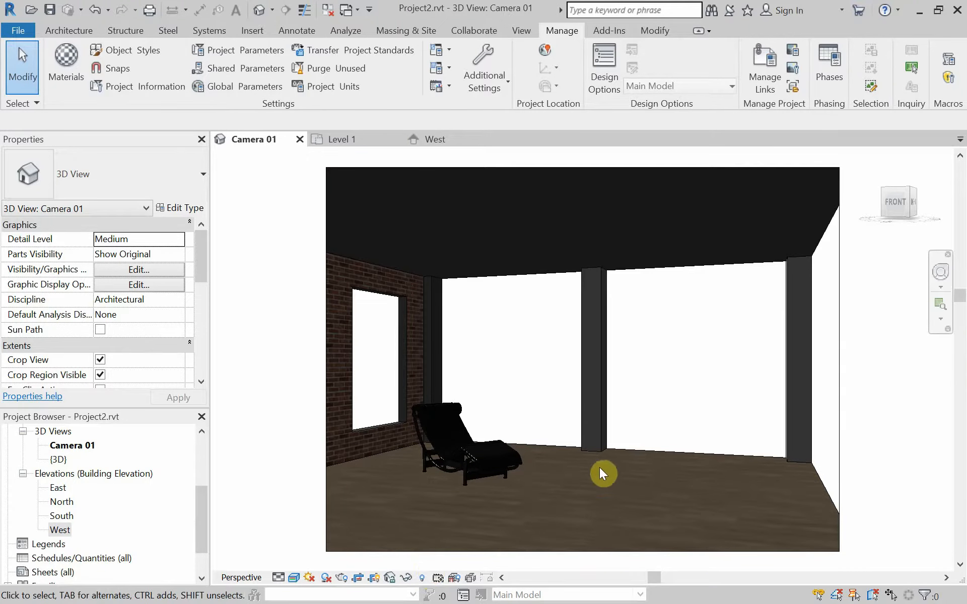
Hide the middle rectangular column in the Camera 01 view by element.
click(600, 398)
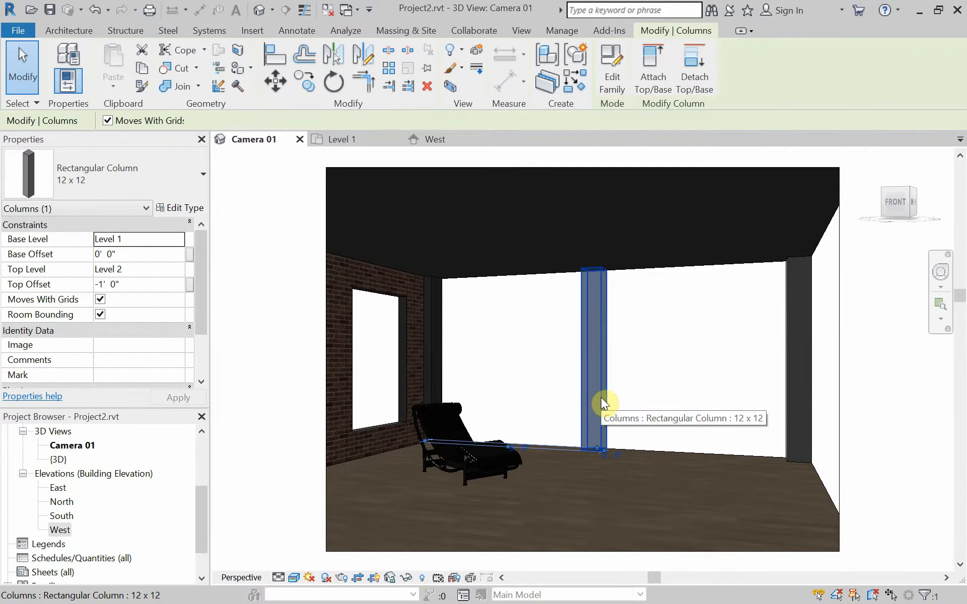
right_click(602, 397)
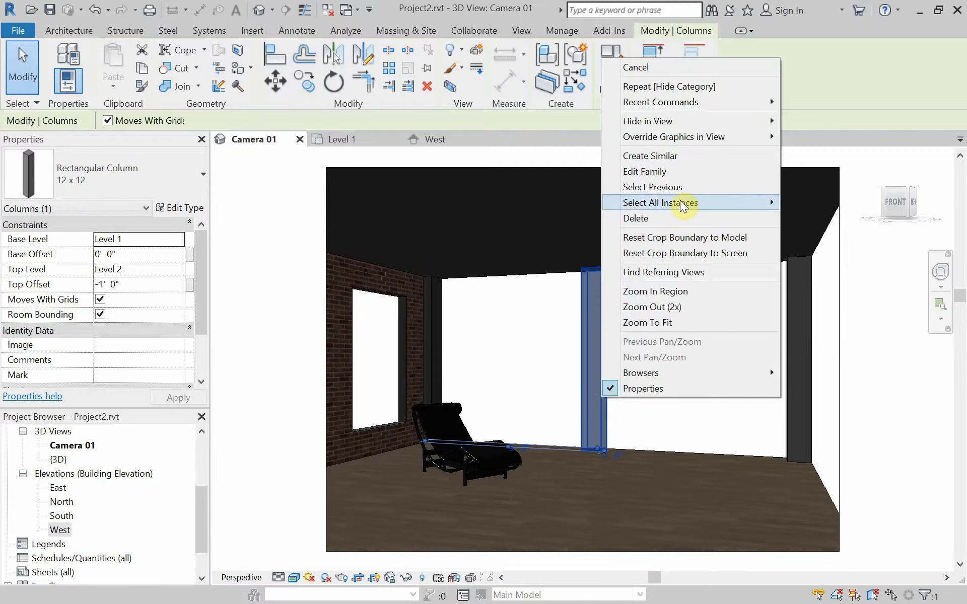
mouse_move(712, 129)
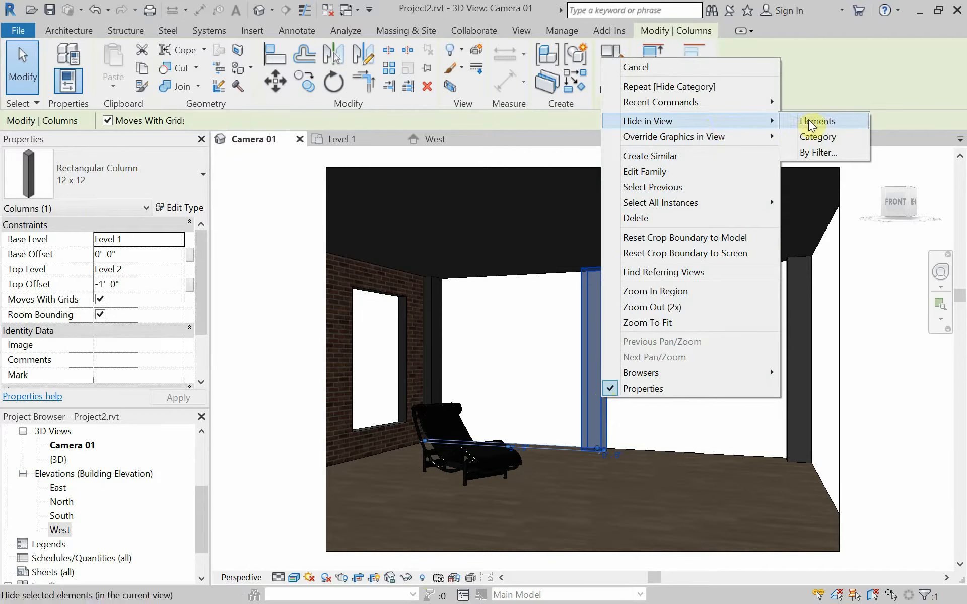
click(541, 349)
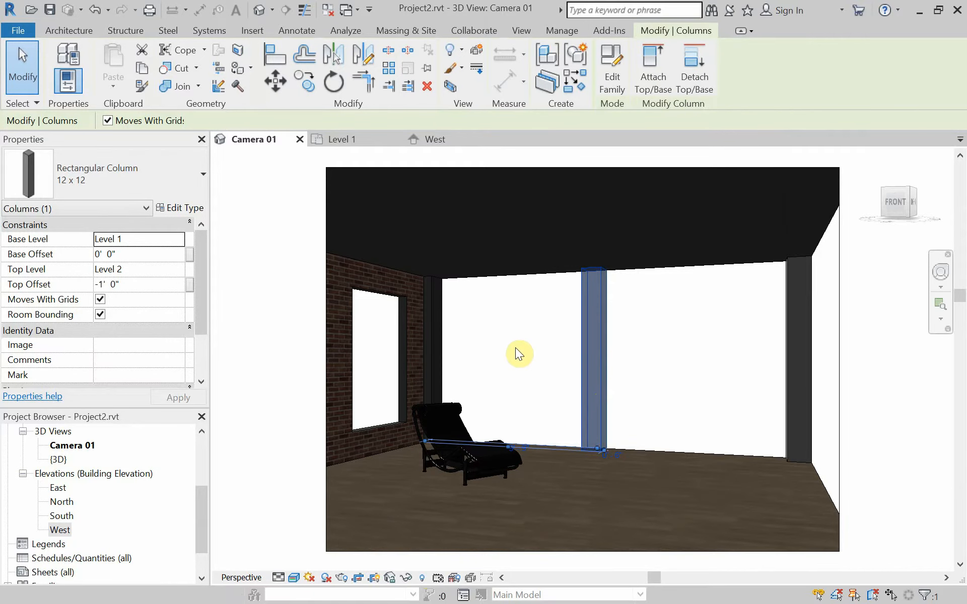
key(Delete)
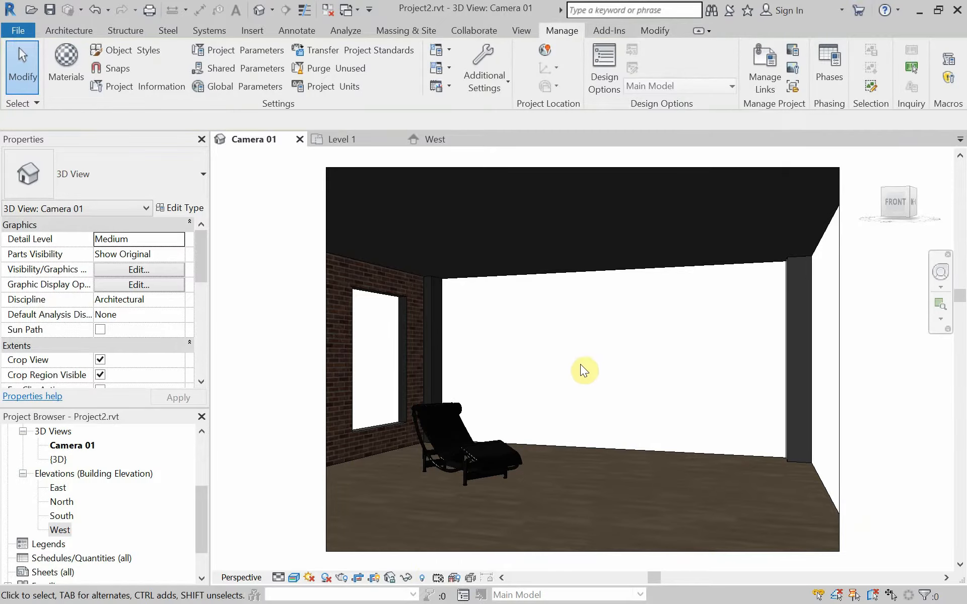
Reveal the hidden elements, unhide the middle column by element, and leave Reveal Hidden Elements mode.
click(422, 579)
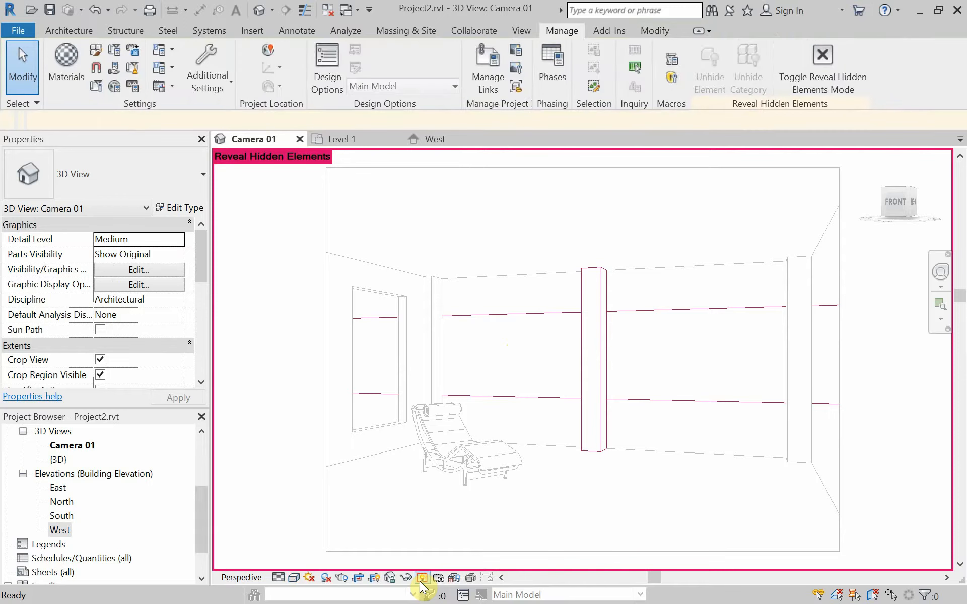
click(601, 420)
right_click(601, 420)
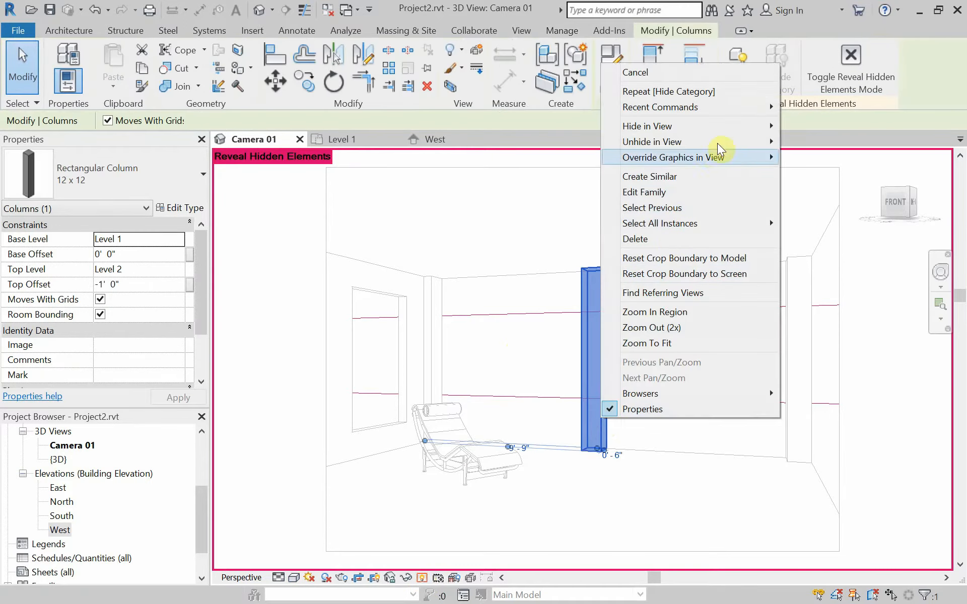
mouse_move(718, 142)
click(806, 144)
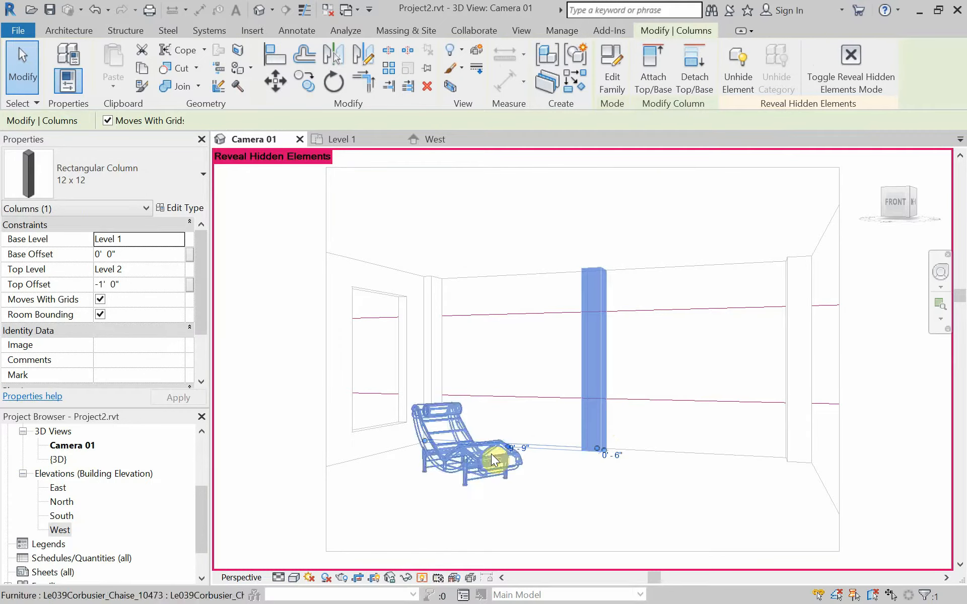
click(422, 579)
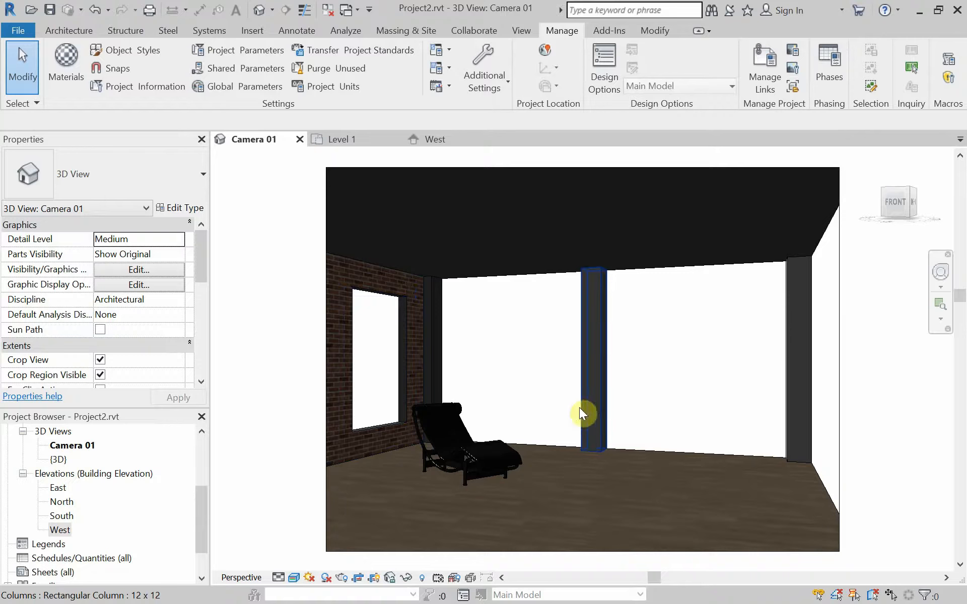
Save the project.
click(18, 31)
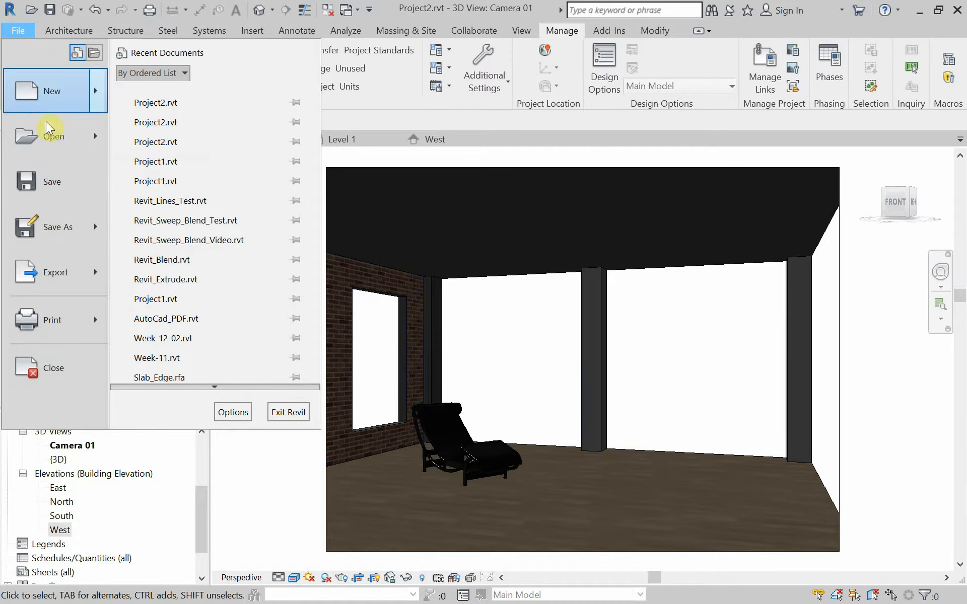
click(45, 182)
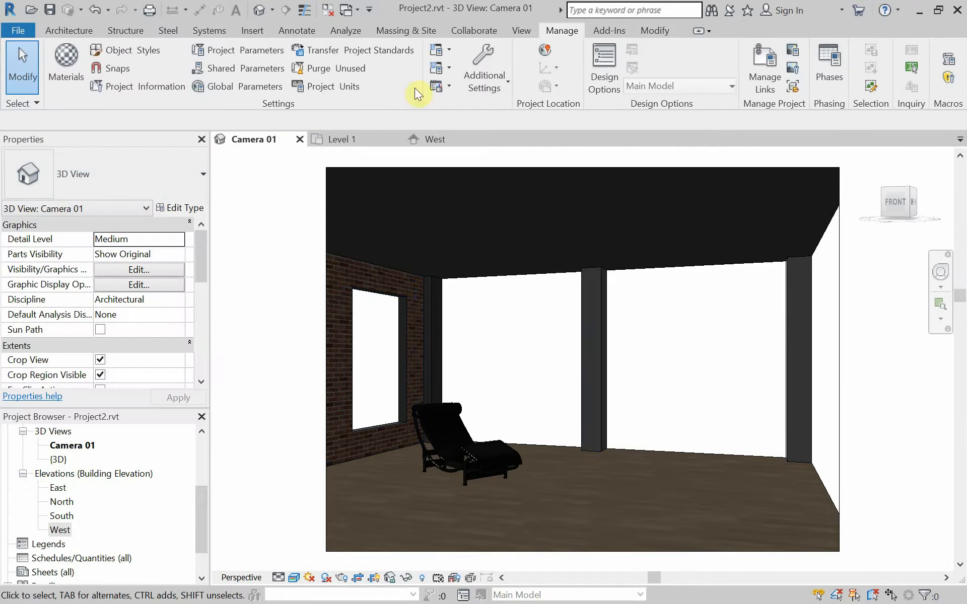
Render the Camera 01 view at Draft quality and Screen resolution with the Exterior: Sun only lighting scheme.
click(649, 32)
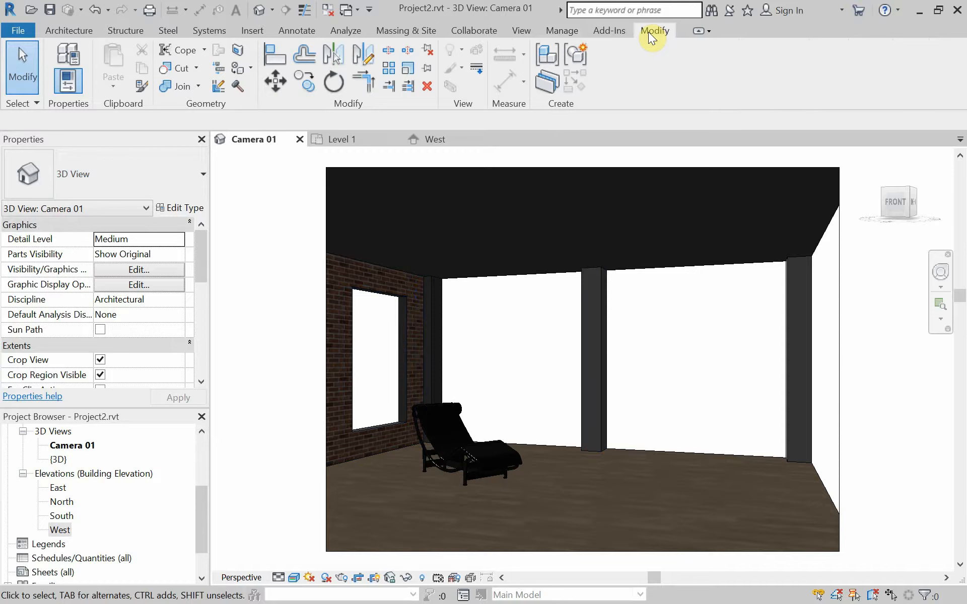
click(521, 32)
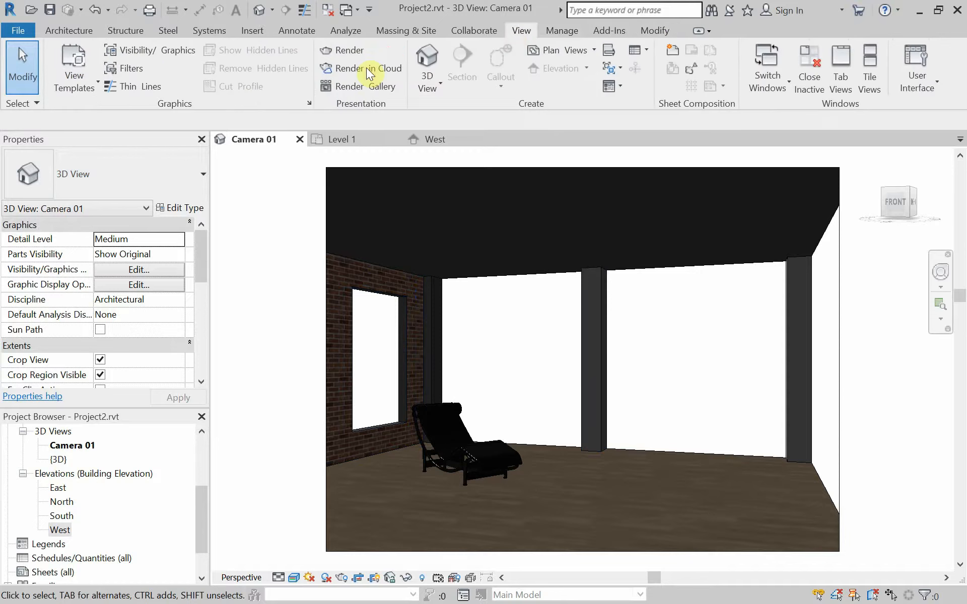
click(347, 49)
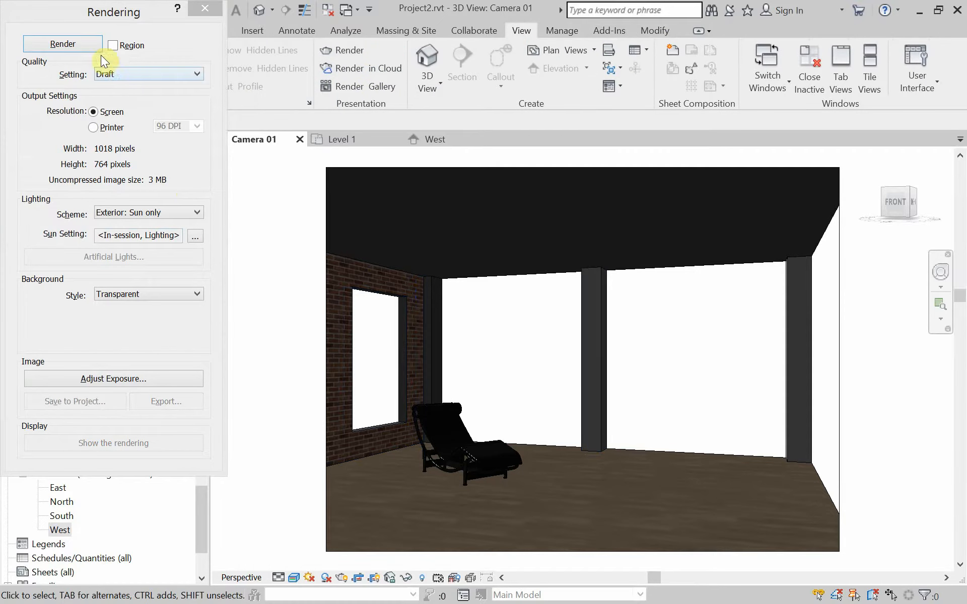
click(79, 44)
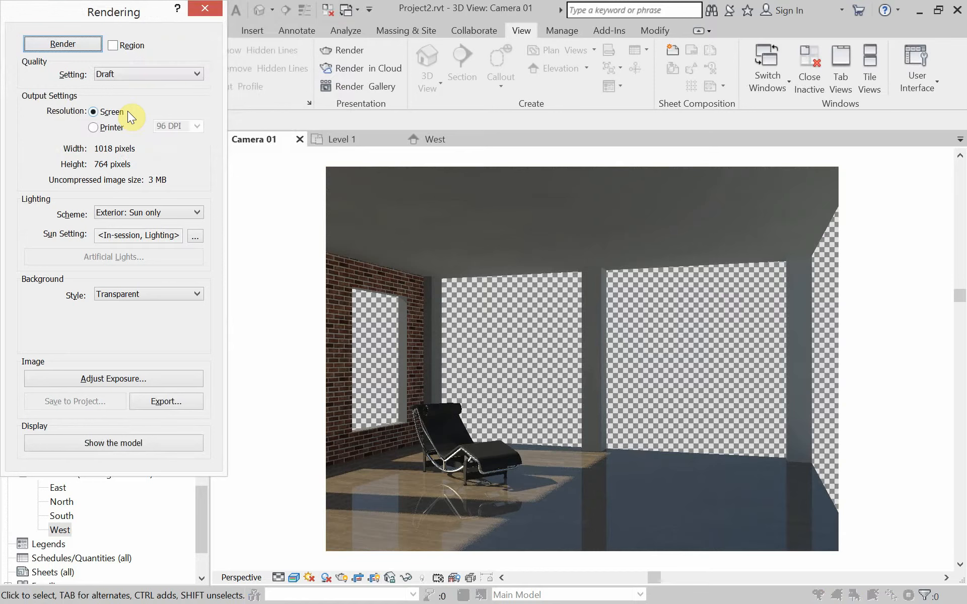
Brighten the rendered image by setting its exposure value to about 12.22, applying the change and accepting the exposure settings.
click(101, 380)
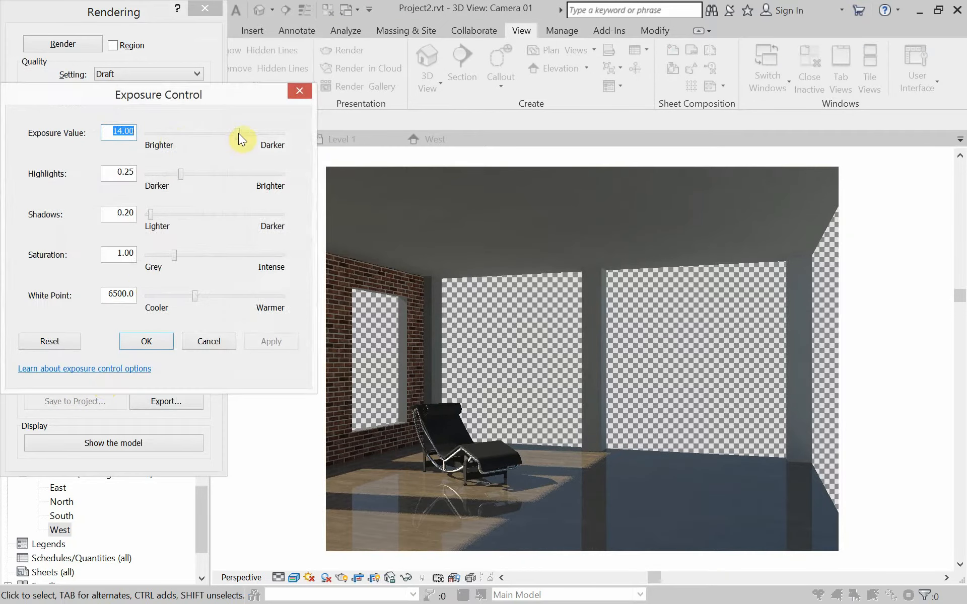
drag(237, 133, 216, 141)
click(261, 337)
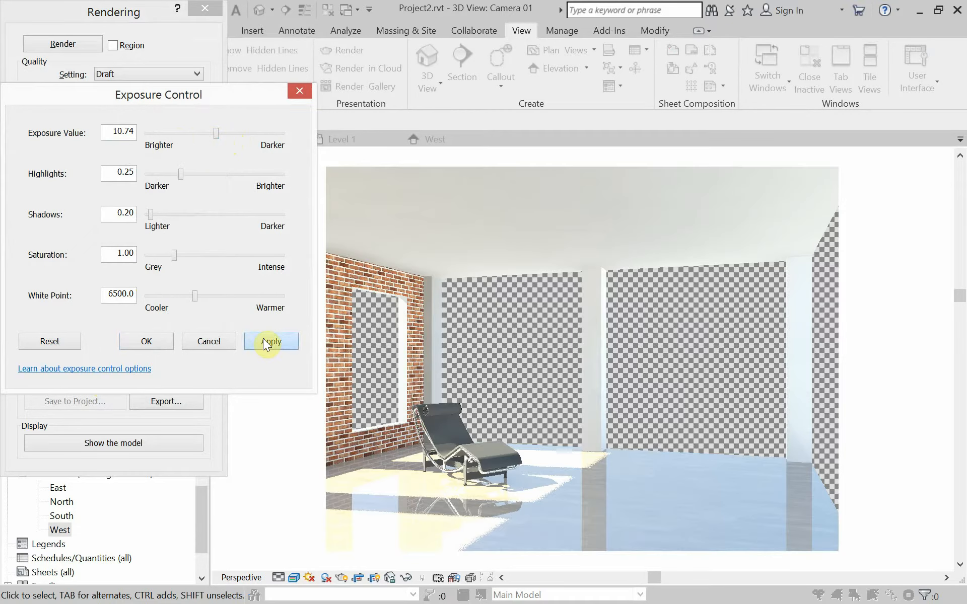
drag(215, 135, 219, 135)
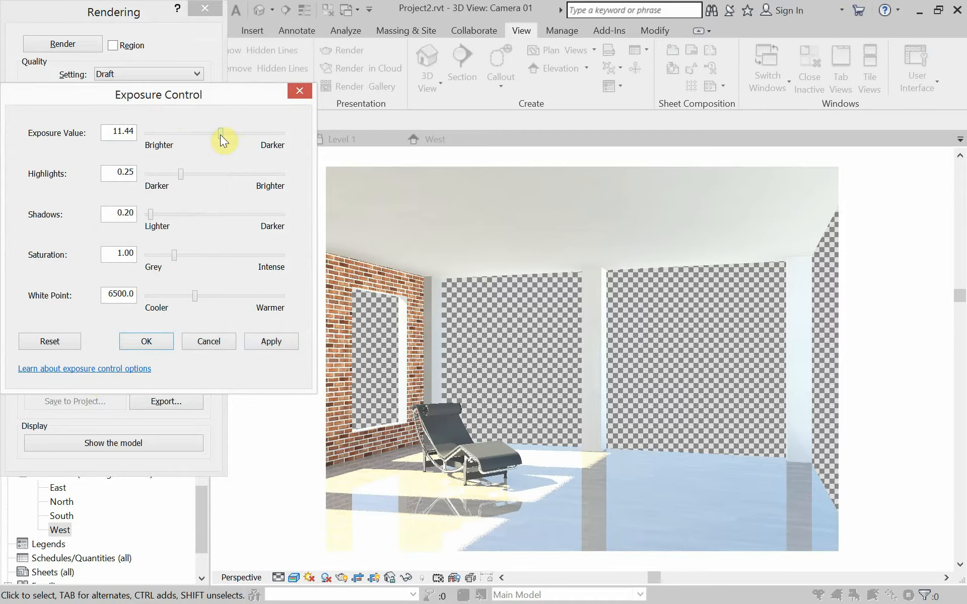
click(272, 340)
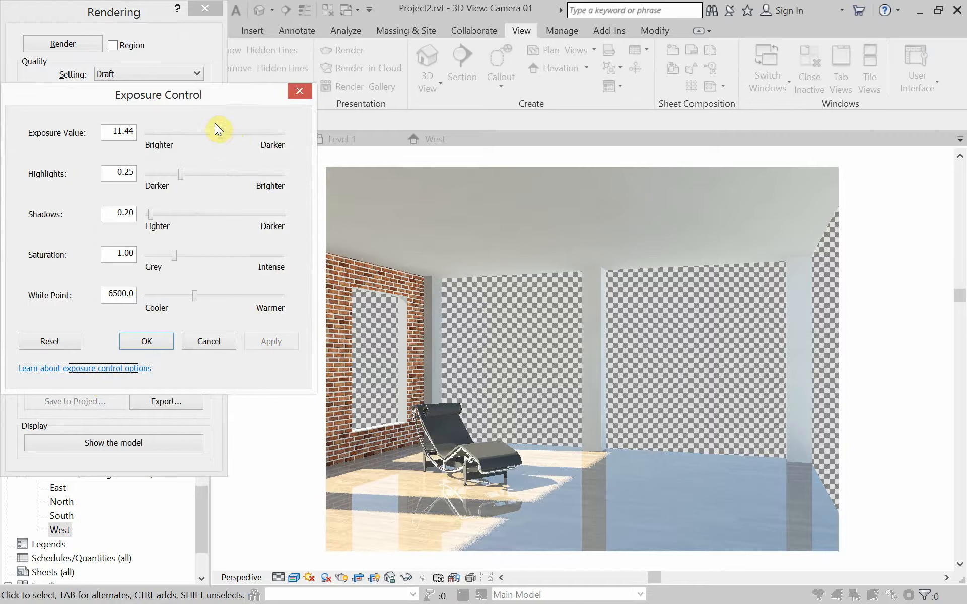
drag(219, 135, 221, 134)
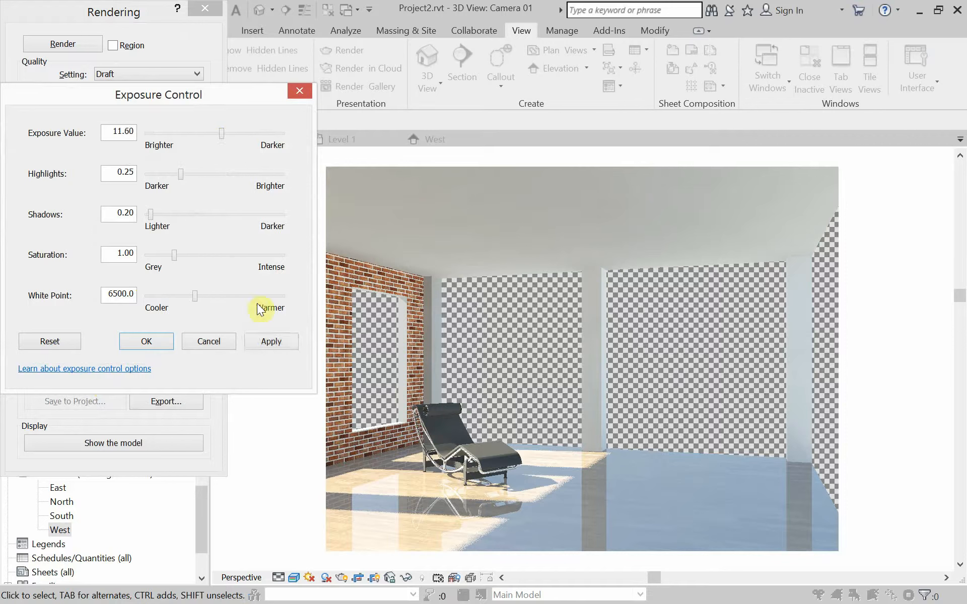
click(267, 341)
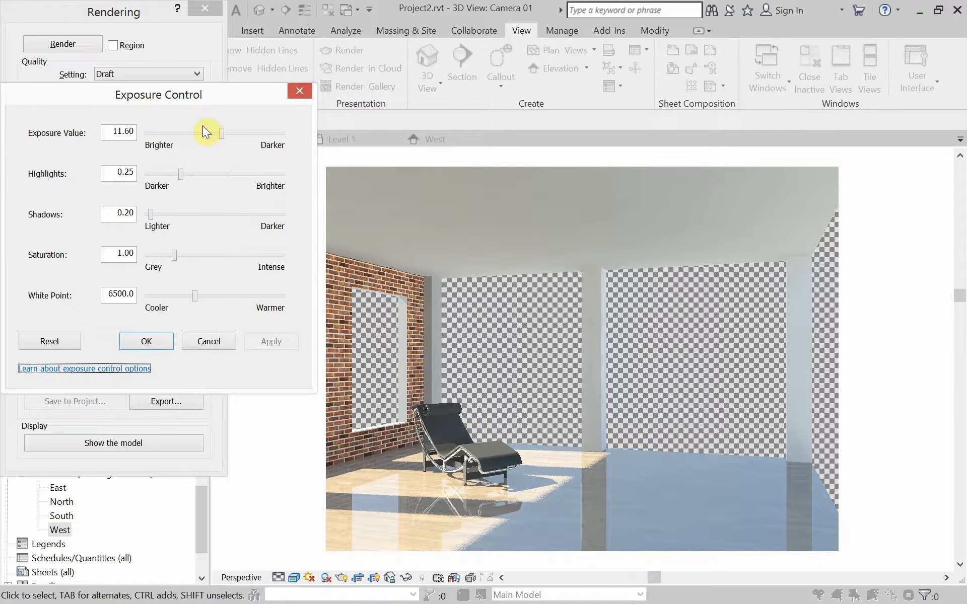
drag(220, 135, 225, 135)
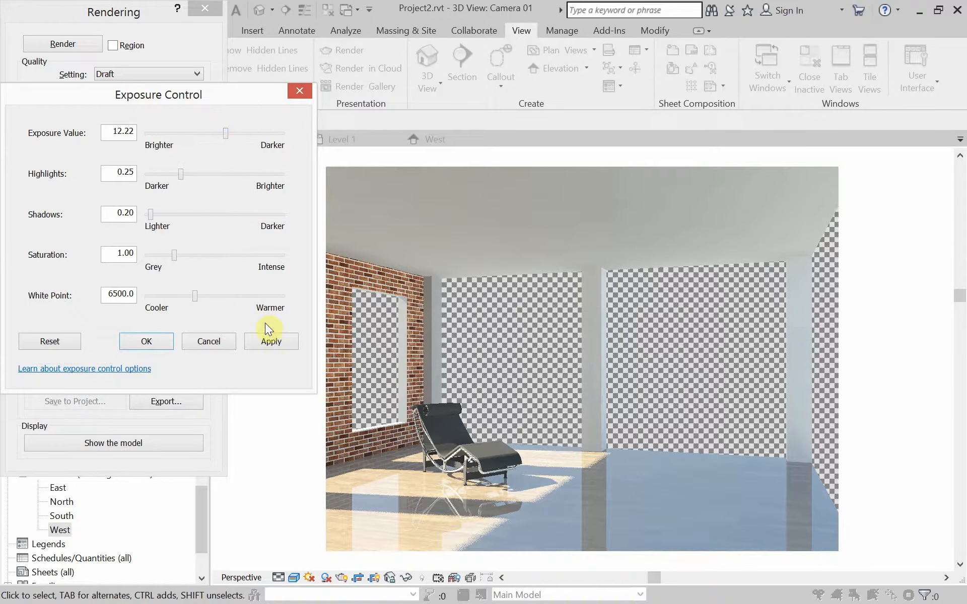
click(270, 344)
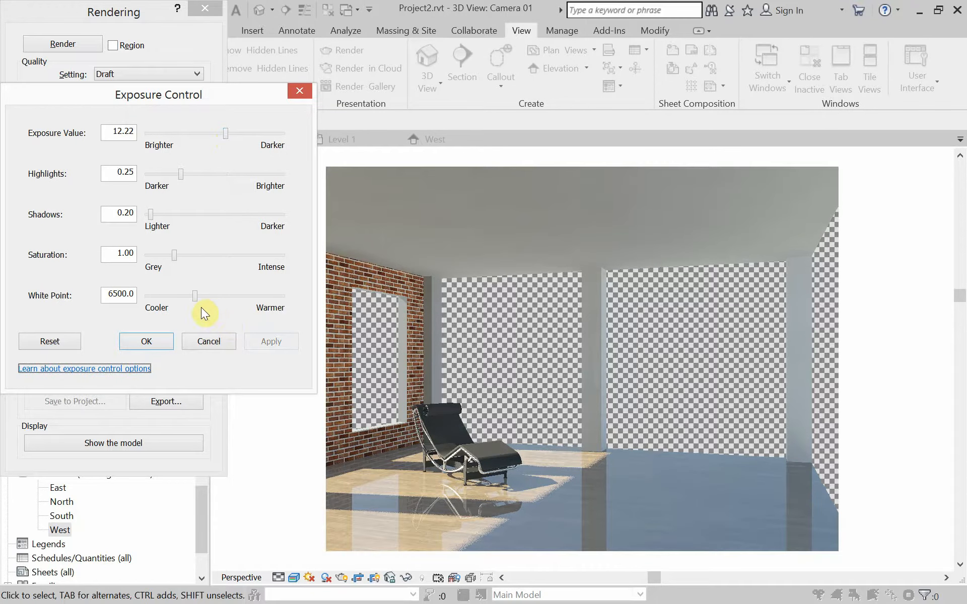
click(146, 344)
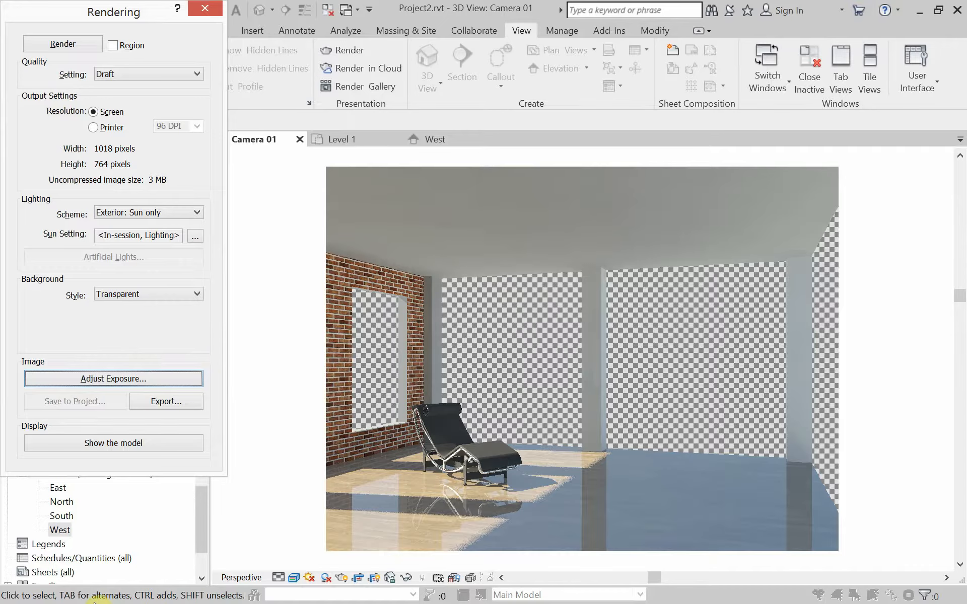
Switch to Chrome, close the brick image page and search Google Images for "white marble seamless texture".
key(alt+Tab)
click(297, 341)
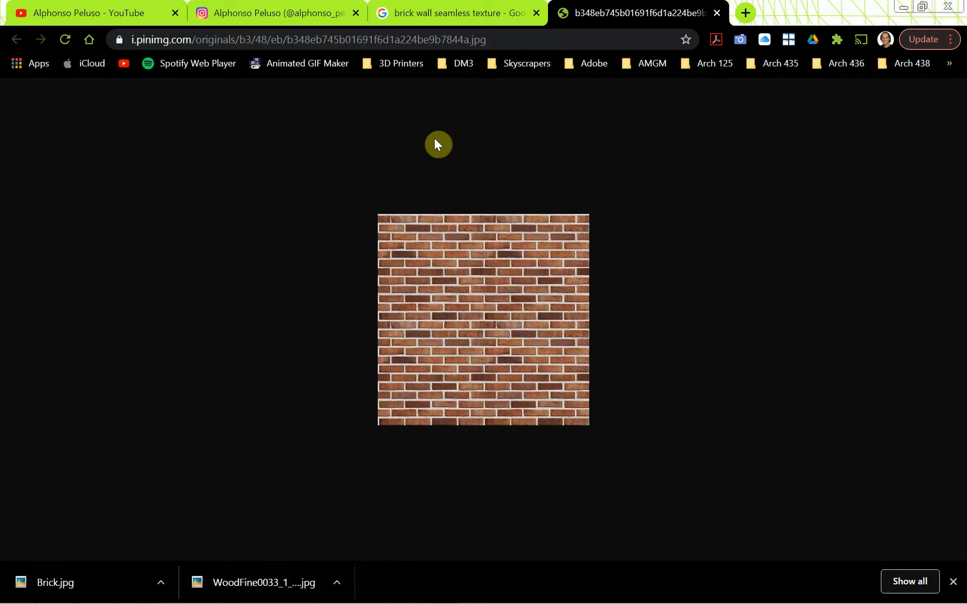
click(717, 13)
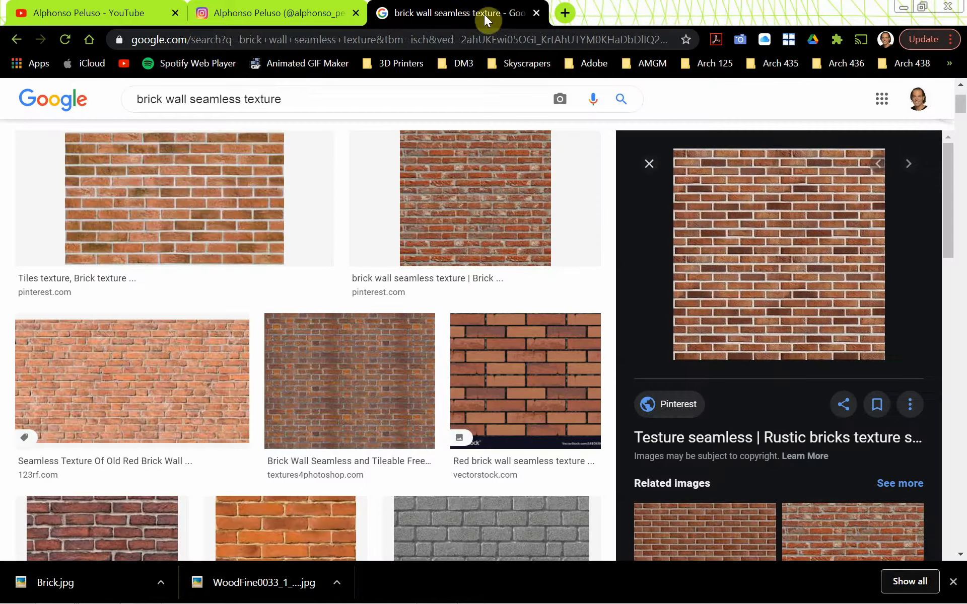
scroll(398, 211, up, 2)
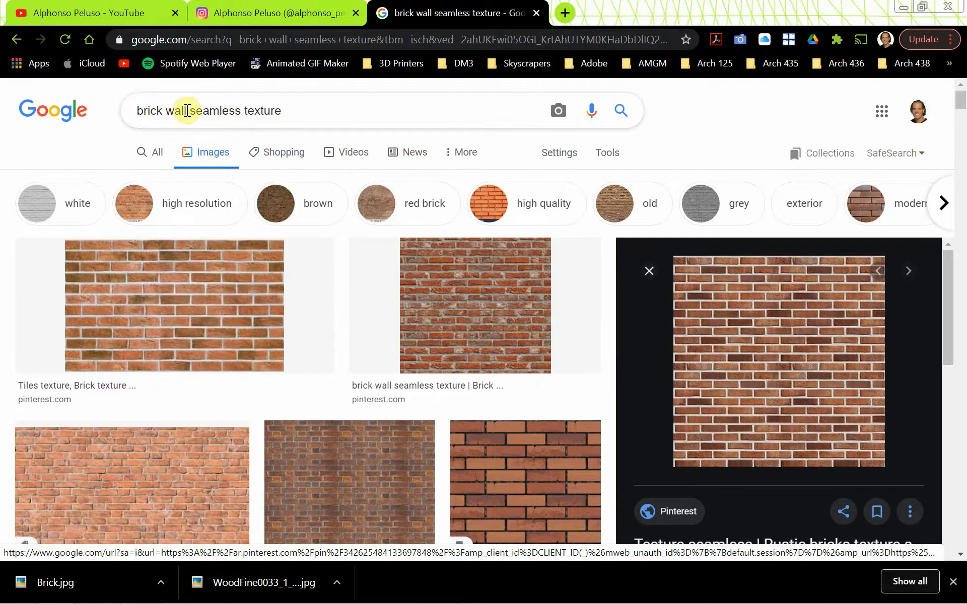
drag(187, 110, 86, 129)
text(wh)
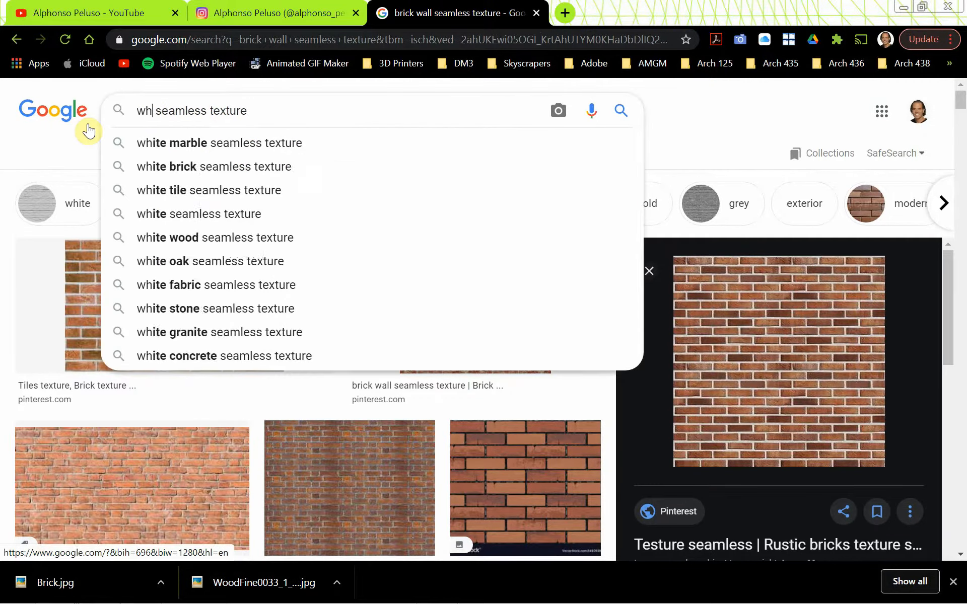
text(ite marb)
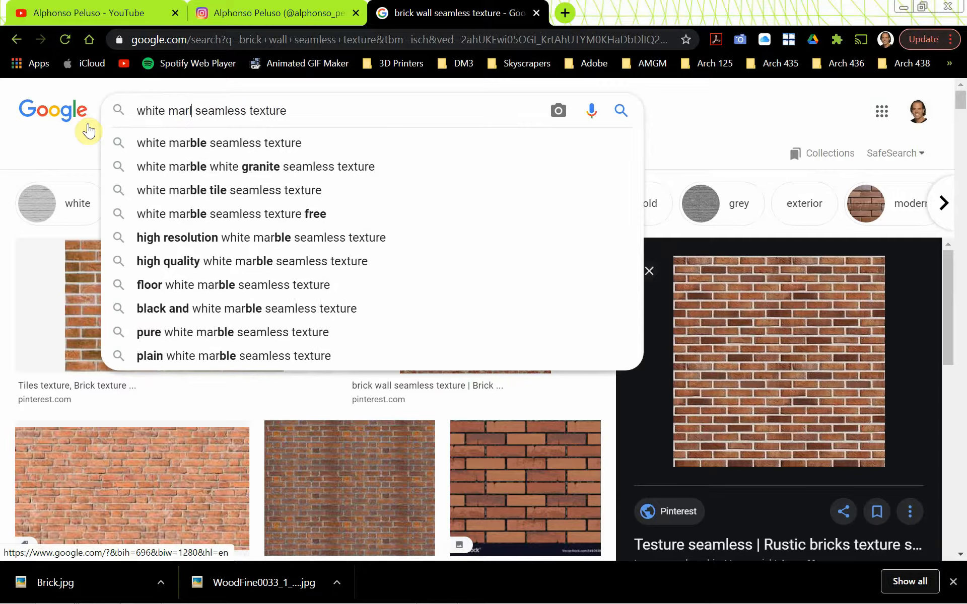
text(l)
key(BackSpace)
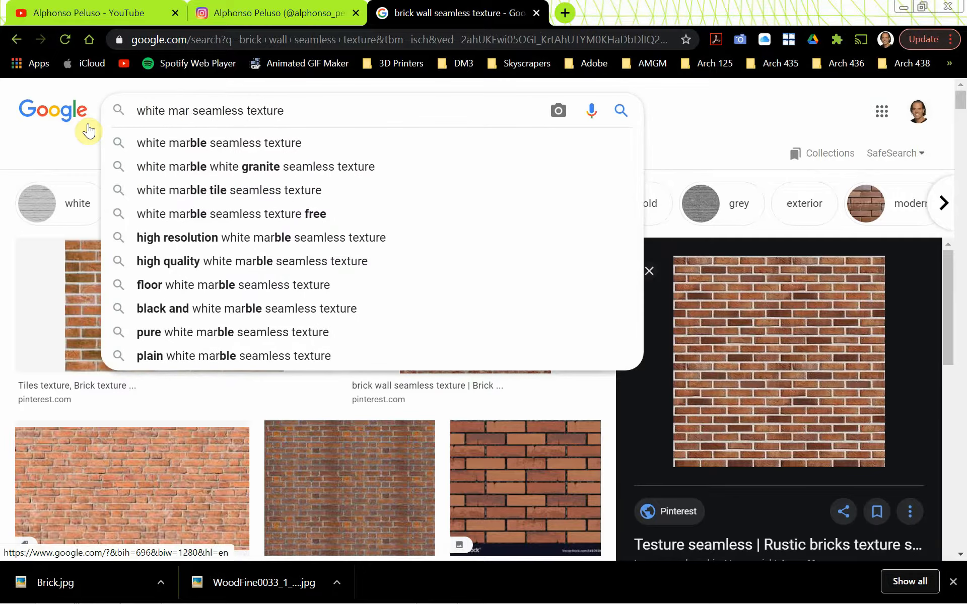
text(ble)
key(Return)
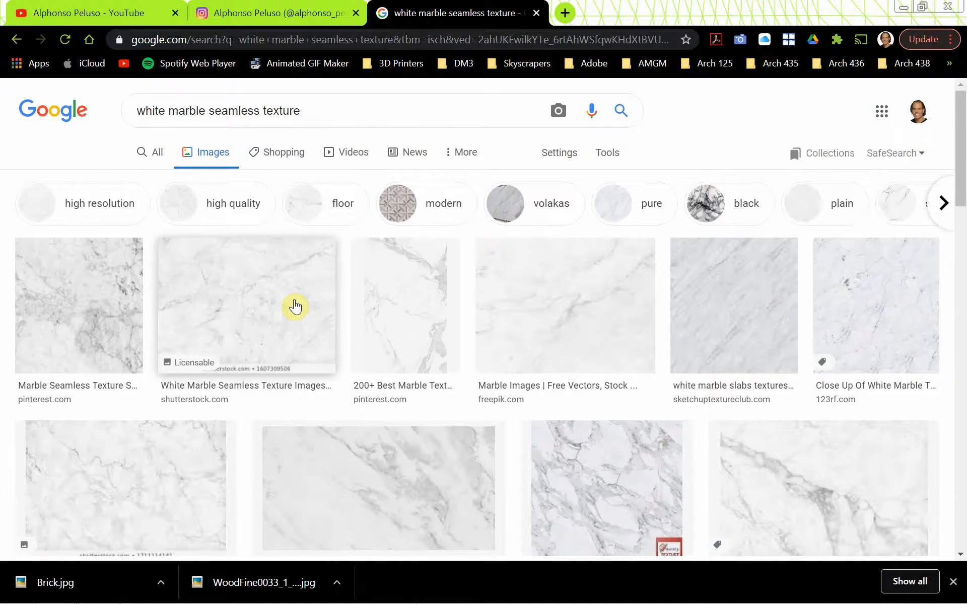
Open the white marble slabs texture image from sketchuptextureclub.com on its own page.
scroll(295, 306, down, 1)
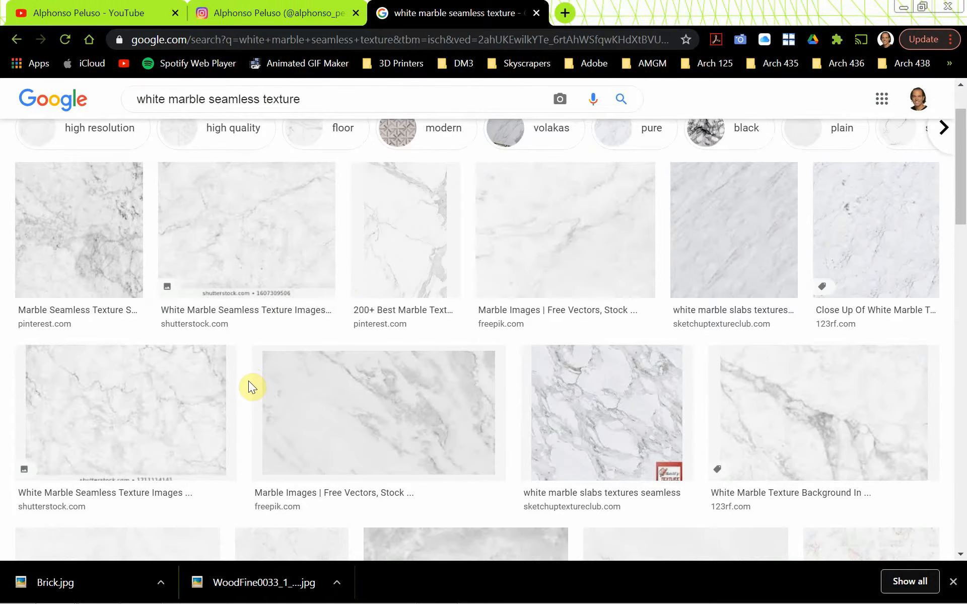
click(693, 241)
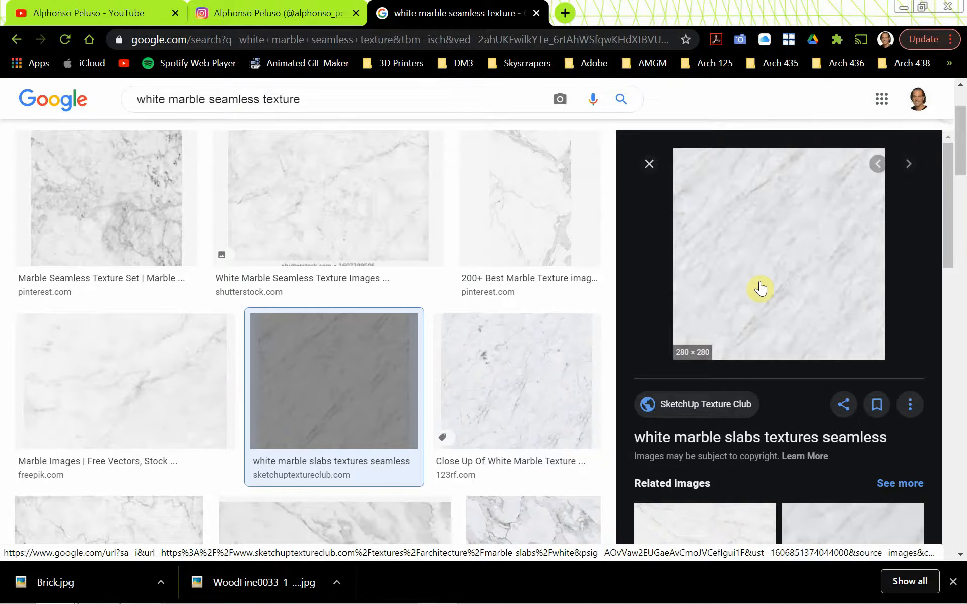
right_click(795, 276)
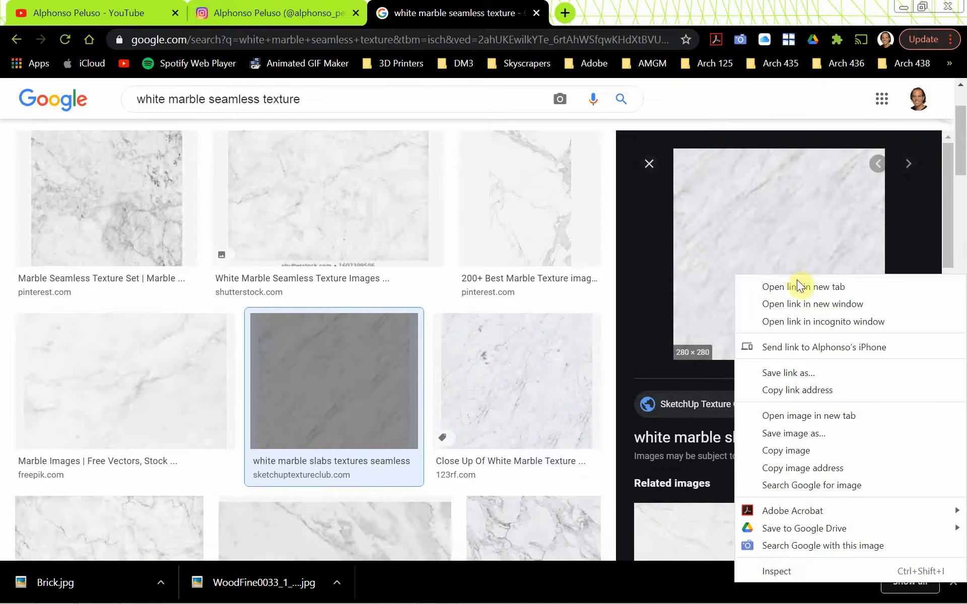
click(824, 416)
click(619, 19)
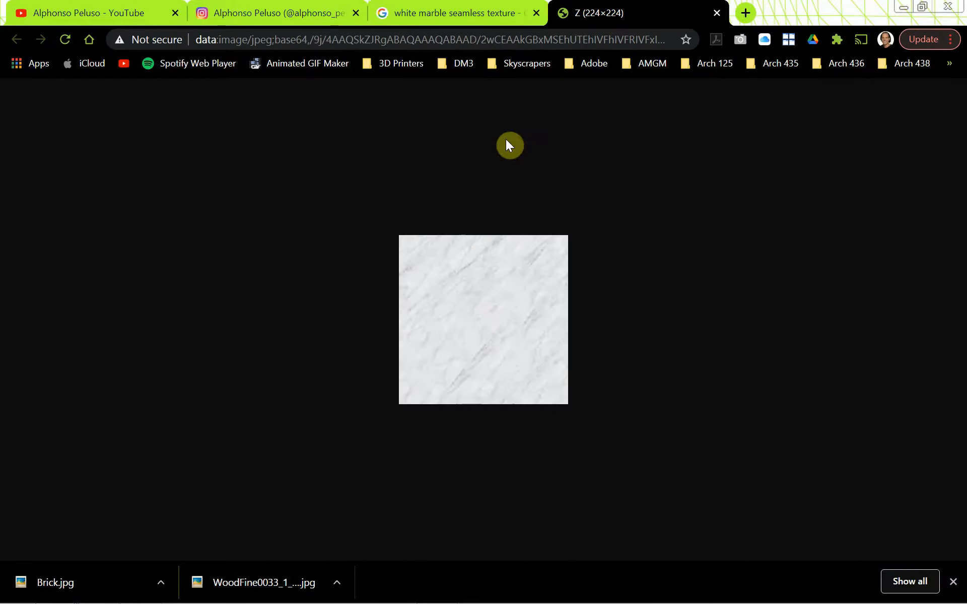
Save the marble texture image as a JPEG named Marble in the Revit_Materials folder.
right_click(479, 317)
click(504, 343)
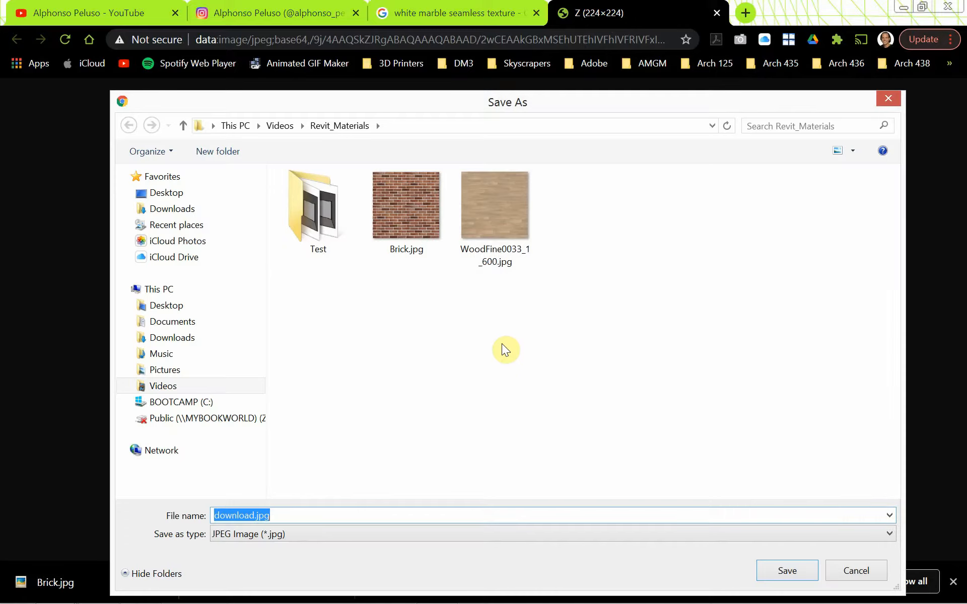
text(Marble)
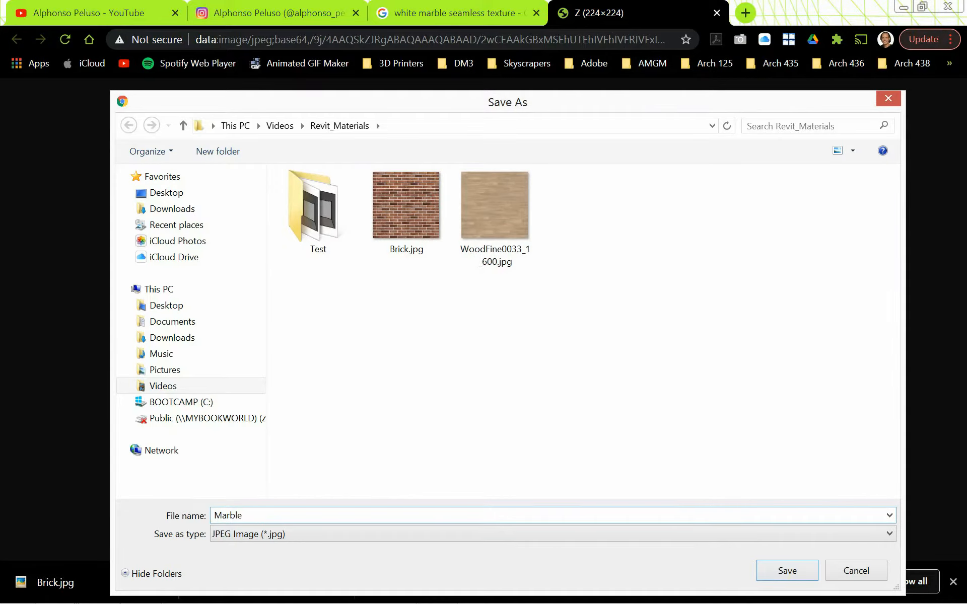
click(789, 572)
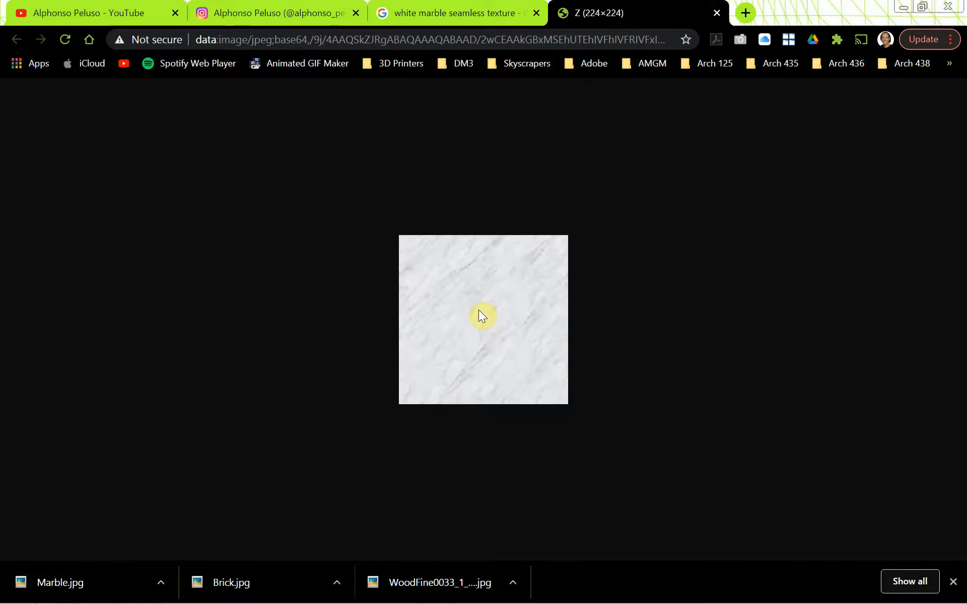
Switch back to Revit, close the Rendering dialog and create a new material in the Material Browser.
key(alt+Tab)
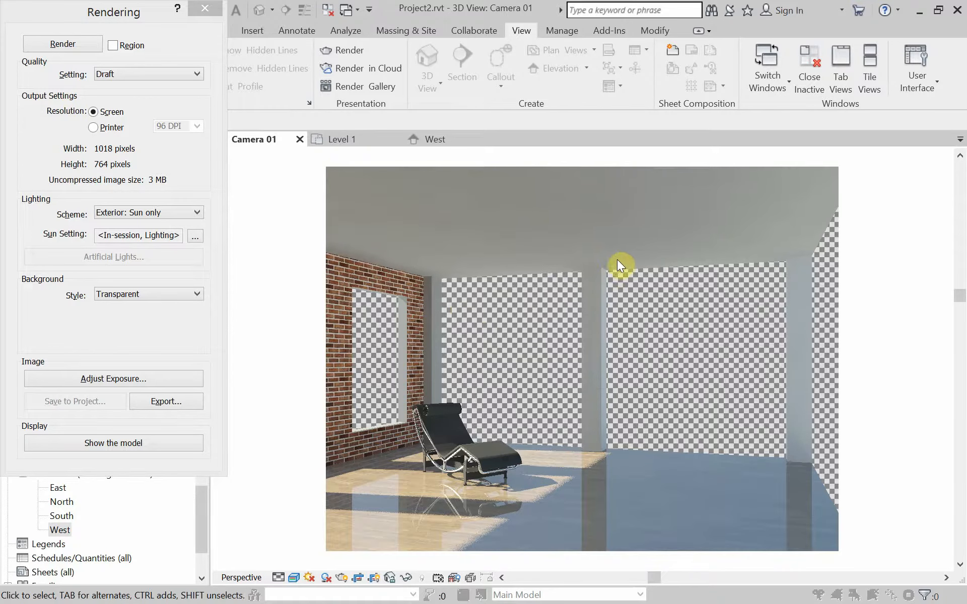
click(204, 8)
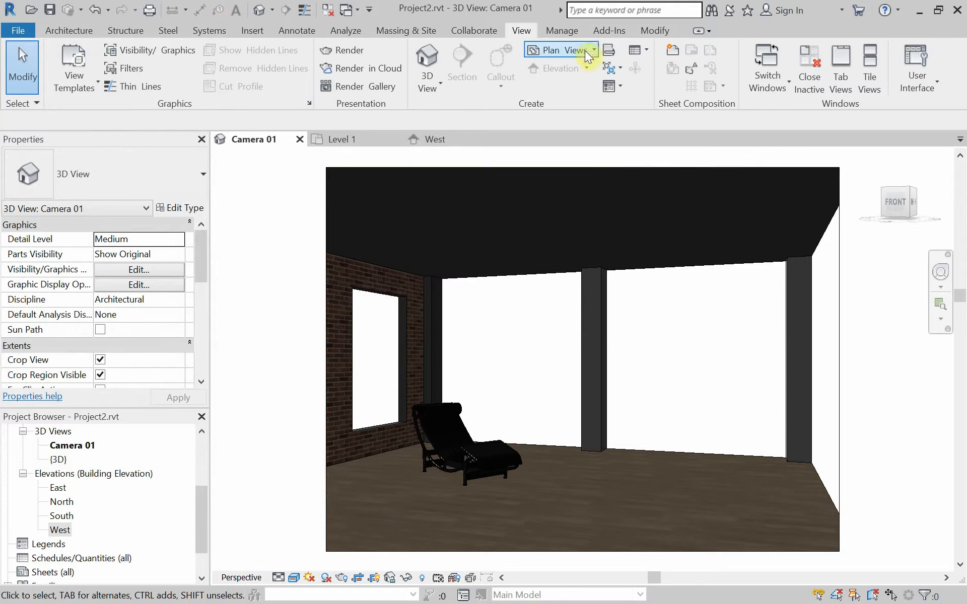
click(557, 31)
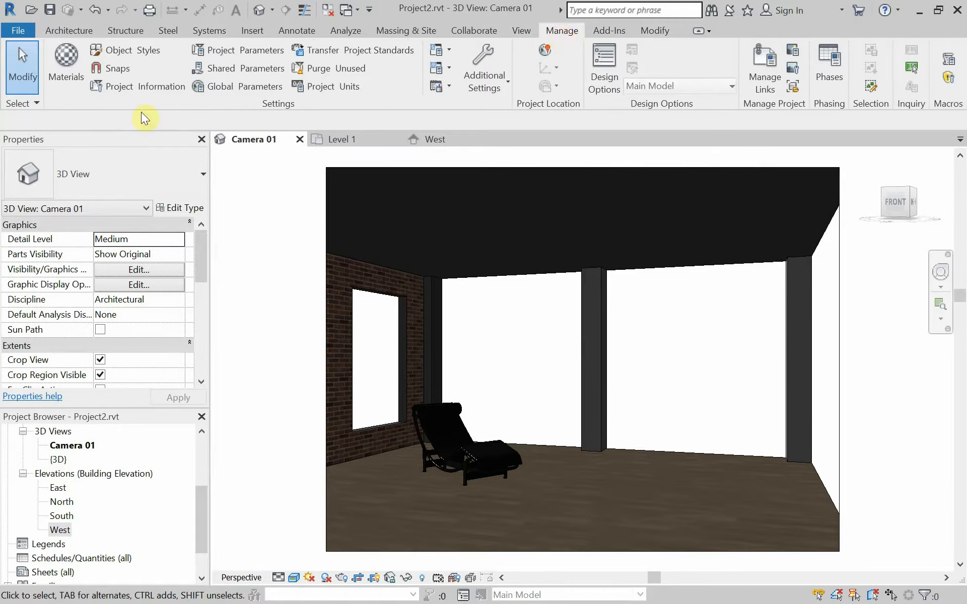
click(62, 78)
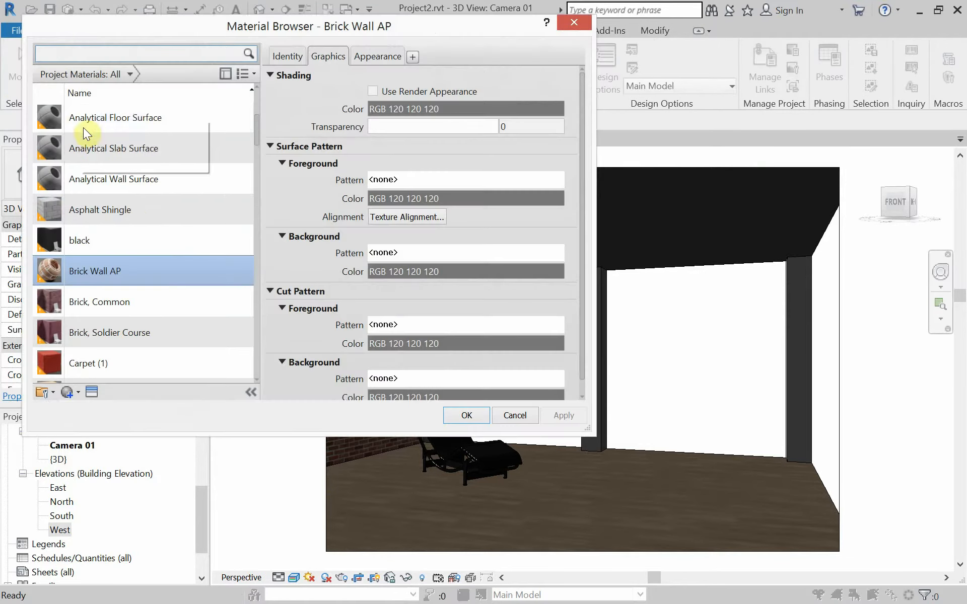
click(79, 393)
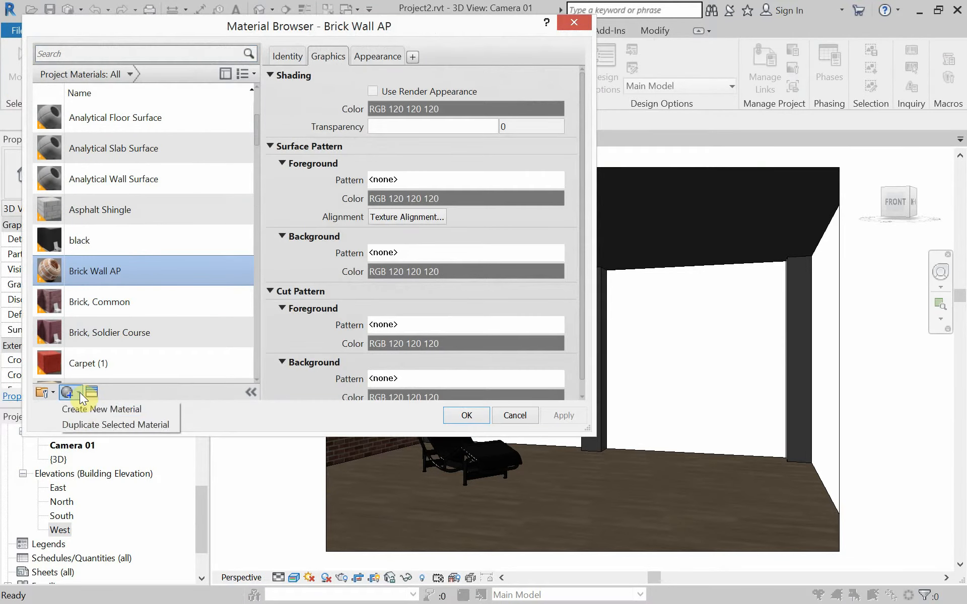
click(78, 410)
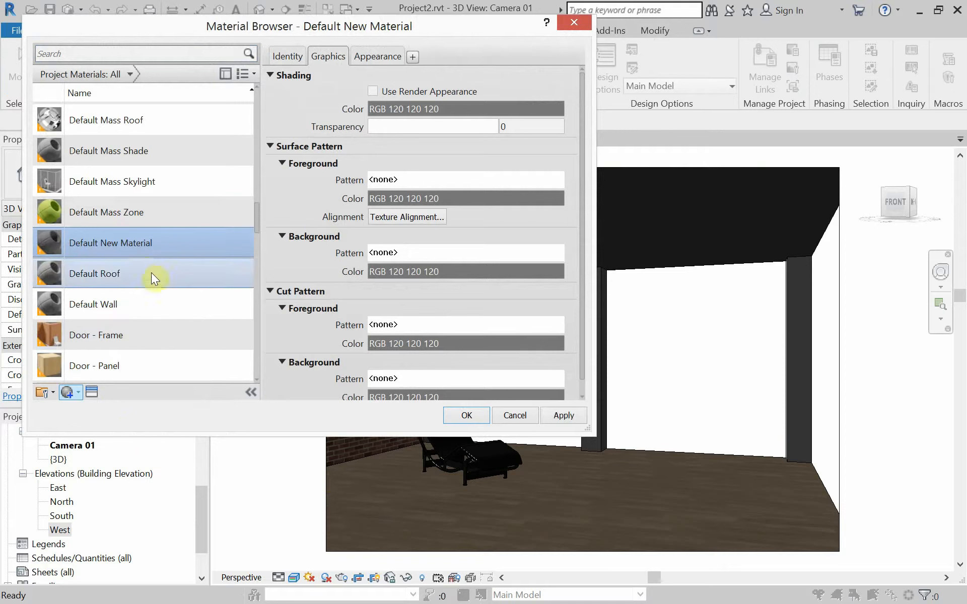
Rename the new default material to Marble AP.
right_click(132, 247)
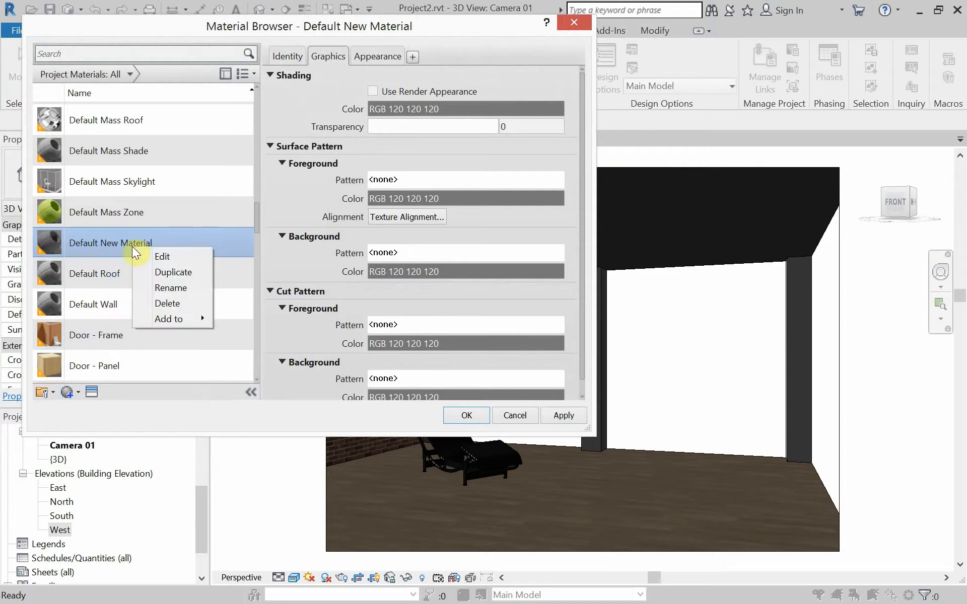
click(168, 291)
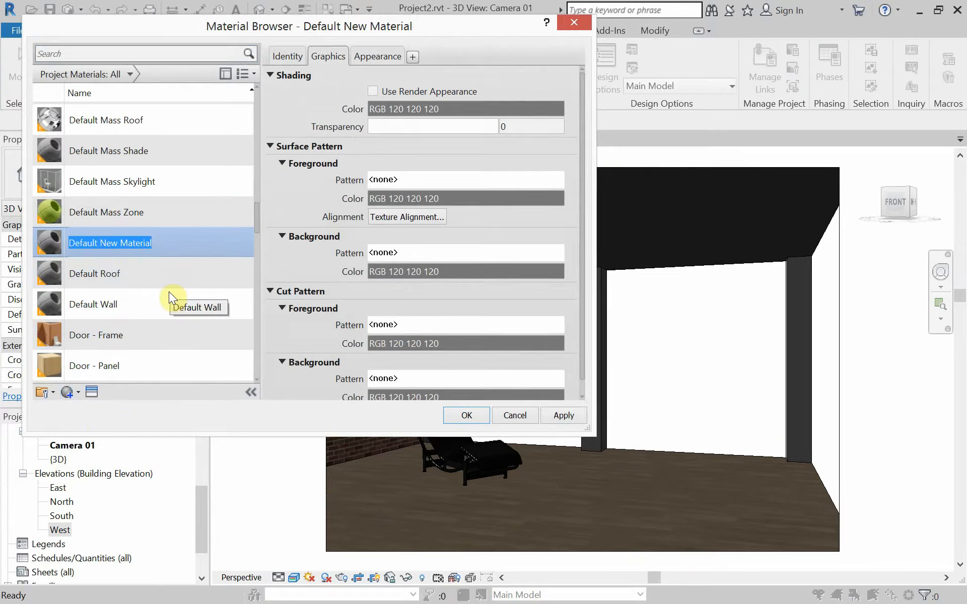
text(Marb)
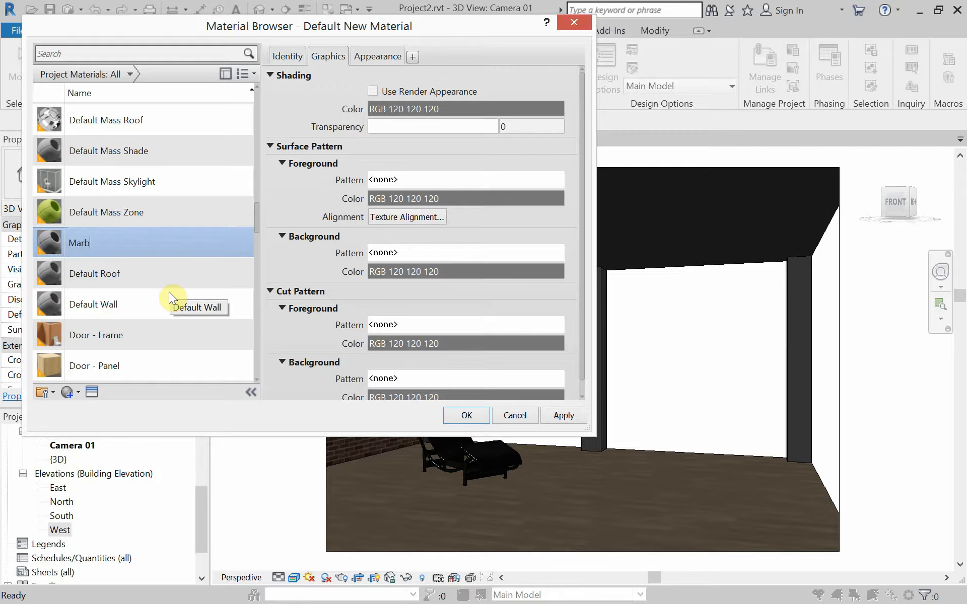
text(le AP)
Assign Marble.jpg from the Revit_Materials folder as the generic appearance image of the Marble AP material.
click(383, 62)
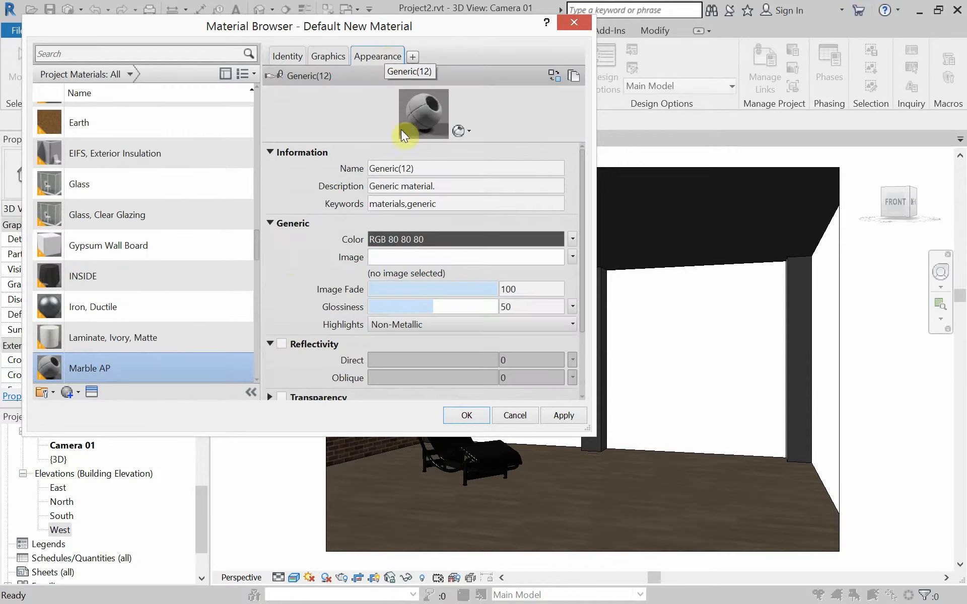
click(575, 257)
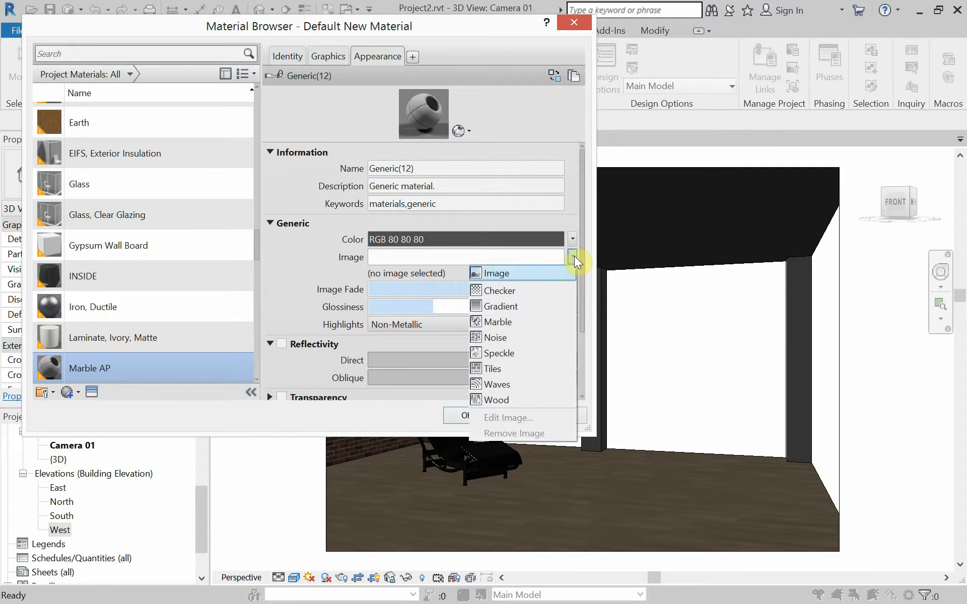
click(557, 269)
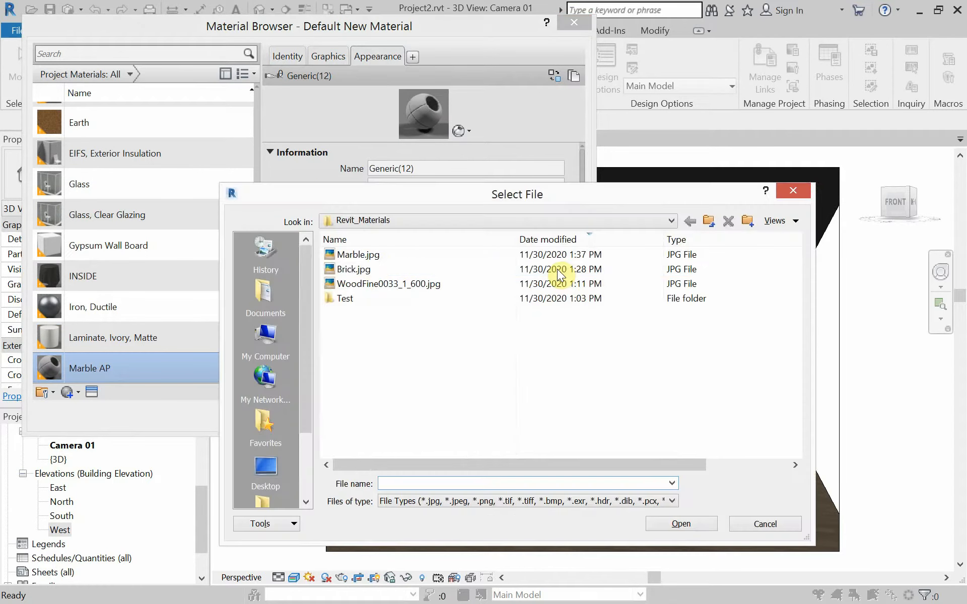
double_click(368, 258)
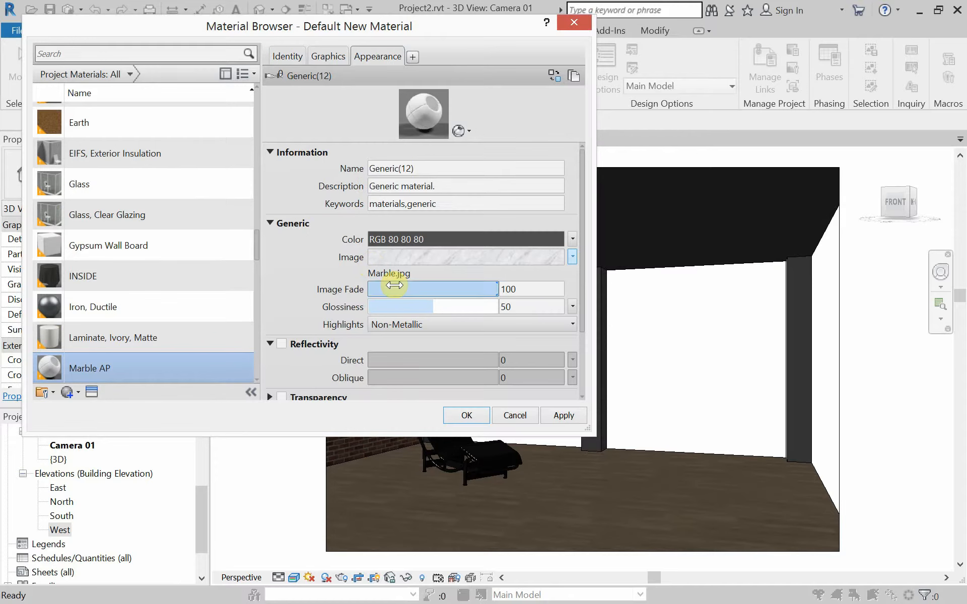
Set the marble texture's sample size to 2 feet wide, then apply the material changes and close the Material Browser.
click(572, 258)
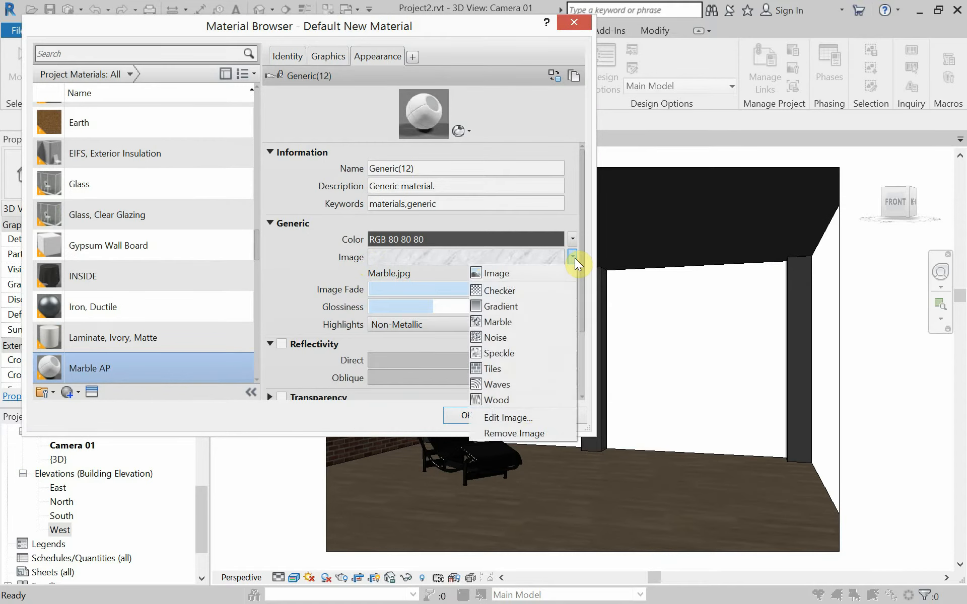
click(529, 418)
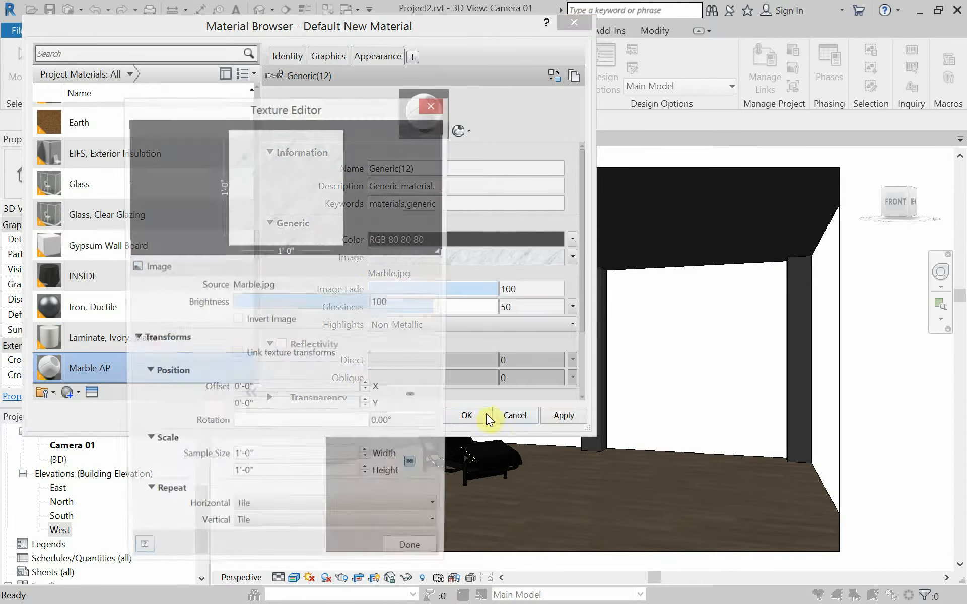
drag(252, 464, 195, 459)
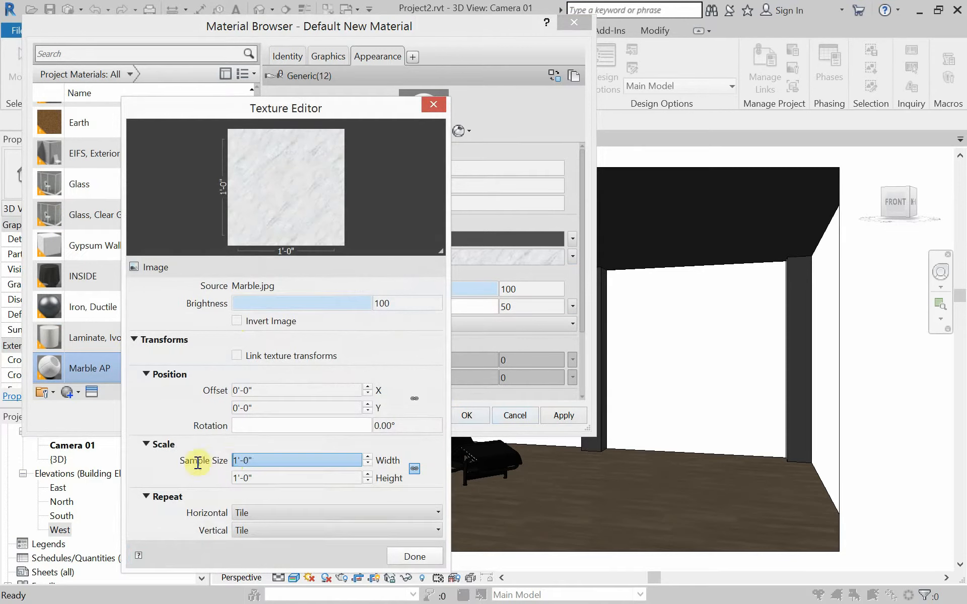
drag(253, 457, 202, 458)
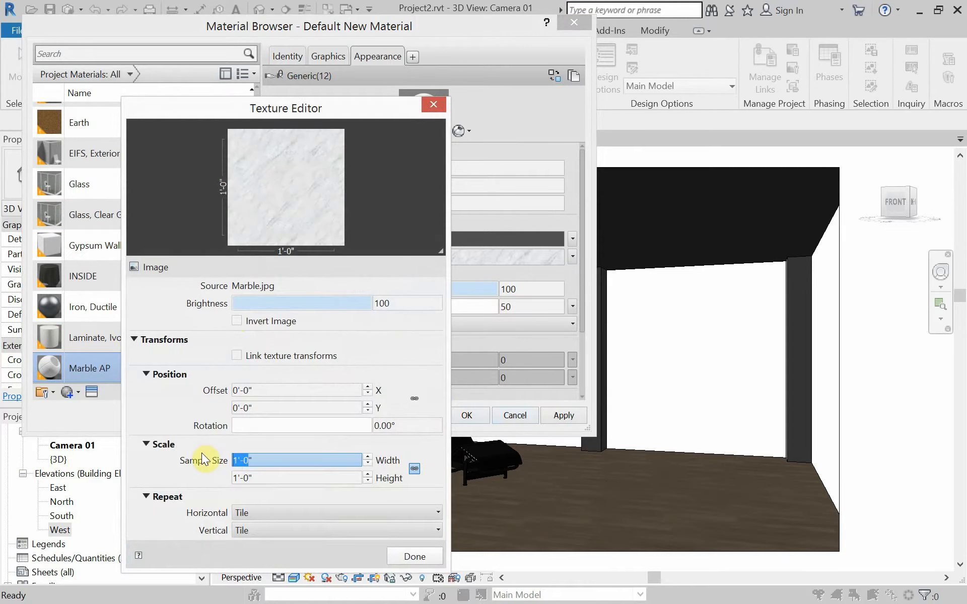
text(2)
click(294, 477)
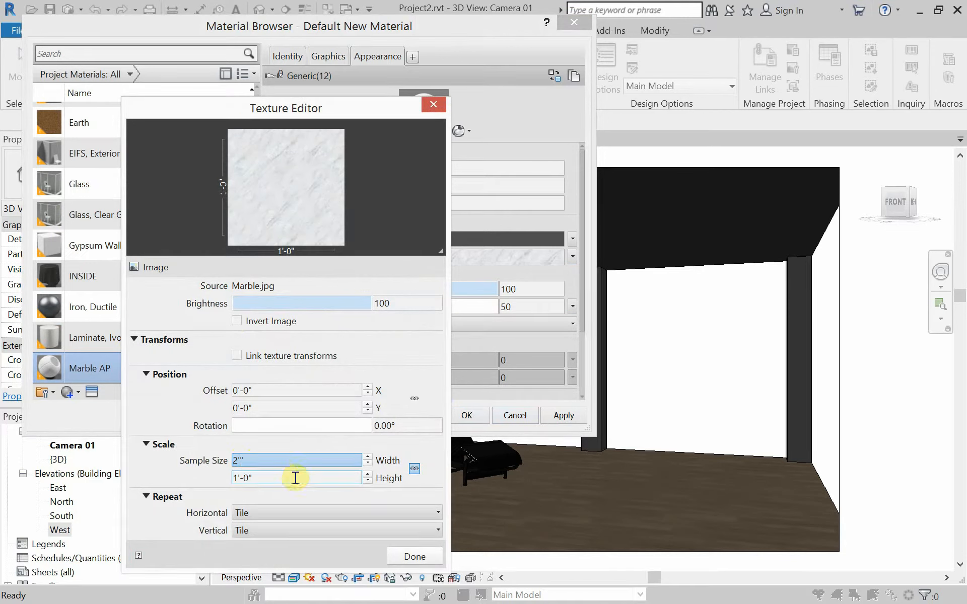
key(Return)
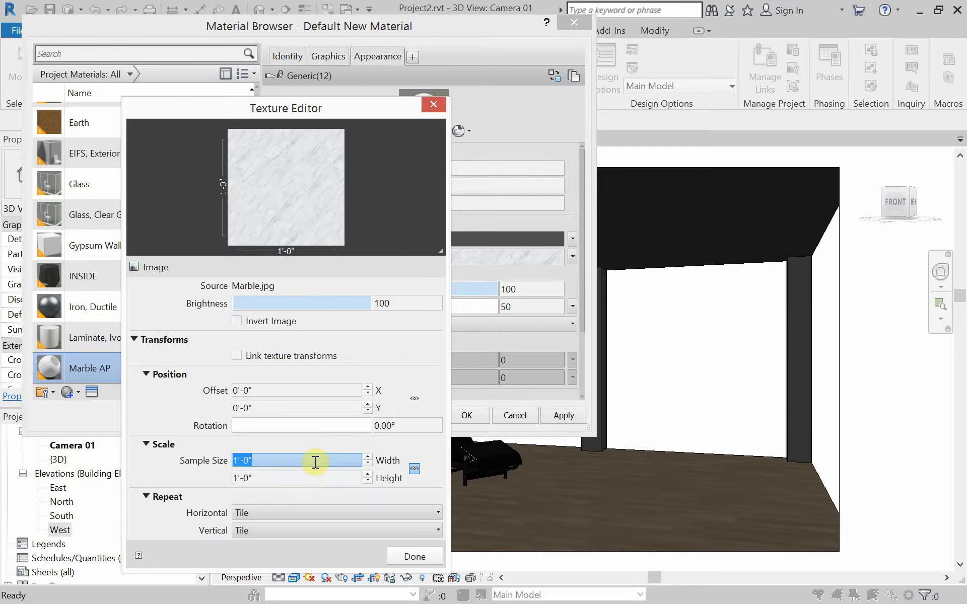
text(2)
key(Return)
click(400, 556)
click(565, 416)
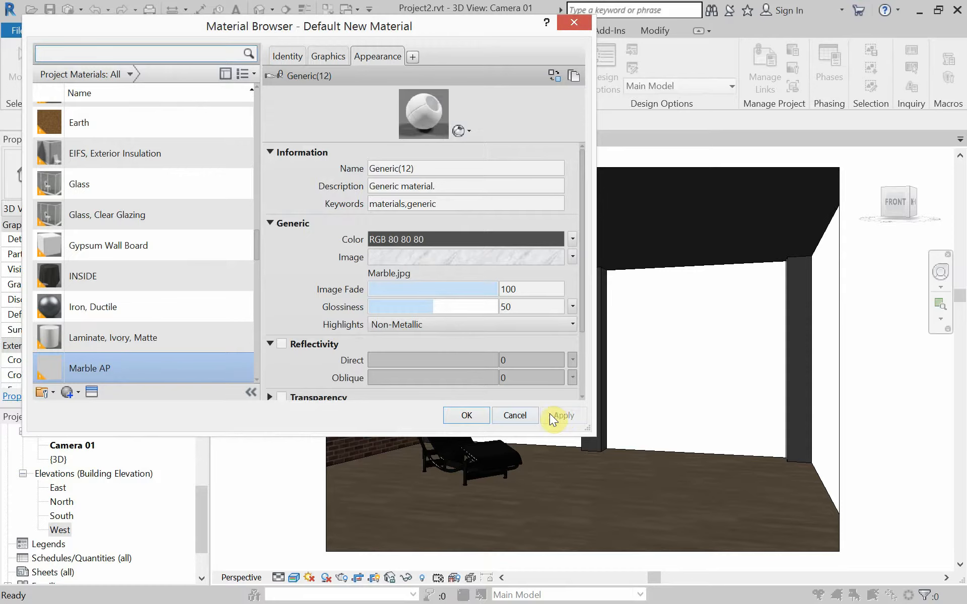
click(466, 416)
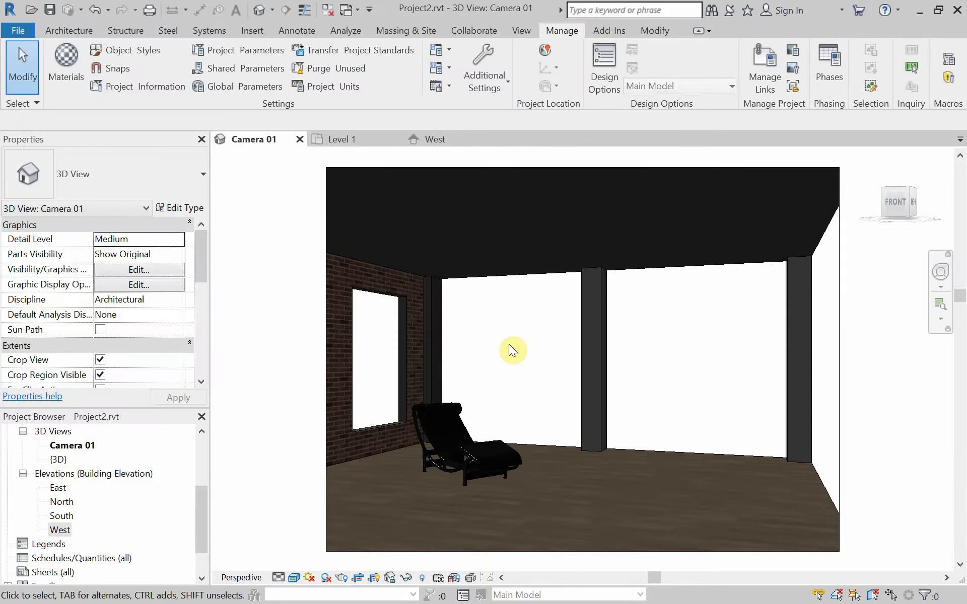
Paint the visible faces of the three columns in the Camera 01 view with the Marble AP material.
key(p)
key(a)
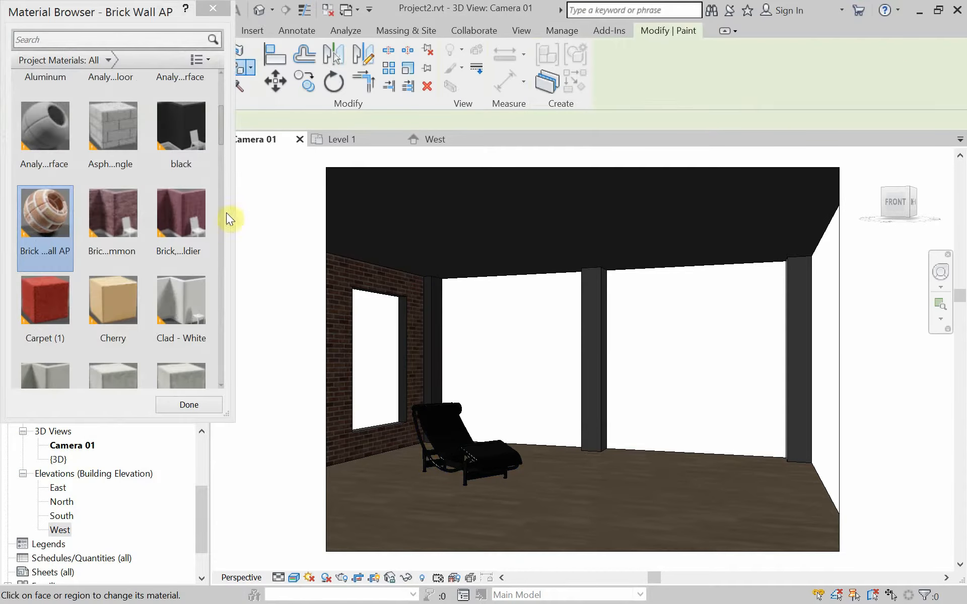
drag(223, 133, 214, 264)
click(115, 229)
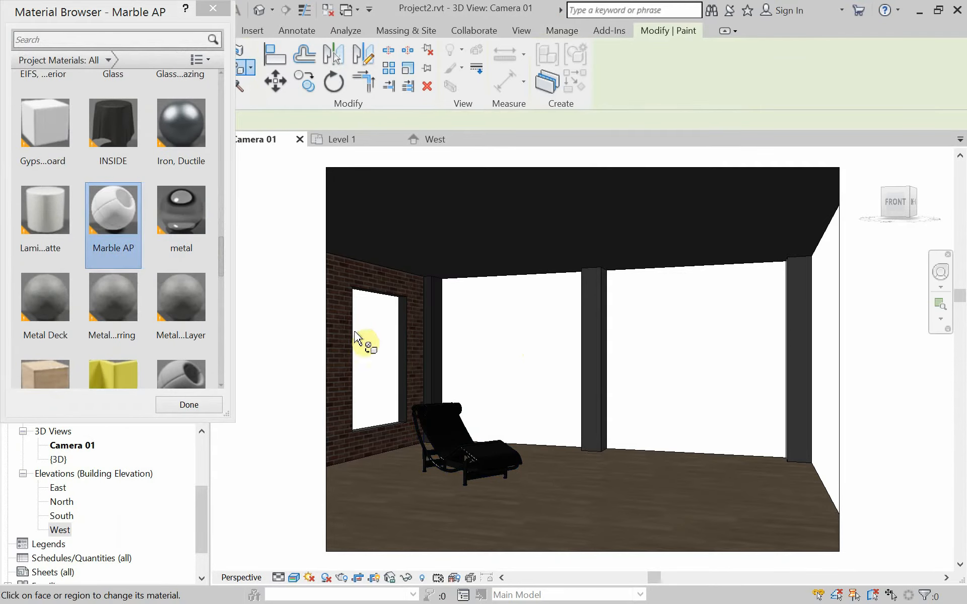
click(439, 343)
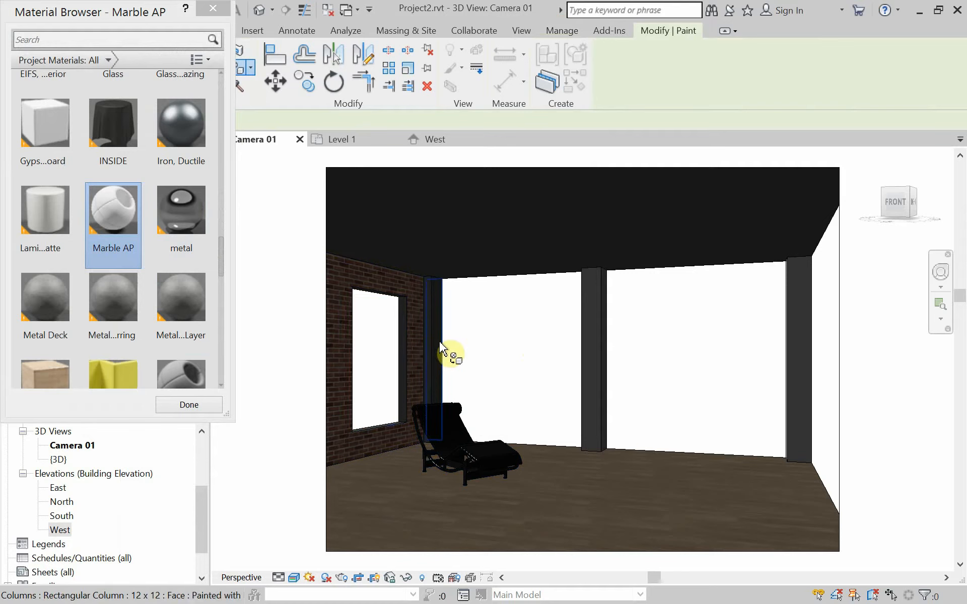
click(593, 365)
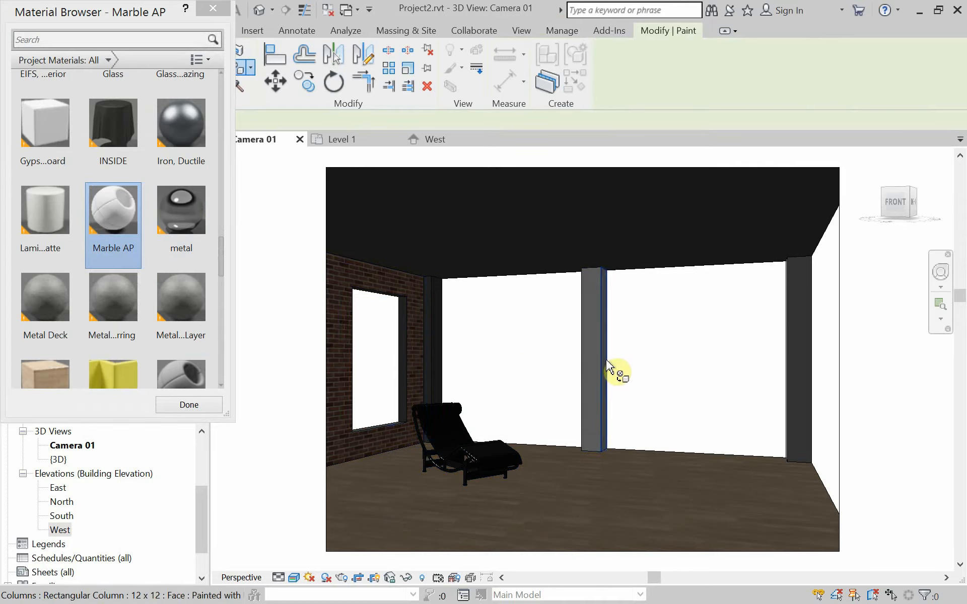
click(790, 383)
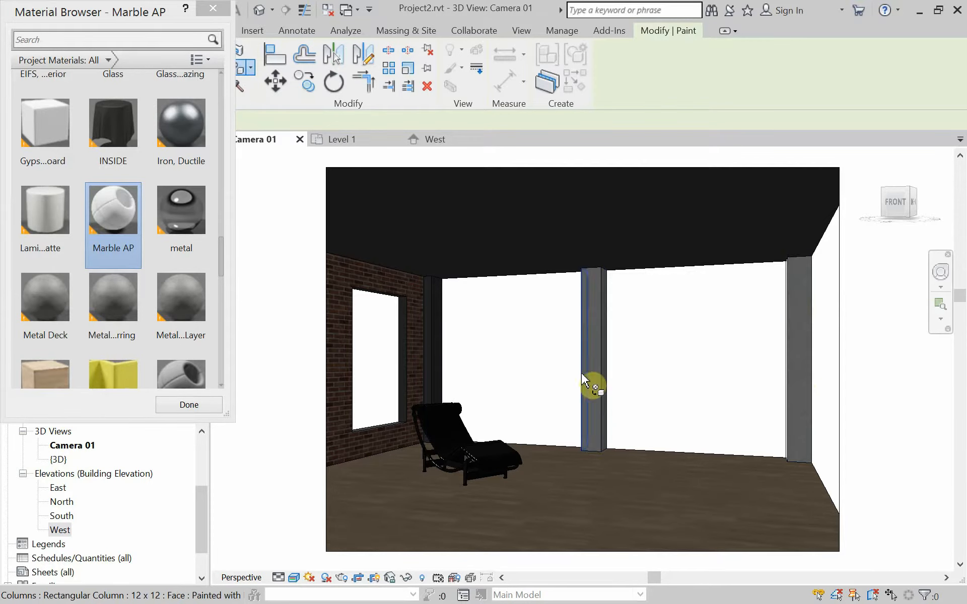
click(590, 340)
click(604, 320)
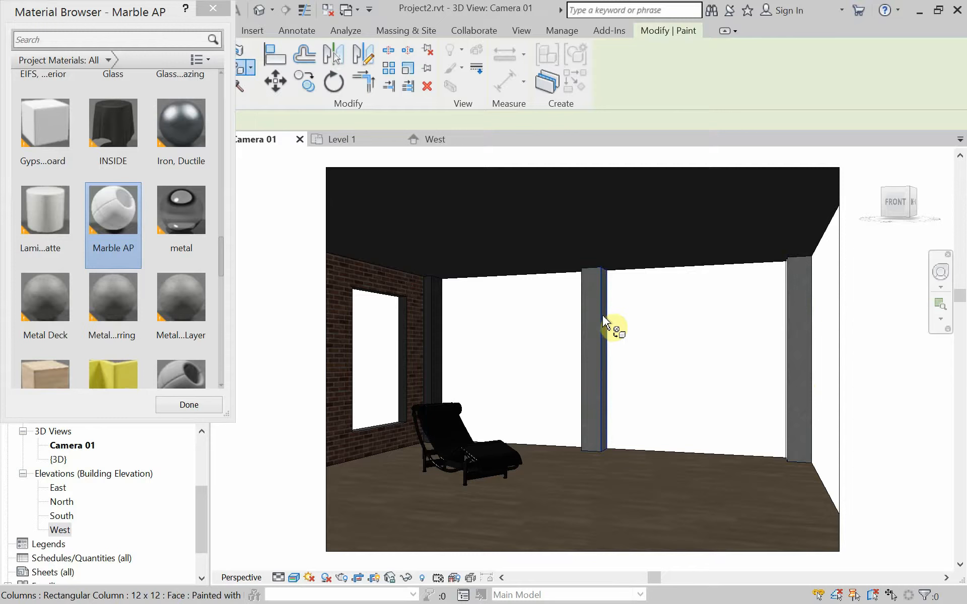
click(440, 311)
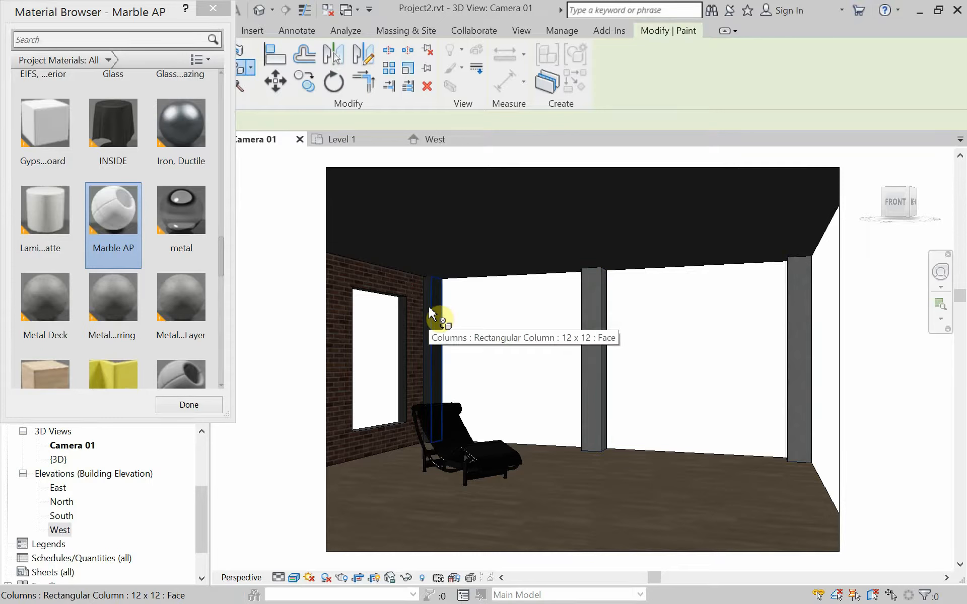
click(429, 312)
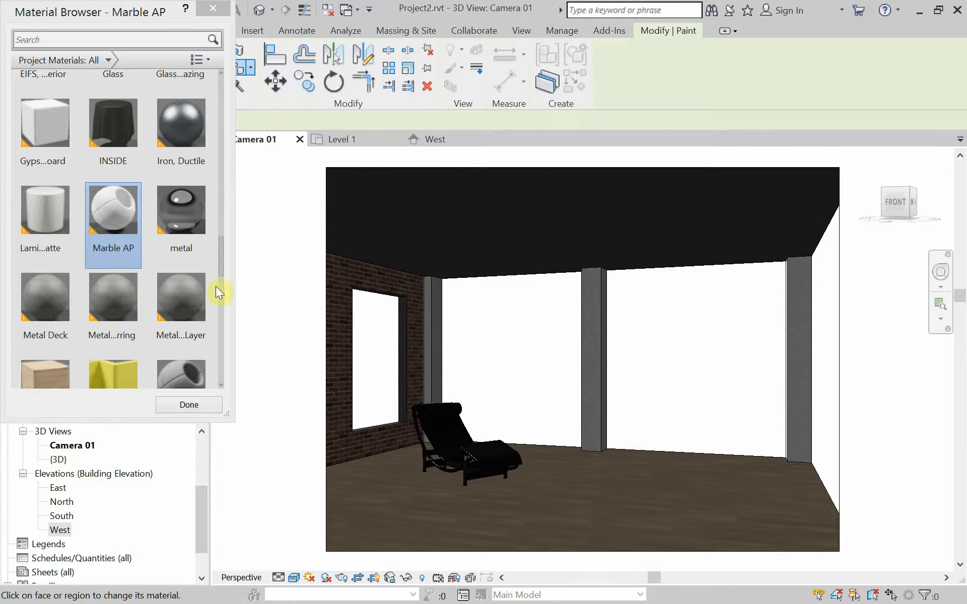
click(206, 14)
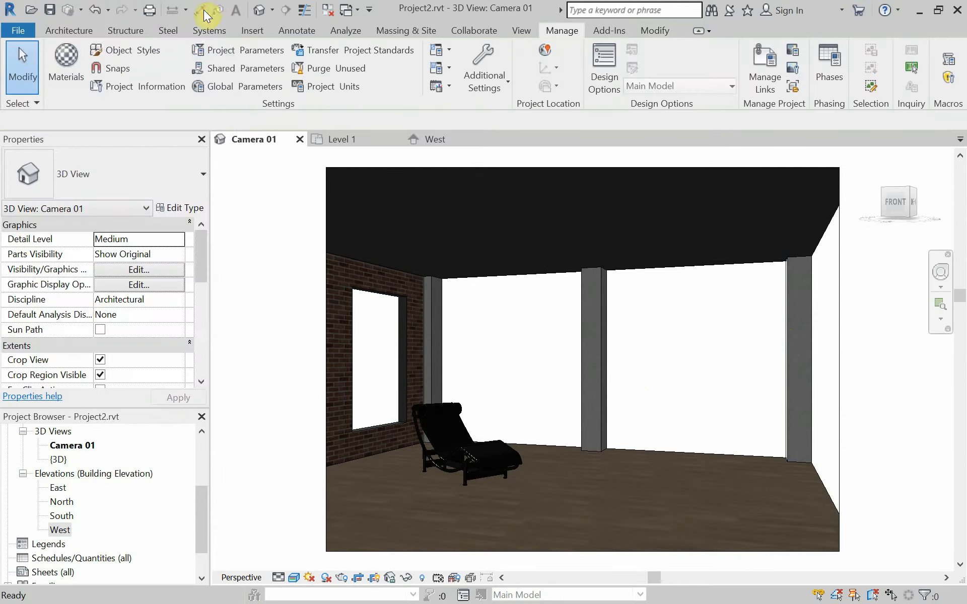
Render the Camera 01 view at Draft quality with the Exterior: Sun only scheme, then close the Rendering dialog.
click(522, 31)
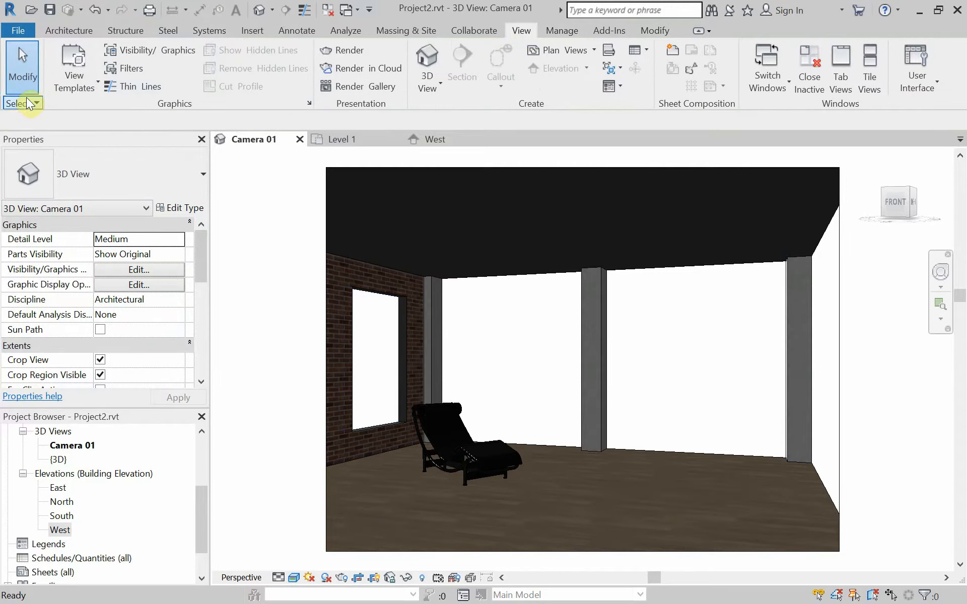
click(347, 51)
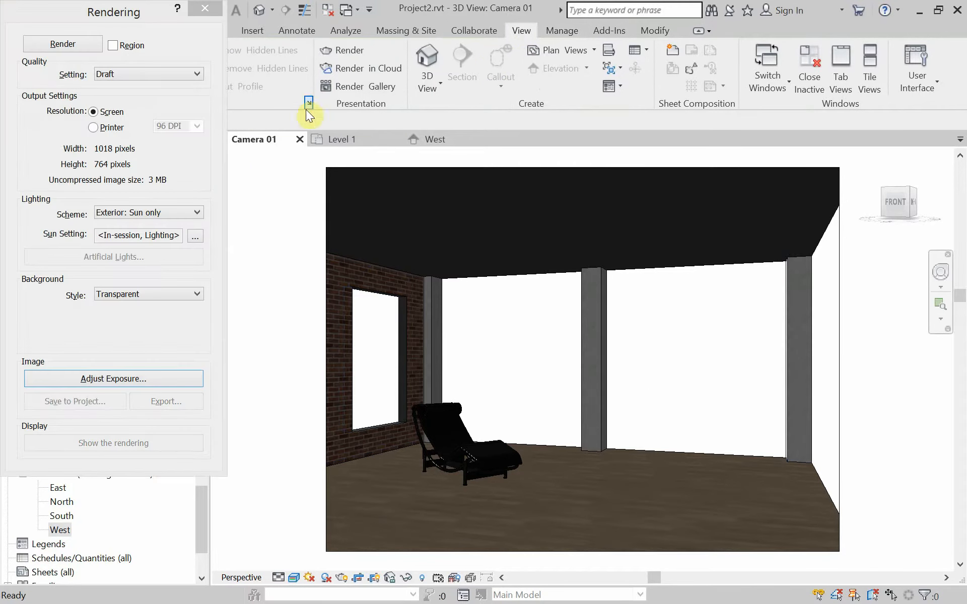
click(75, 45)
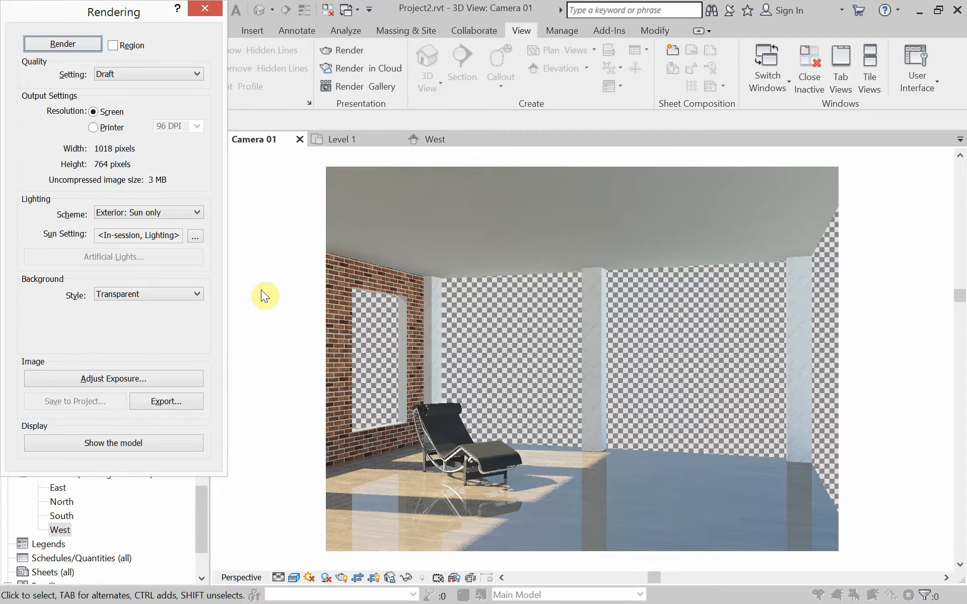
click(203, 9)
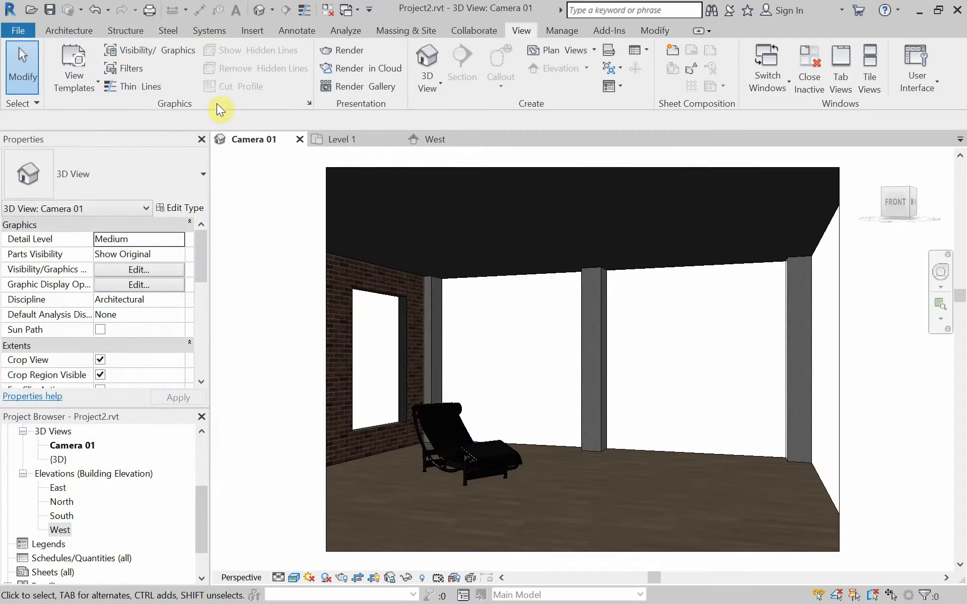
In the Level 1 floor plan, draw a Generic - 6" wall about 18'-6" long between the east side's south and middle columns, flipped inward.
click(341, 139)
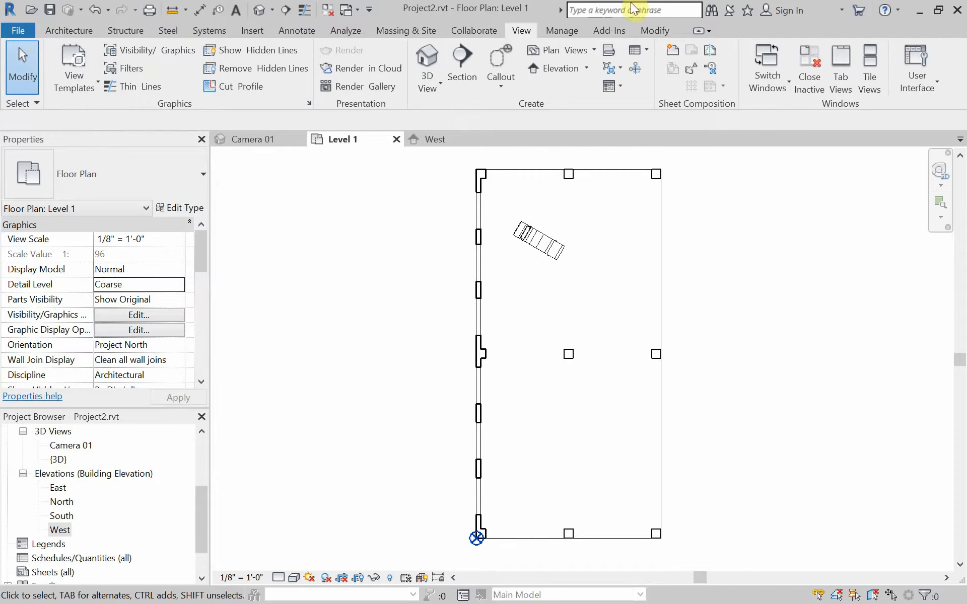
click(60, 29)
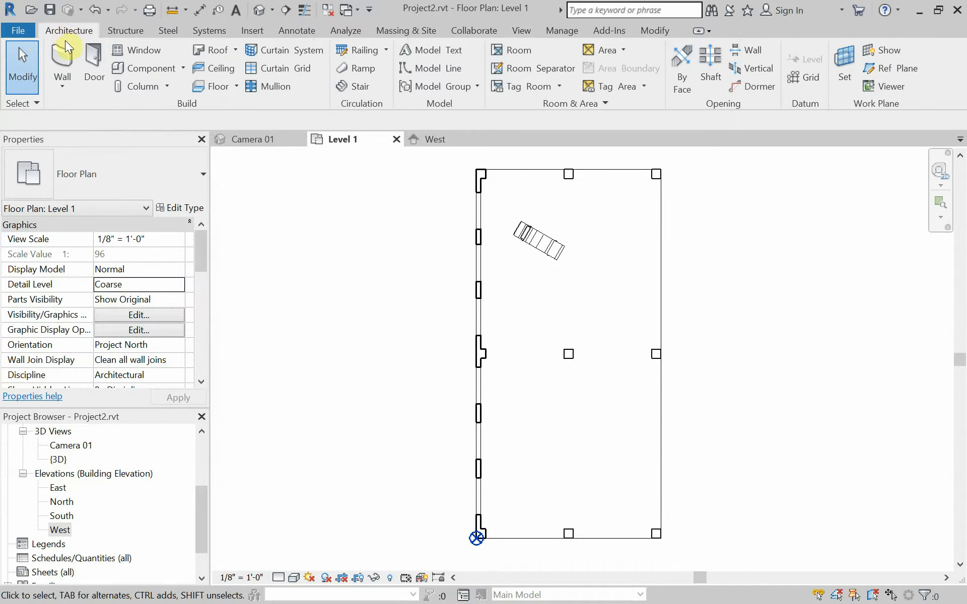
click(65, 48)
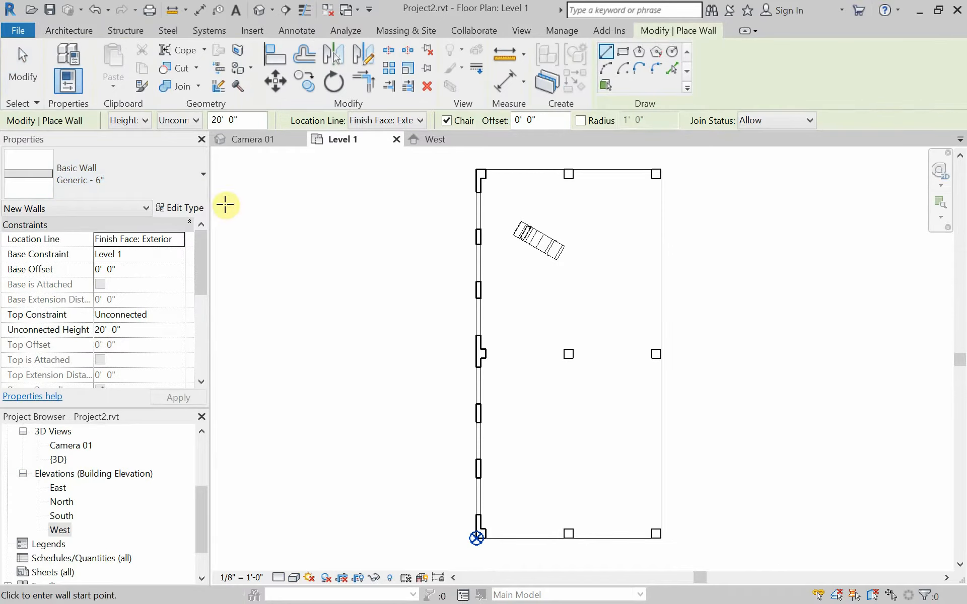
click(662, 527)
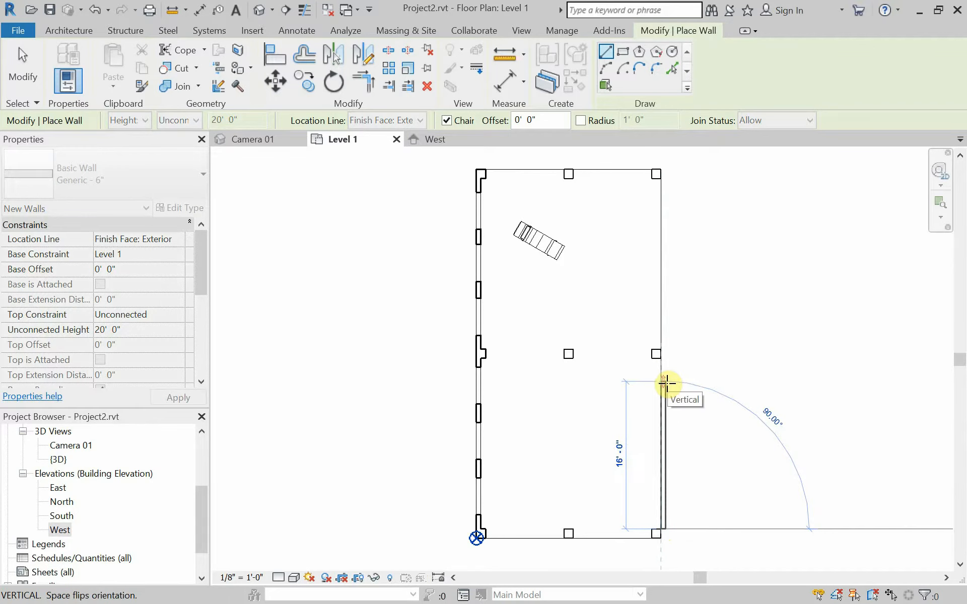
key(space)
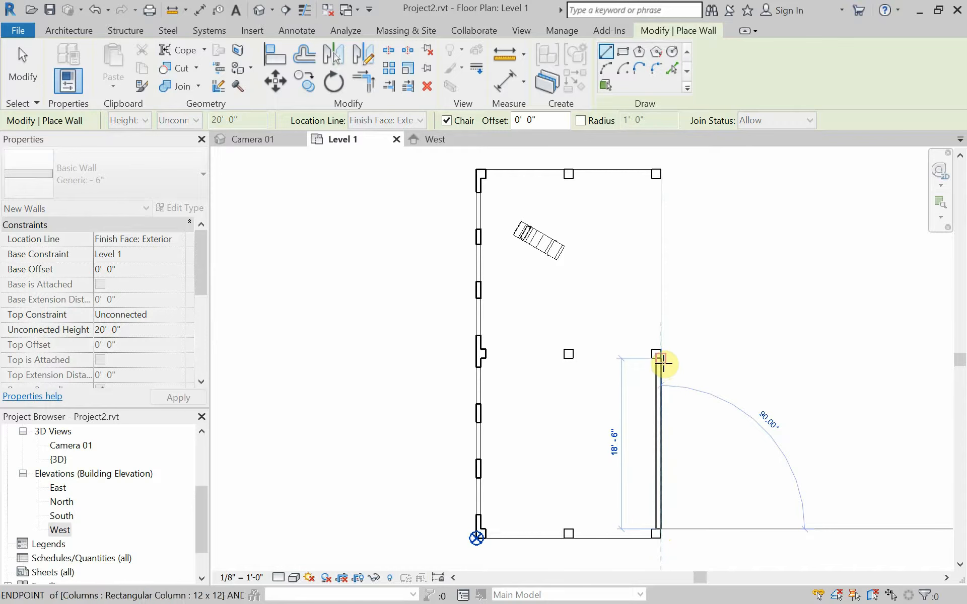
click(662, 361)
key(Escape)
key(Escape)
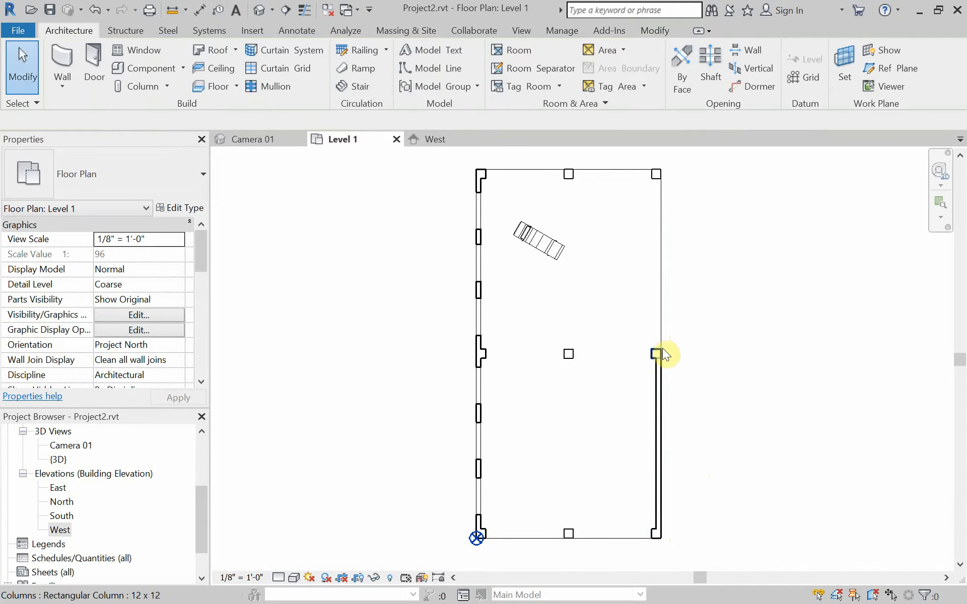
Draw a second Generic - 6" wall about 18'-6" long between the east side's middle and north columns.
click(62, 62)
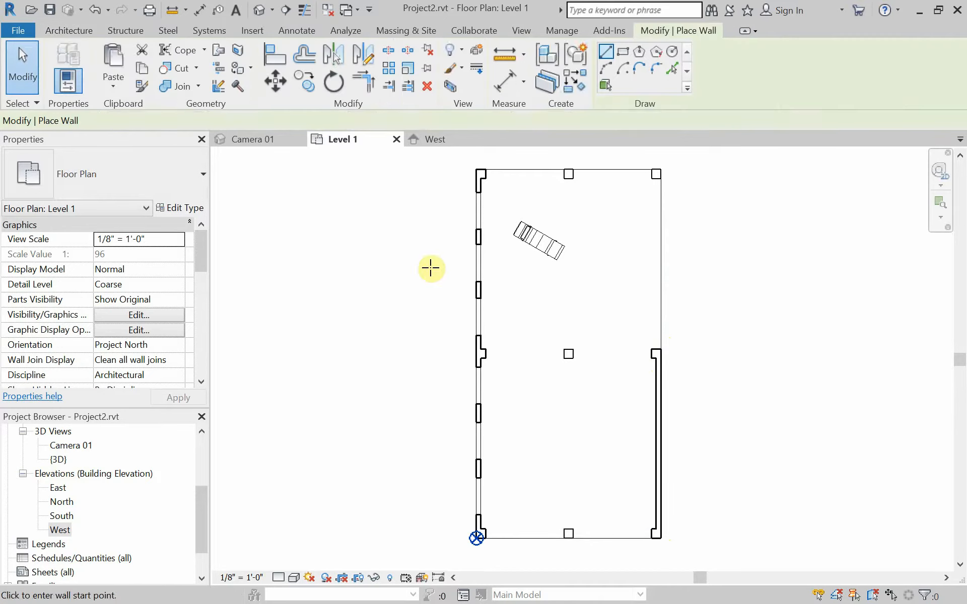
click(662, 350)
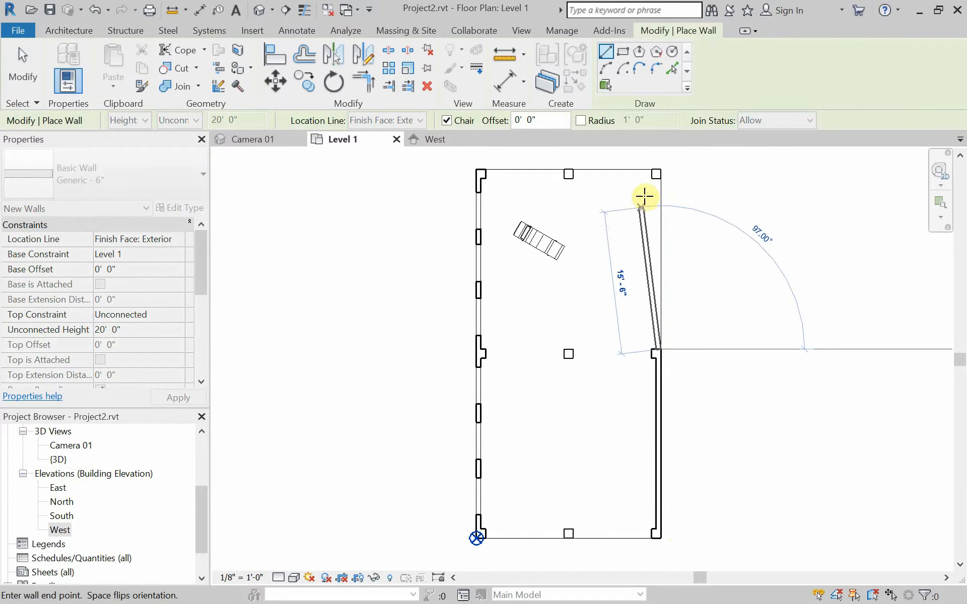
click(659, 182)
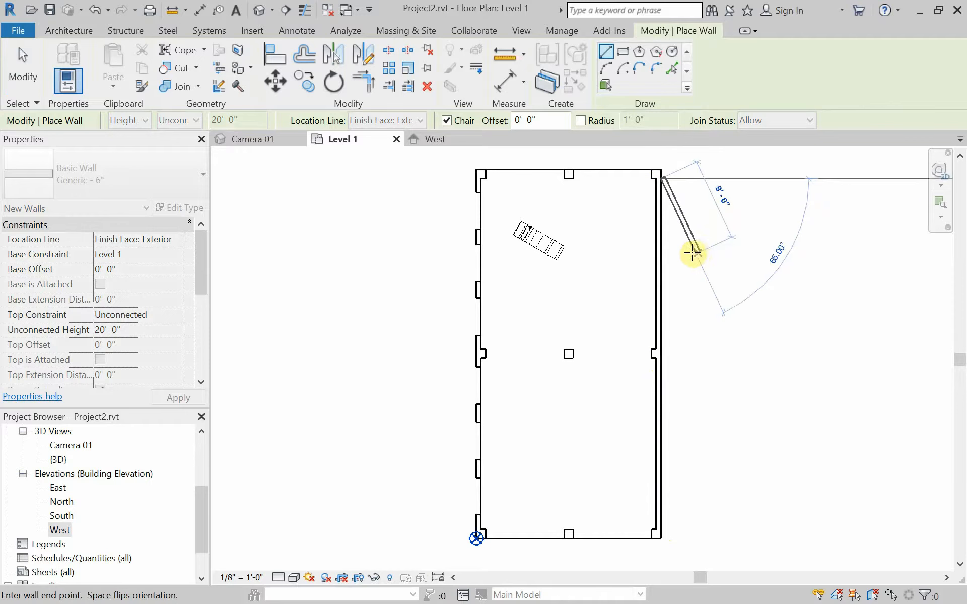
key(Escape)
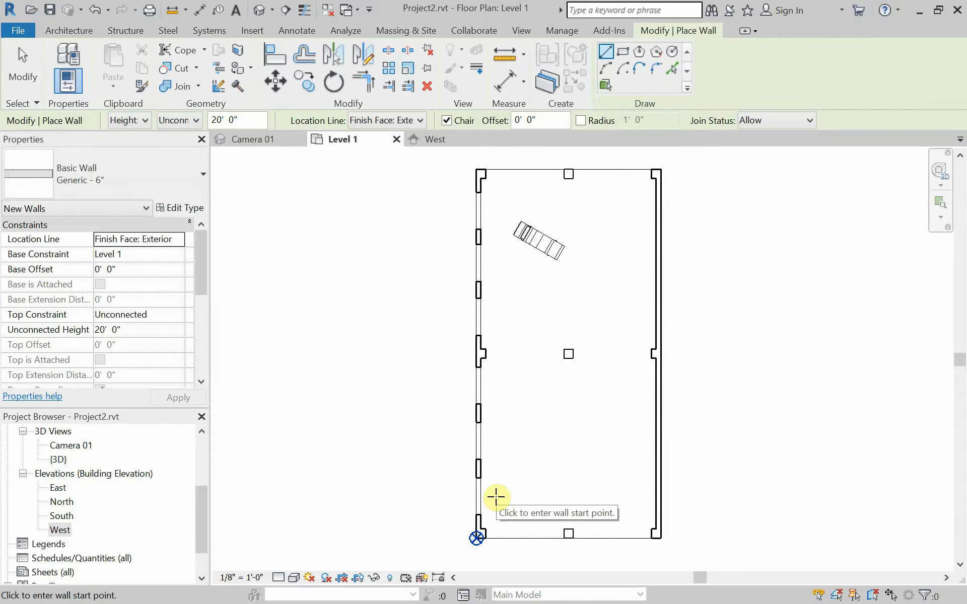
key(Escape)
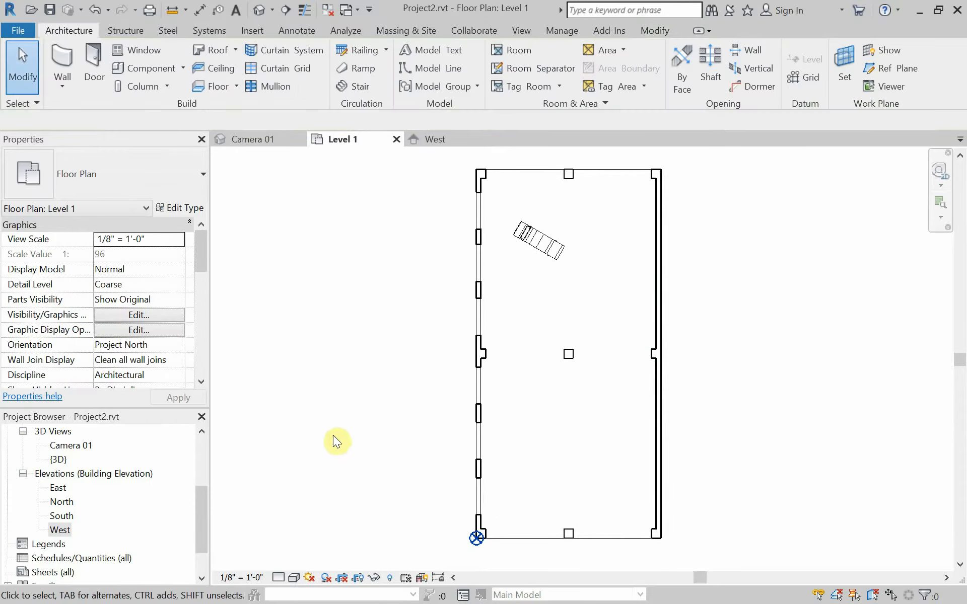
Return to the Camera 01 view and create a new project material named Gray Paint AP.
click(279, 146)
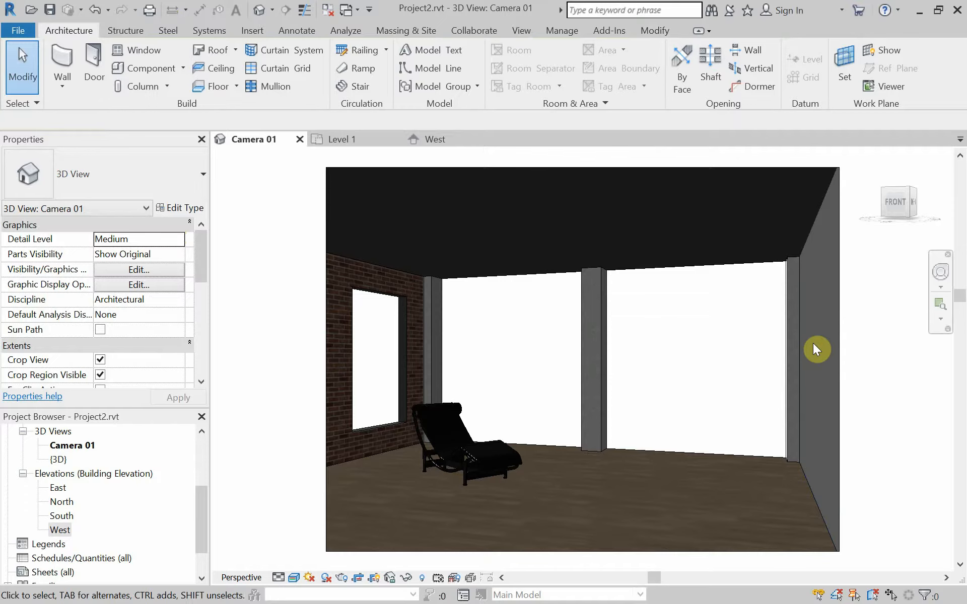
click(643, 32)
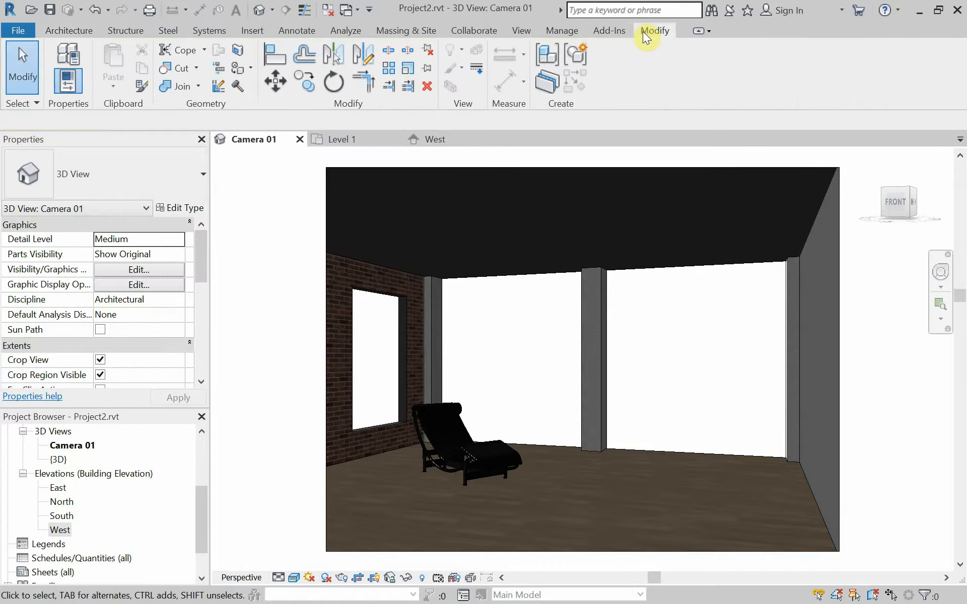
click(558, 32)
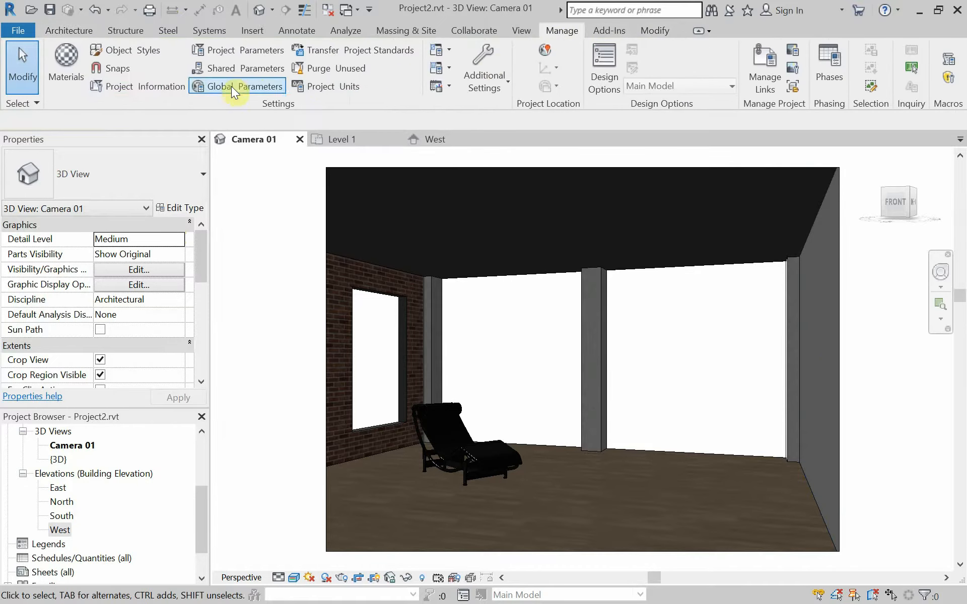
click(76, 68)
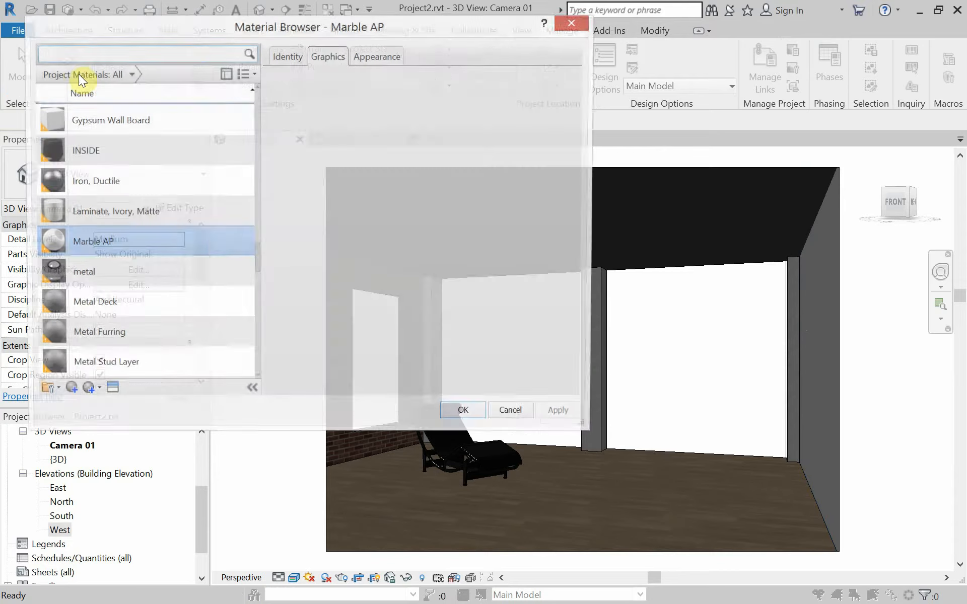
scroll(125, 180, up, 1)
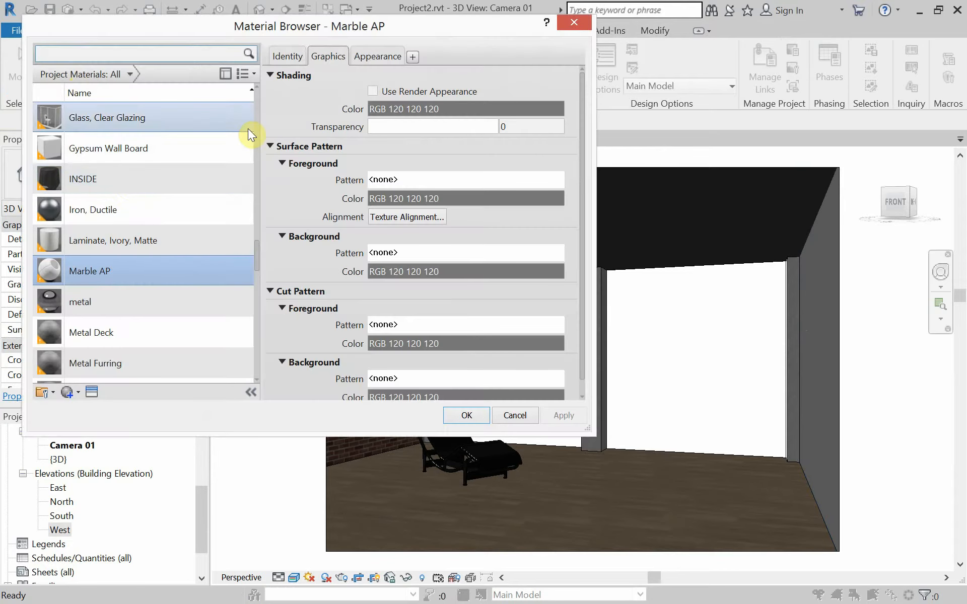
click(70, 396)
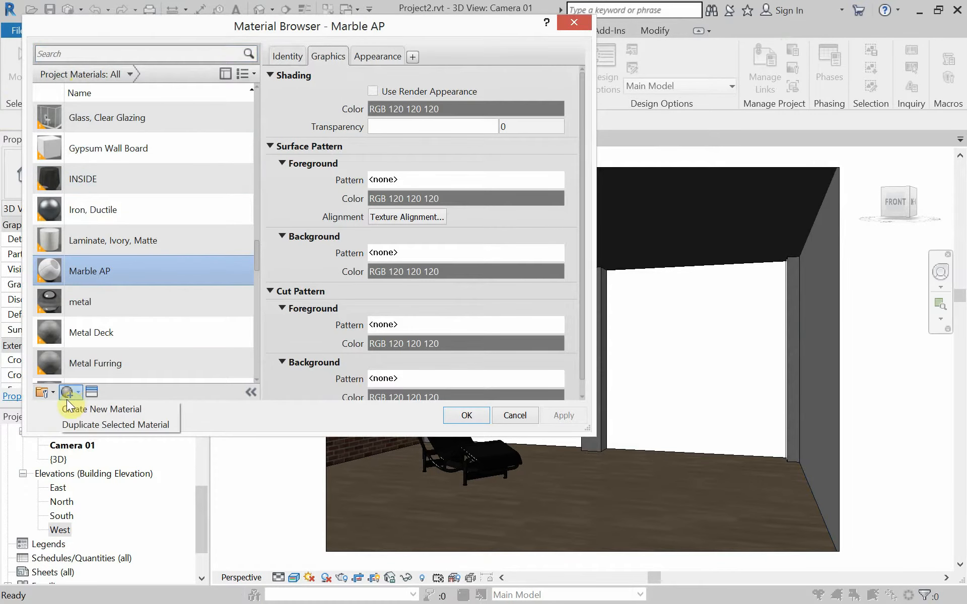
click(75, 407)
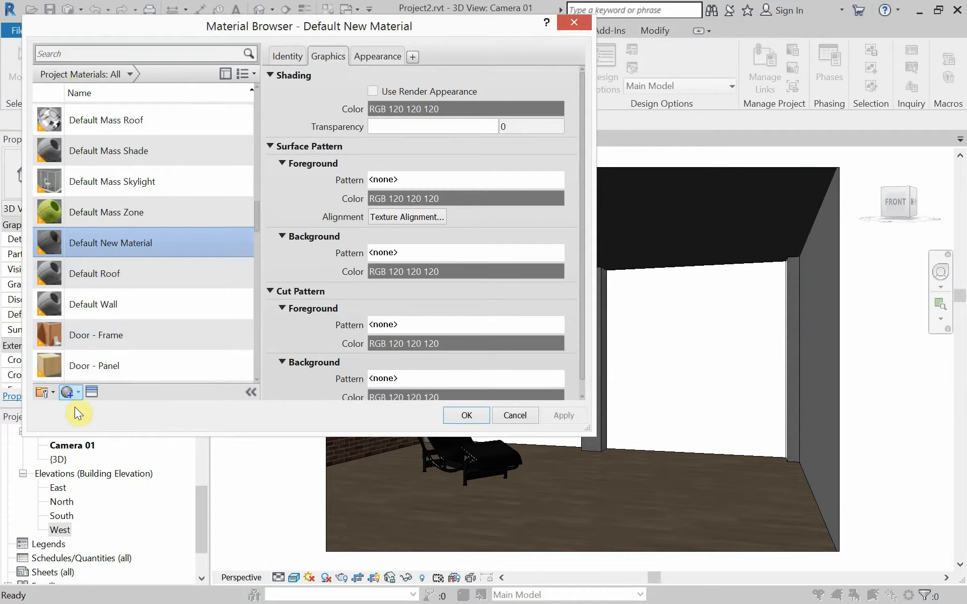
right_click(119, 213)
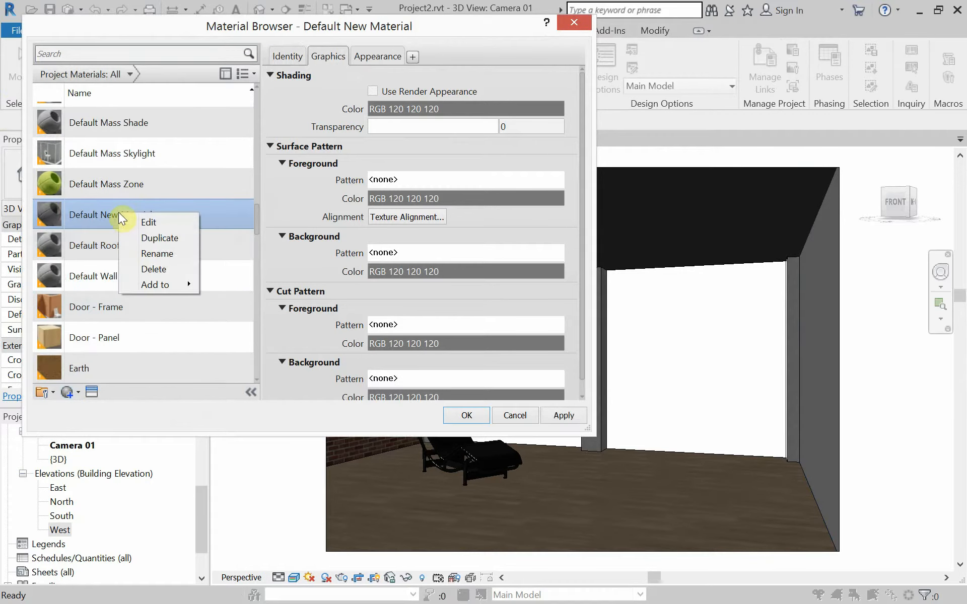
click(150, 258)
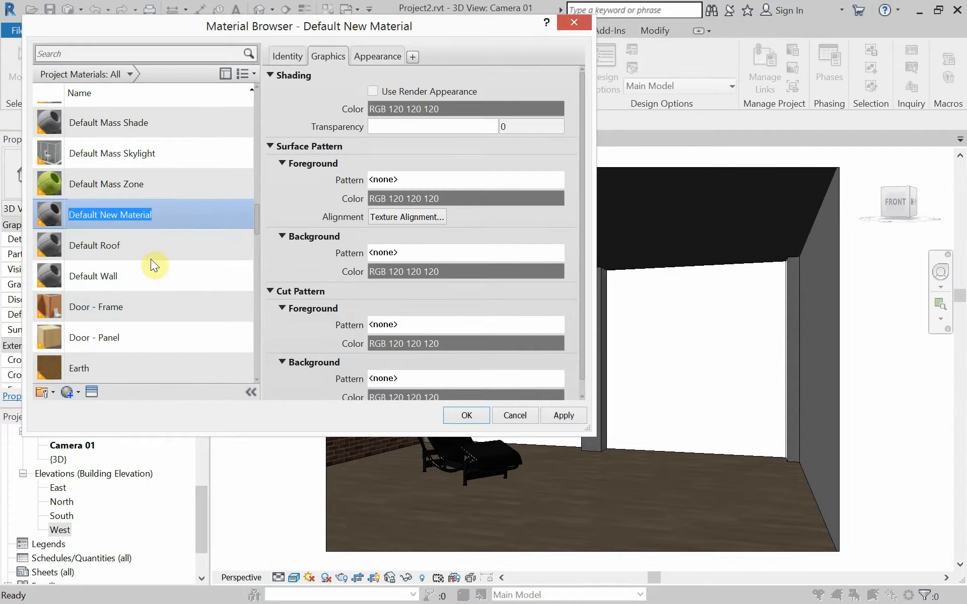
text(Gray)
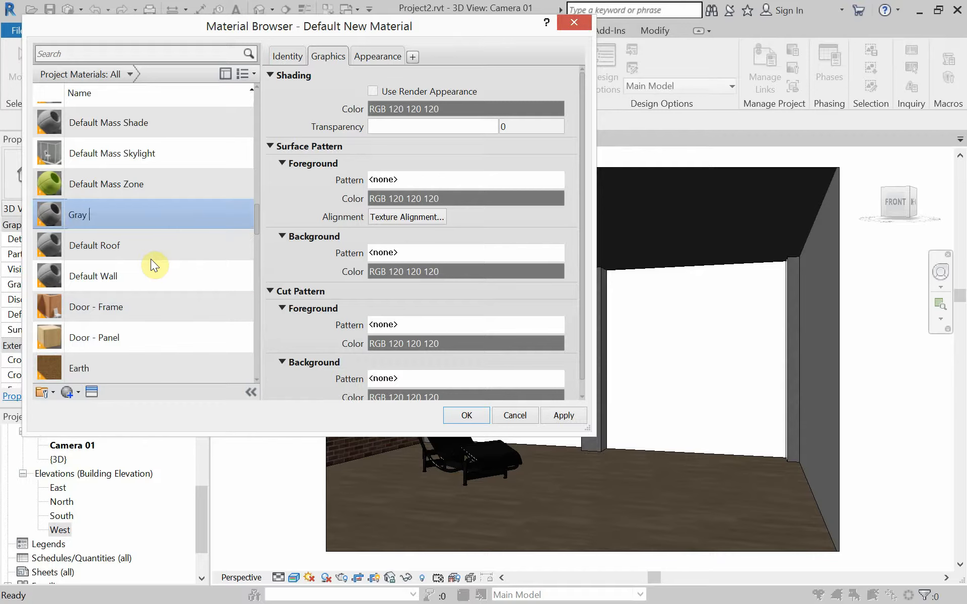
text( Paint AP)
Set the Gray Paint AP appearance color to RGB 111 111 111, then apply the changes and close the Material Browser.
click(380, 53)
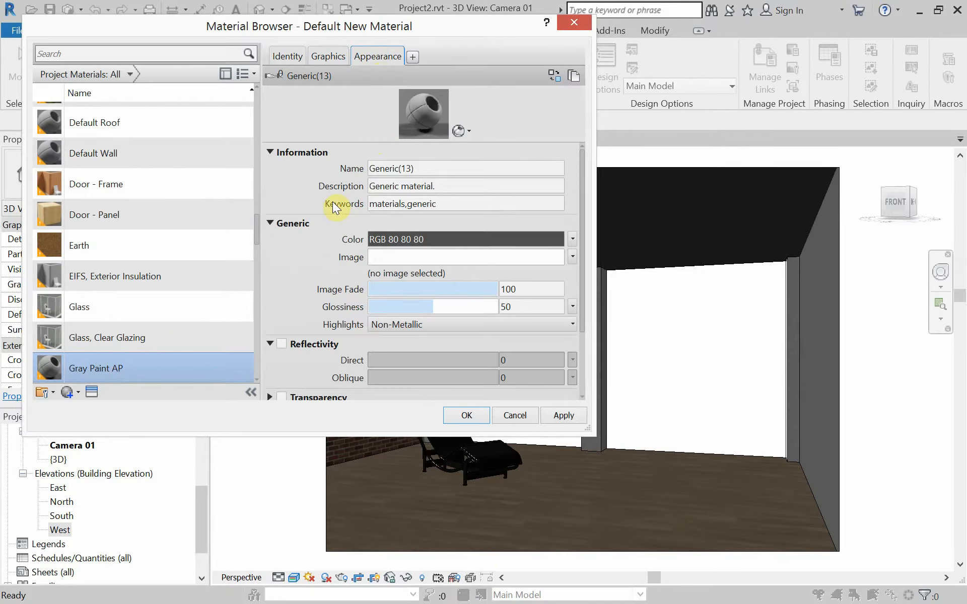
click(504, 245)
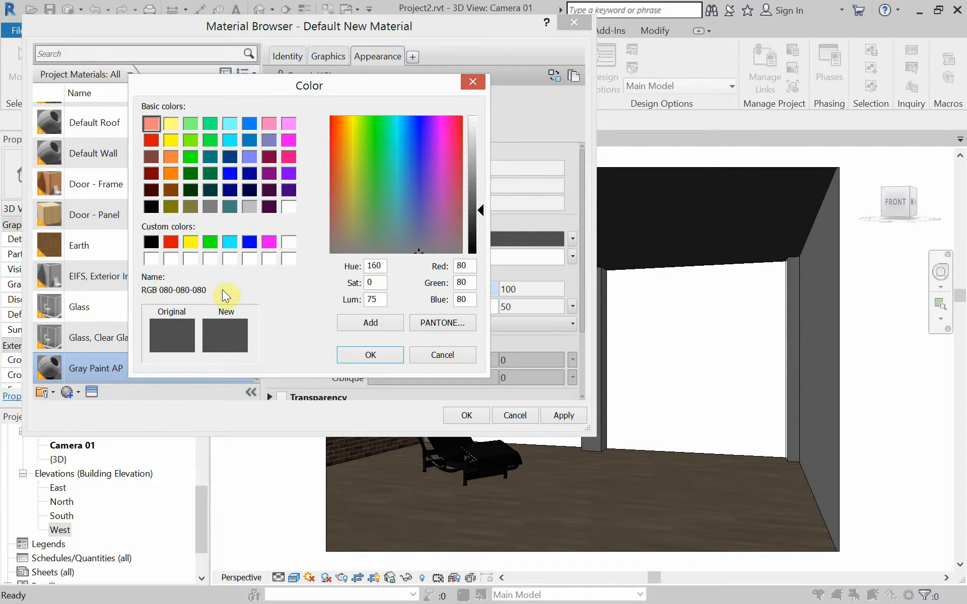
click(475, 232)
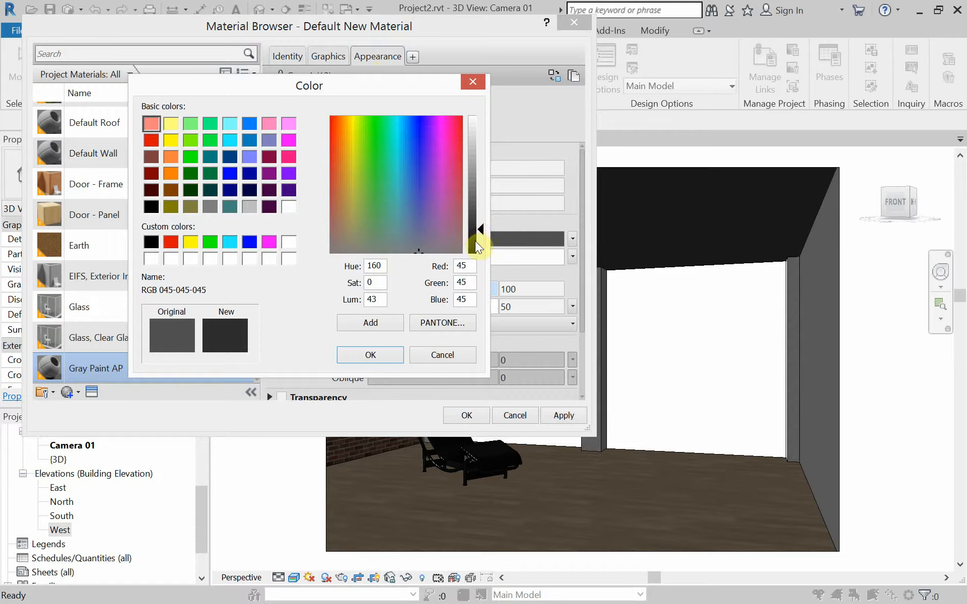
click(474, 240)
drag(475, 238, 479, 214)
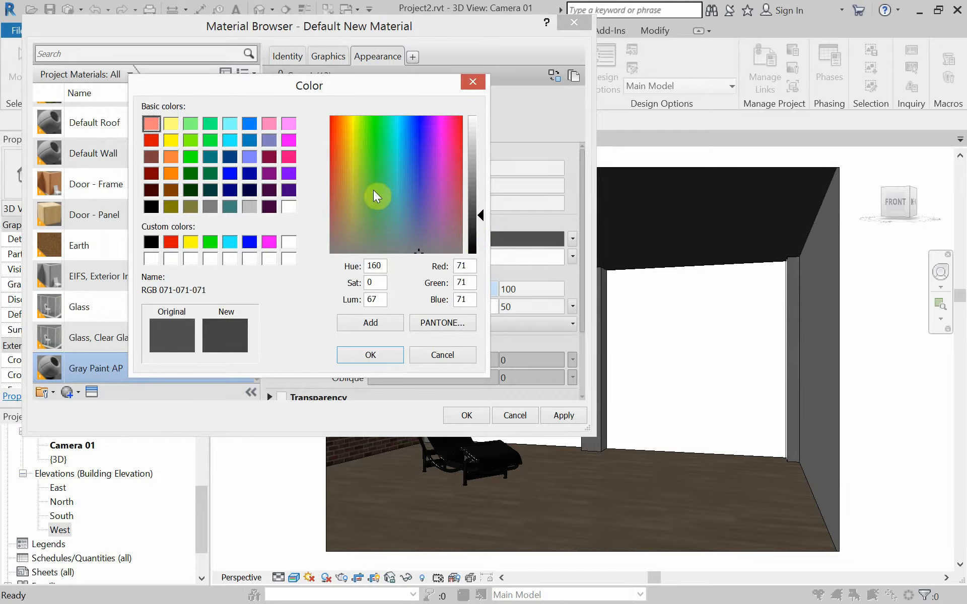
click(478, 205)
drag(477, 205, 477, 196)
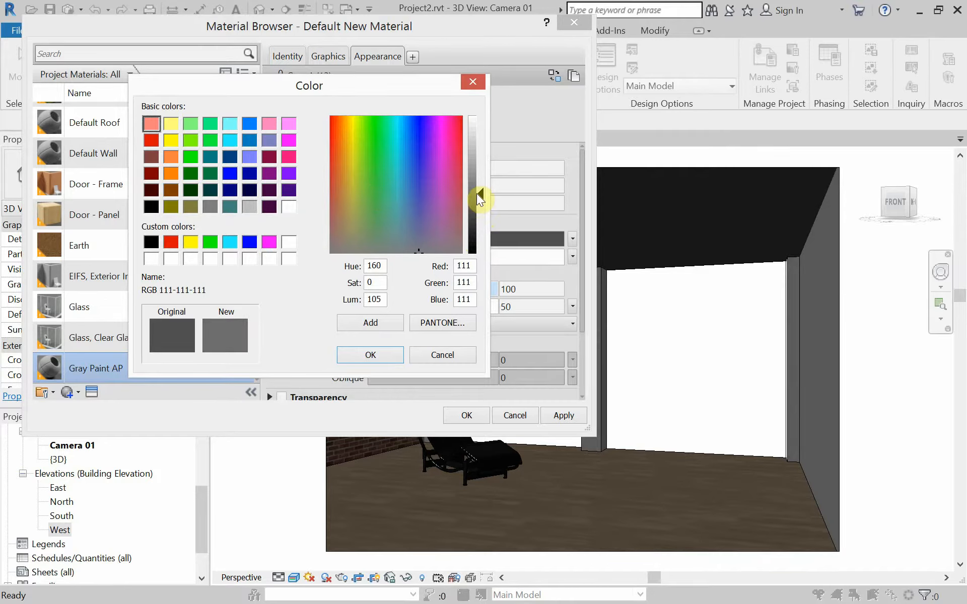
click(390, 359)
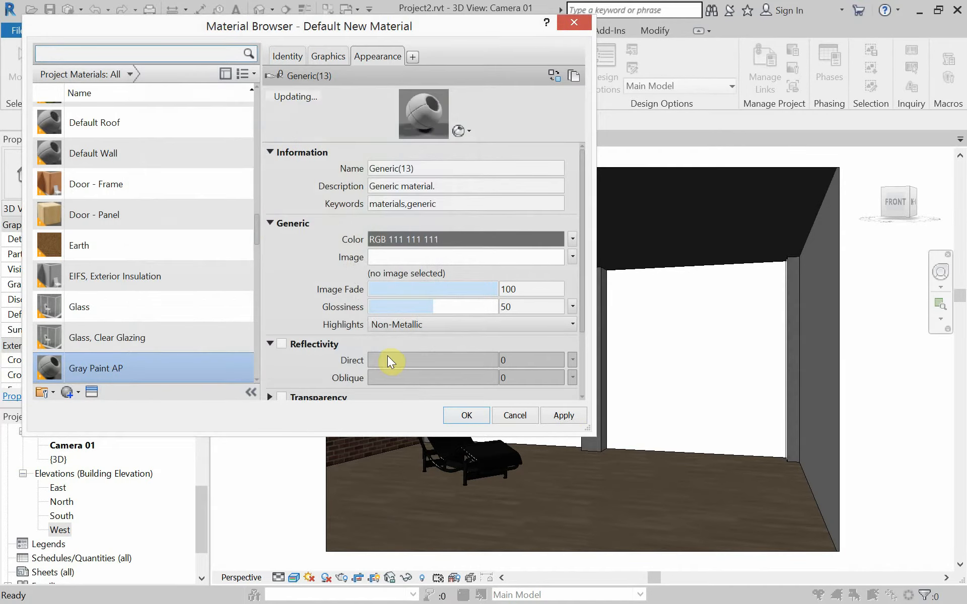
click(564, 416)
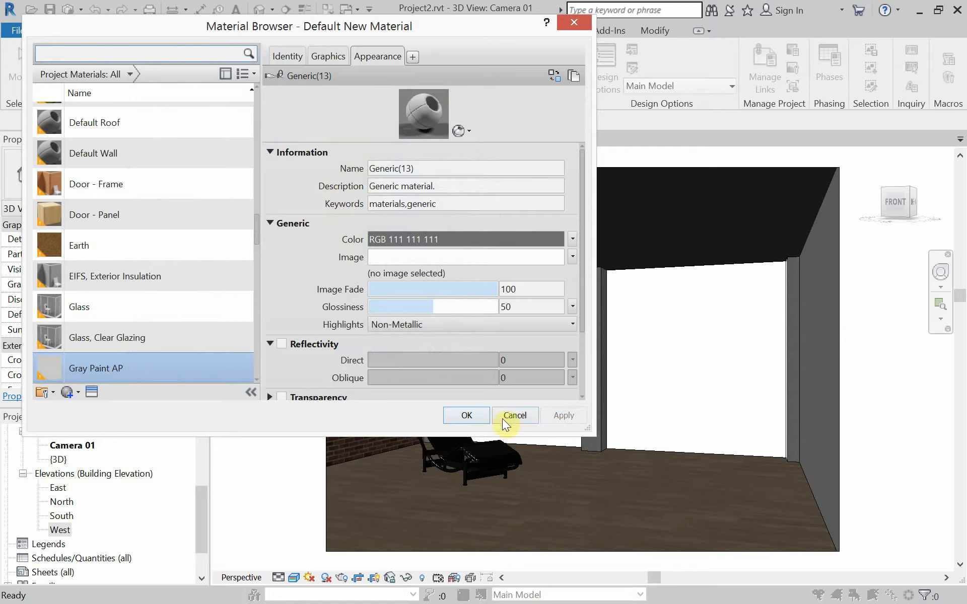
click(467, 415)
Paint the inner face of the new east wall in the Camera 01 view with the Gray Paint AP material.
key(p)
key(t)
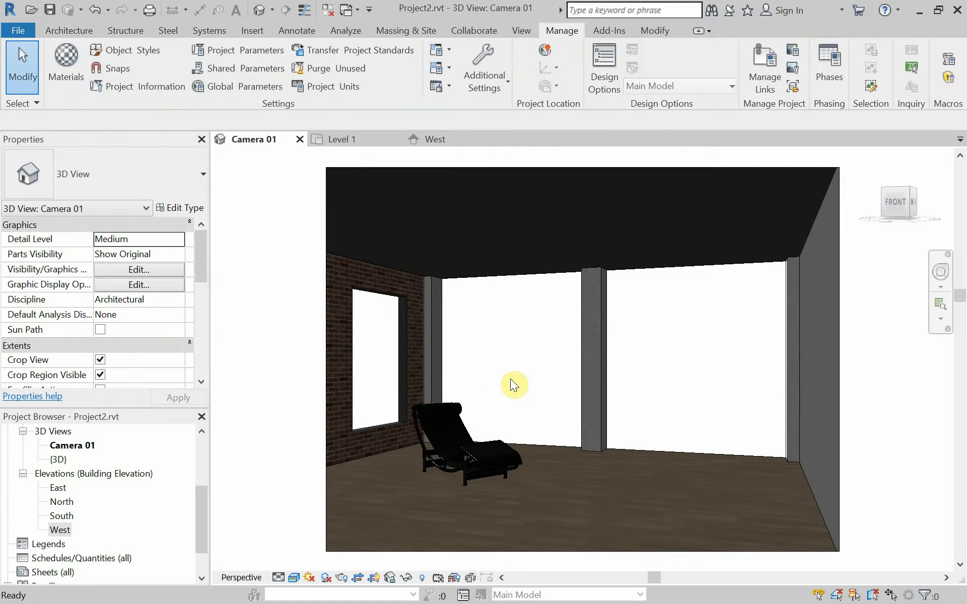
click(825, 345)
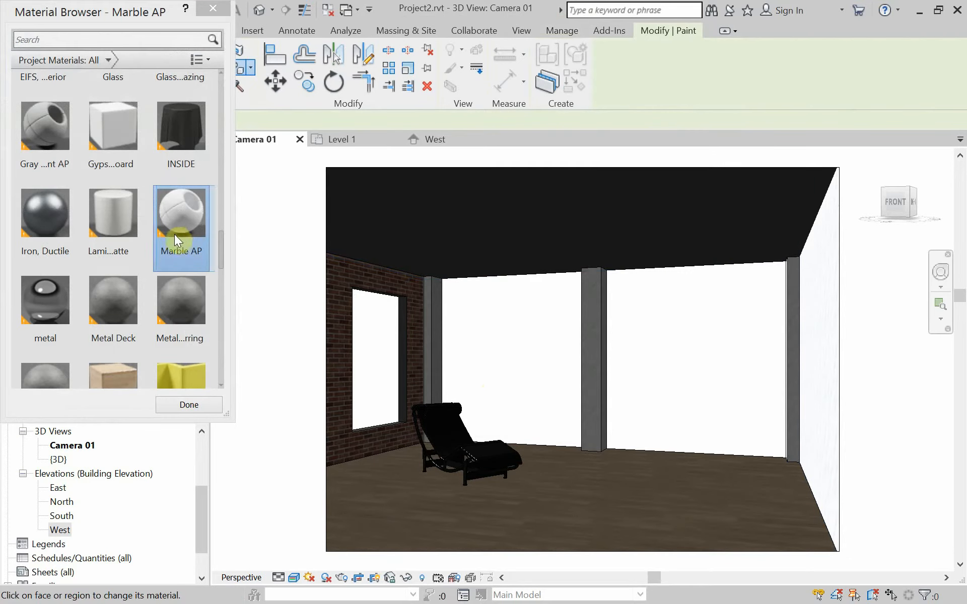
mouse_move(221, 243)
mouse_down()
mouse_move(215, 358)
mouse_move(215, 214)
mouse_move(216, 223)
mouse_up()
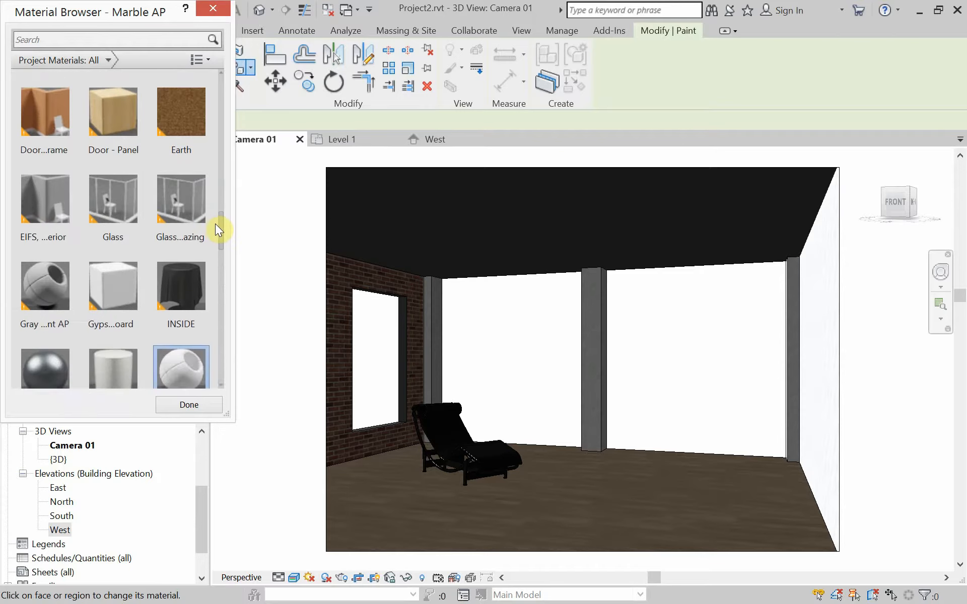
click(44, 264)
click(817, 320)
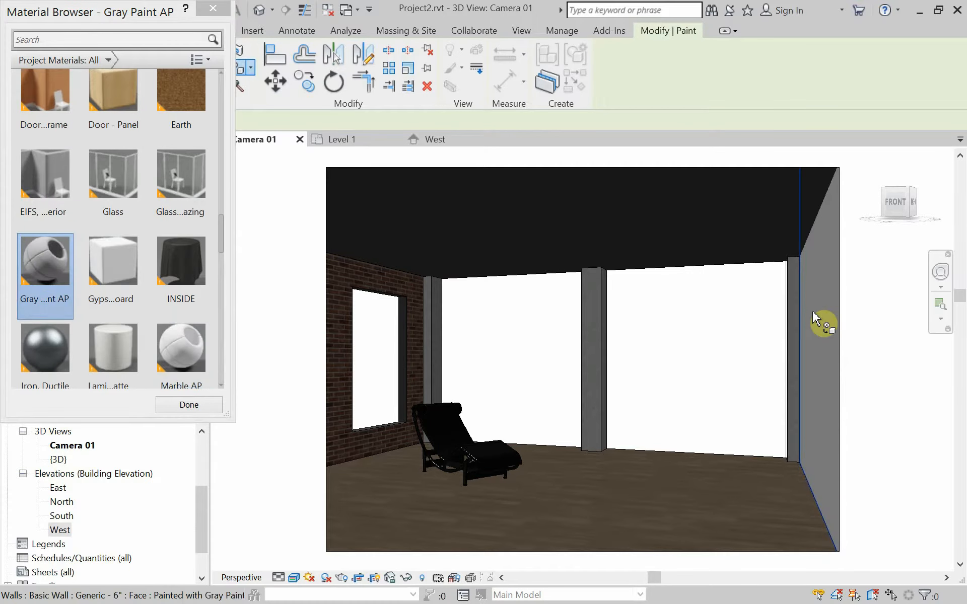
key(Escape)
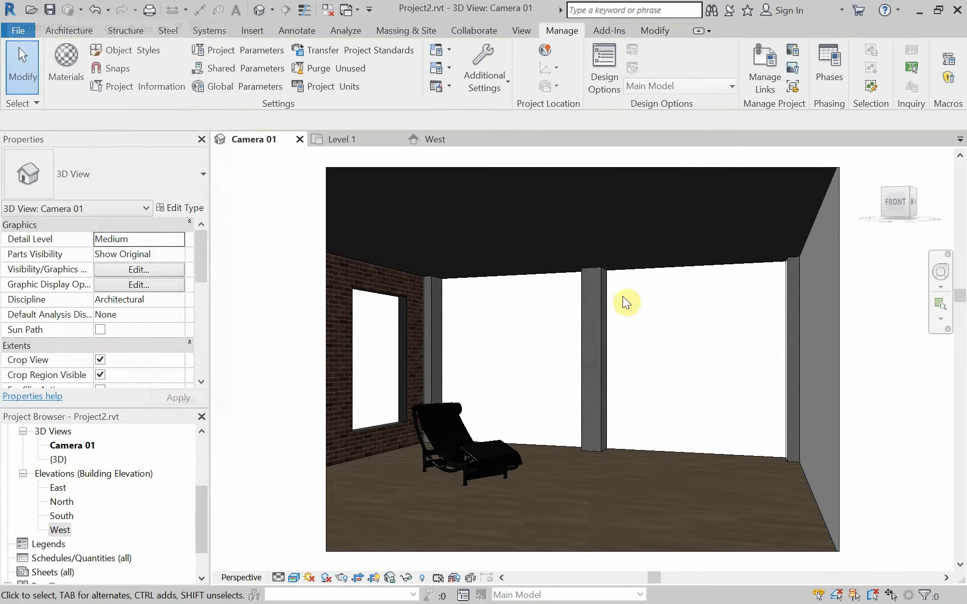
In the West elevation, lower the tops of both new east-side walls to a 9' 0" height, then return to the Camera 01 view.
click(804, 285)
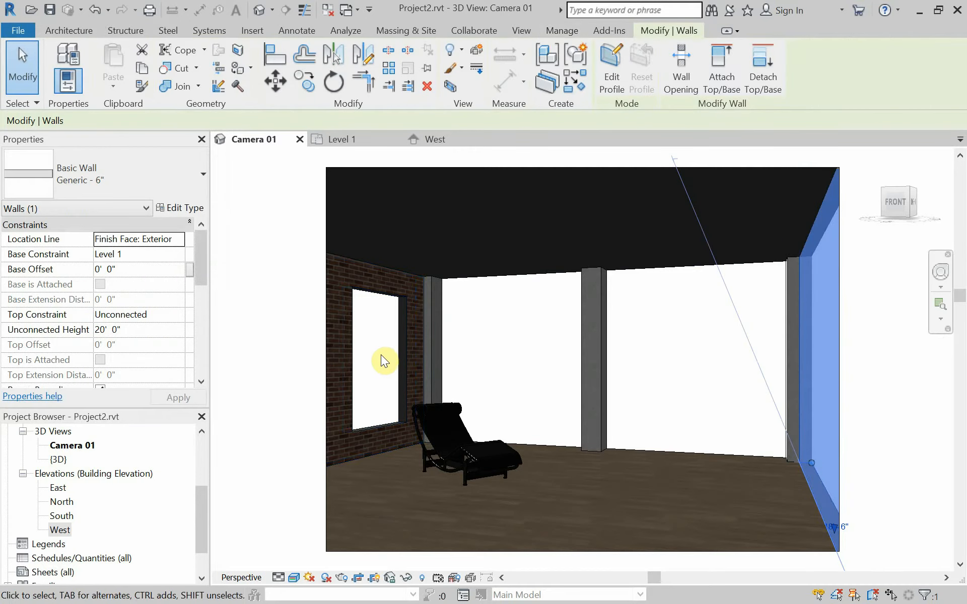
click(437, 143)
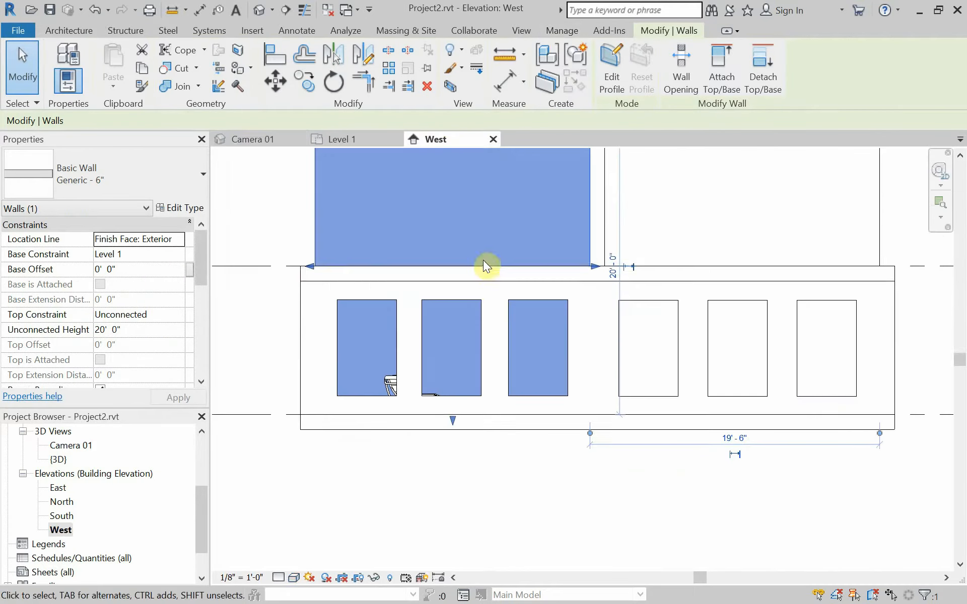
scroll(486, 346, down, 1)
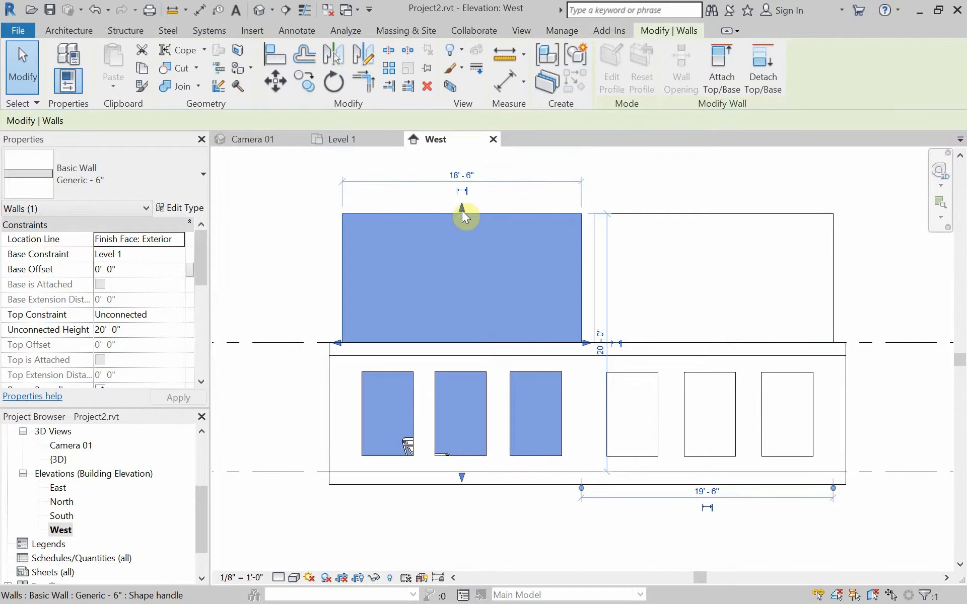
drag(462, 209, 481, 359)
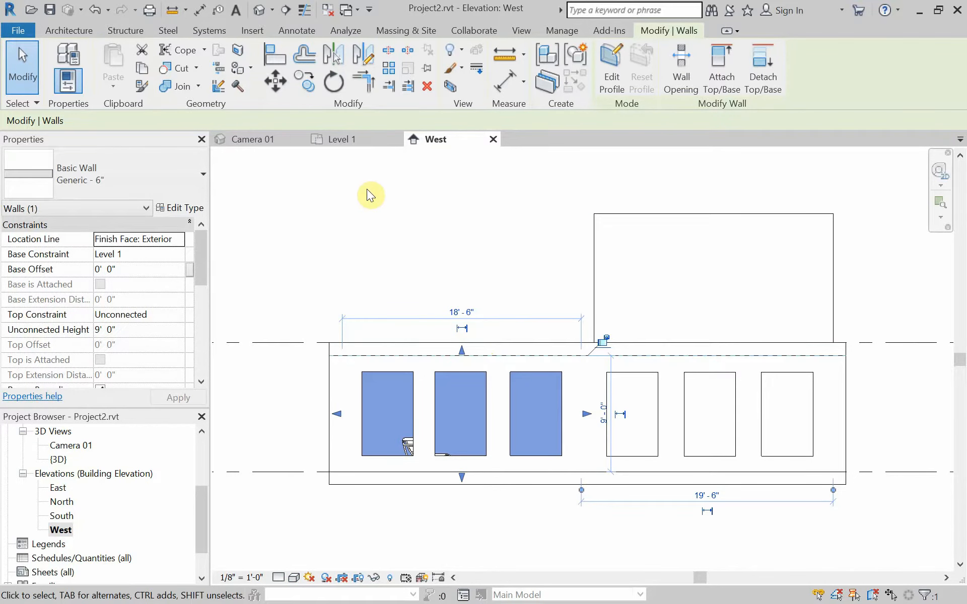
click(682, 217)
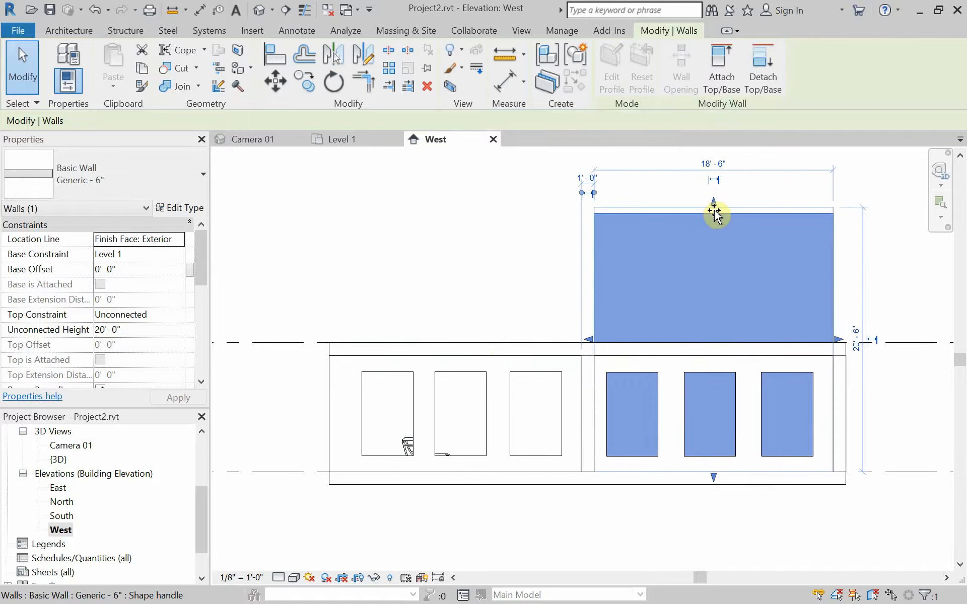
drag(713, 216, 691, 358)
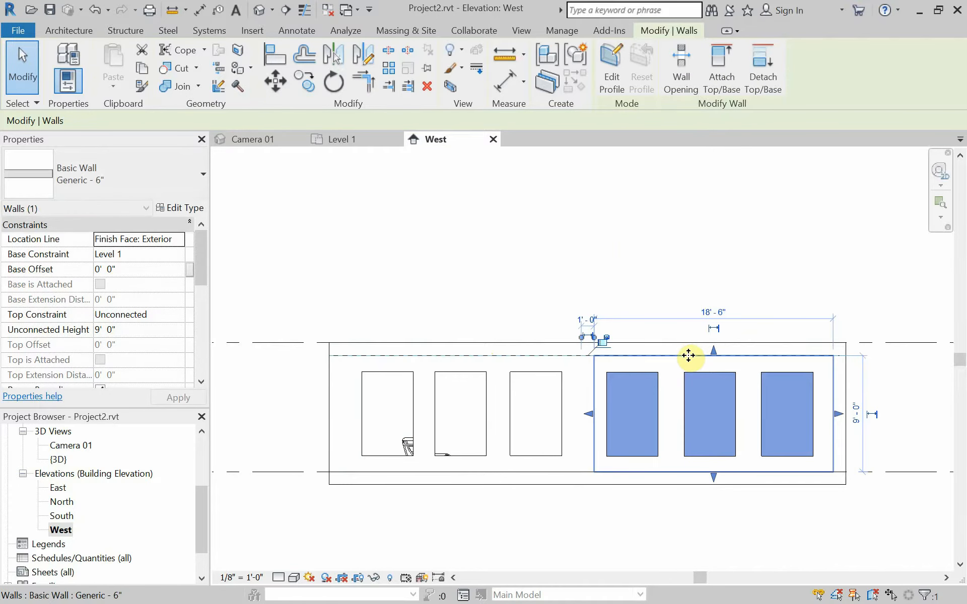
click(256, 144)
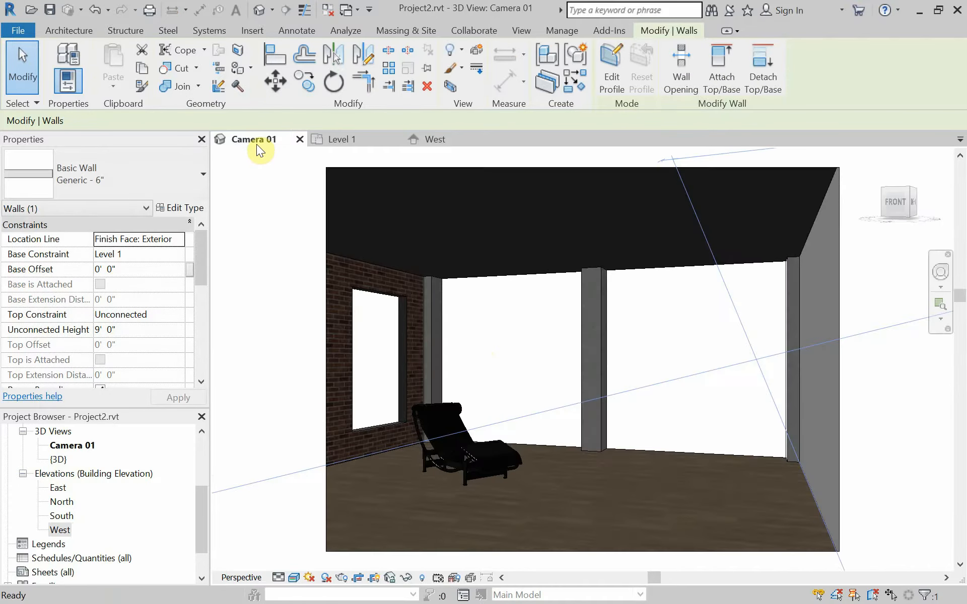
click(466, 353)
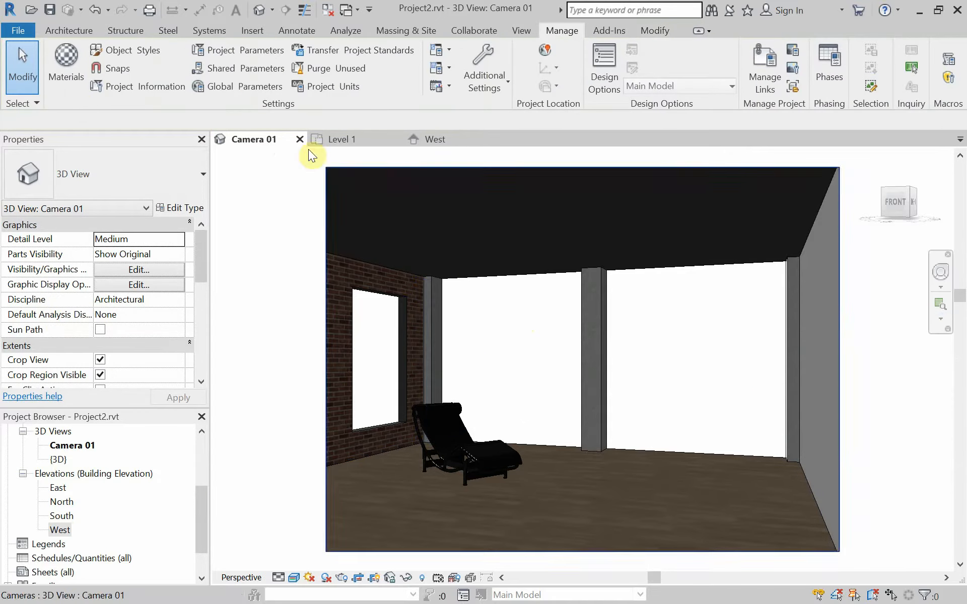
Enable reflectivity for the Gray Paint AP material with direct and oblique both at 20, then apply the changes and close the Material Browser.
click(60, 69)
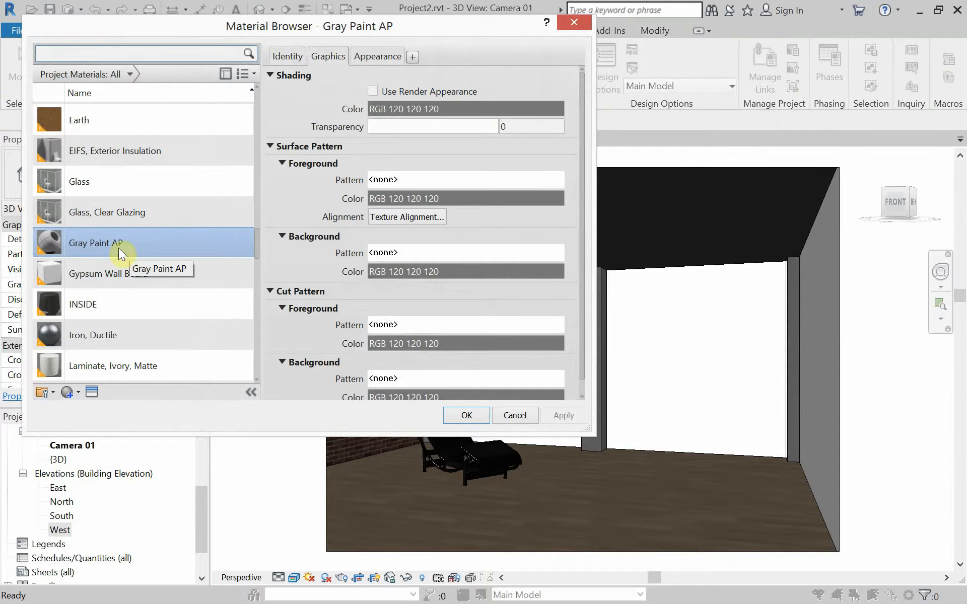
click(367, 55)
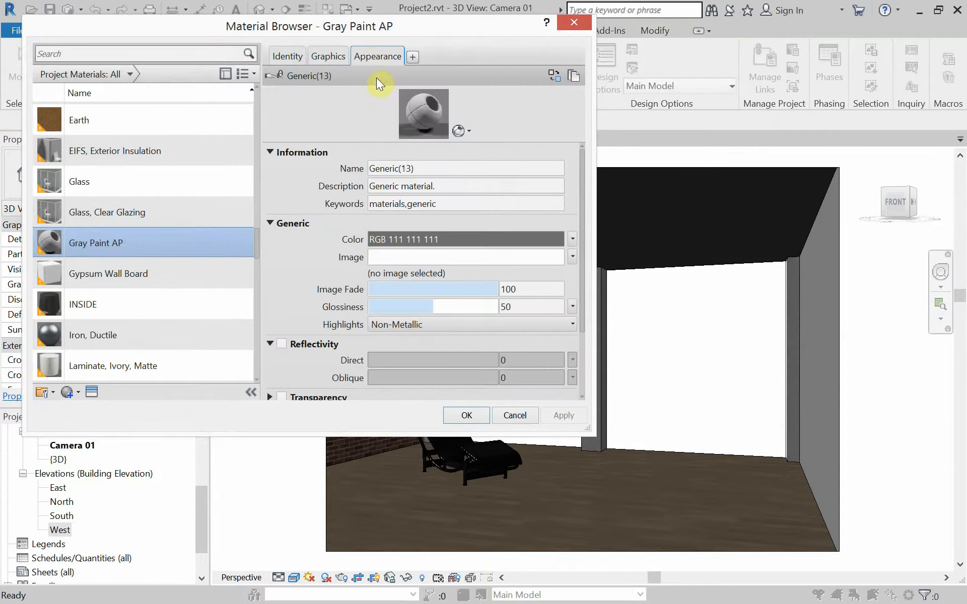
click(282, 344)
drag(425, 360, 385, 385)
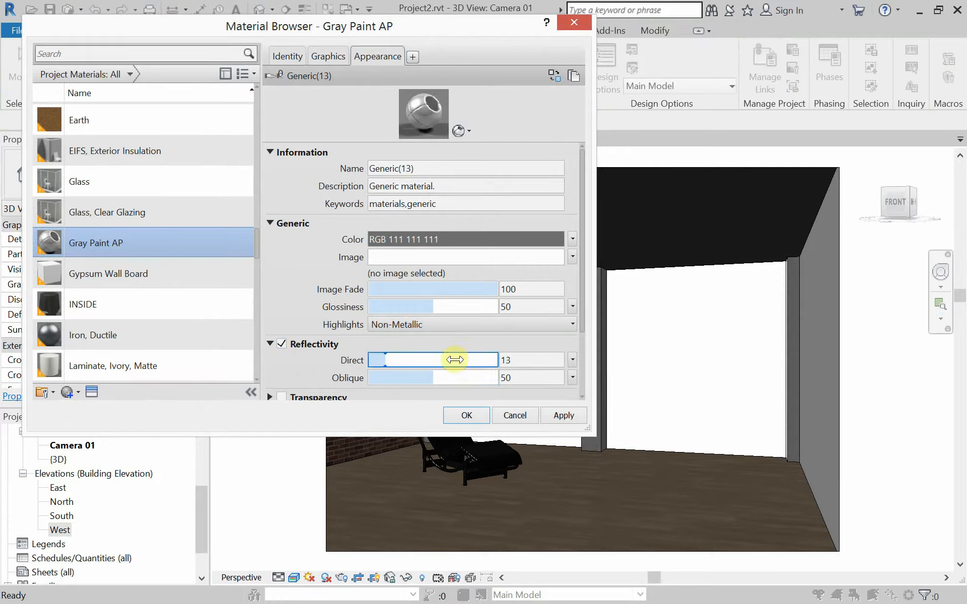
click(528, 363)
key(Home)
text(20)
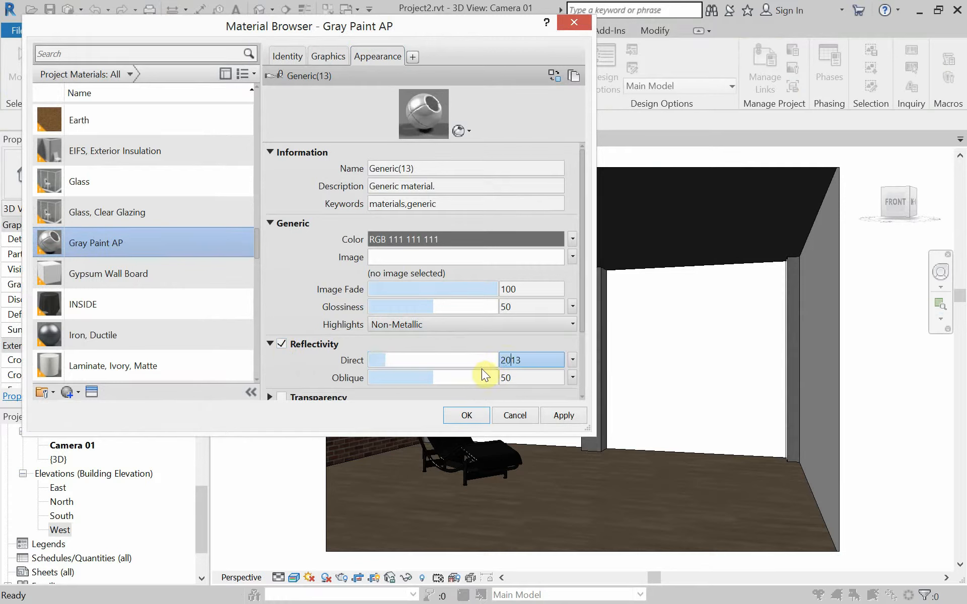
key(Delete)
key(Delete)
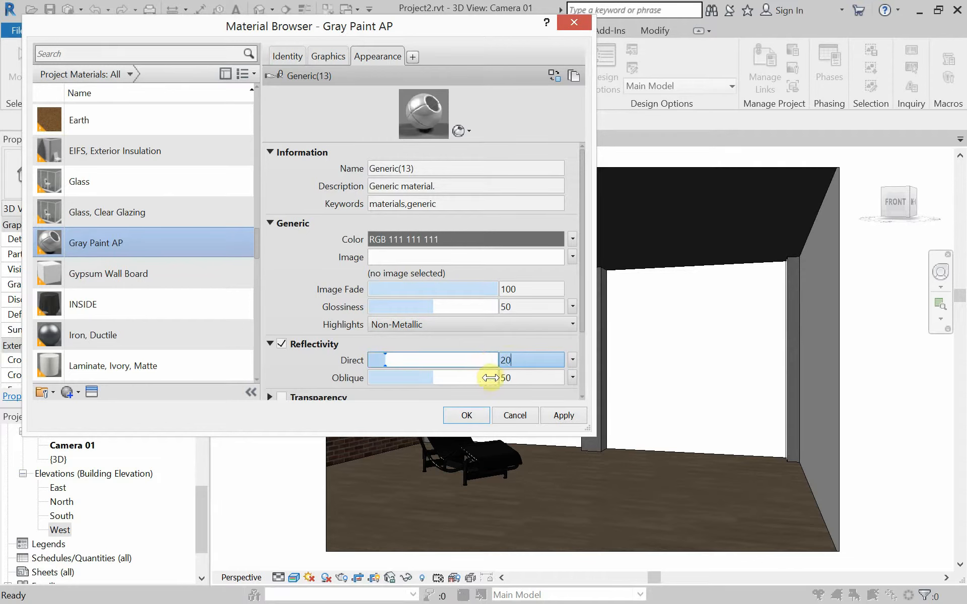
click(520, 378)
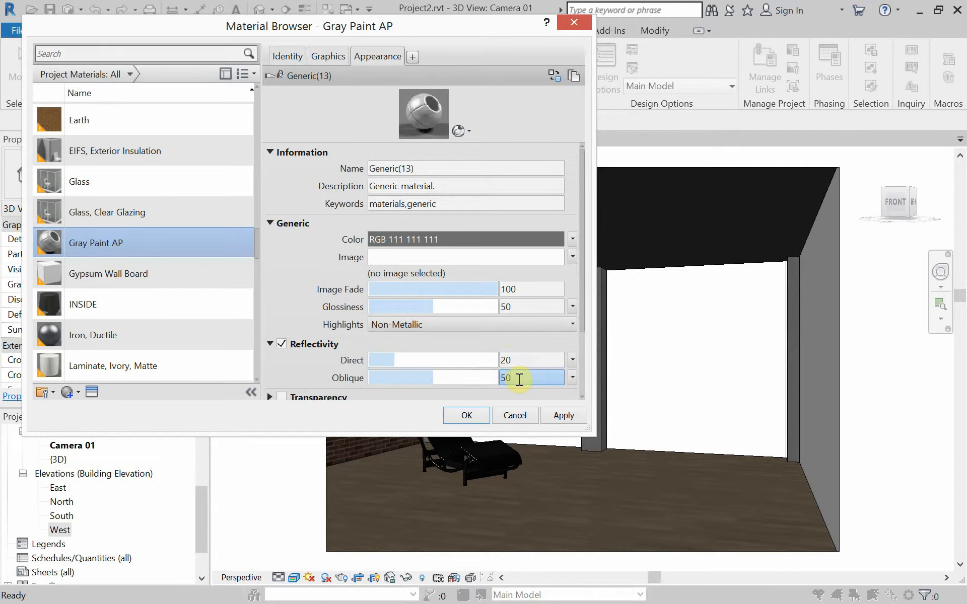
text(2)
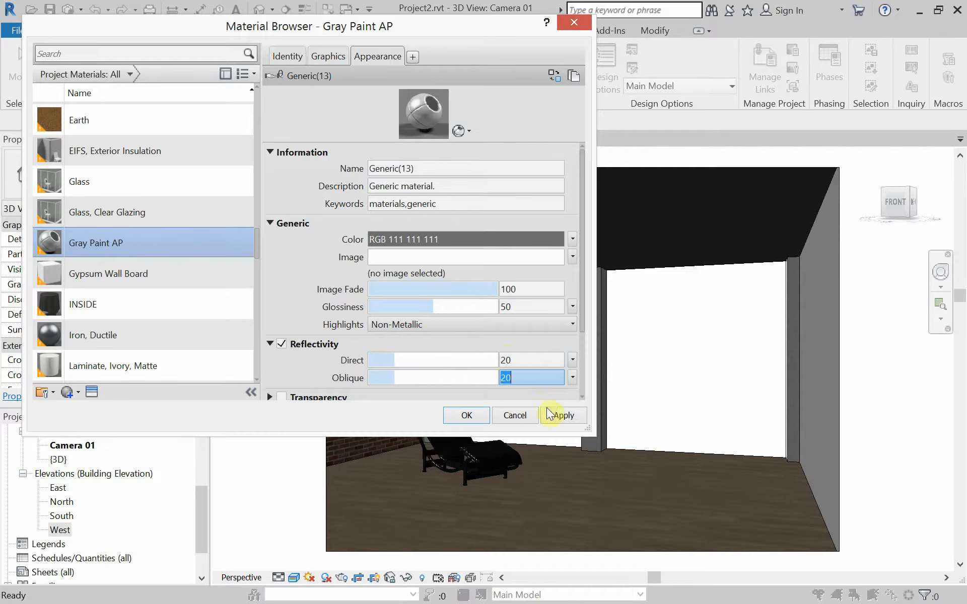
click(559, 420)
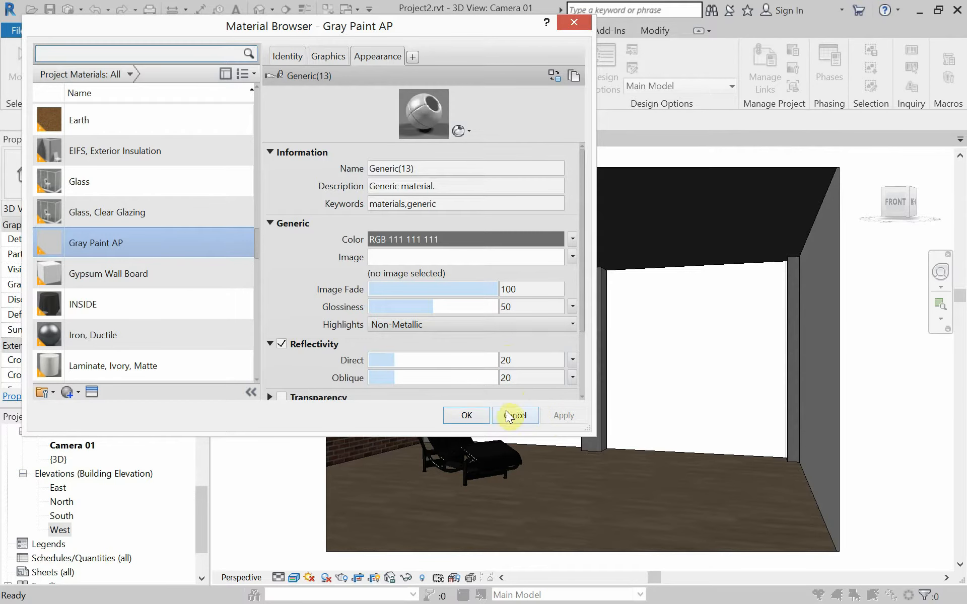
click(461, 417)
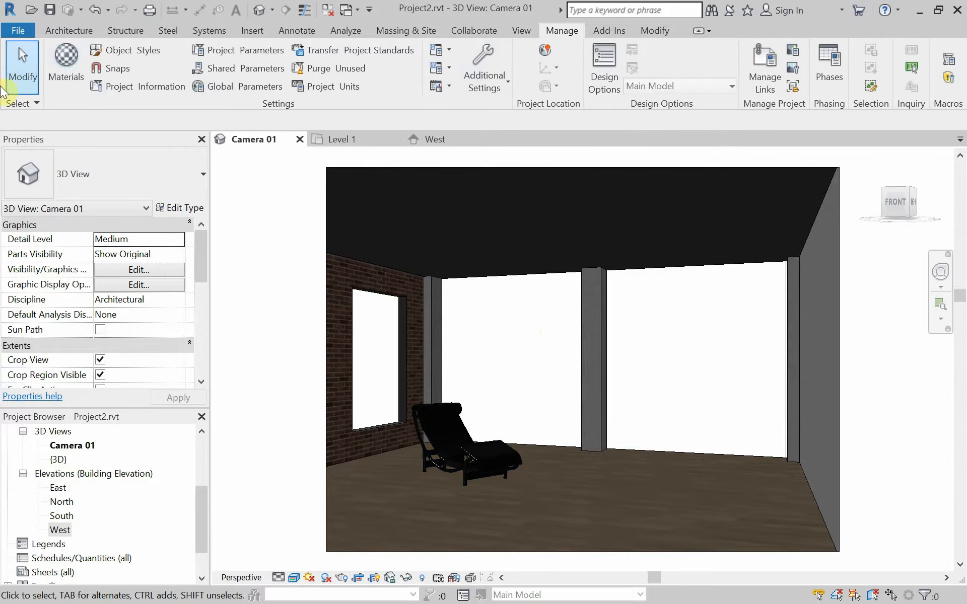
Create a new project material in the Material Browser and name it White Paint AP.
click(77, 65)
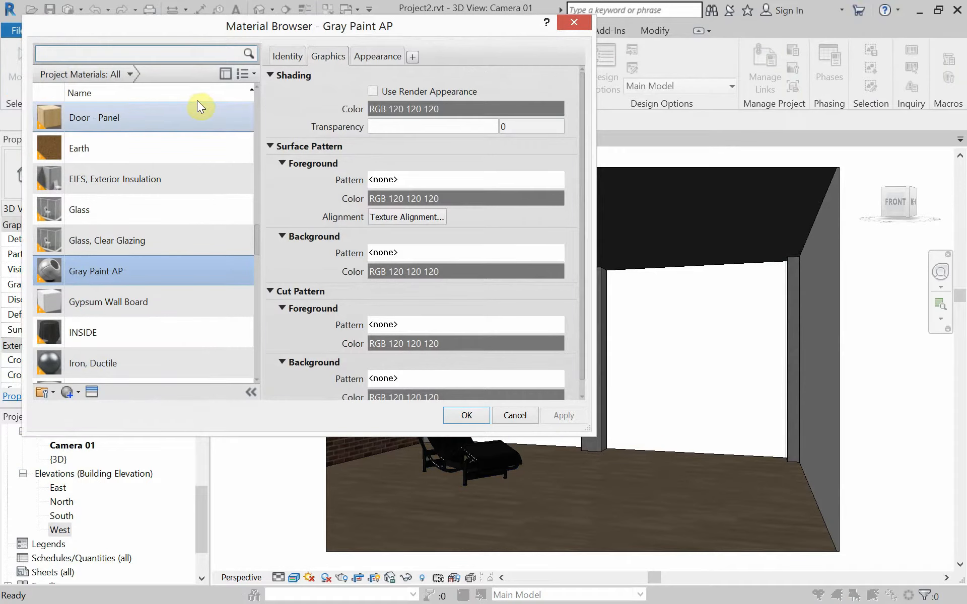
scroll(89, 373, down, 1)
click(77, 393)
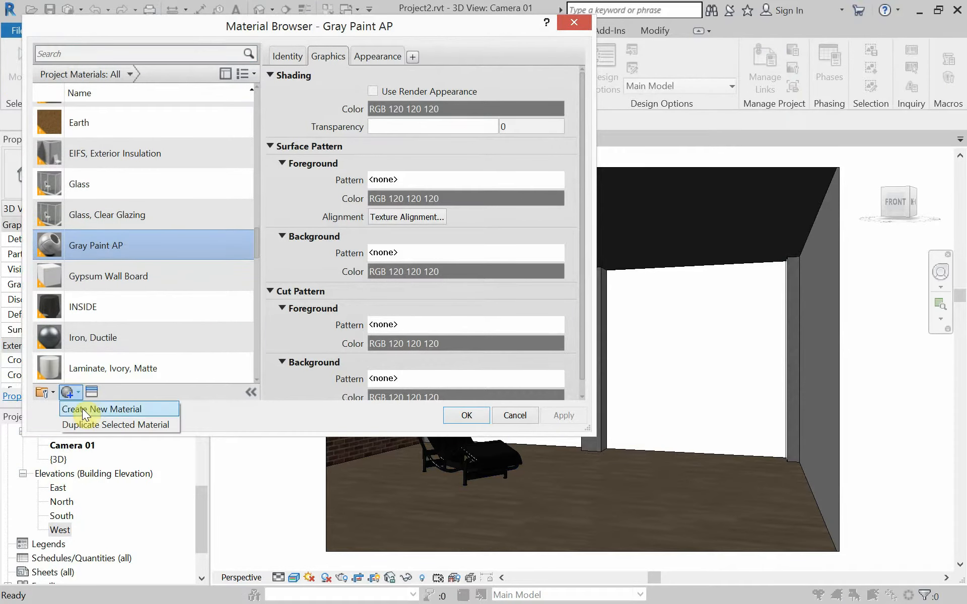
click(83, 410)
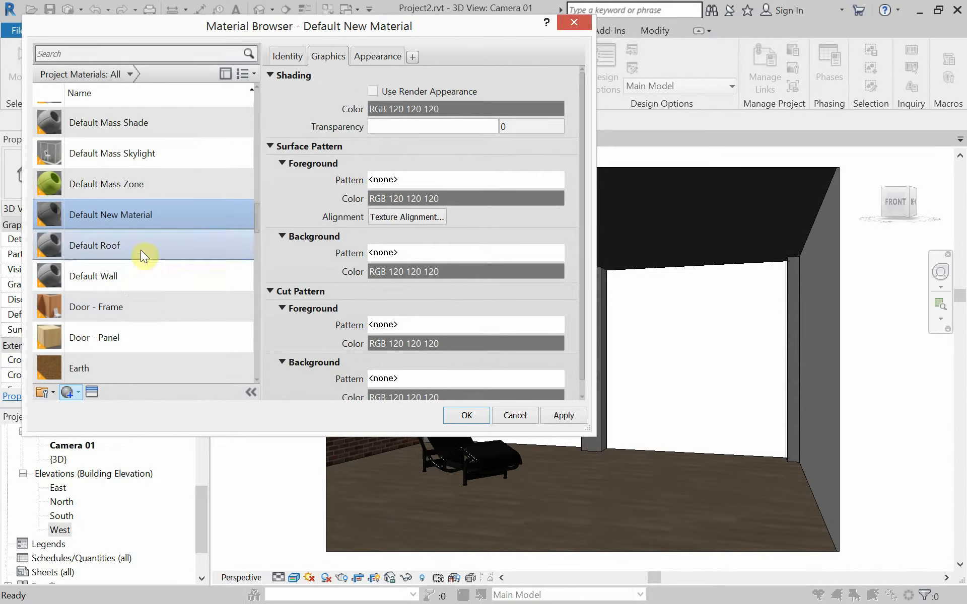
right_click(123, 213)
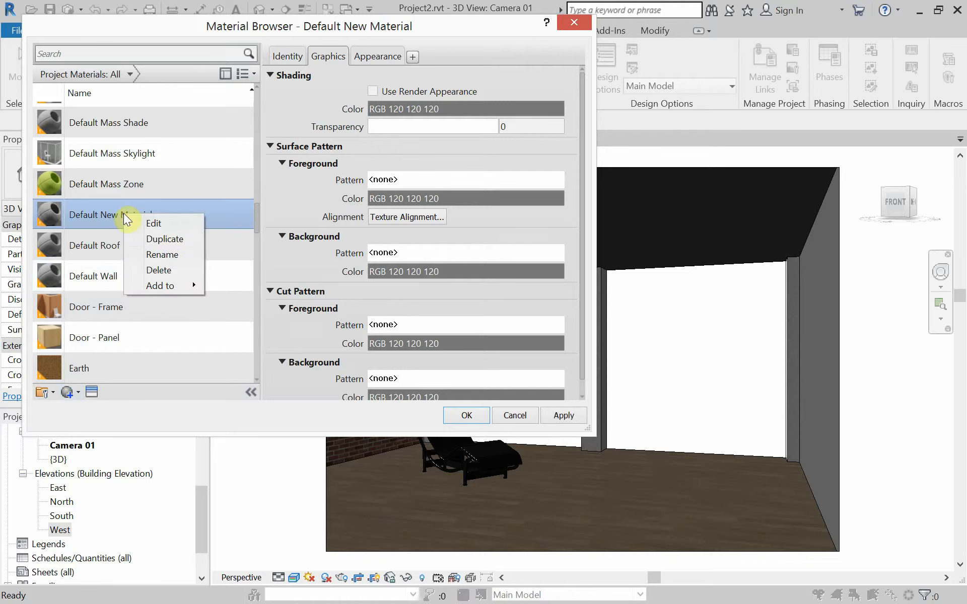
click(172, 260)
text(Wh)
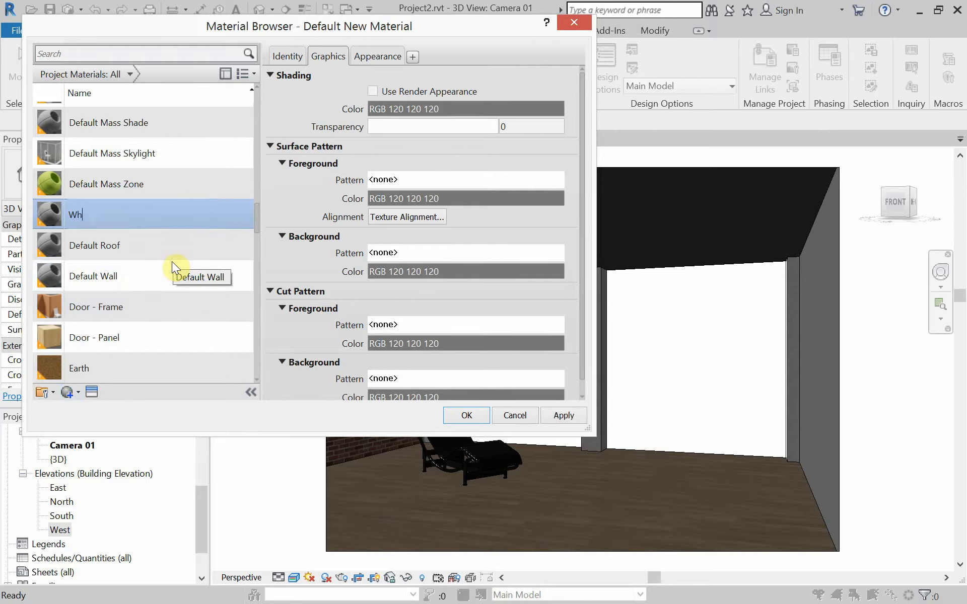
text(ite Paint AP)
Set the White Paint AP appearance color to white, RGB 255 255 255.
click(383, 57)
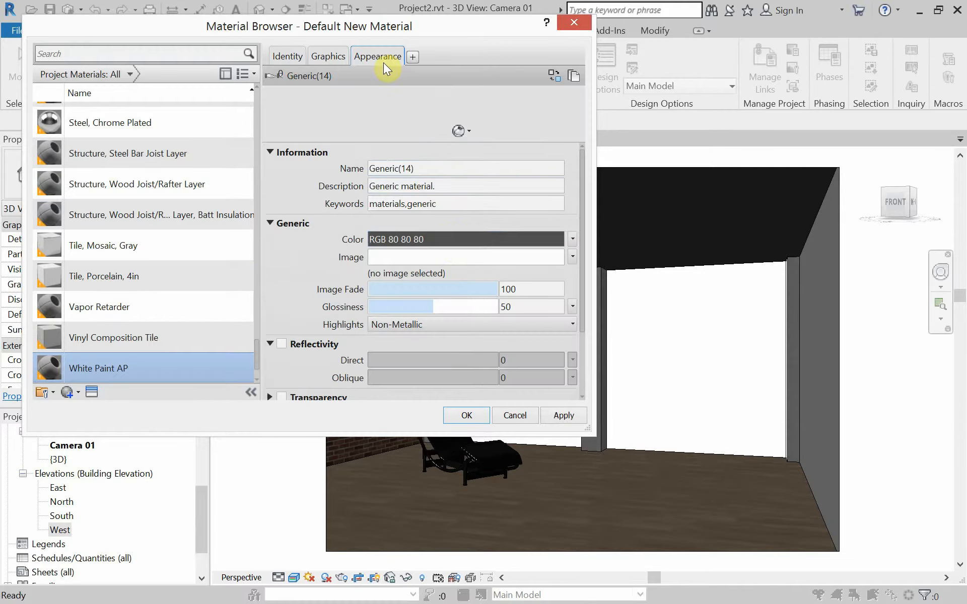
click(447, 241)
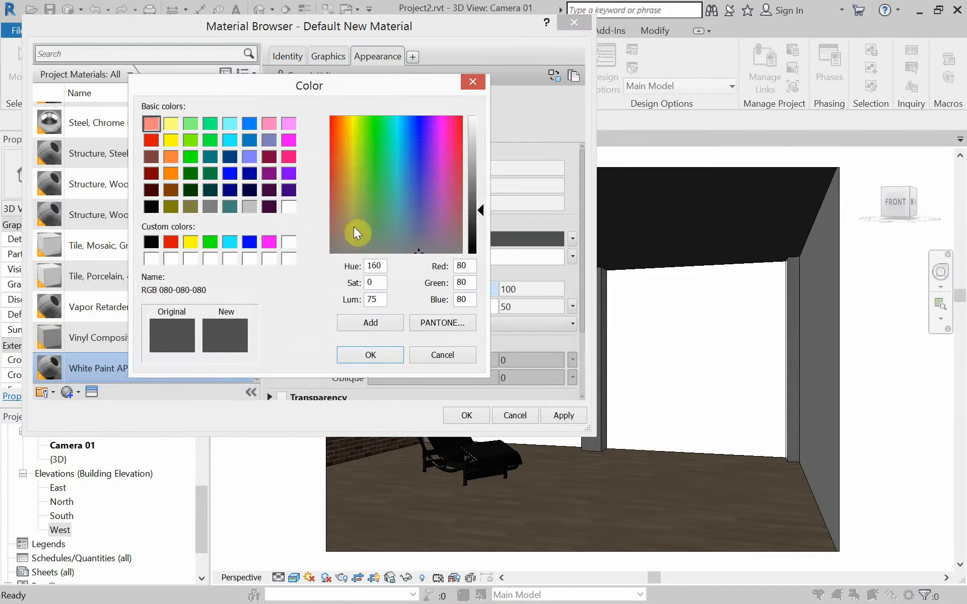
click(288, 207)
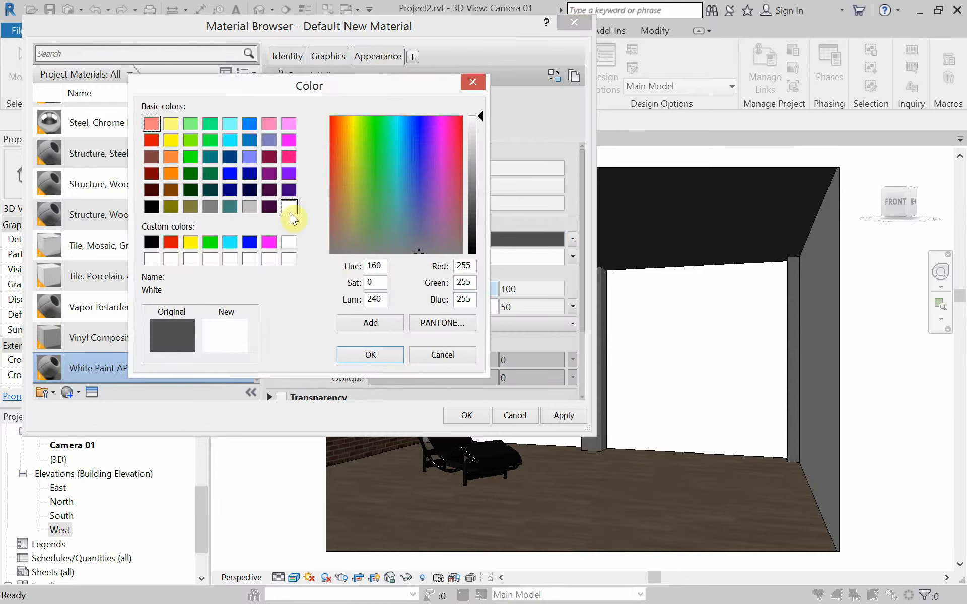
click(344, 356)
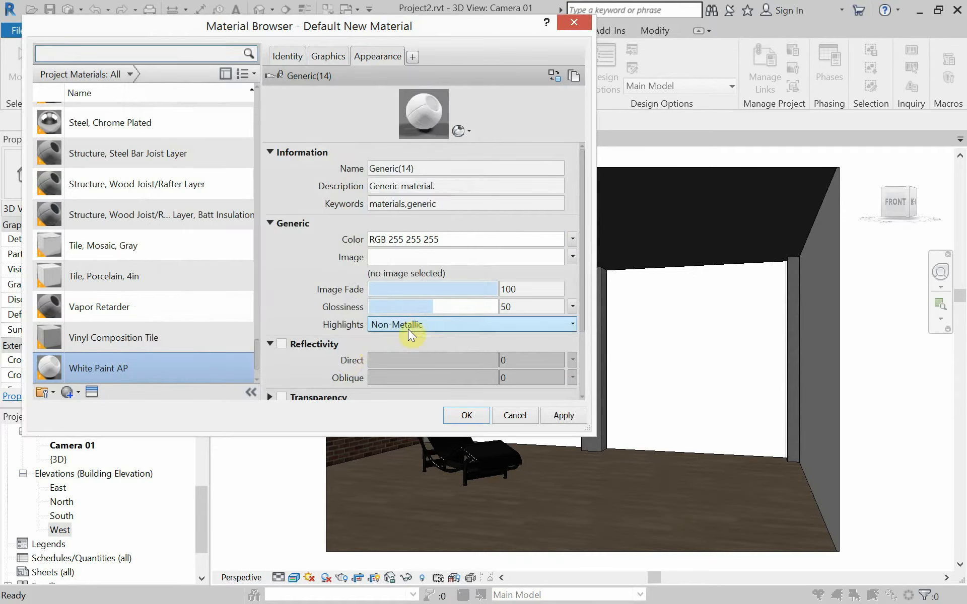
Enable reflectivity for White Paint AP with direct and oblique both at 20, then apply the changes and close the Material Browser.
click(298, 347)
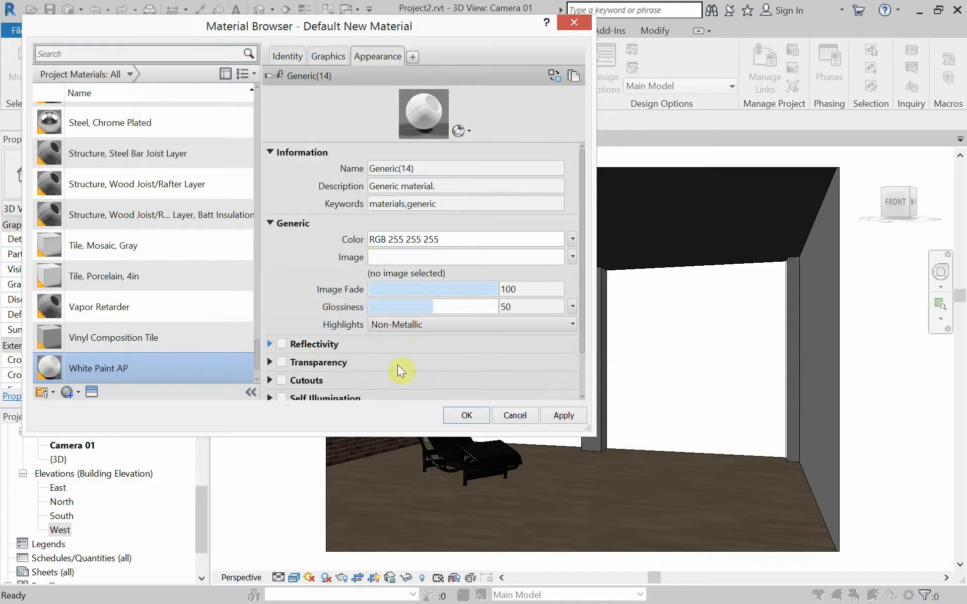
click(281, 344)
click(518, 360)
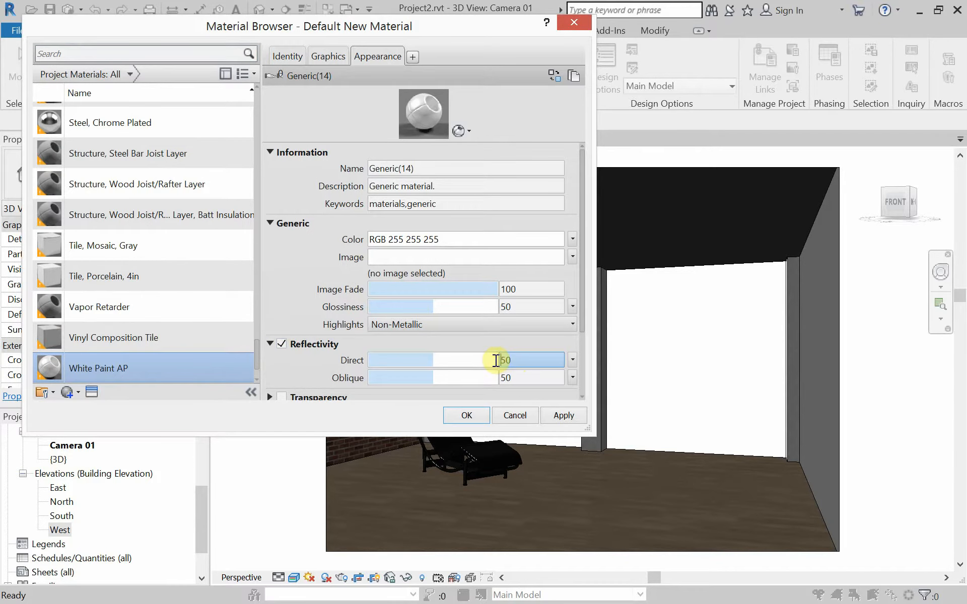
text(20)
click(511, 378)
text(20)
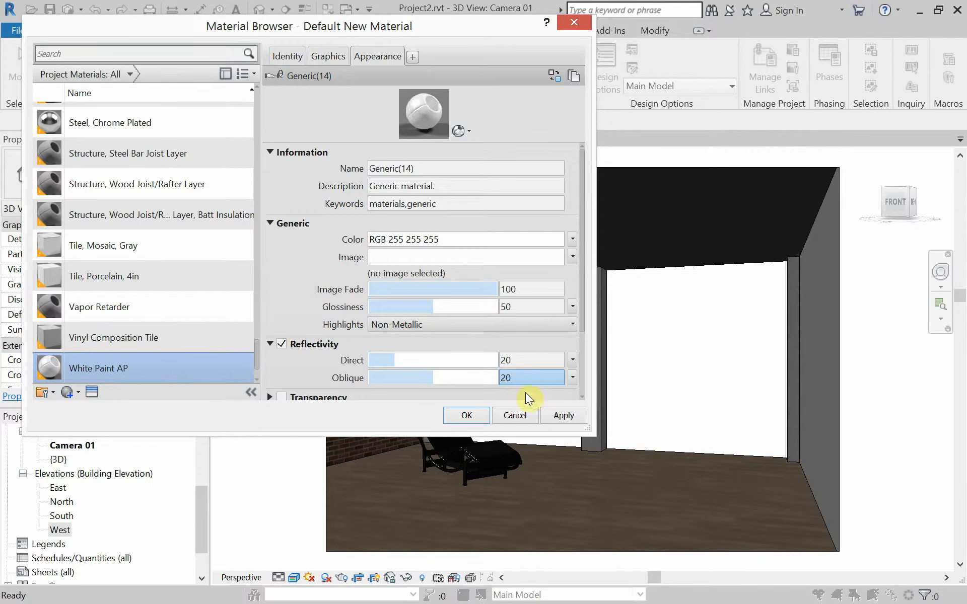
click(555, 416)
click(469, 415)
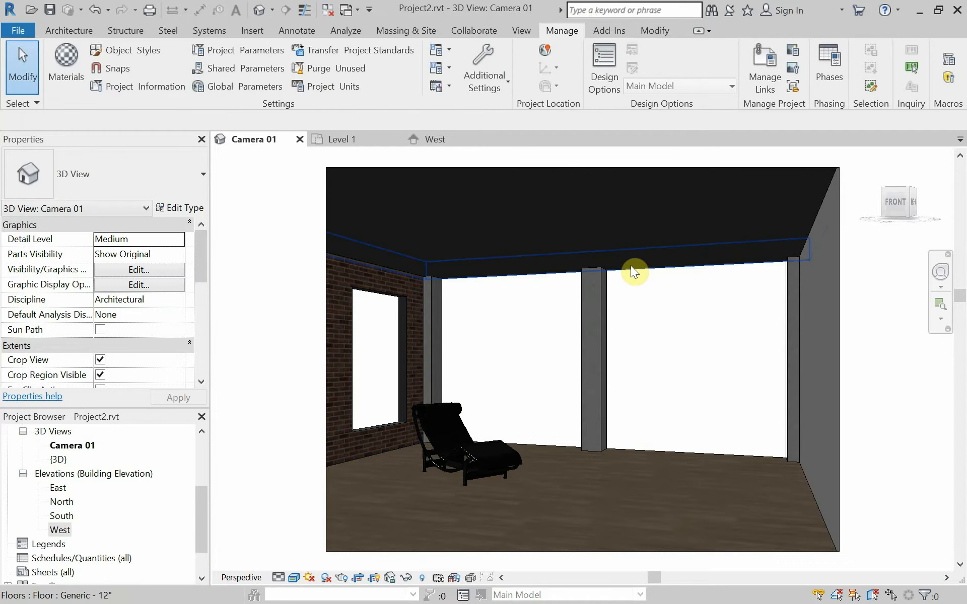
Paint the ceiling surface in the Camera 01 view with the White Paint AP material, then end the Paint command.
key(p)
key(t)
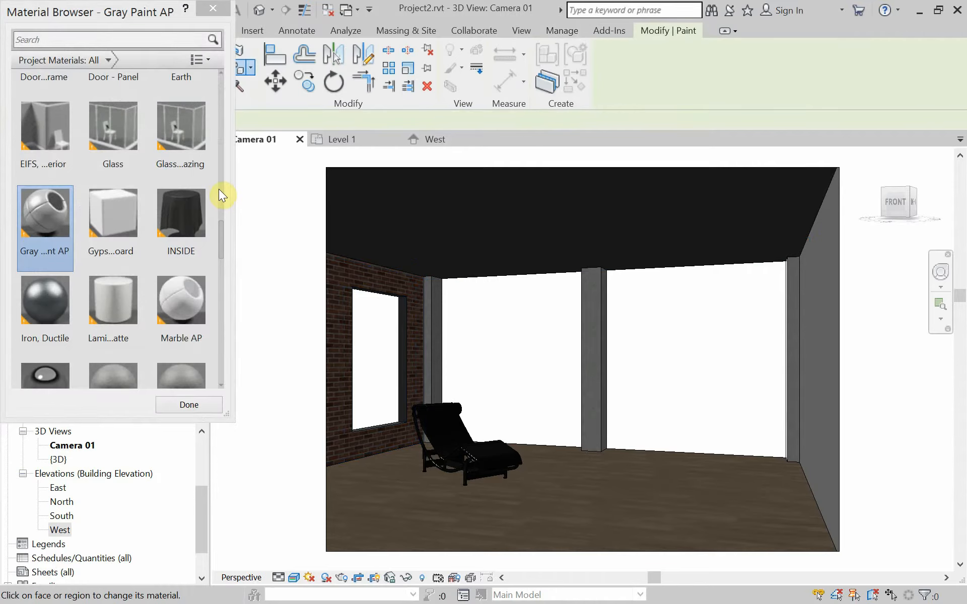
drag(219, 232, 212, 376)
click(179, 268)
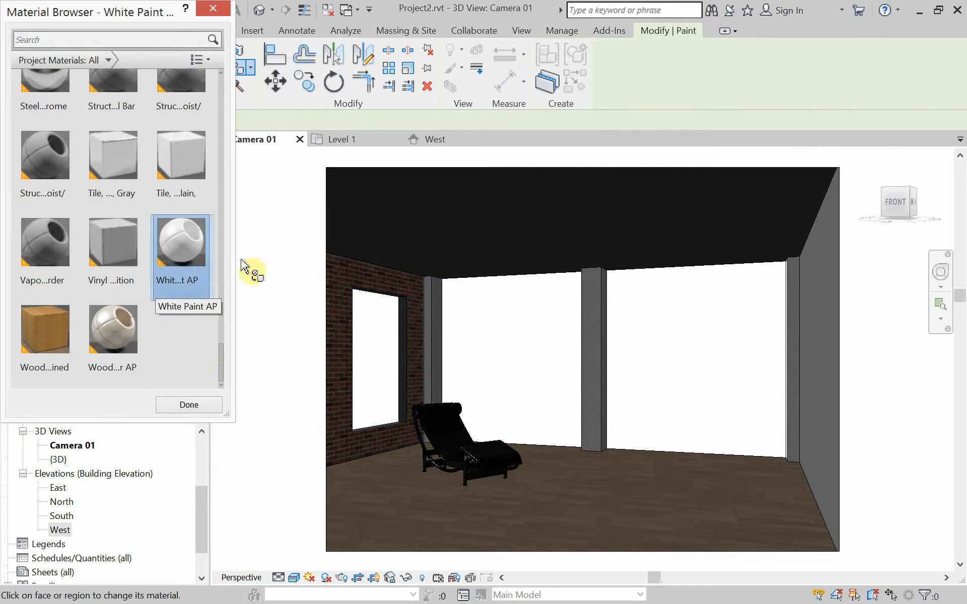
click(522, 244)
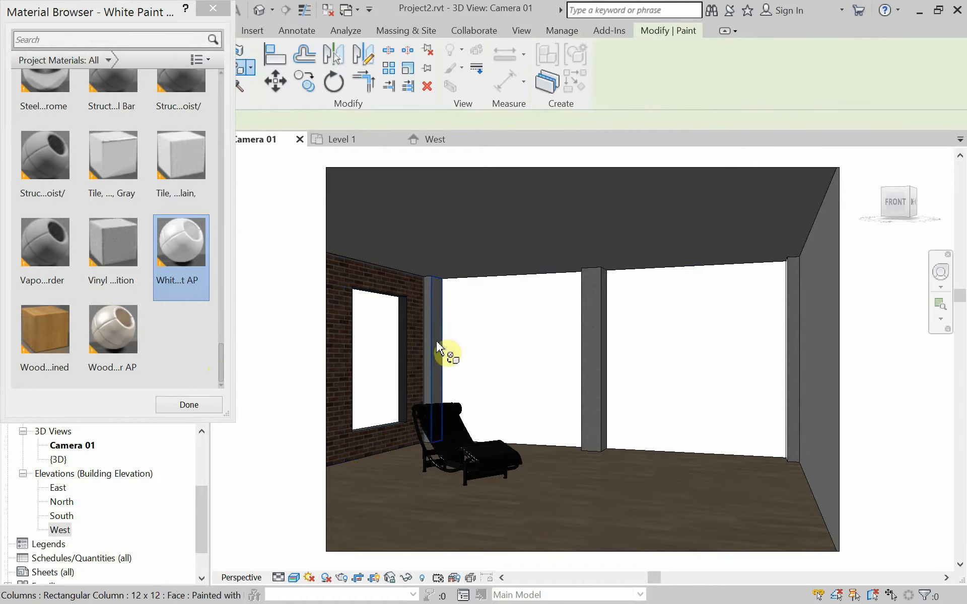
scroll(186, 158, up, 1)
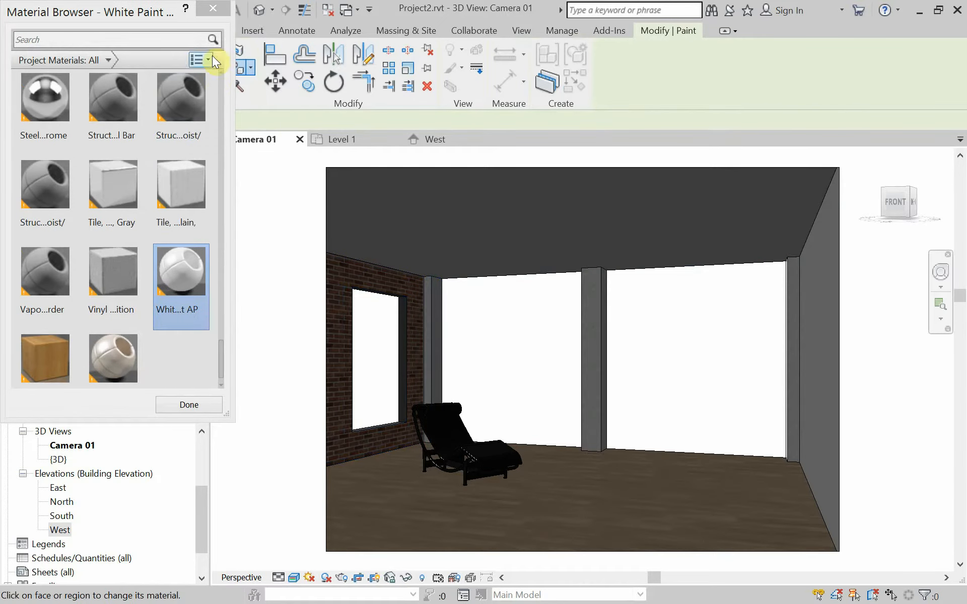
click(213, 8)
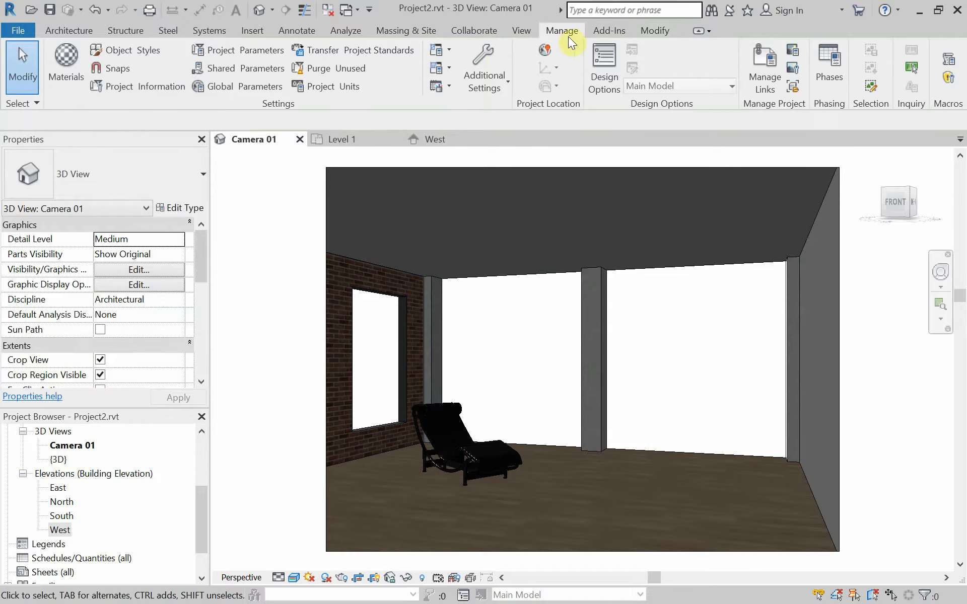
Render the Camera 01 view at Draft quality to check the painted surfaces, then close the Rendering dialog.
click(523, 31)
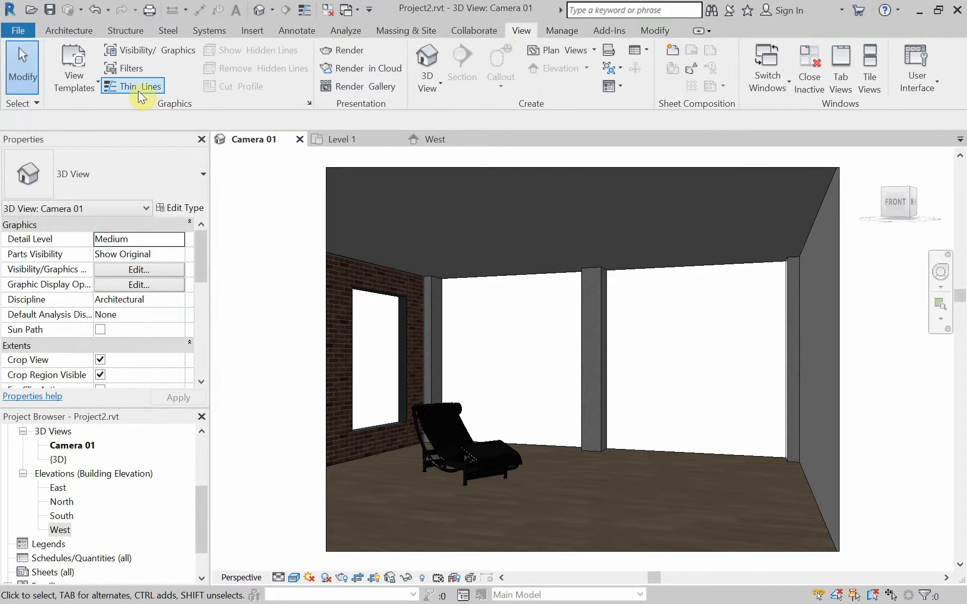
click(348, 50)
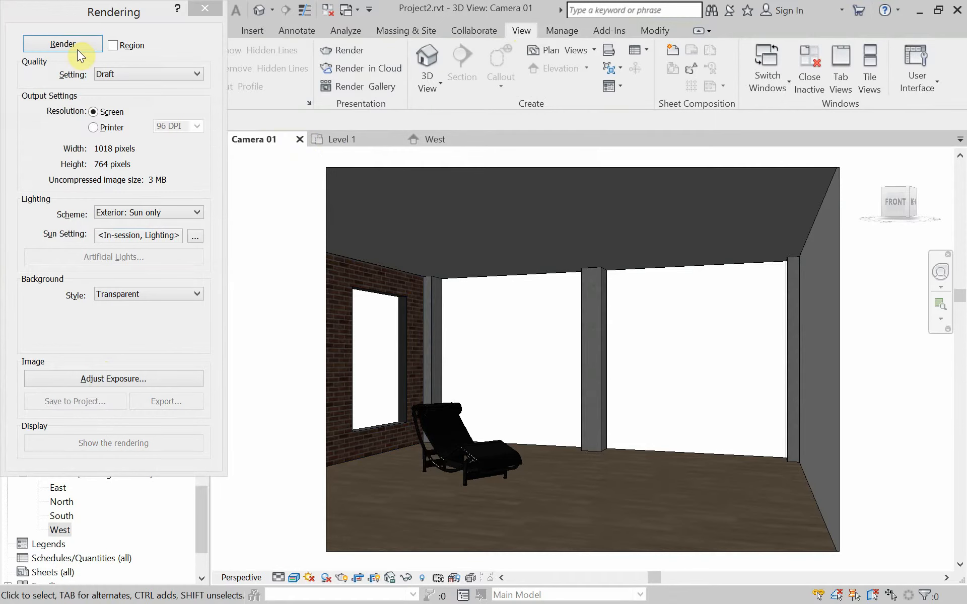
click(63, 44)
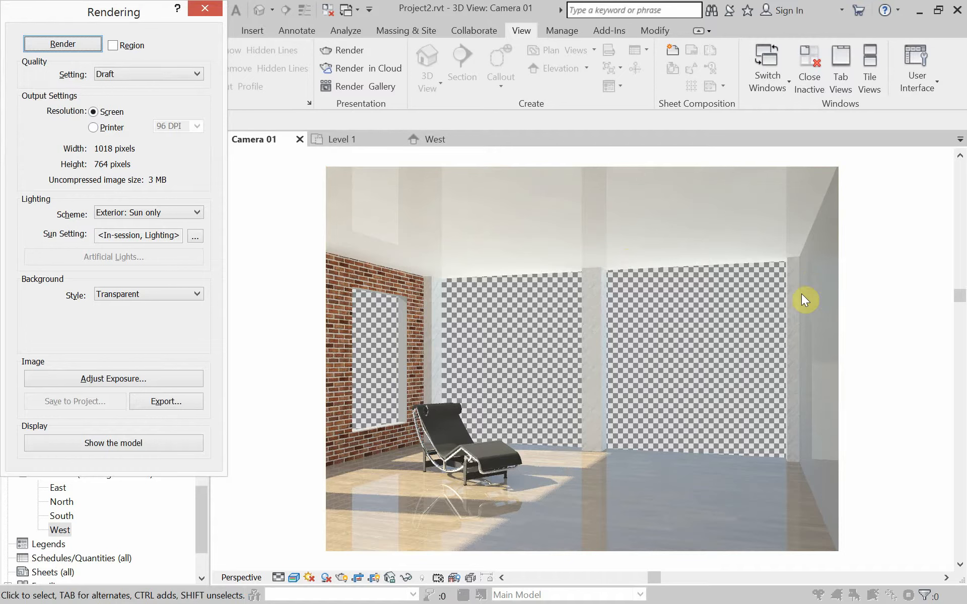
click(205, 8)
Set the White Paint AP material's direct and oblique reflectivity both to 10.
click(654, 29)
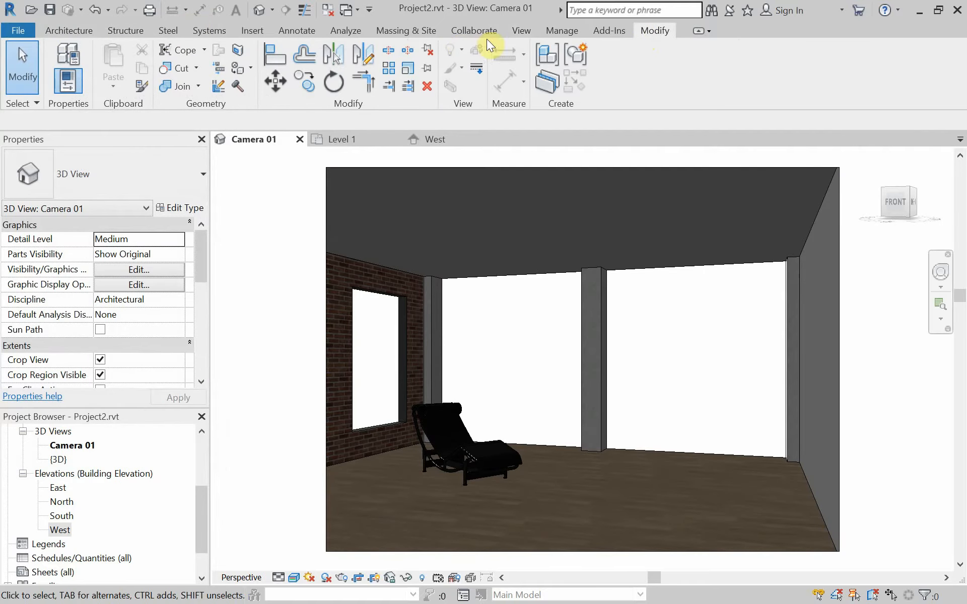
click(575, 35)
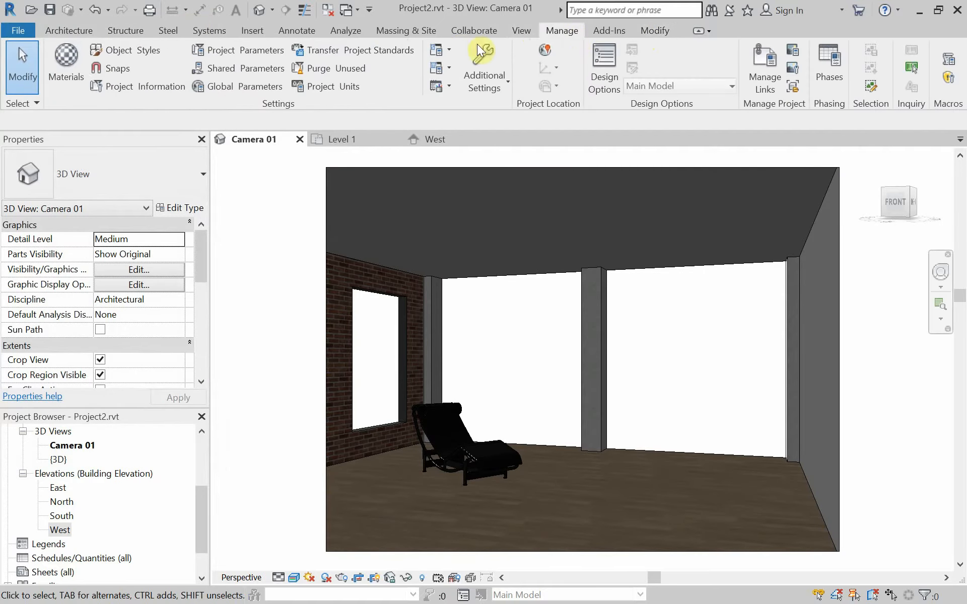
click(56, 65)
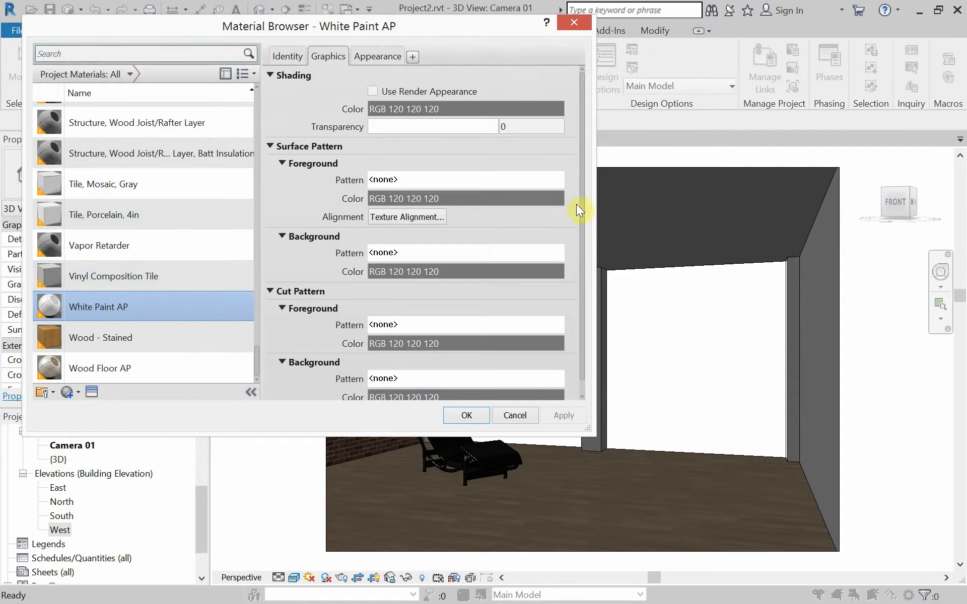
click(359, 54)
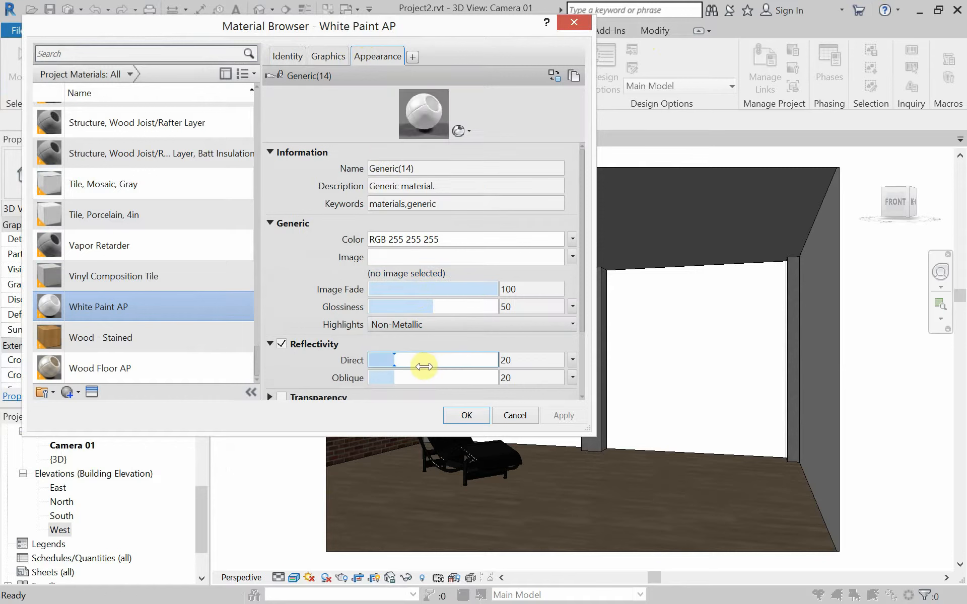
click(521, 361)
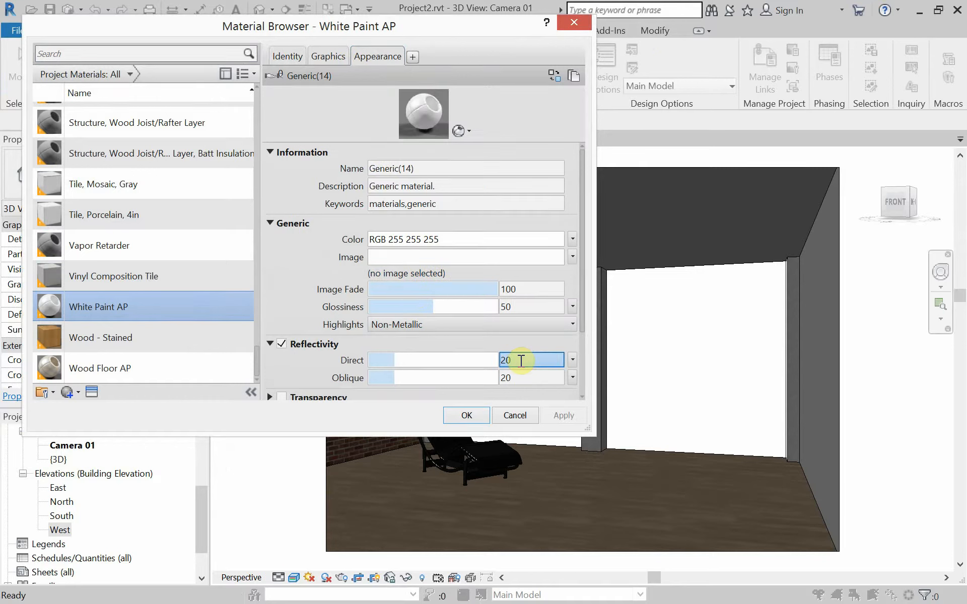
drag(498, 361, 509, 360)
text(10)
key(Tab)
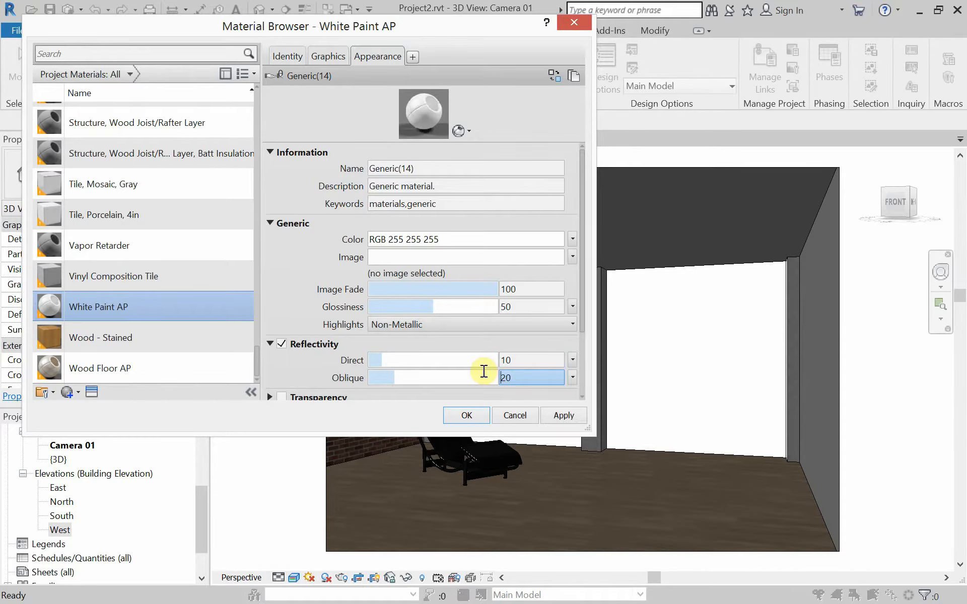
text(1)
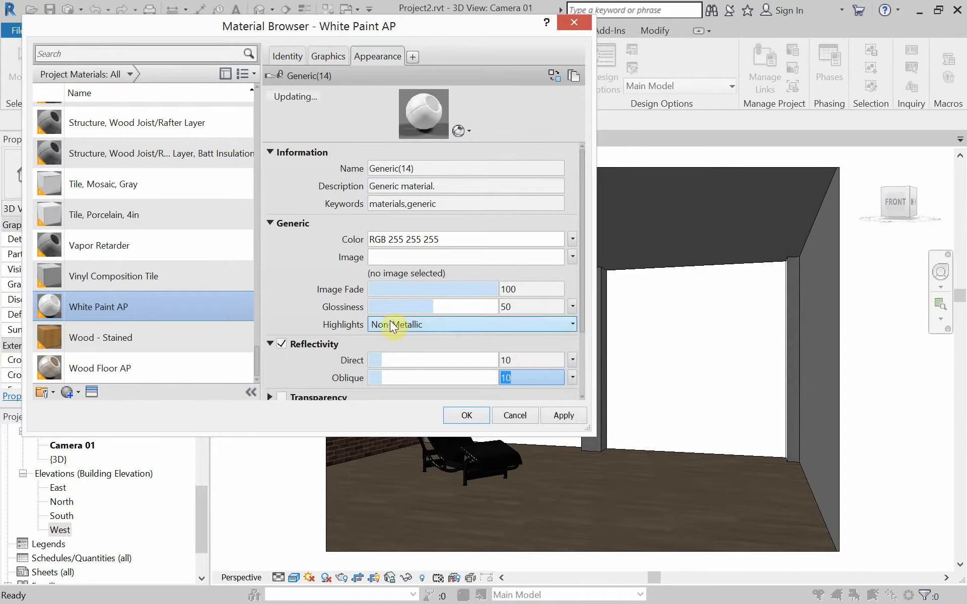
Set the Gray Paint AP material's direct and oblique reflectivity both to 10, then apply the changes and close the Material Browser.
click(202, 212)
scroll(203, 246, up, 15)
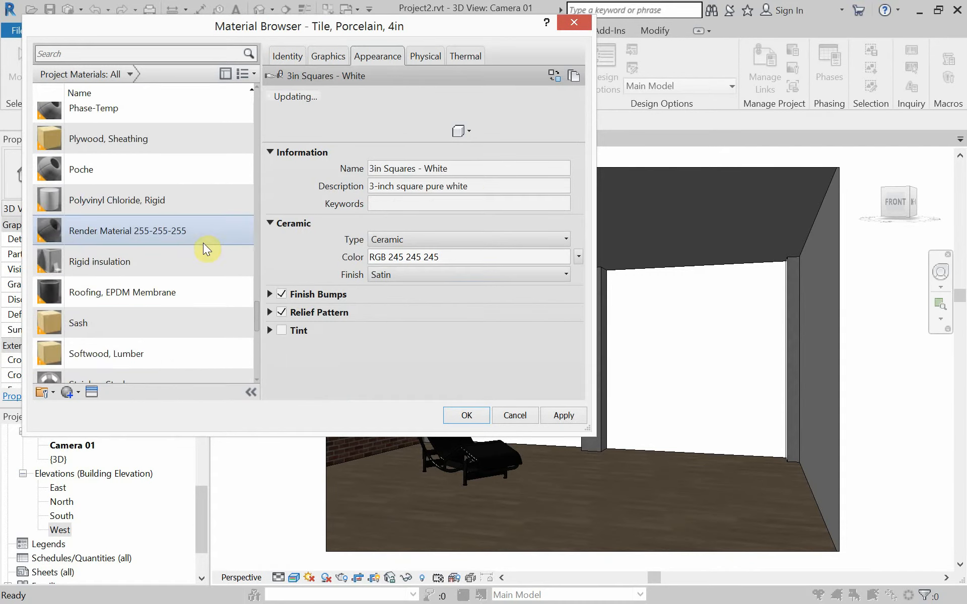
scroll(183, 263, down, 2)
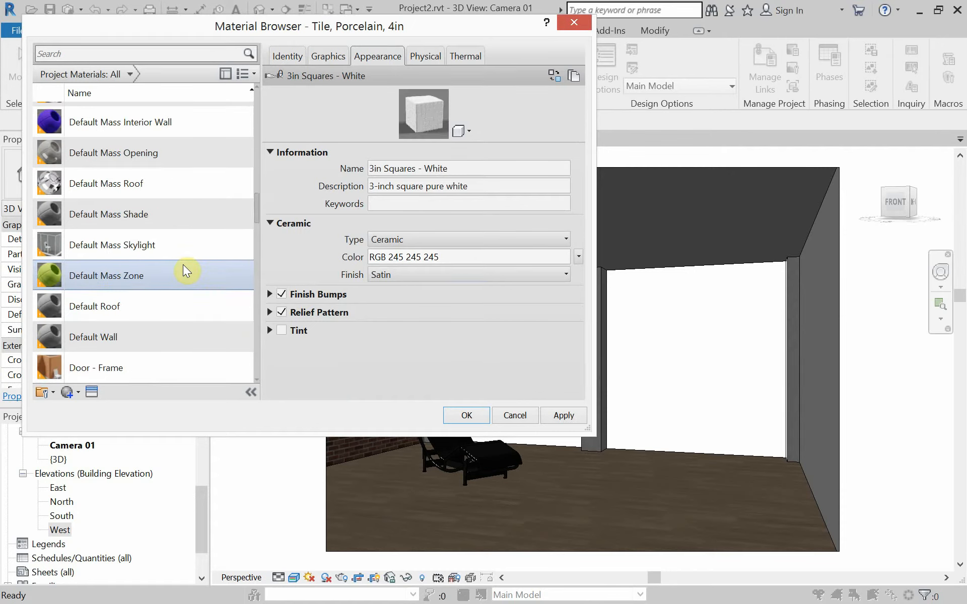
scroll(183, 264, up, 4)
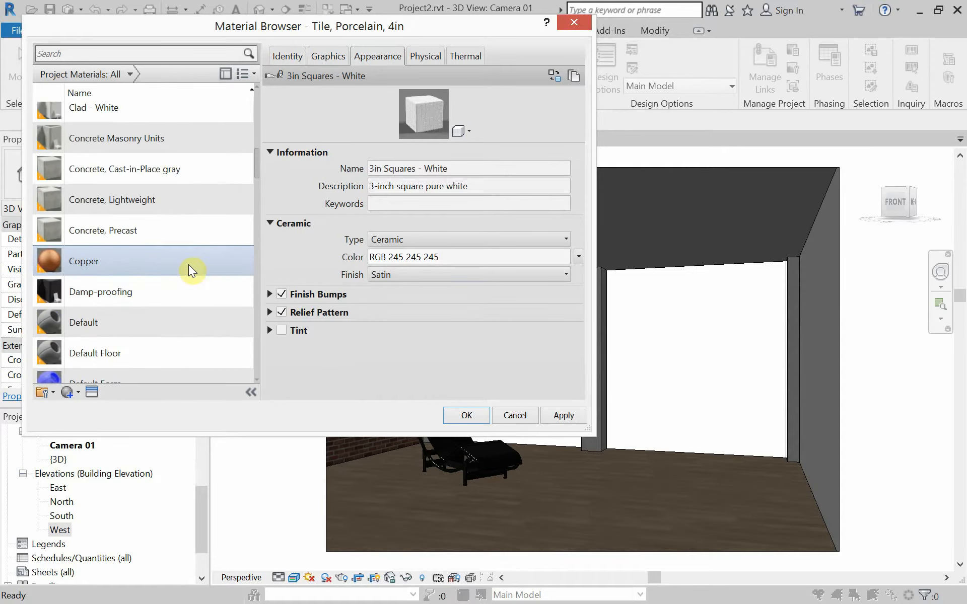
scroll(191, 264, down, 8)
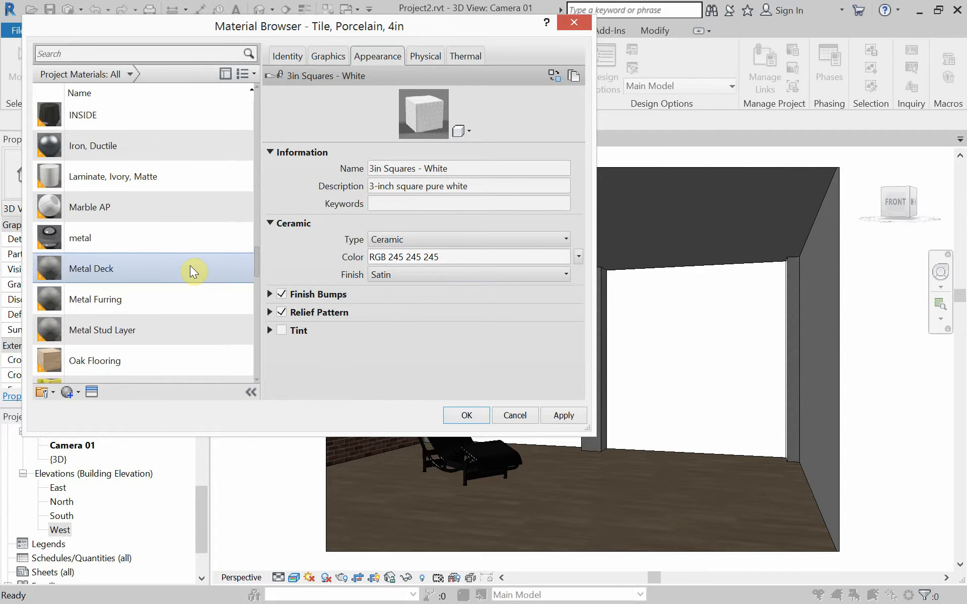
key(g)
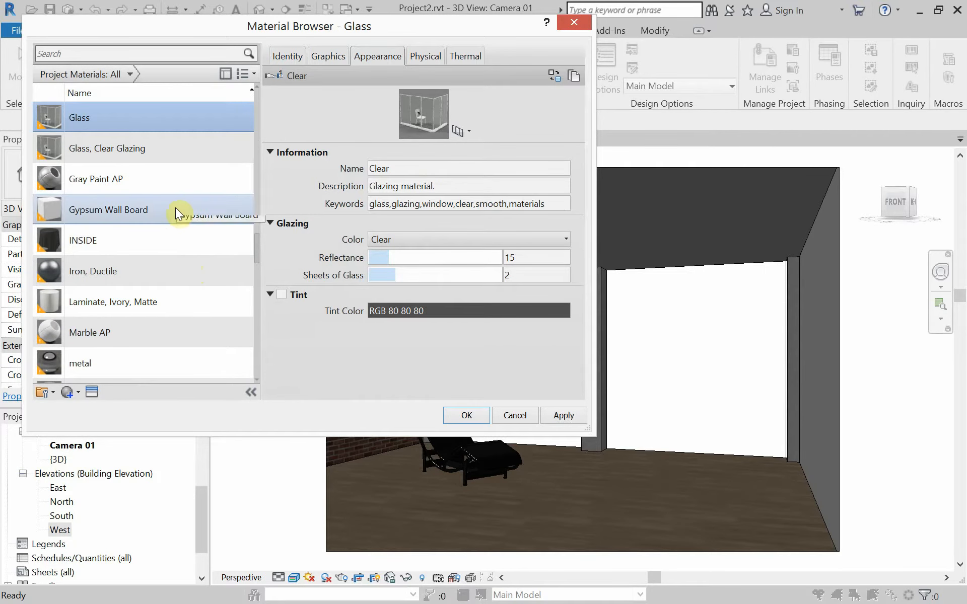
click(156, 186)
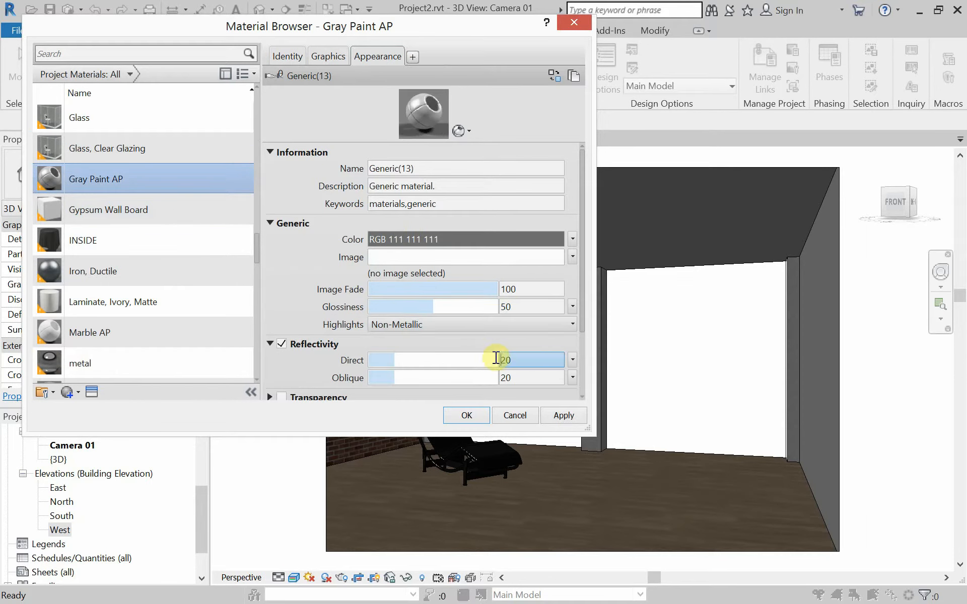
double_click(509, 359)
text(10)
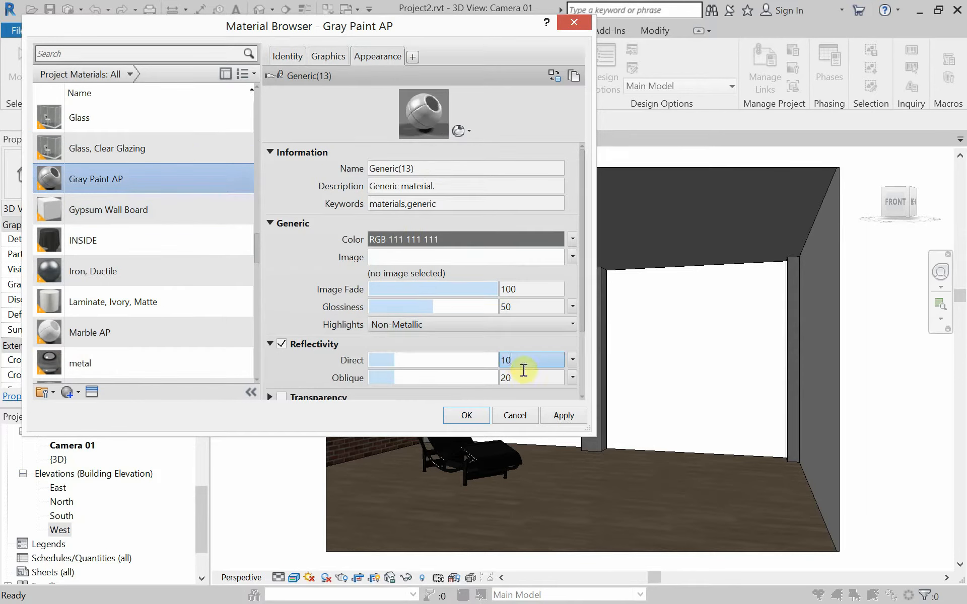
double_click(522, 373)
text(10)
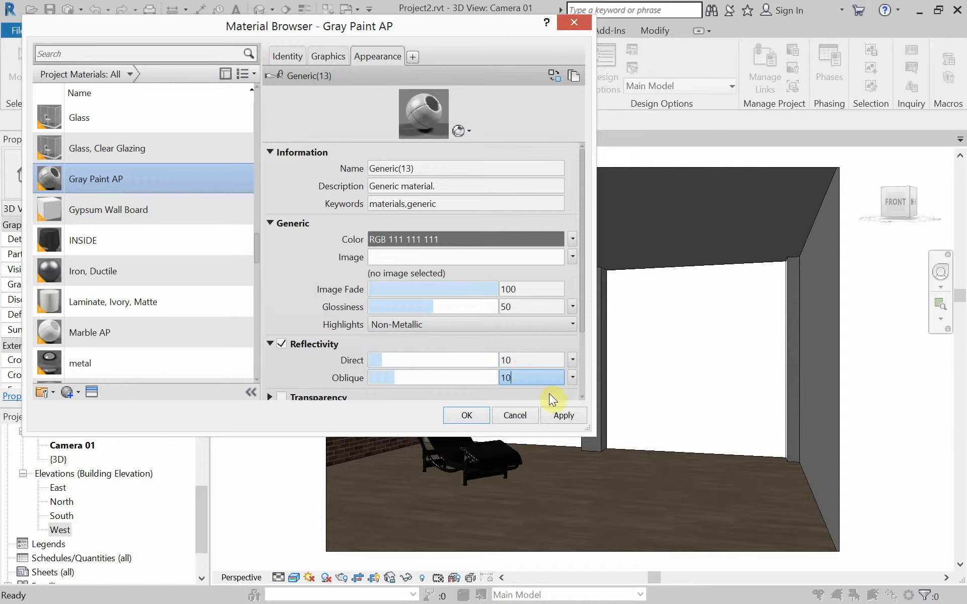
click(562, 415)
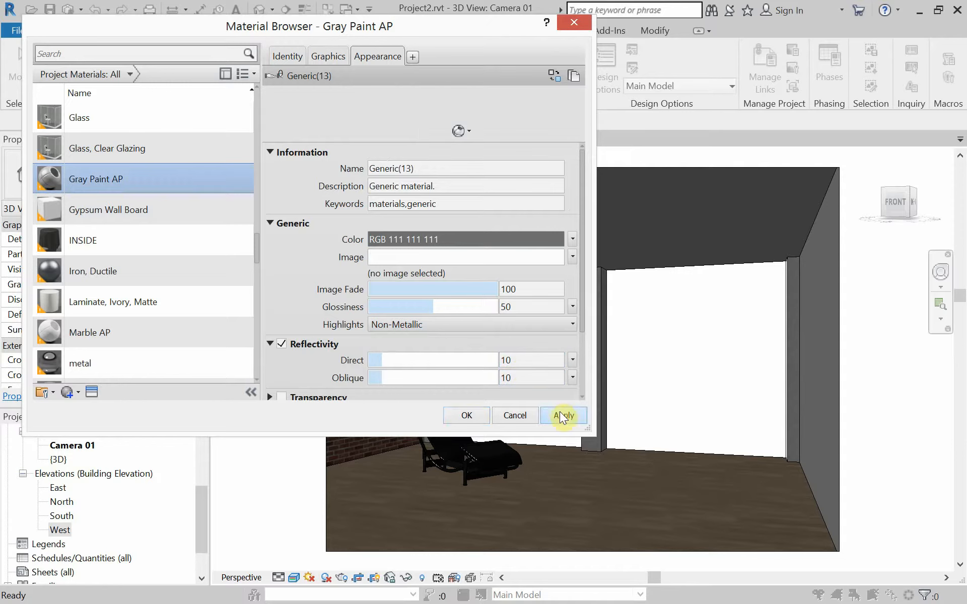
click(465, 415)
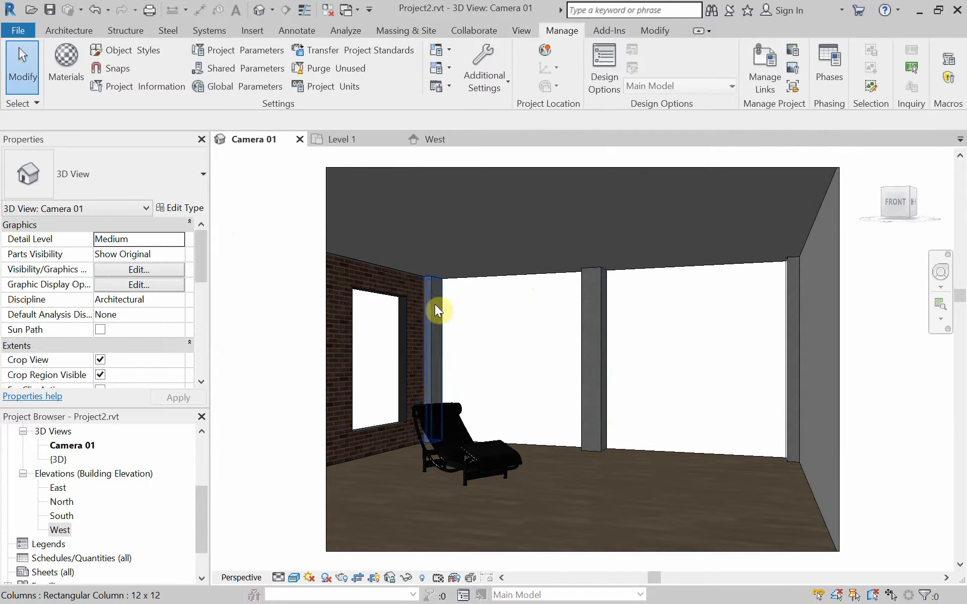
In the Level 1 floor plan, draw a Curtain Wall 1 wall along the north edge from the northwest corner column to the middle column.
click(357, 145)
scroll(464, 244, up, 5)
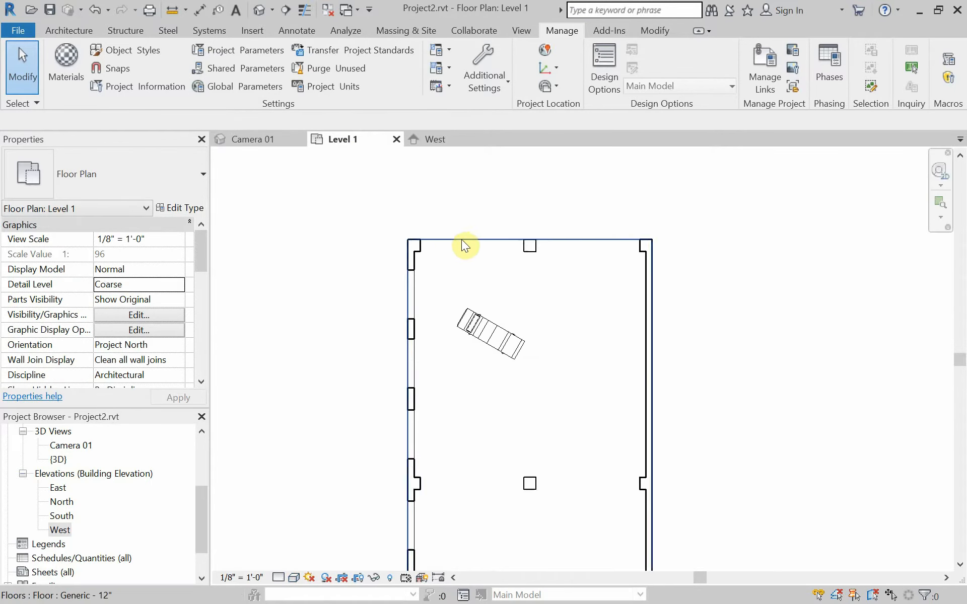
middle_drag(436, 263, 412, 278)
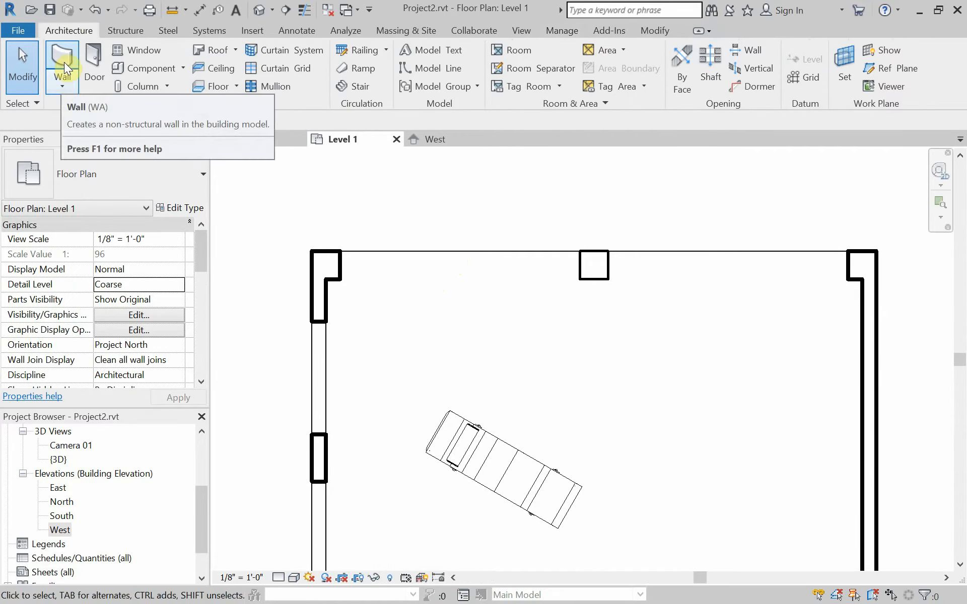
click(65, 63)
click(140, 168)
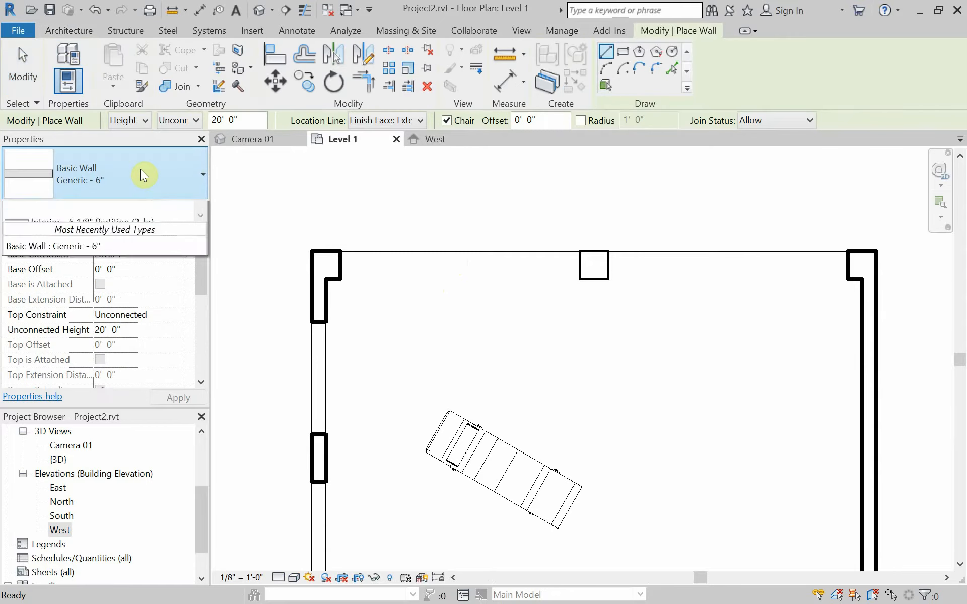
drag(203, 365, 204, 482)
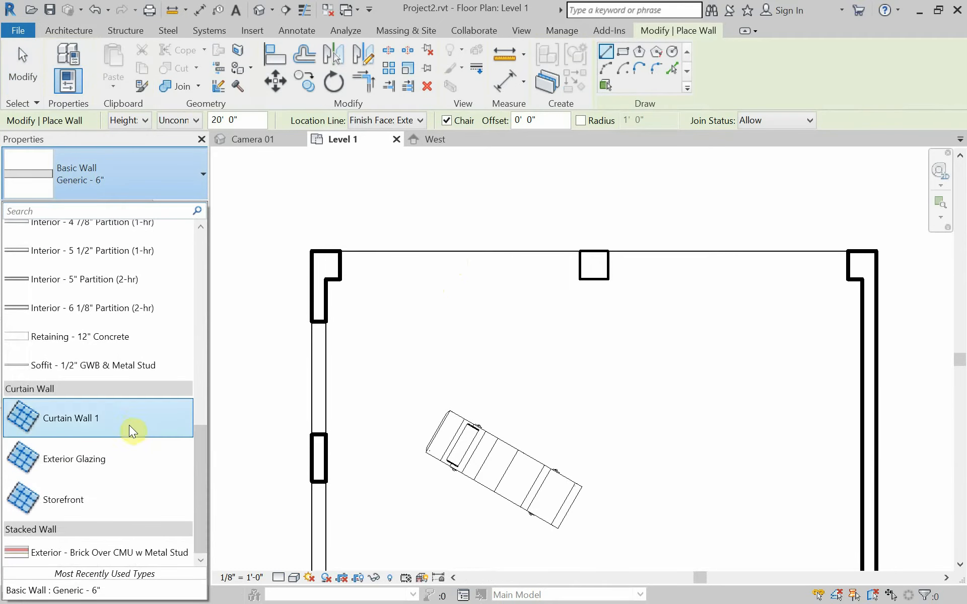
mouse_move(125, 421)
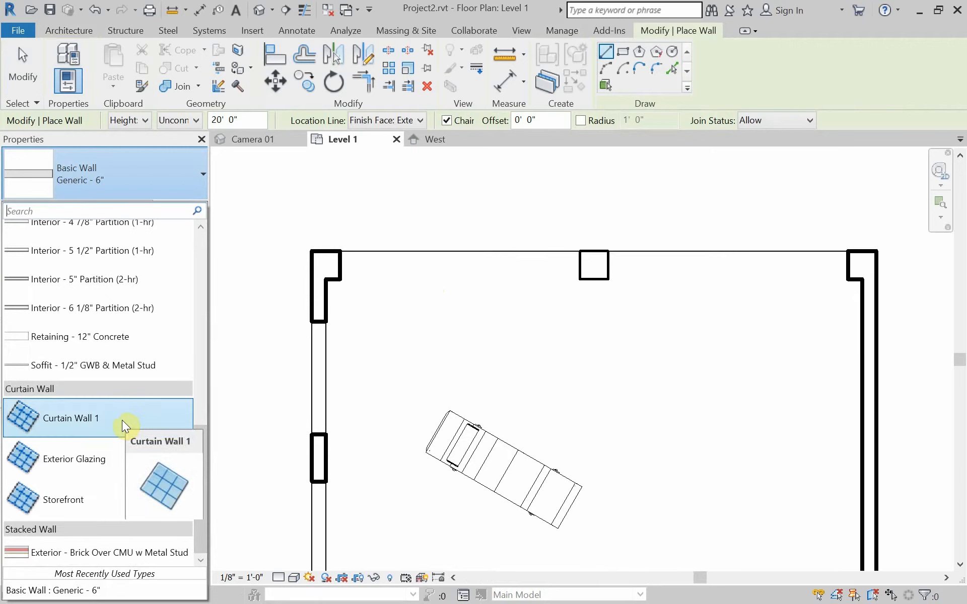
click(122, 420)
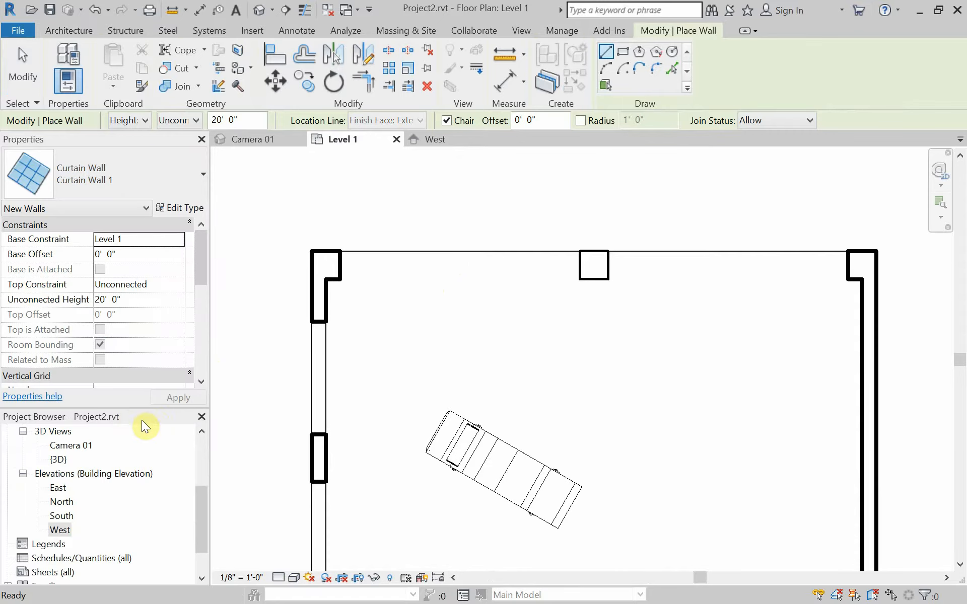
click(344, 250)
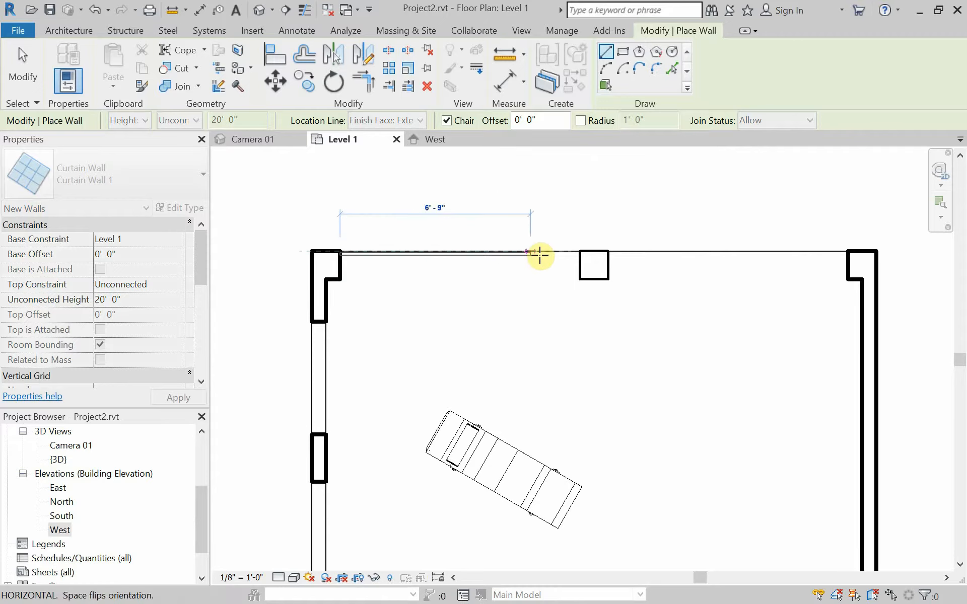
click(577, 256)
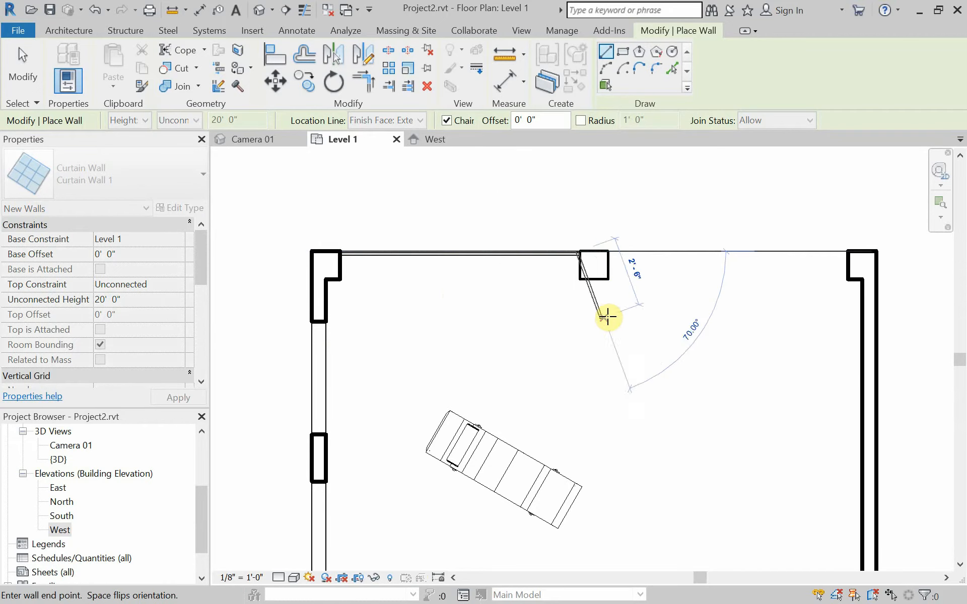
key(Escape)
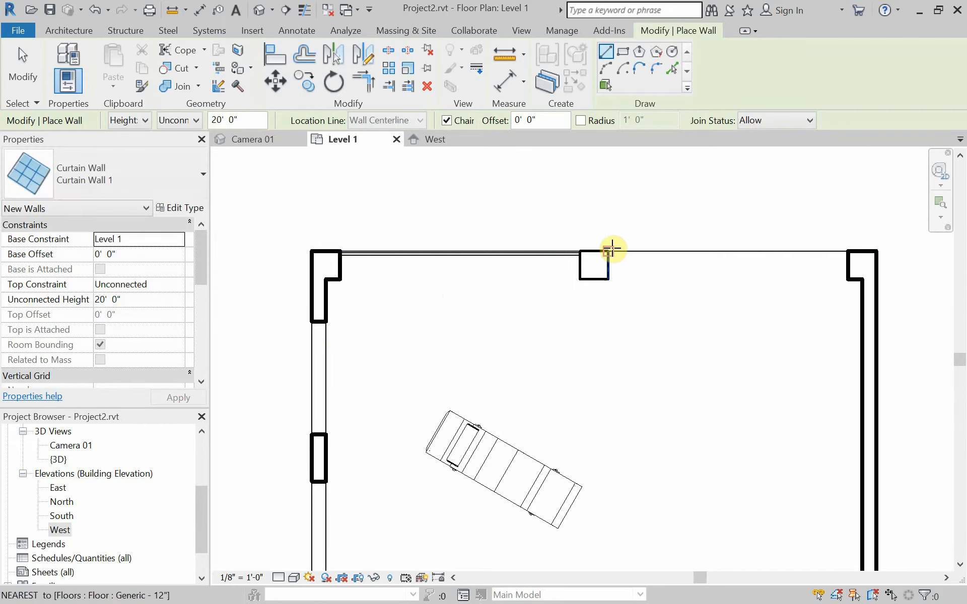
Draw a second Curtain Wall 1 wall from the middle column to the northeast corner column, then end the Wall command.
click(609, 248)
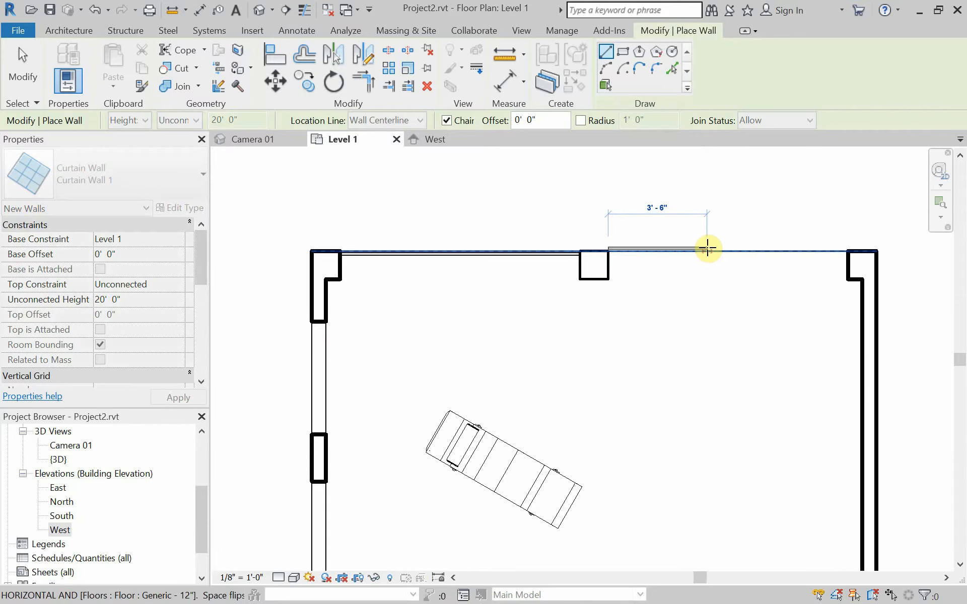
click(850, 250)
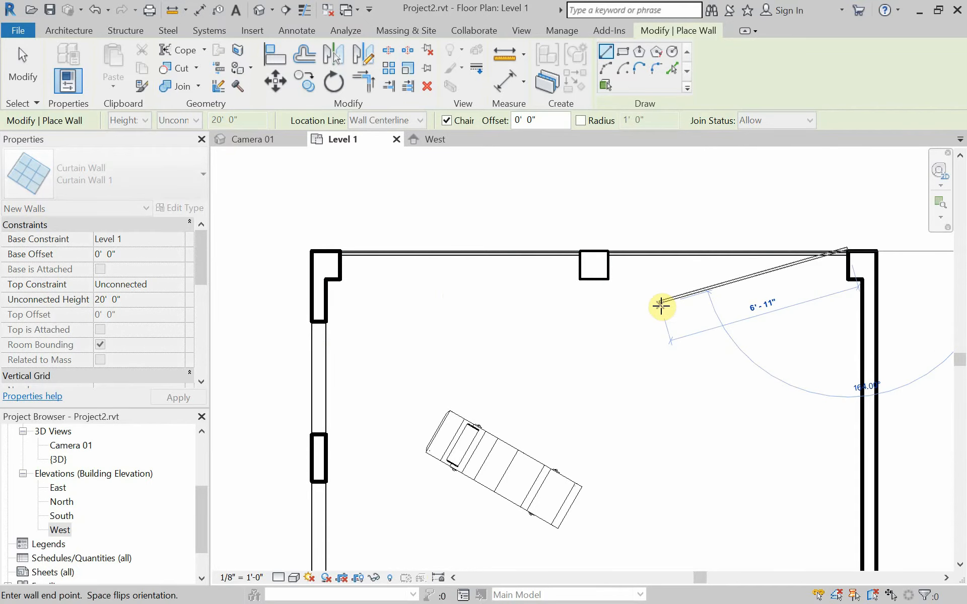
key(Escape)
key(Return)
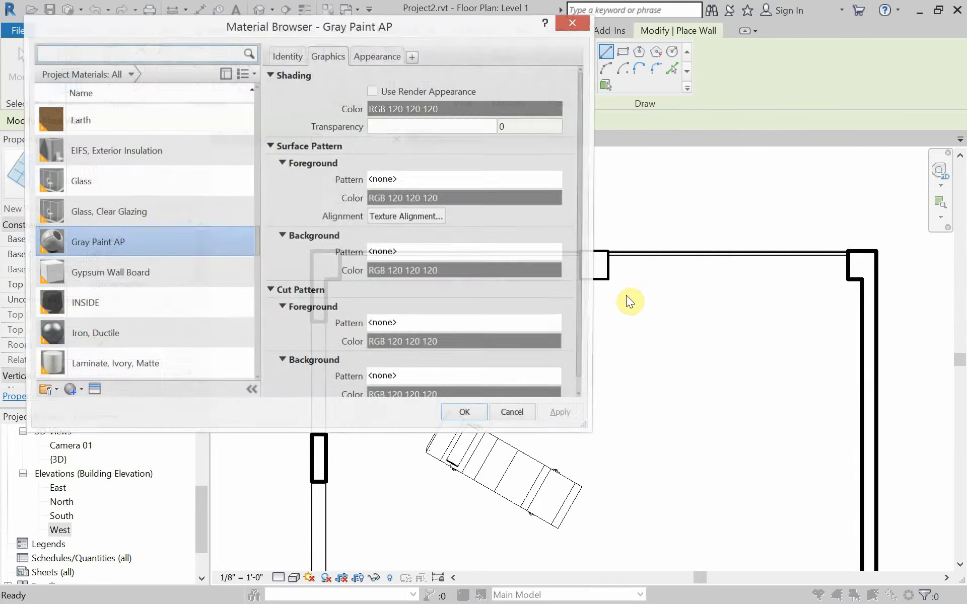
click(508, 415)
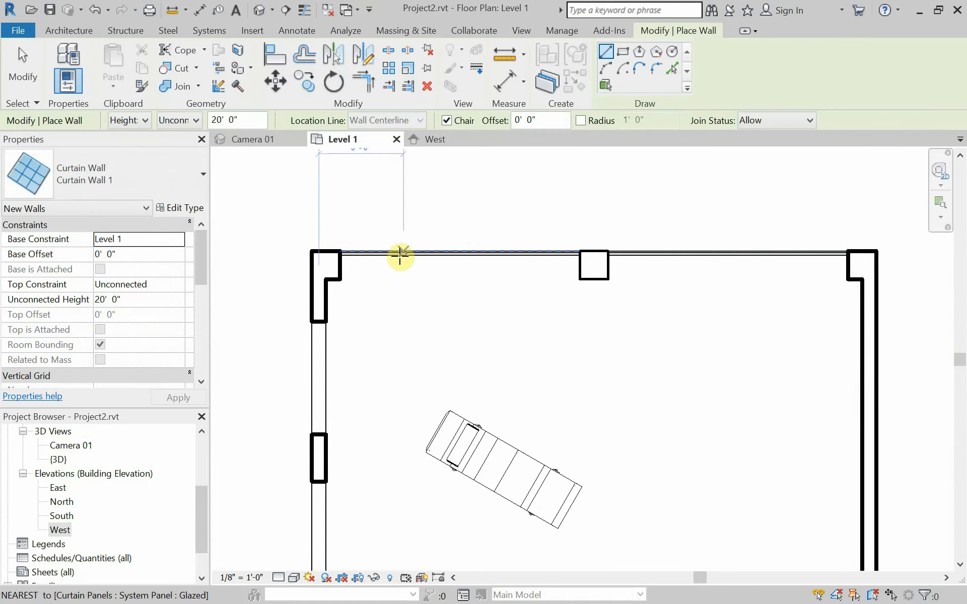
scroll(341, 271, up, 3)
scroll(344, 272, up, 2)
key(Escape)
key(Escape)
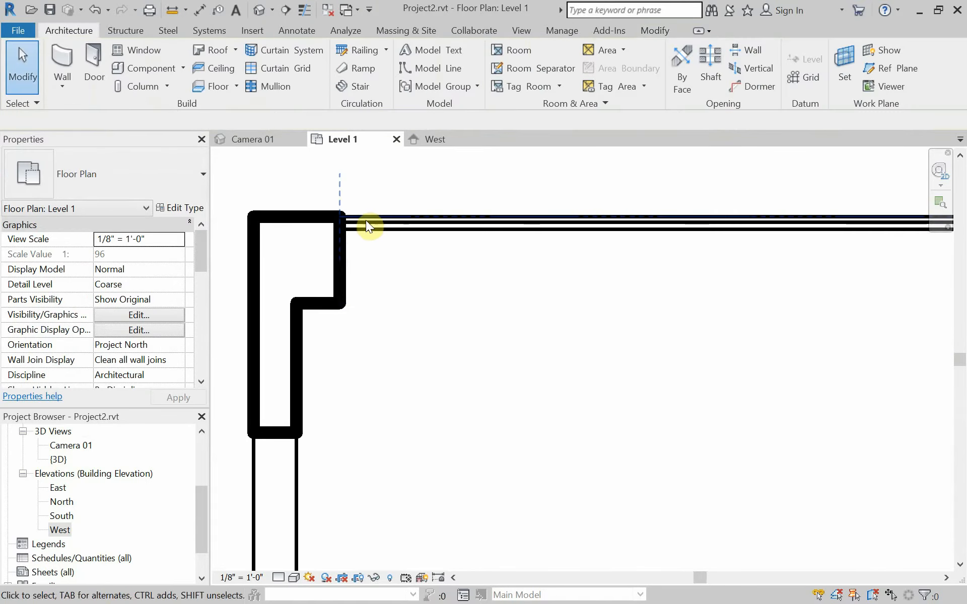
In the North elevation, lower the top of the left curtain wall to the underside of the roof slab, for a 9' 0" height.
scroll(272, 276, down, 5)
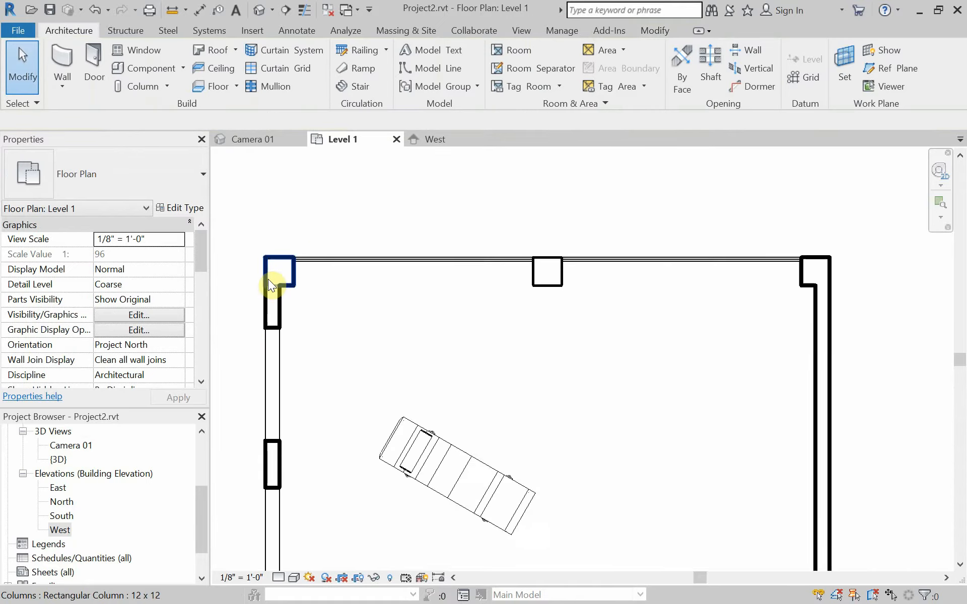
scroll(443, 313, down, 2)
middle_drag(465, 336, 449, 276)
scroll(484, 295, up, 1)
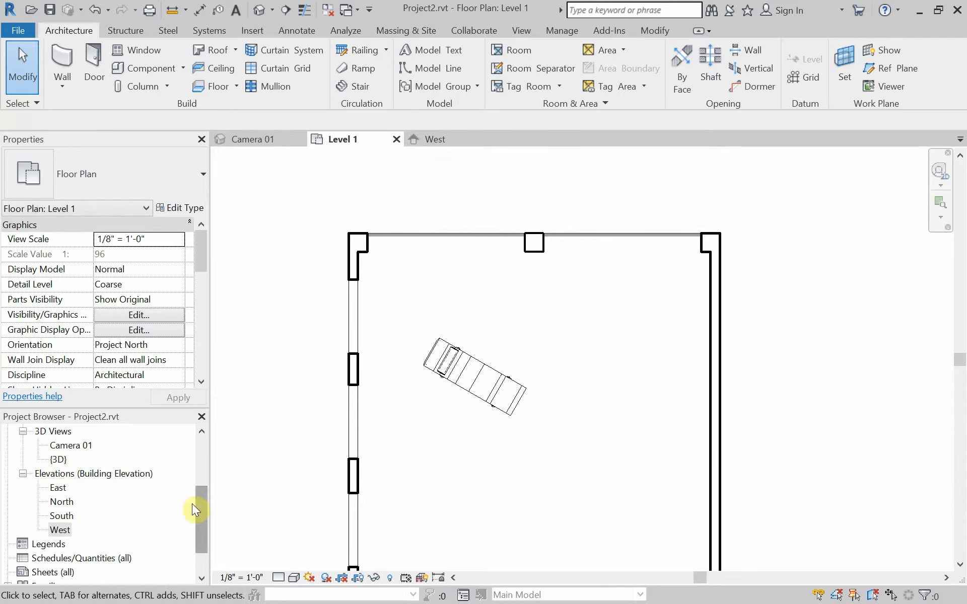
click(61, 516)
double_click(61, 506)
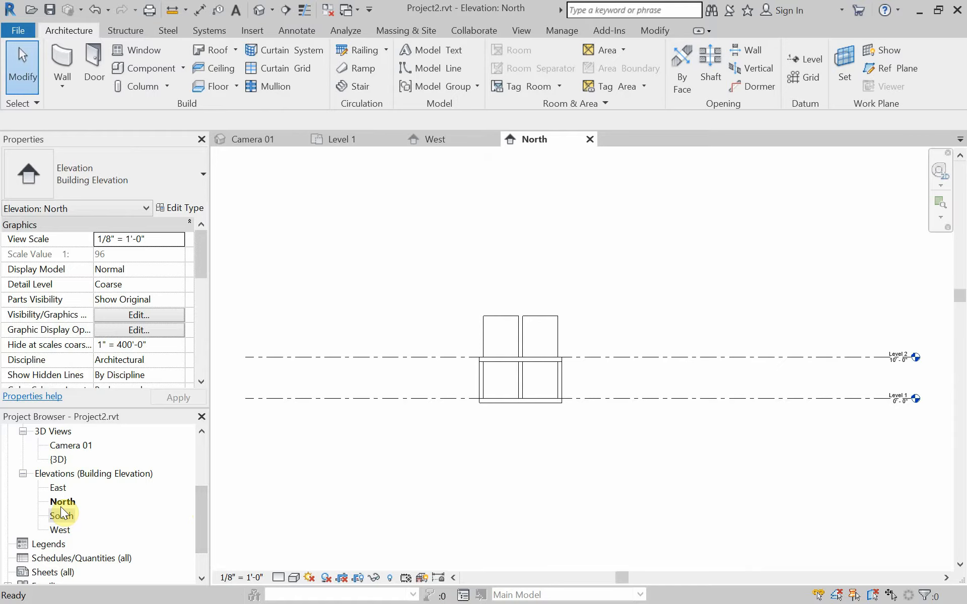
scroll(509, 393, up, 3)
middle_drag(536, 357, 519, 350)
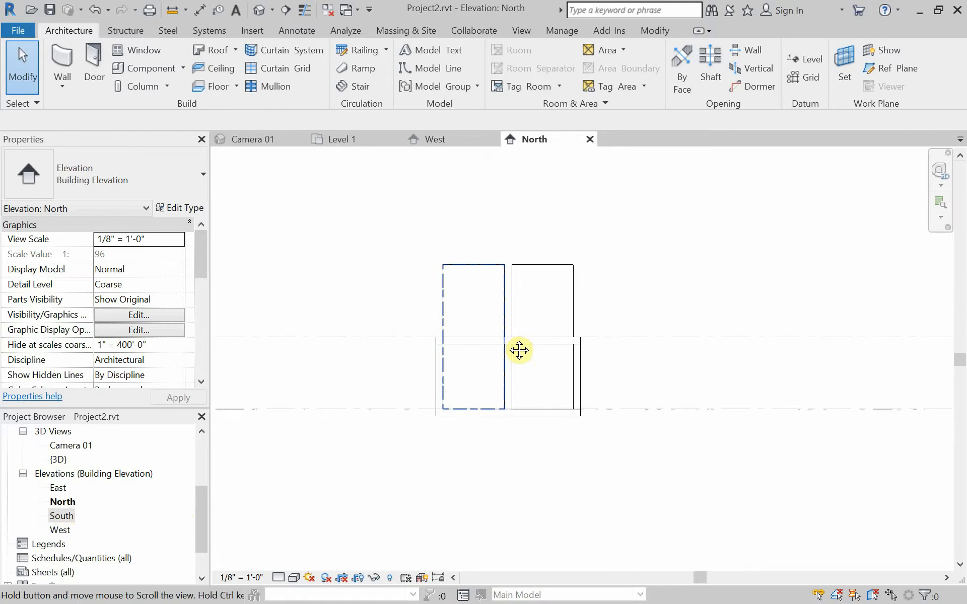
click(476, 264)
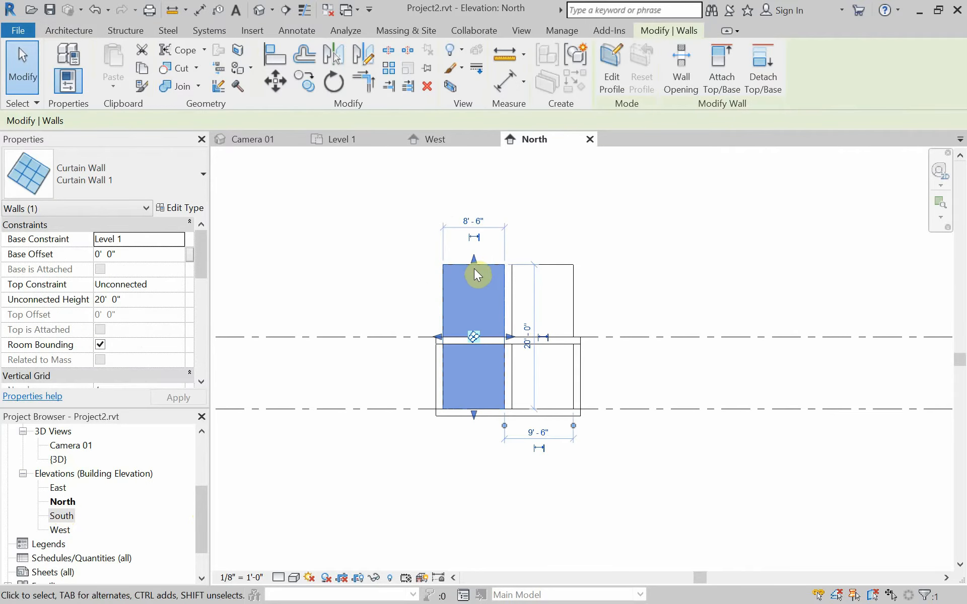
drag(476, 272, 490, 342)
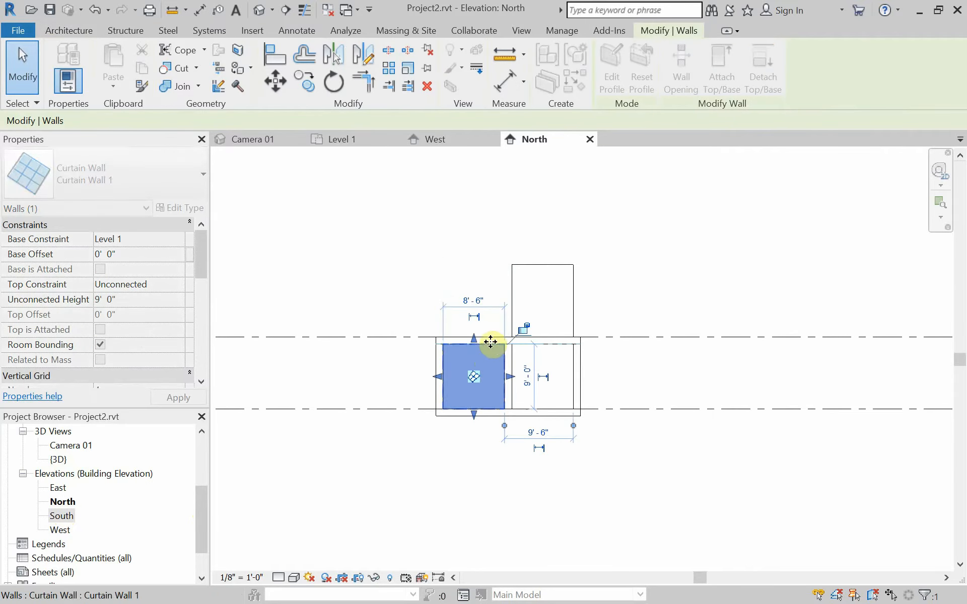
Lower the top of the right curtain wall to the underside of the roof slab at 9' 0" as well, then deselect it.
click(544, 270)
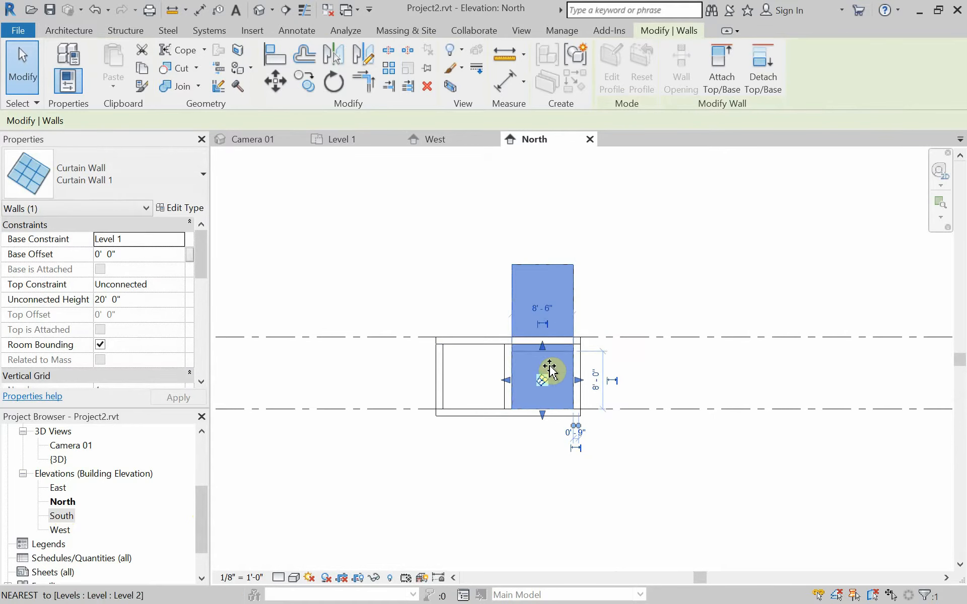
drag(549, 371, 549, 353)
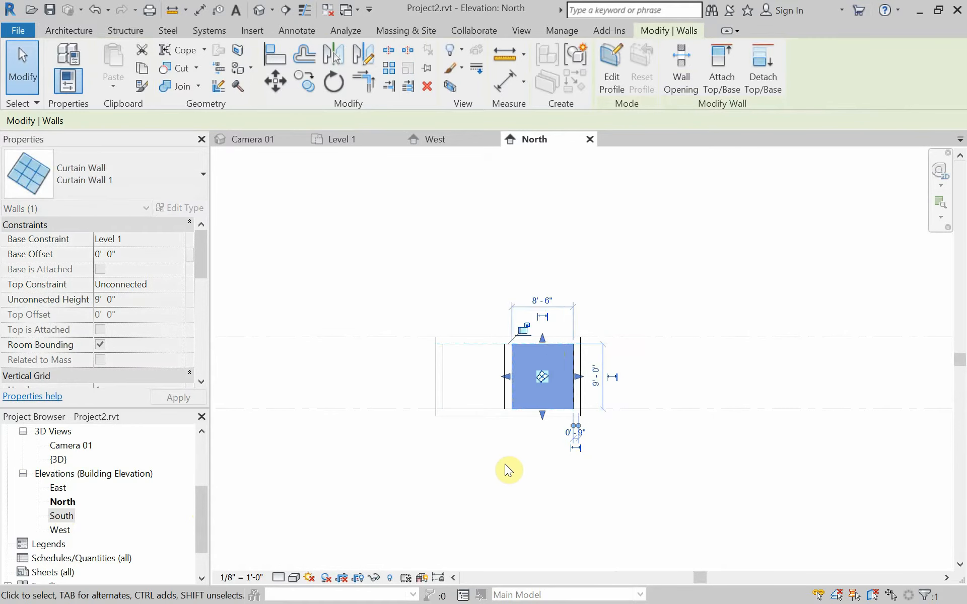
click(503, 464)
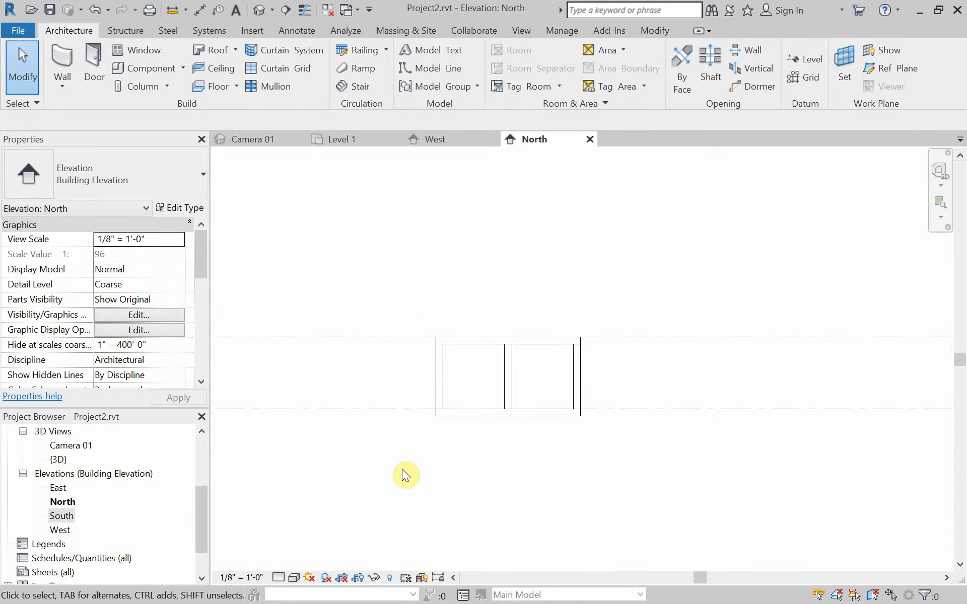
In the Level 1 floor plan, draw a Curtain Wall 1 wall across the west wall's northernmost window opening and dismiss the overlap warning.
click(419, 137)
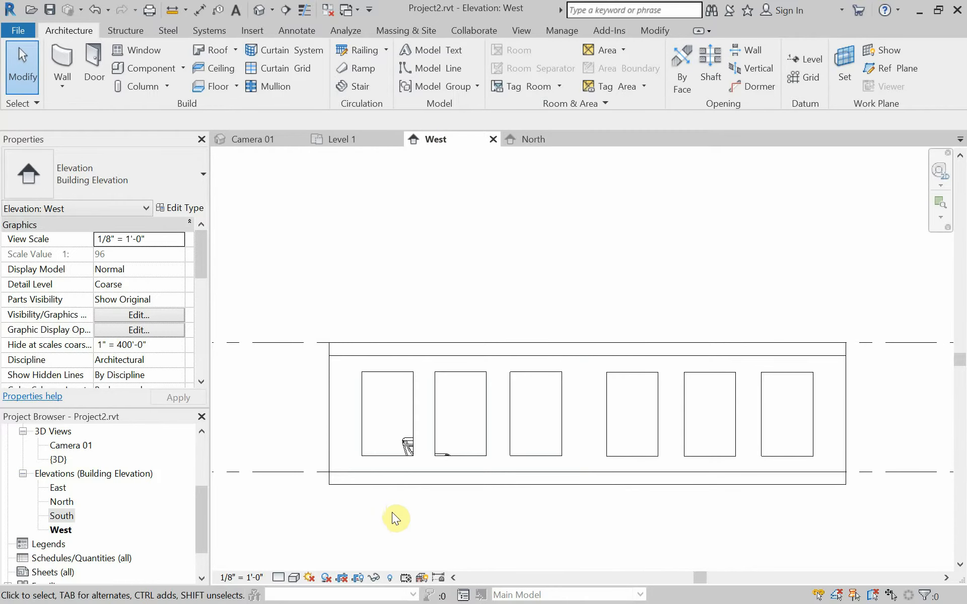
scroll(392, 514, up, 4)
middle_drag(391, 520, 339, 520)
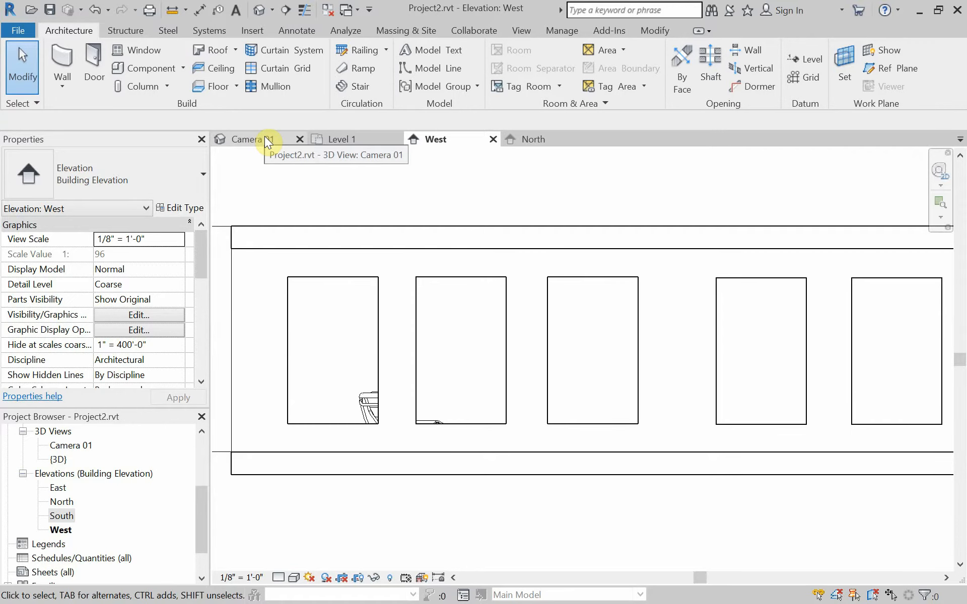
click(343, 136)
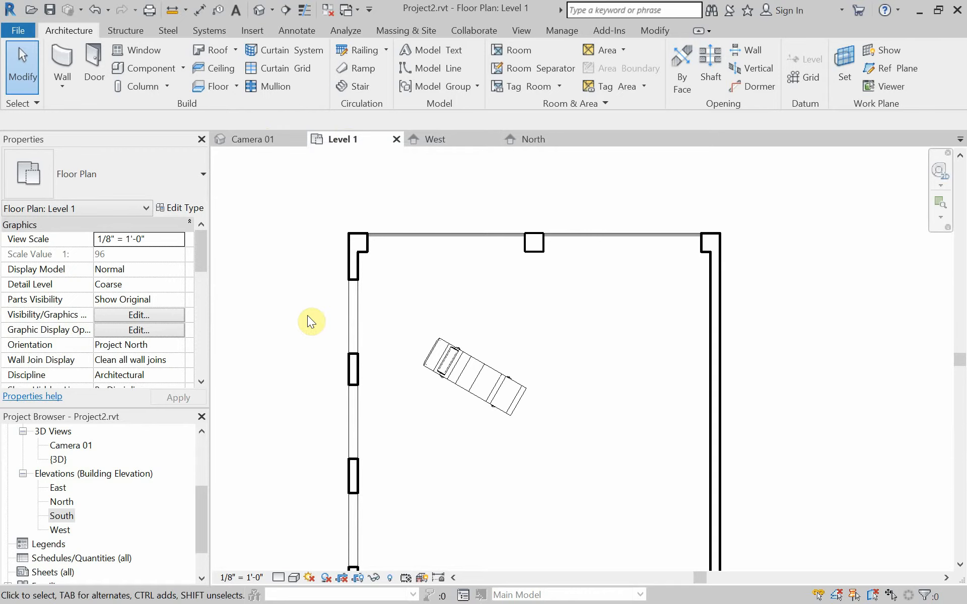
click(68, 73)
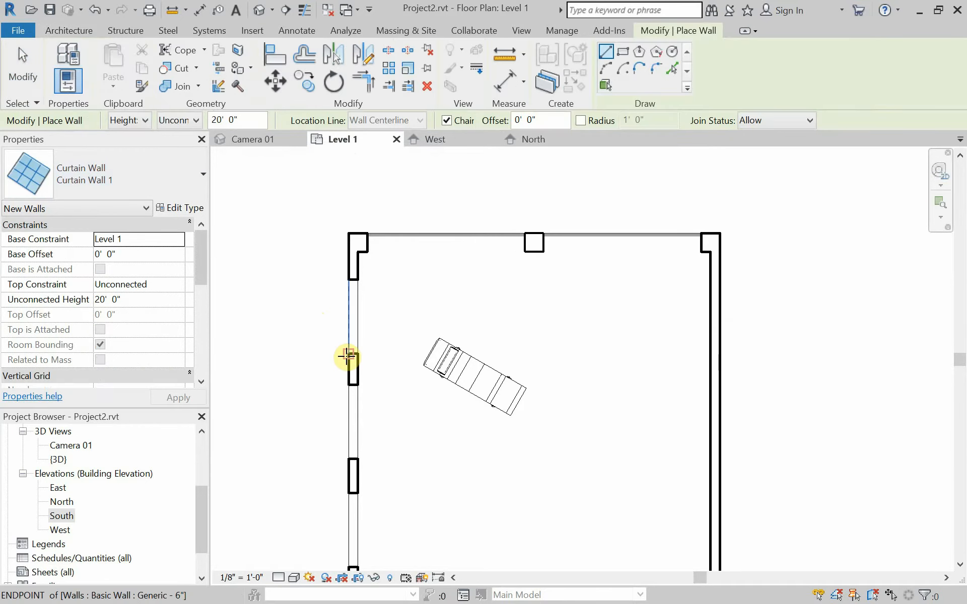
scroll(347, 356, up, 4)
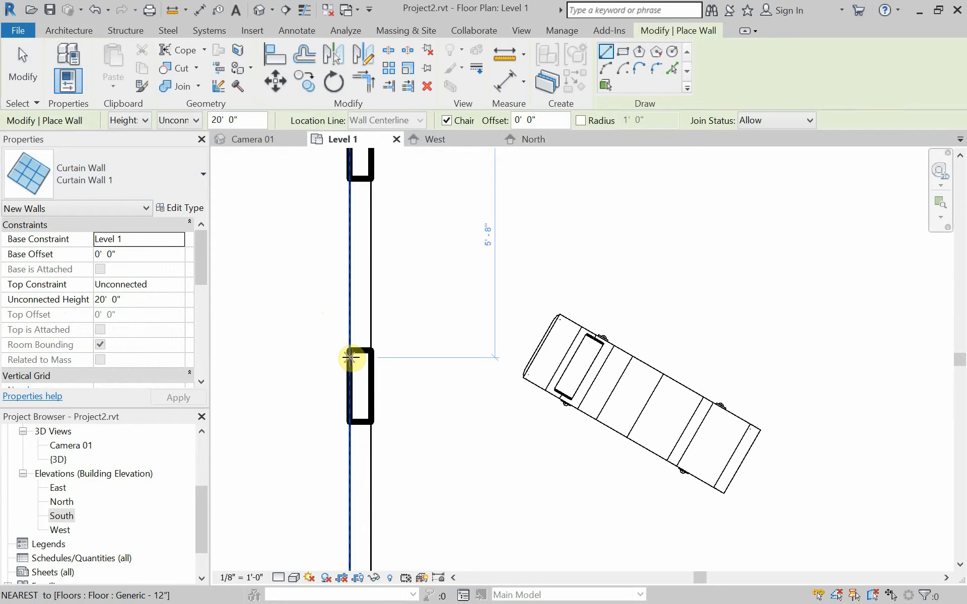
middle_drag(314, 347, 307, 417)
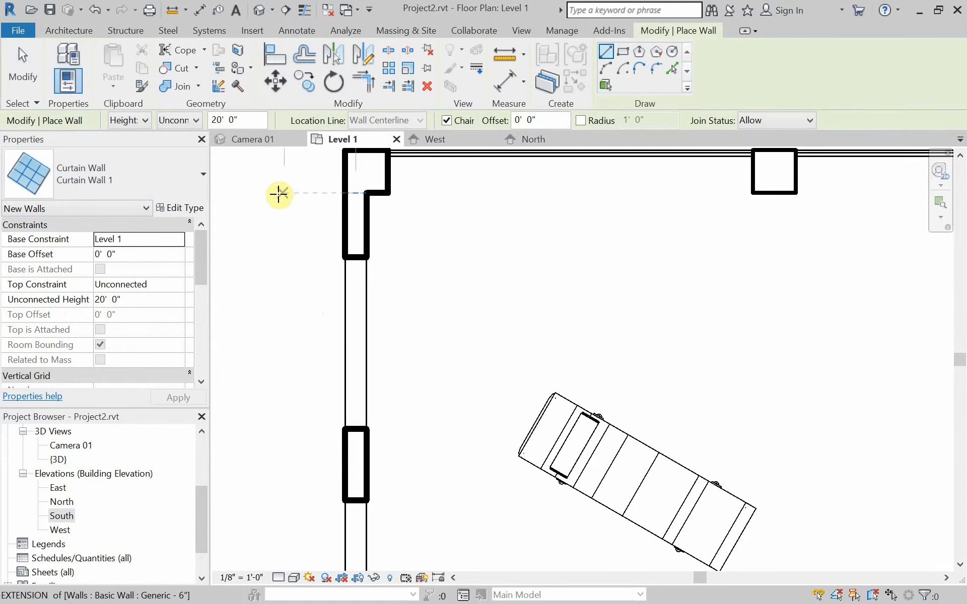
click(354, 427)
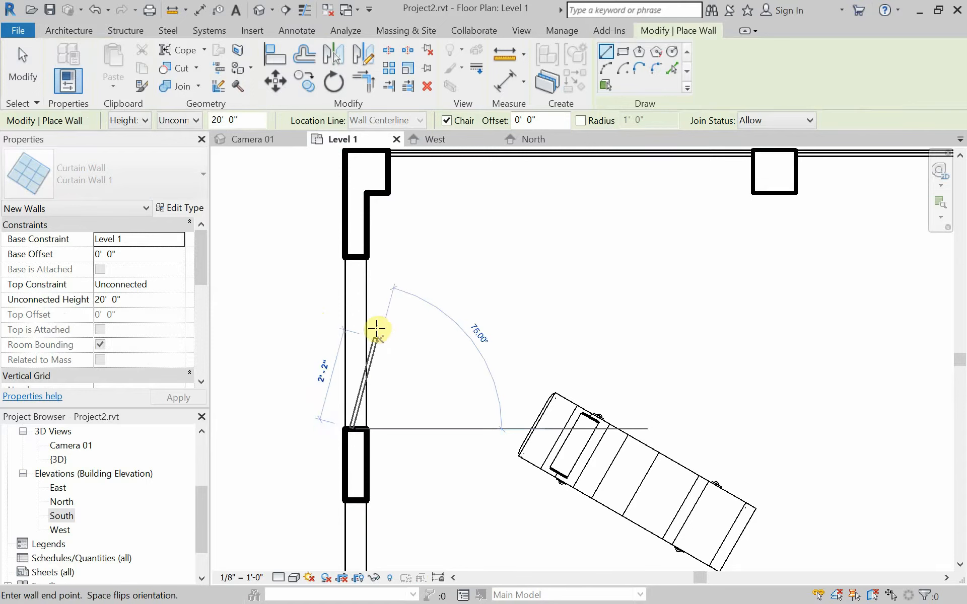
click(354, 256)
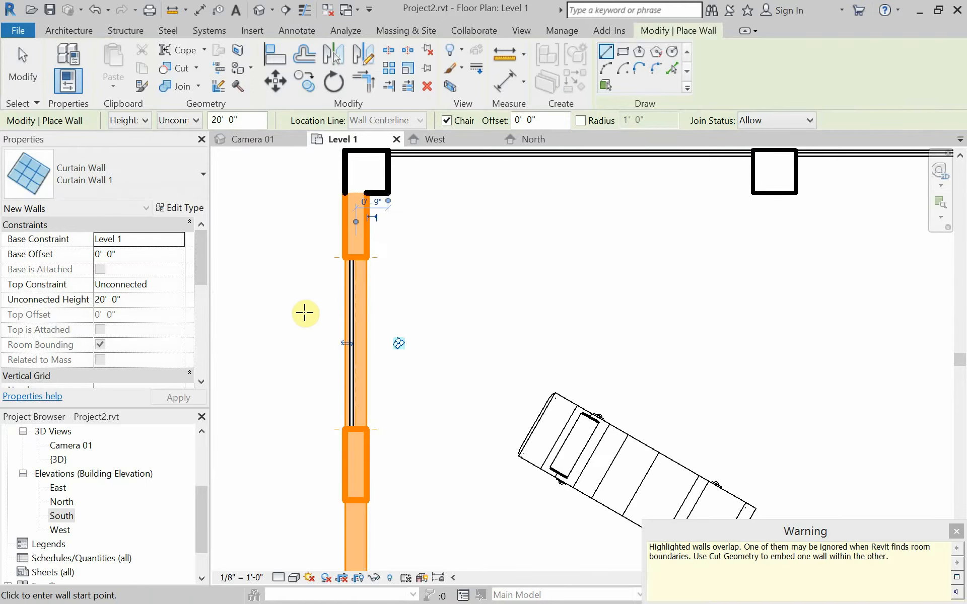
click(956, 533)
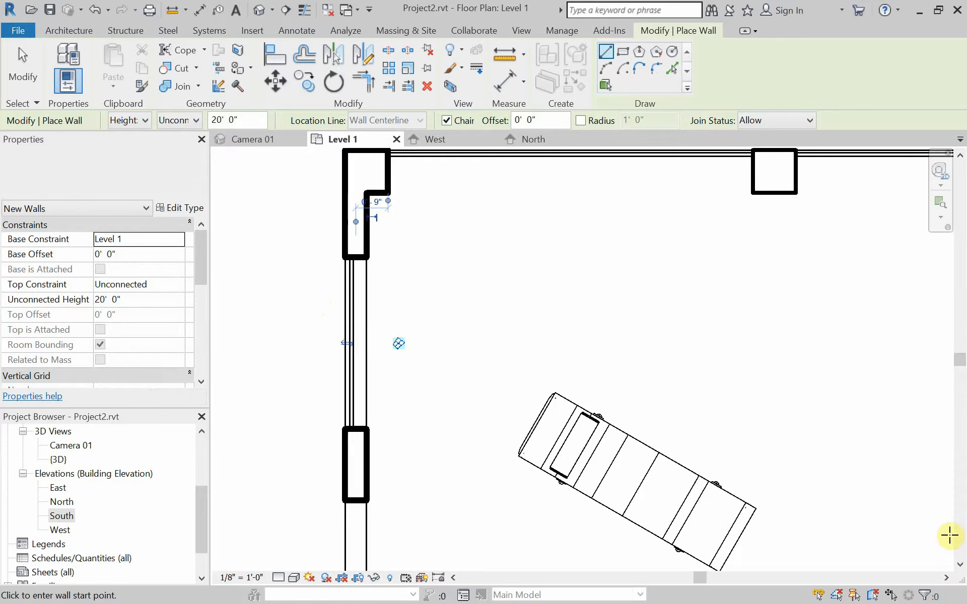
In the West elevation, fit the new curtain wall's top and base to the first window opening, giving a 6' 6" height.
click(433, 142)
scroll(448, 331, down, 5)
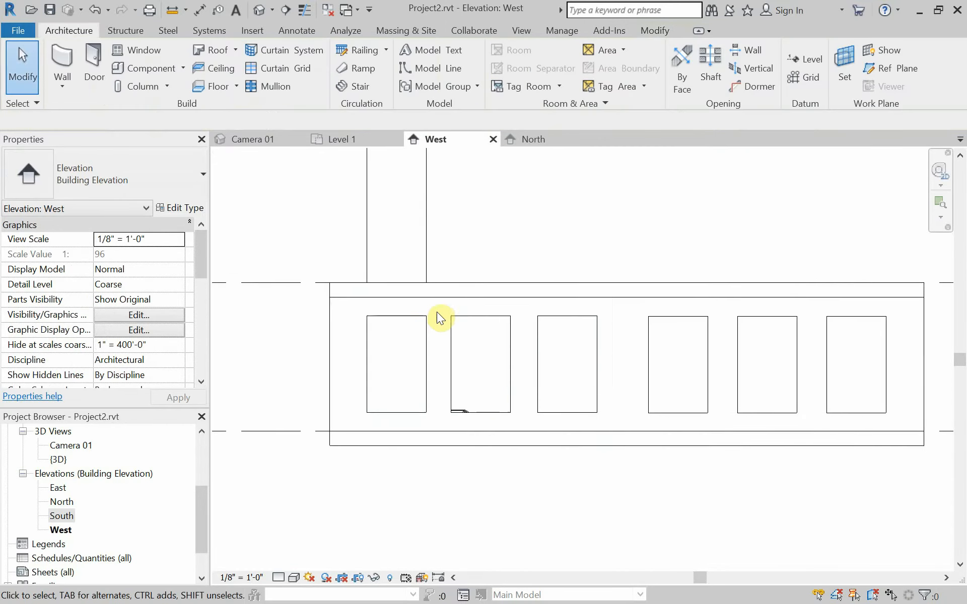
click(427, 246)
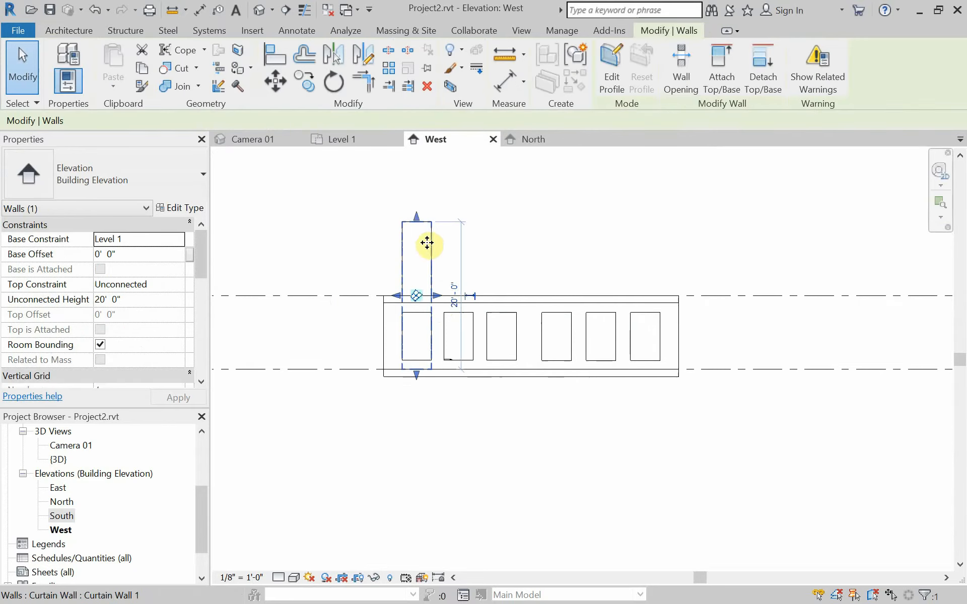
drag(415, 219, 413, 319)
drag(417, 375, 421, 364)
Copy the fitted curtain wall into the second window opening, and copy that one into the third opening, aligning the upper right corners.
scroll(462, 347, up, 5)
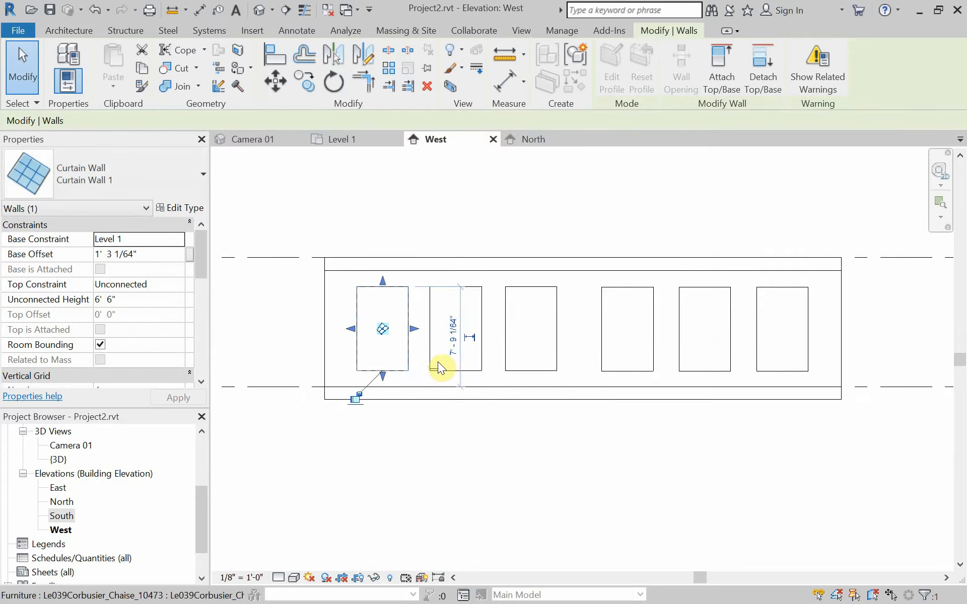
key(c)
key(c)
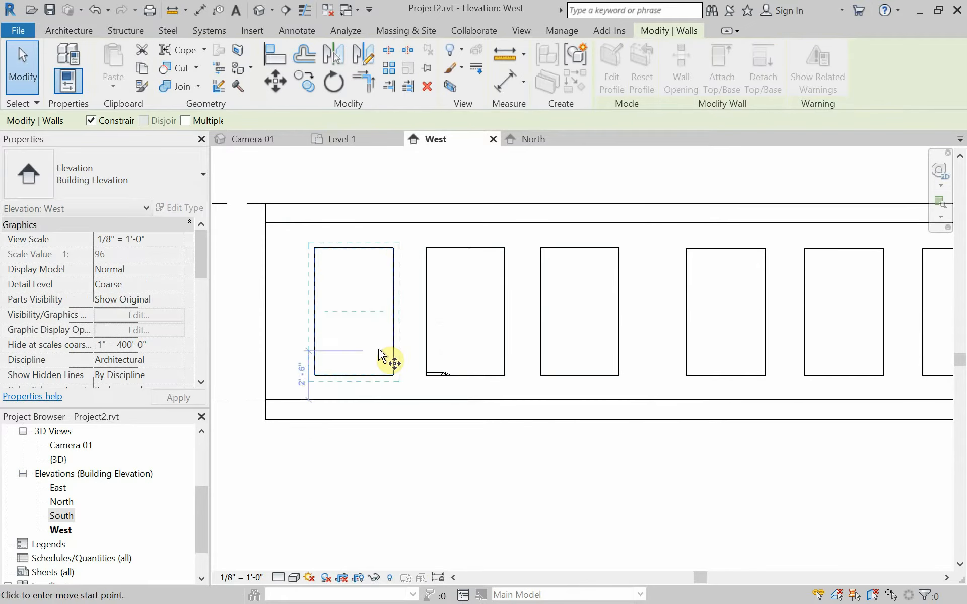
click(394, 248)
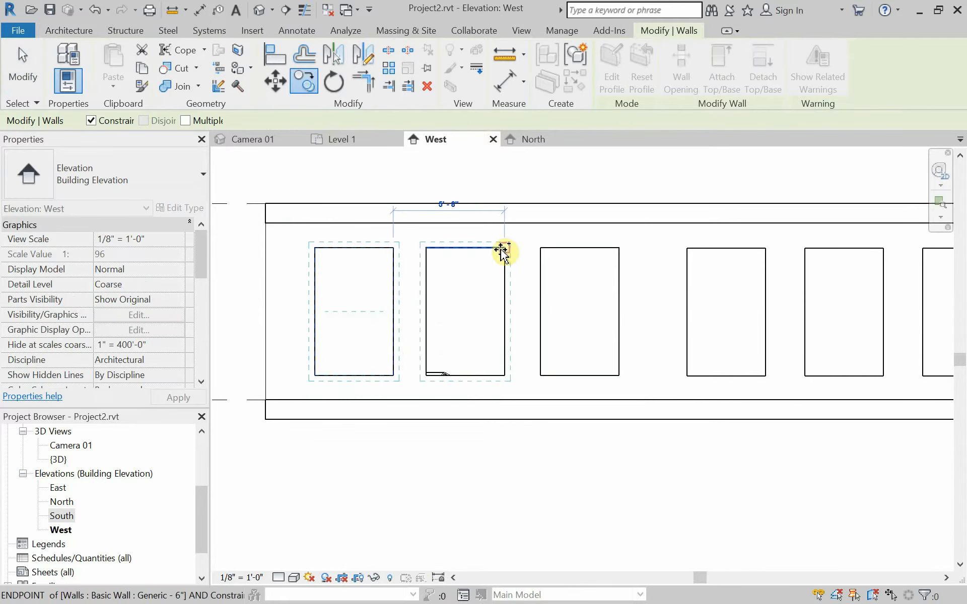
click(504, 249)
key(c)
key(c)
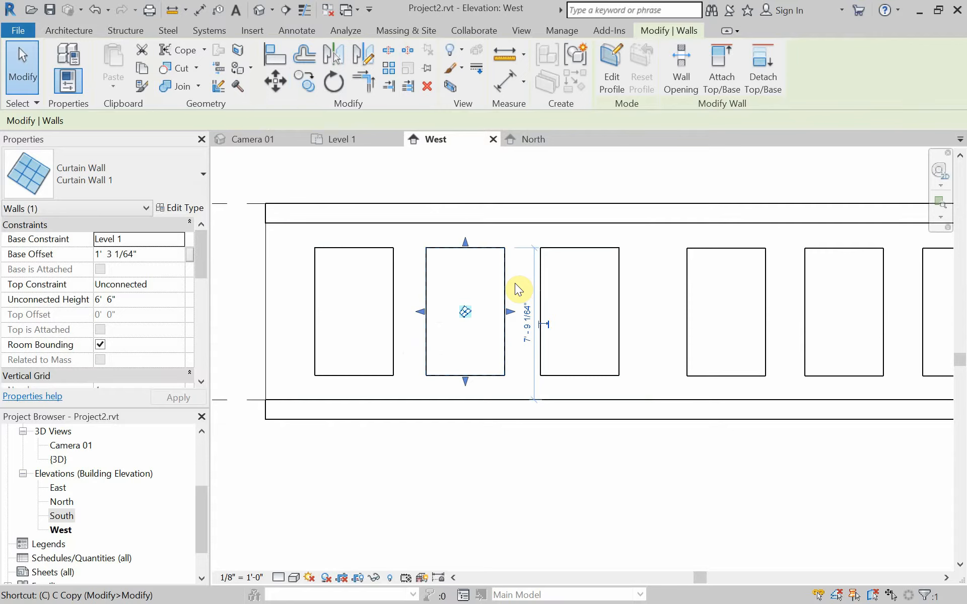
click(504, 249)
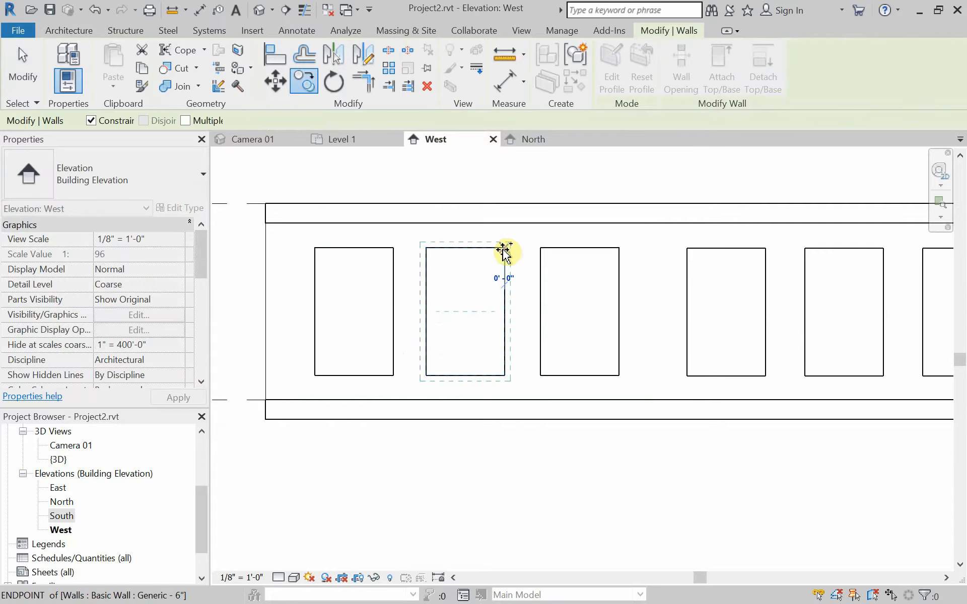
click(619, 249)
Copy the third opening's curtain wall into the fourth window opening and dismiss the overlap warning.
middle_drag(654, 303, 509, 330)
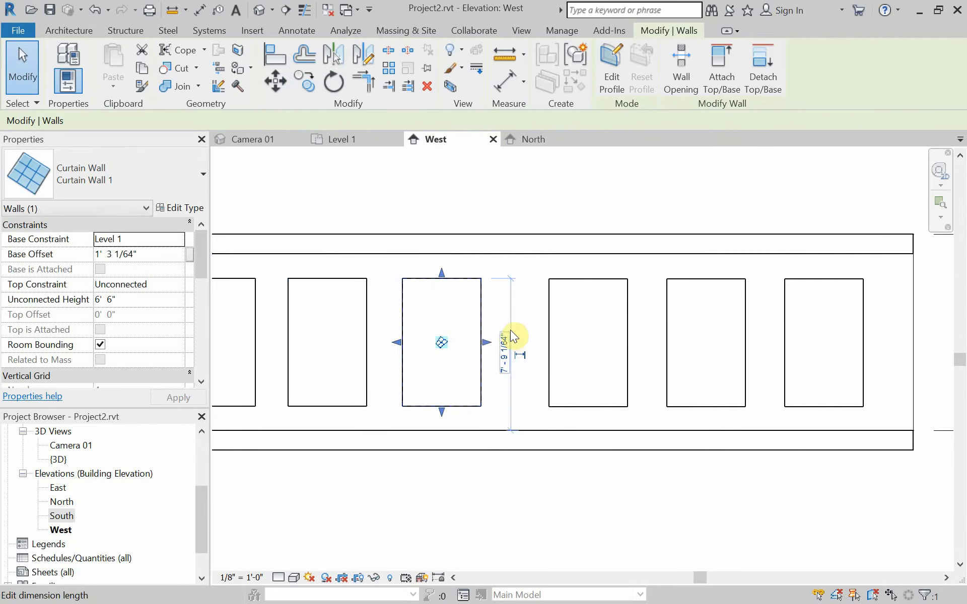
key(c)
click(481, 277)
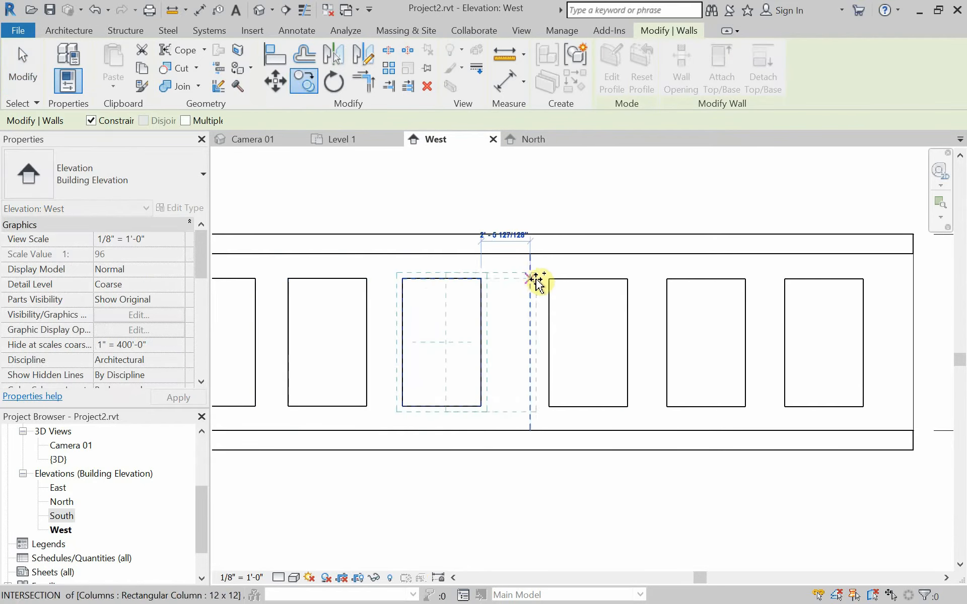
click(626, 287)
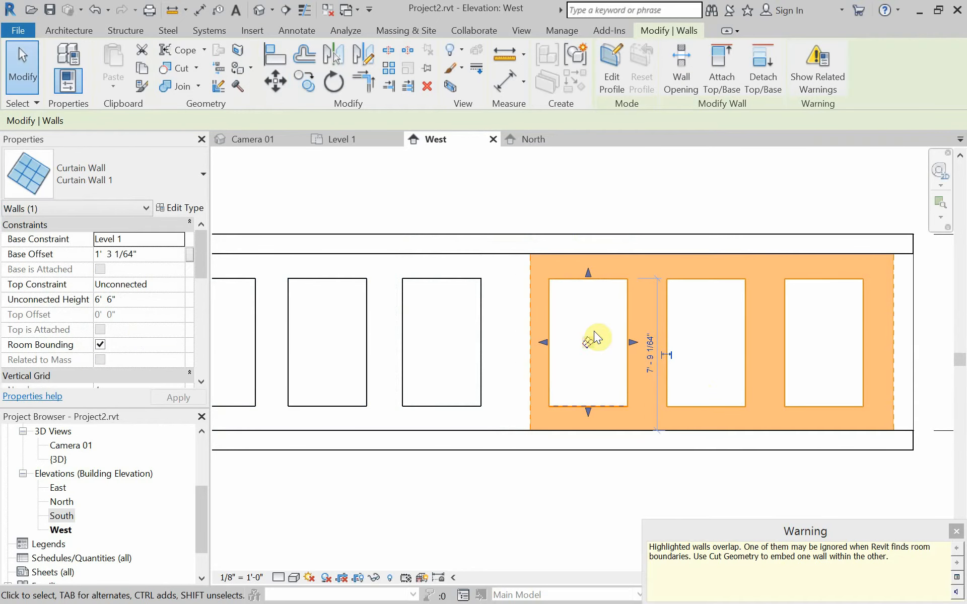
click(956, 532)
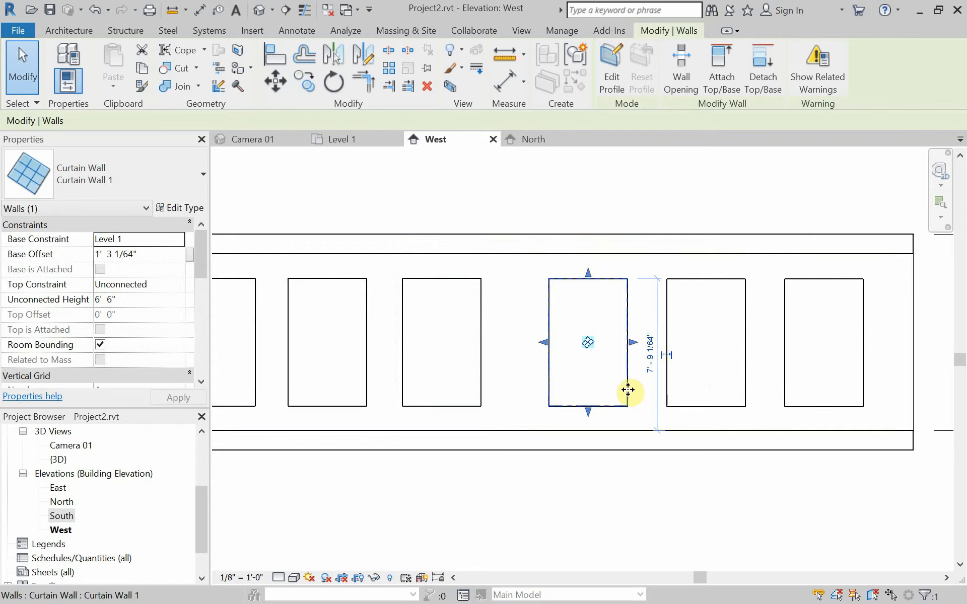
Copy the fourth opening's curtain wall into the fifth window opening, matching the upper right corners, and dismiss the overlap warning.
key(c)
key(o)
click(627, 279)
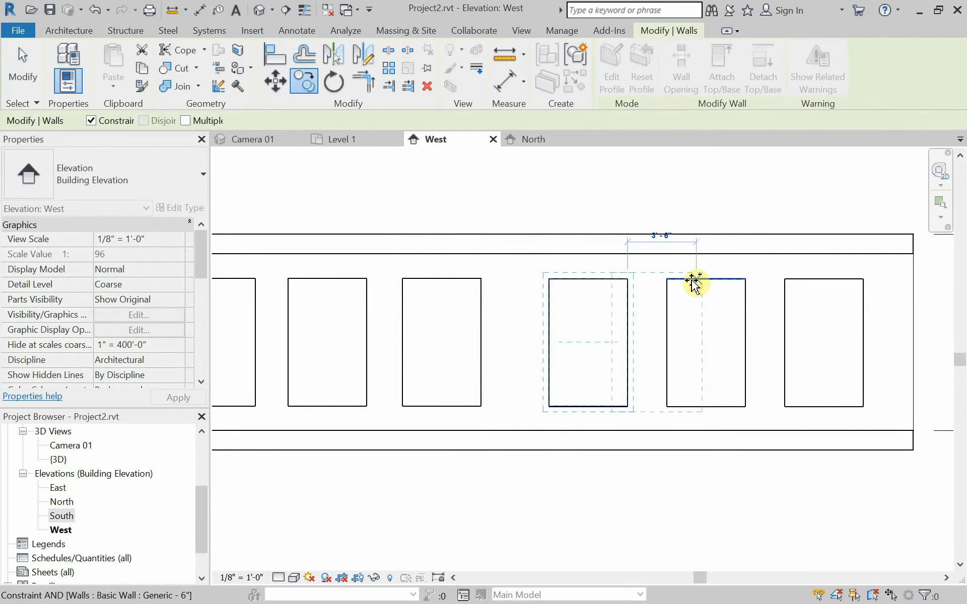
click(746, 279)
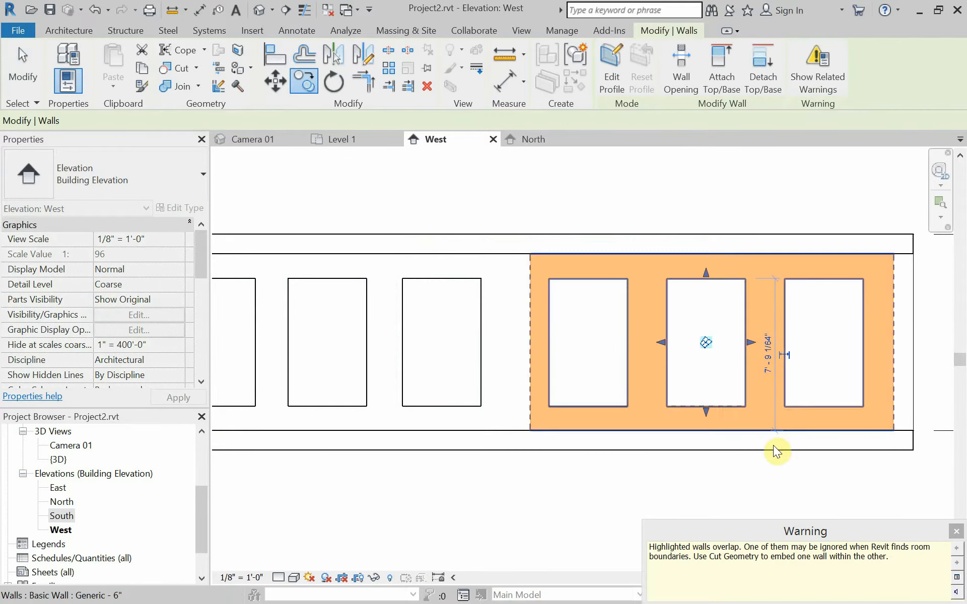
click(956, 531)
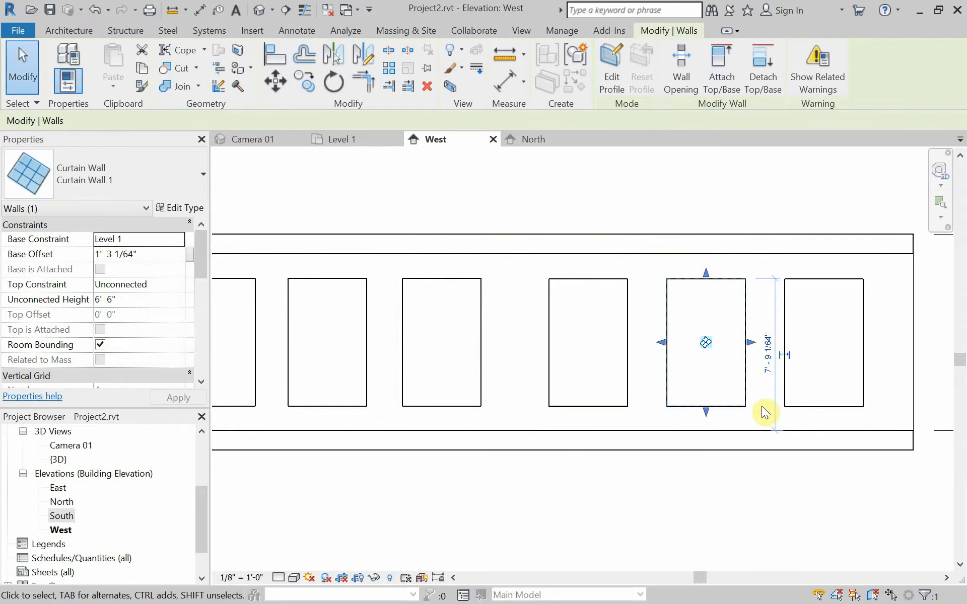
Copy the fifth opening's curtain wall into the last window opening, matching the lower right corners, and dismiss the overlap warning.
key(c)
key(o)
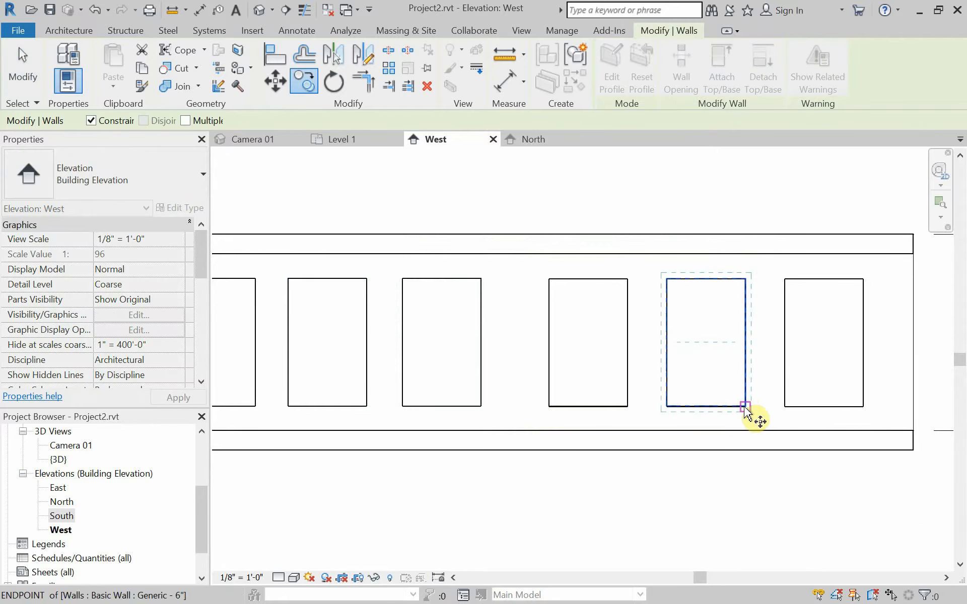
click(745, 406)
click(864, 409)
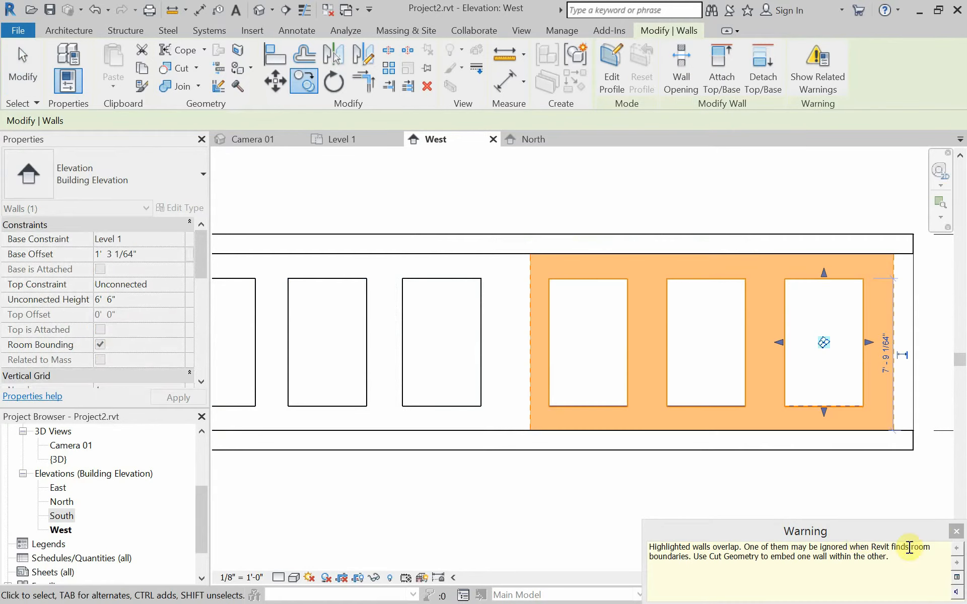
click(956, 531)
scroll(572, 480, down, 3)
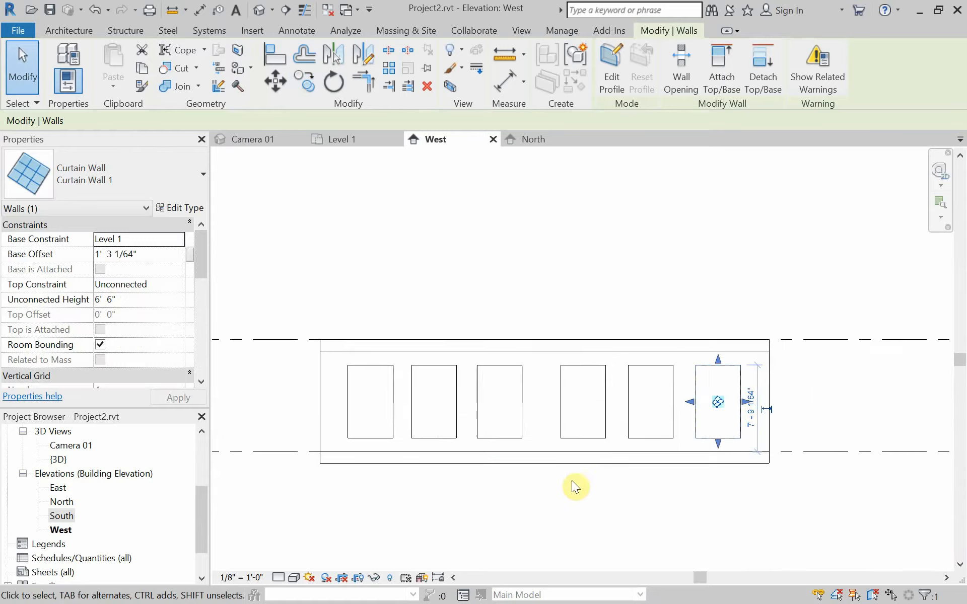
Open the Camera 01 view, clear the wall selection, and render it at Draft quality and screen resolution.
scroll(498, 470, up, 2)
middle_drag(491, 473, 466, 445)
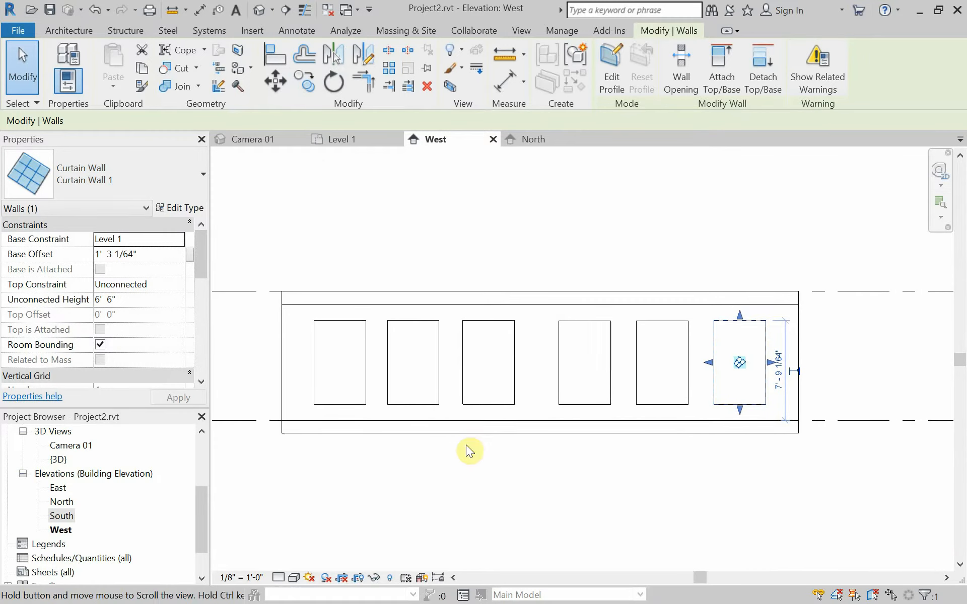
click(262, 138)
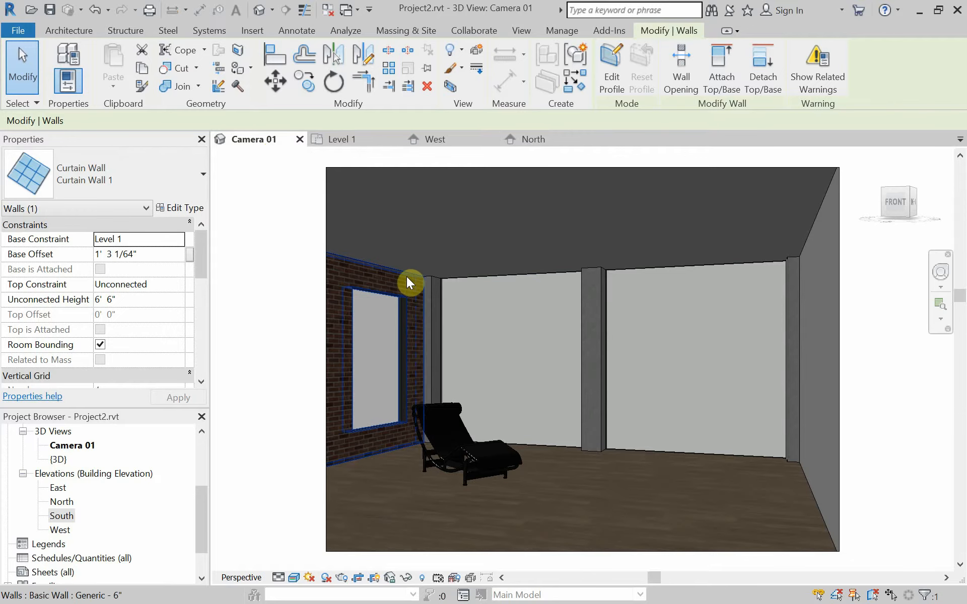
key(Escape)
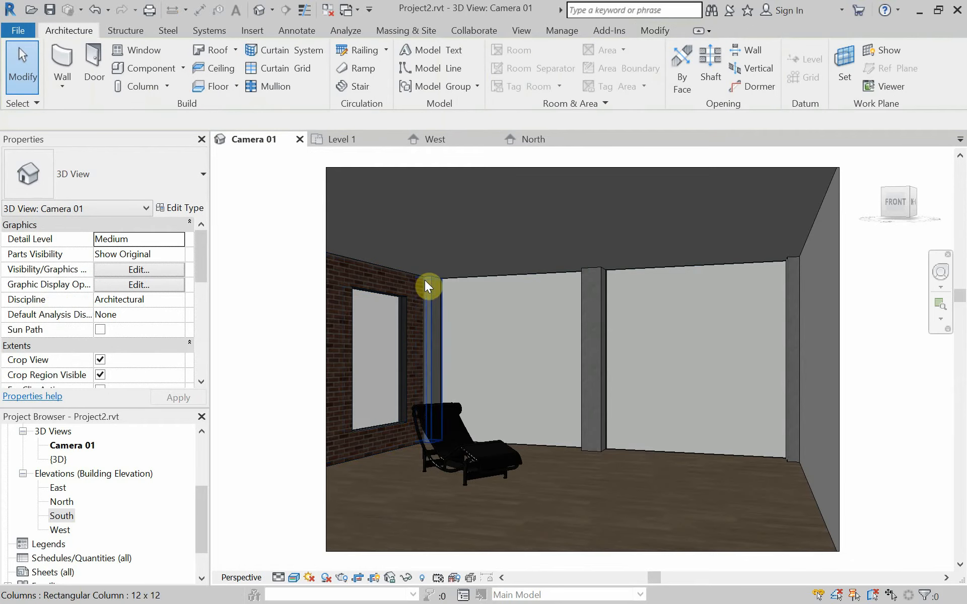
click(656, 31)
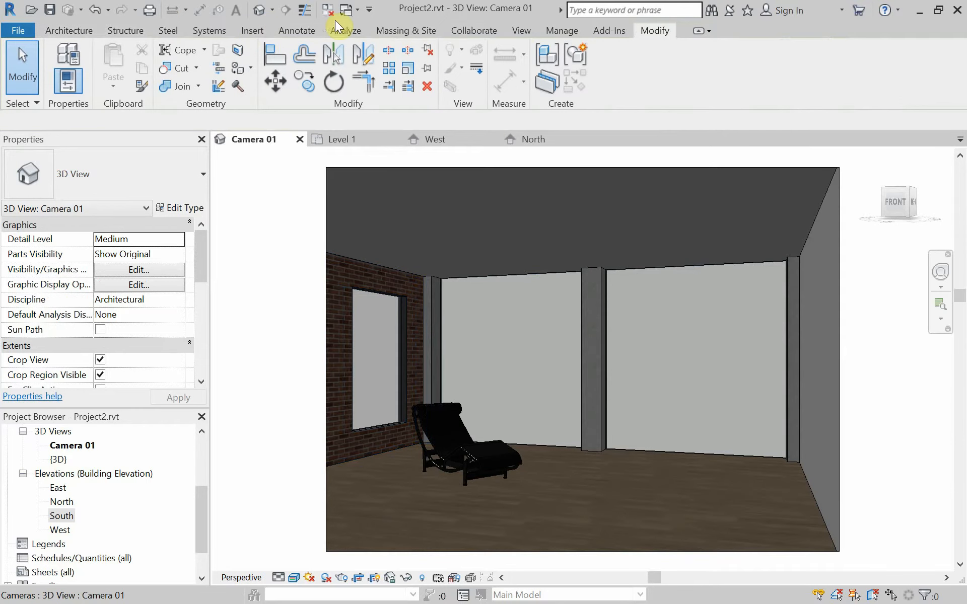
click(519, 29)
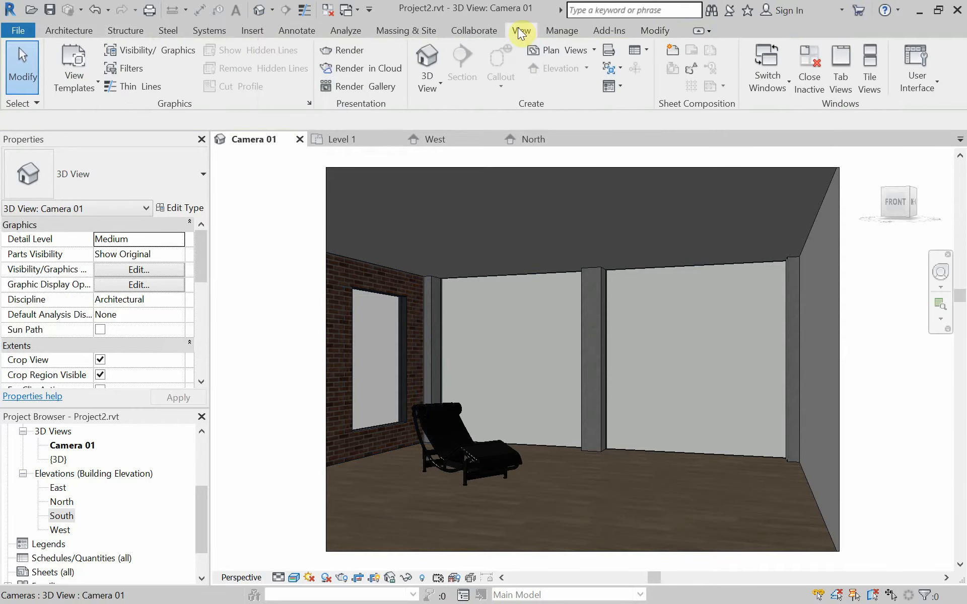
click(346, 52)
click(65, 46)
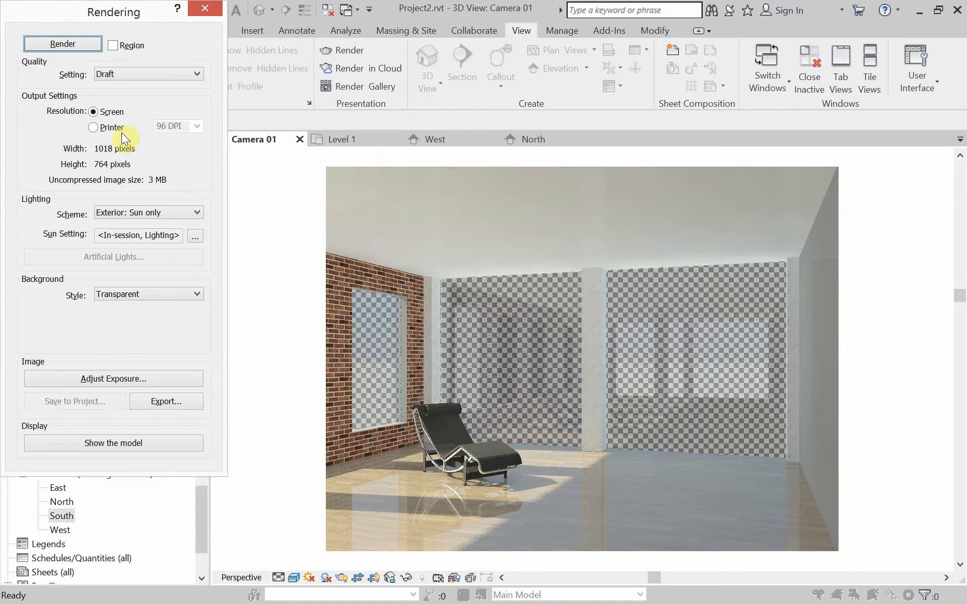
Set the render output to Printer resolution at 300 DPI and the quality to Medium.
click(109, 129)
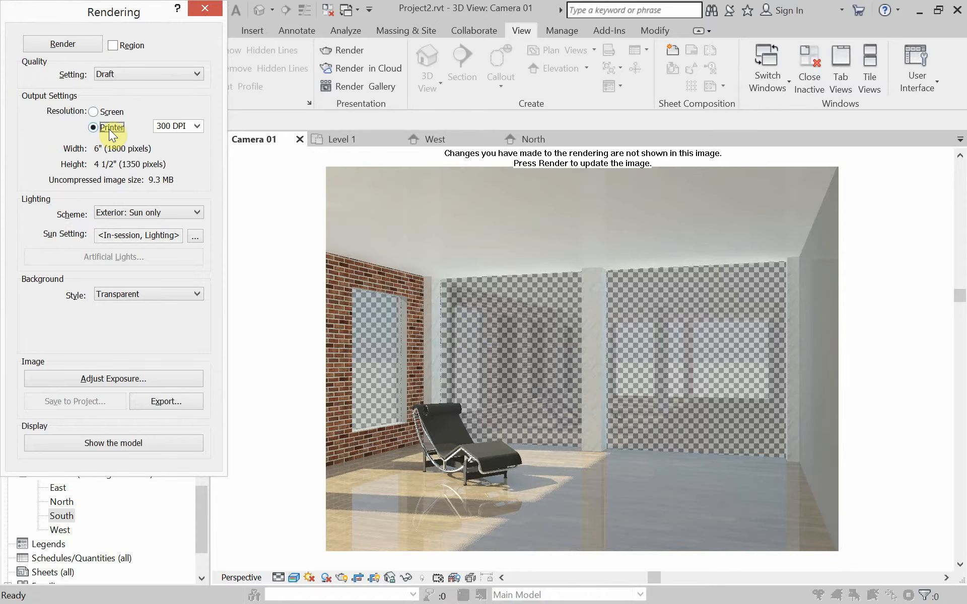
click(197, 127)
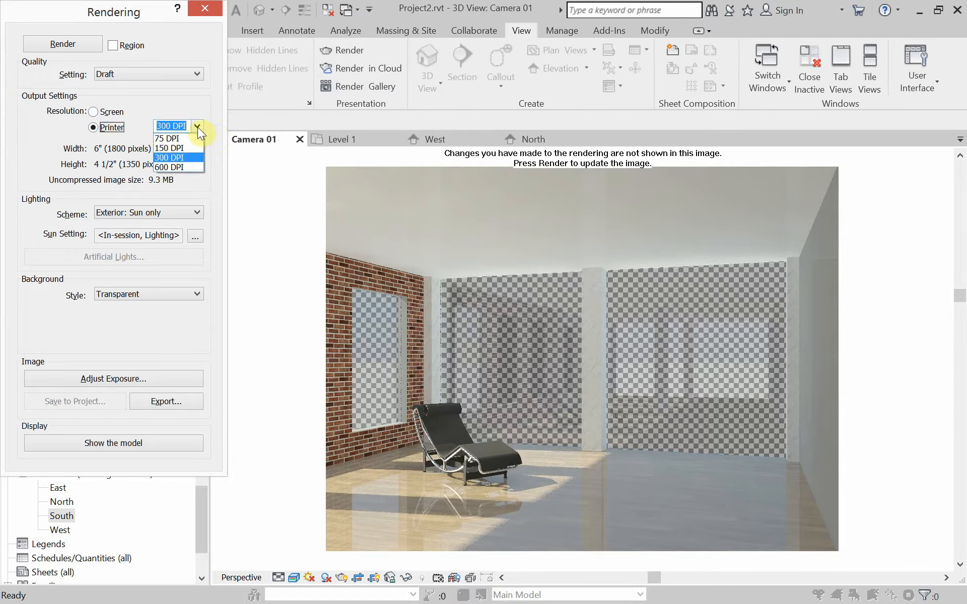
click(185, 158)
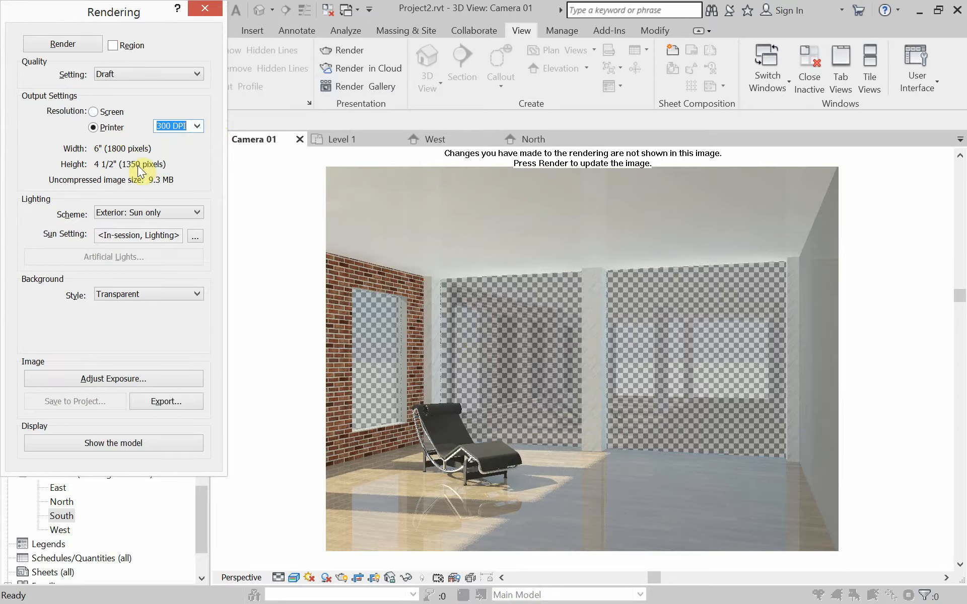
click(117, 74)
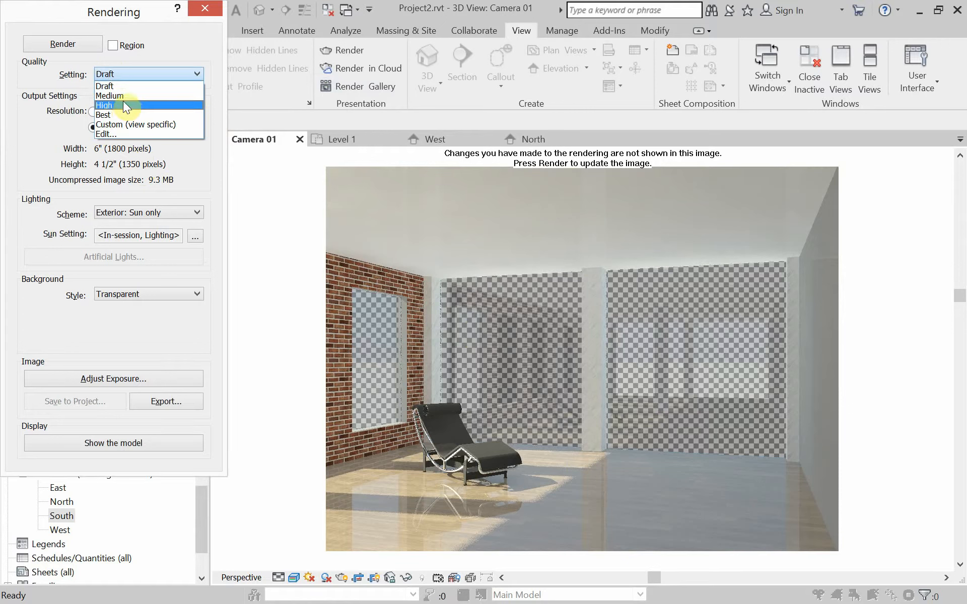
click(126, 95)
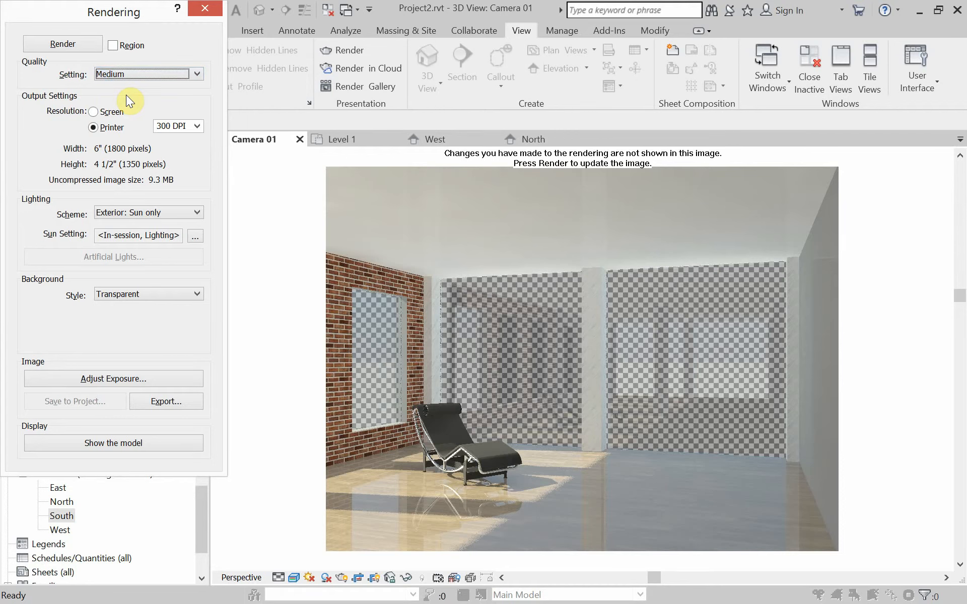
click(196, 74)
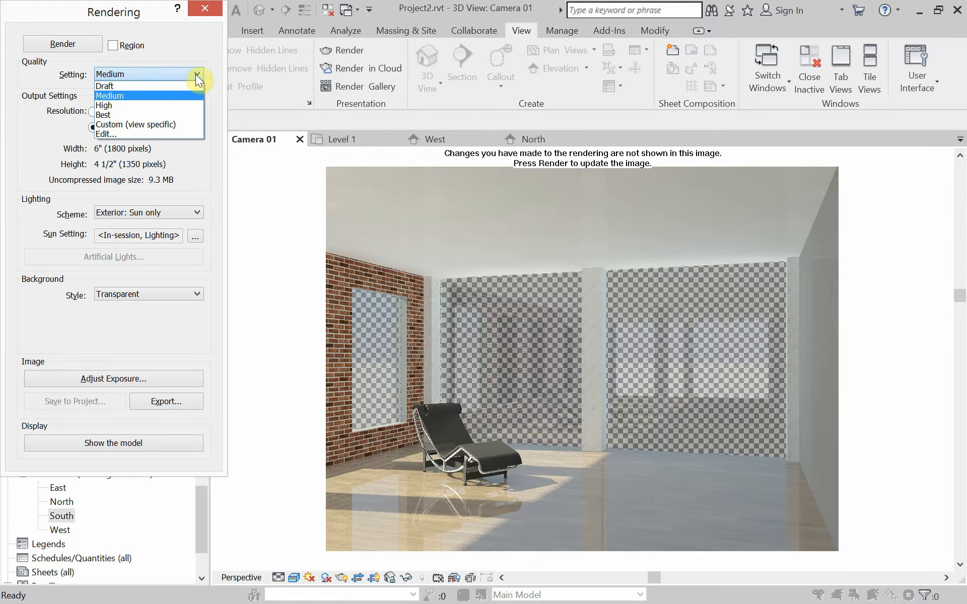
click(195, 74)
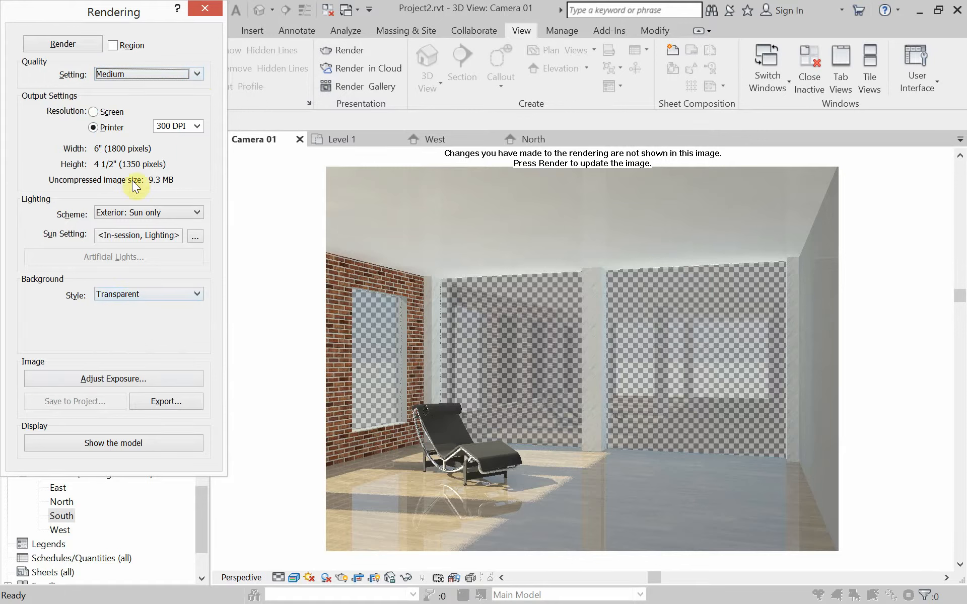
Render the camera view with these settings and export the image as Camera 01 in PNG format to the Revit_Materials folder.
click(56, 43)
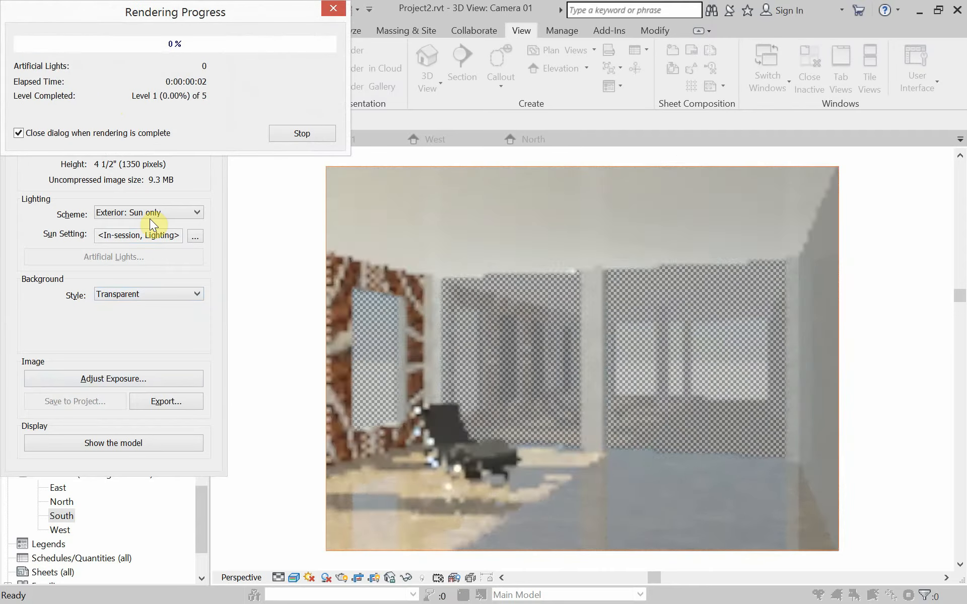
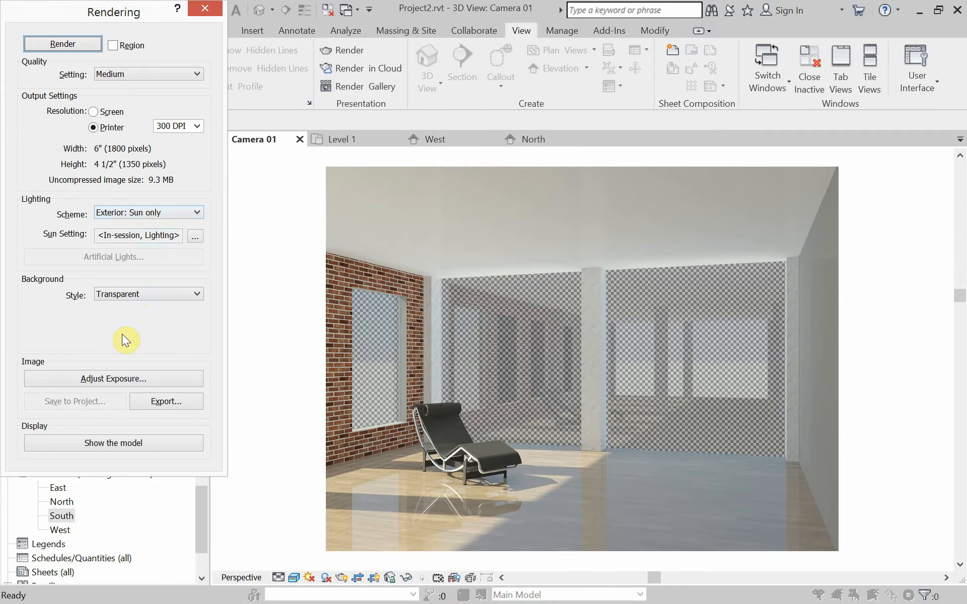
click(150, 401)
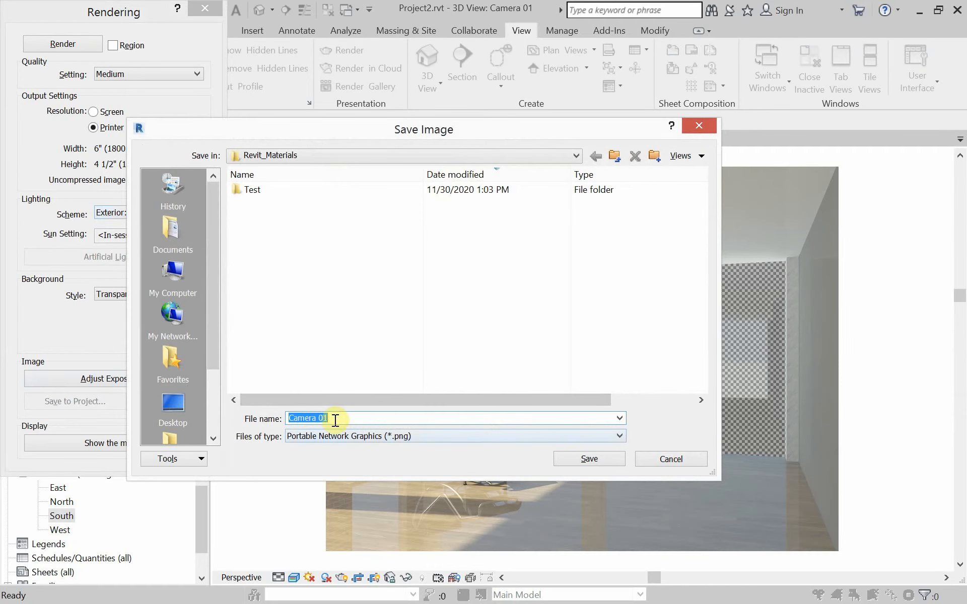
click(572, 456)
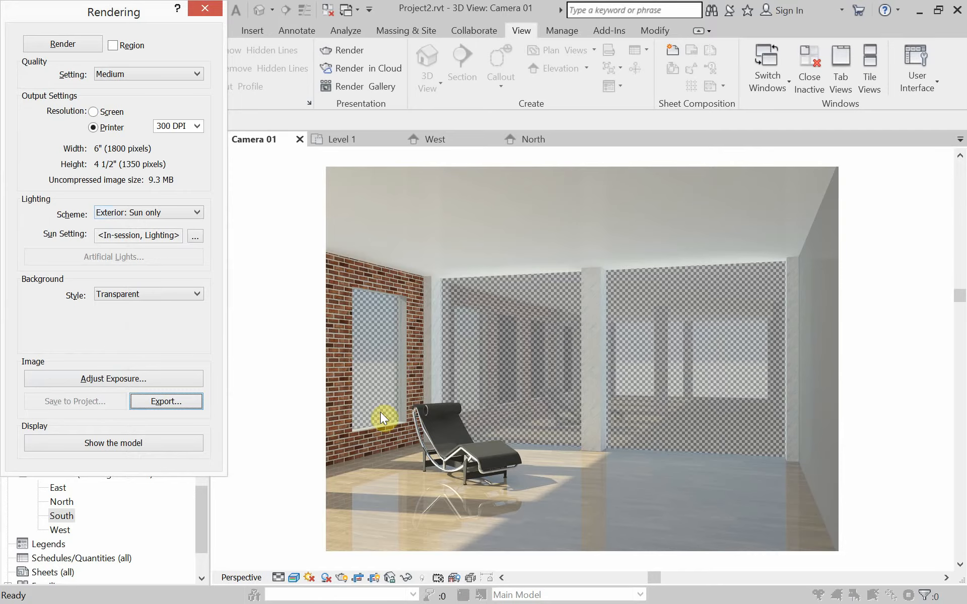
Switch to Photoshop and open Camera 01.png from the Revit_Materials folder in Videos.
key(alt+Tab)
key(Tab)
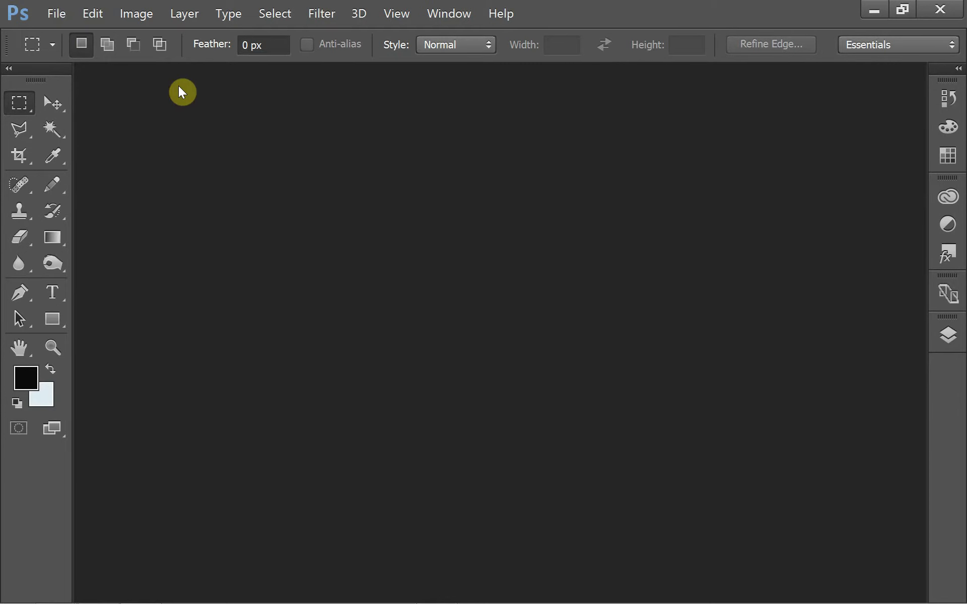
click(53, 16)
click(65, 43)
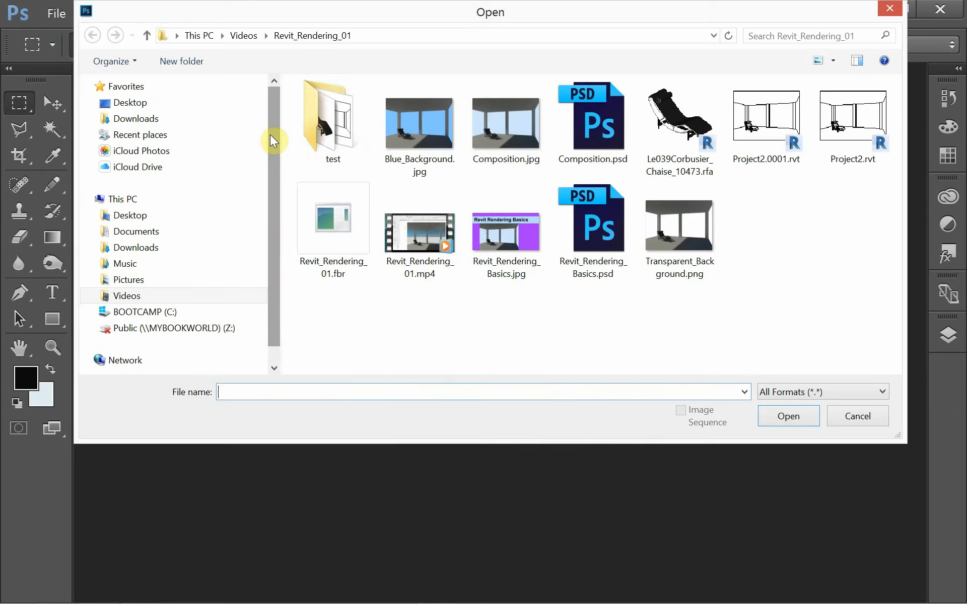
click(241, 35)
double_click(342, 109)
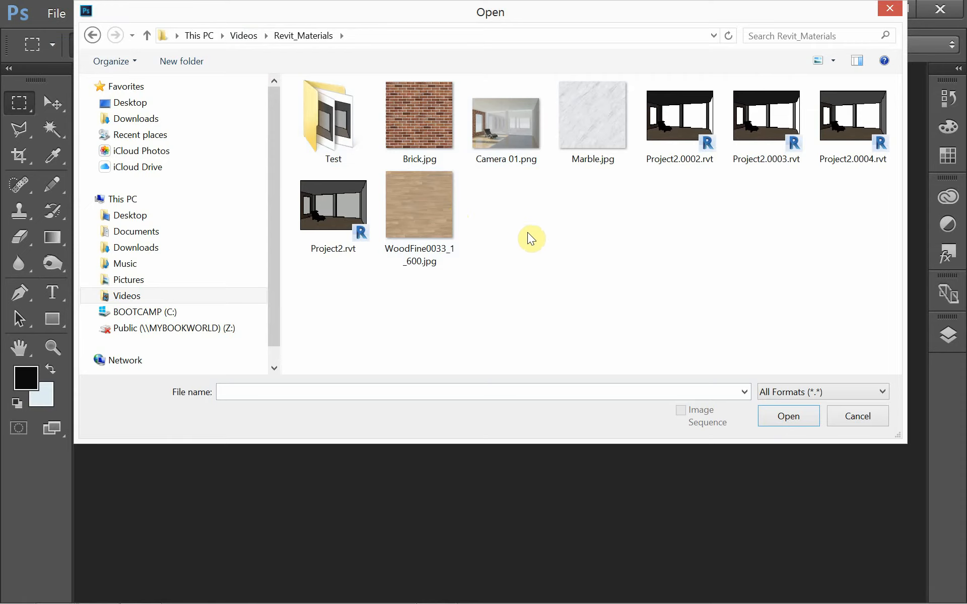
double_click(508, 141)
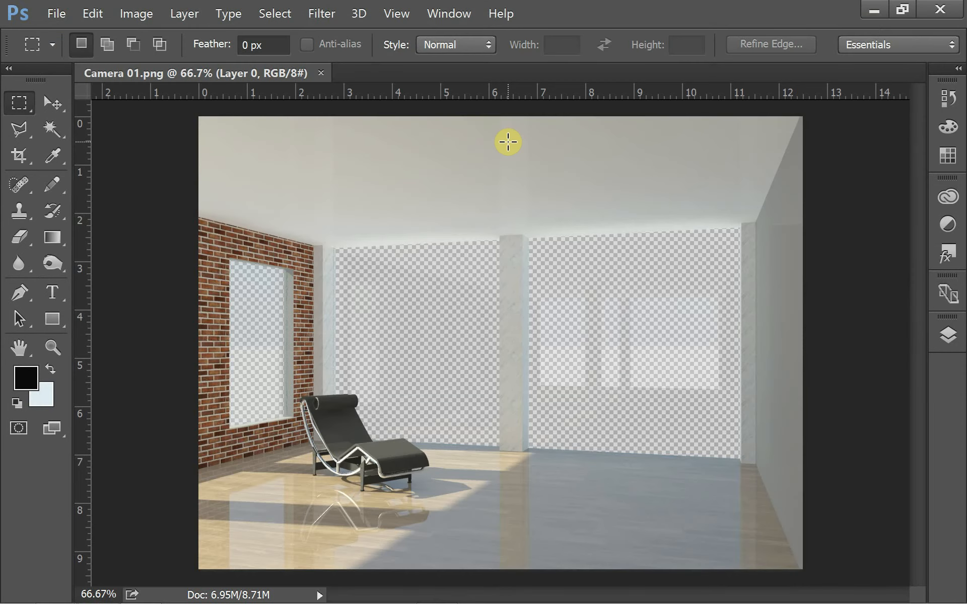
Switch to Chrome, close the marble texture image, and search Google Images for "skyline background".
mouse_move(112, 603)
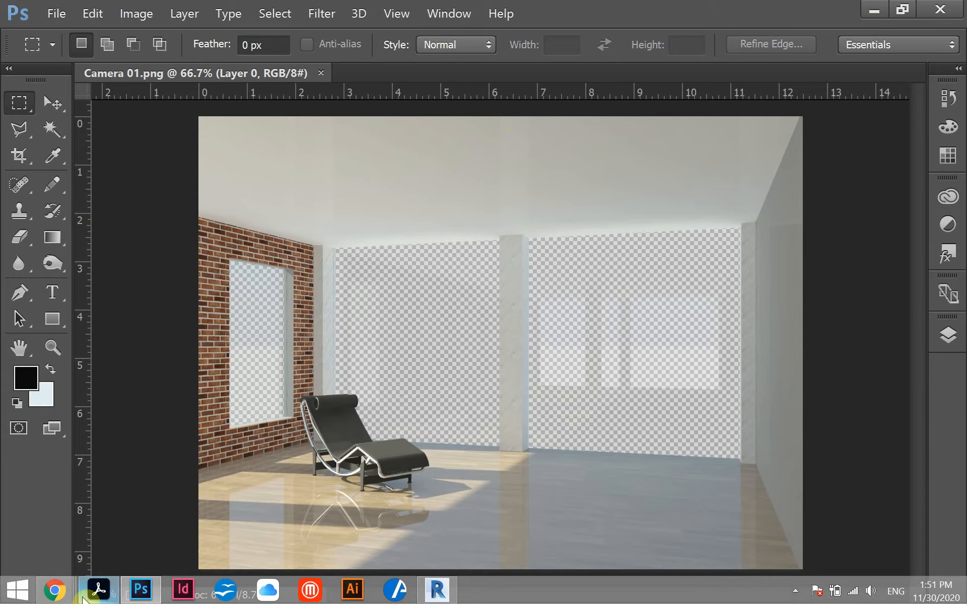
click(74, 599)
click(224, 466)
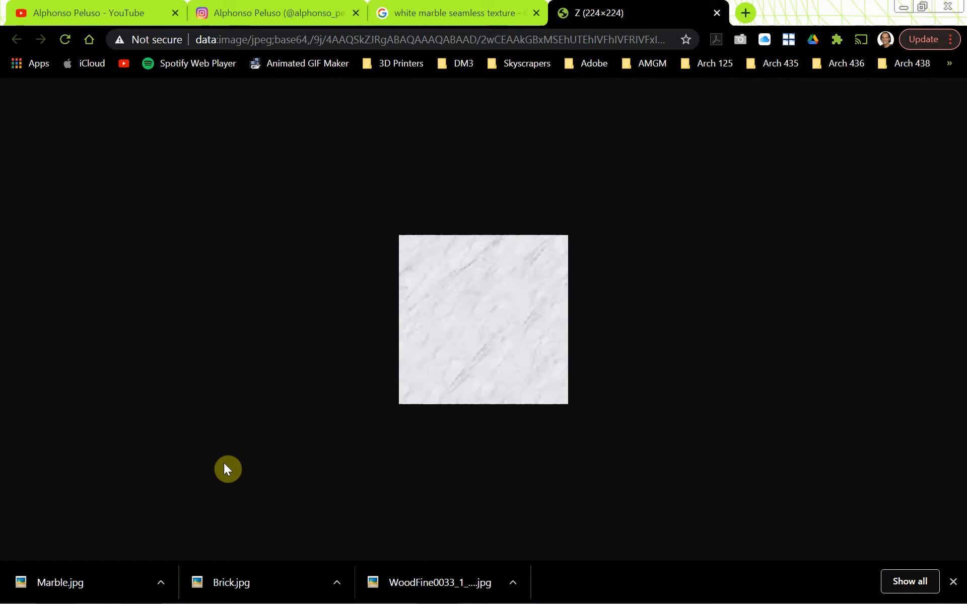
click(716, 12)
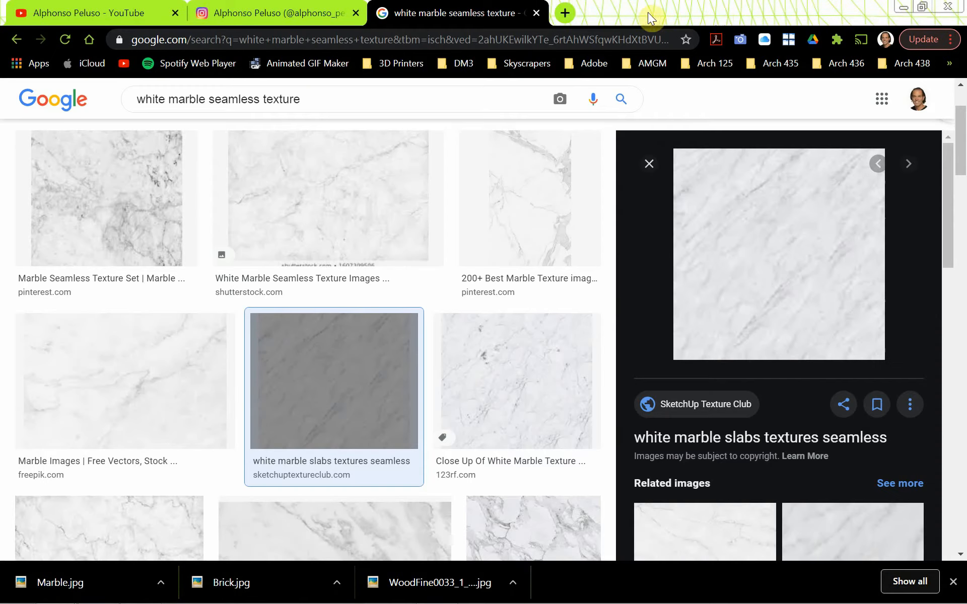
scroll(398, 201, up, 3)
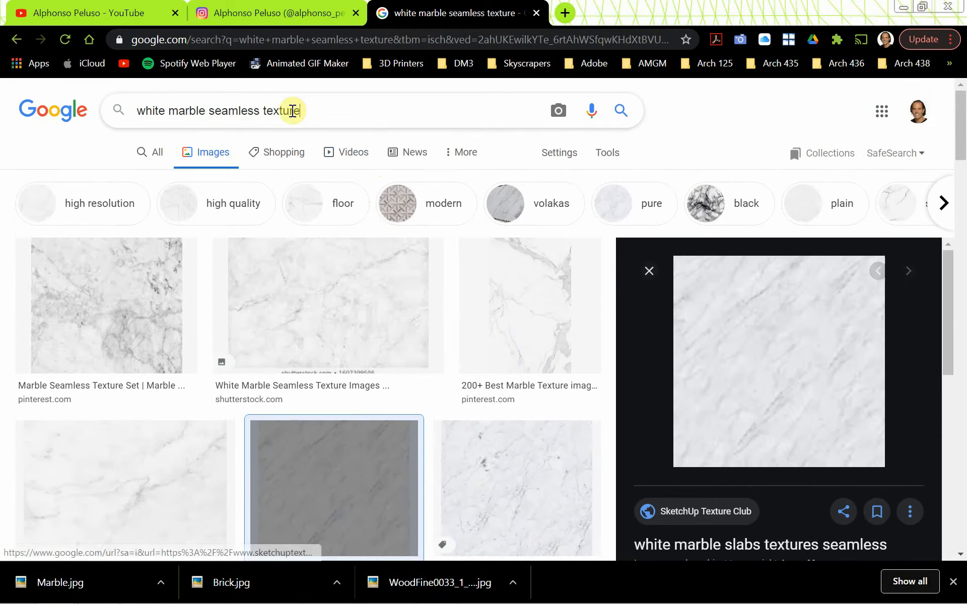
drag(298, 110, 140, 135)
text(s)
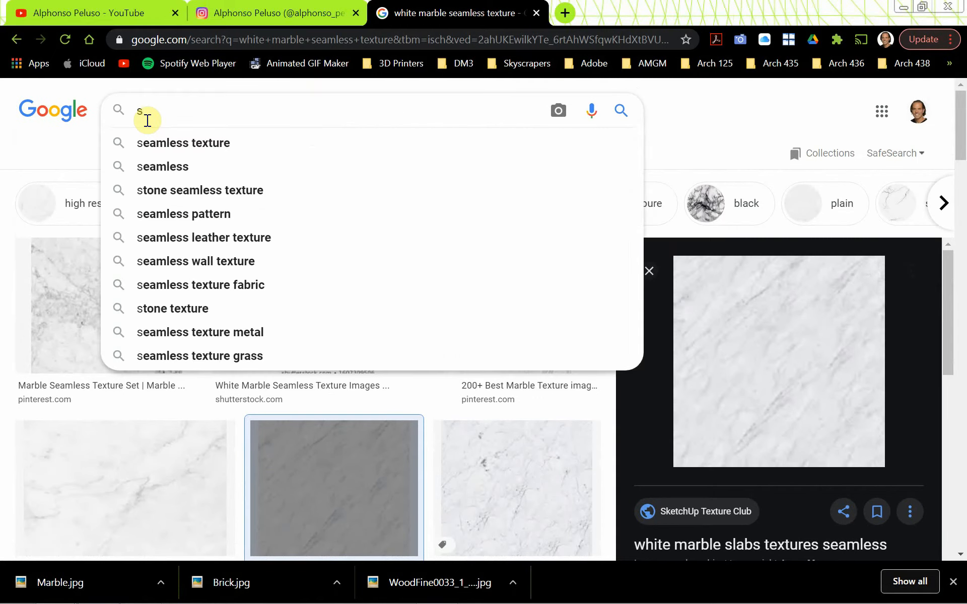
text(kyli)
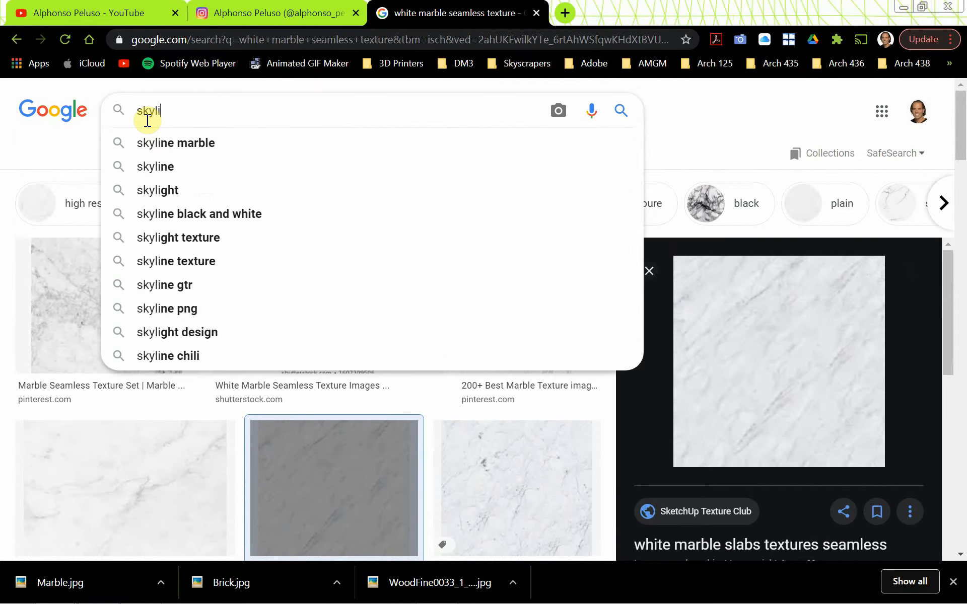
text(ne b)
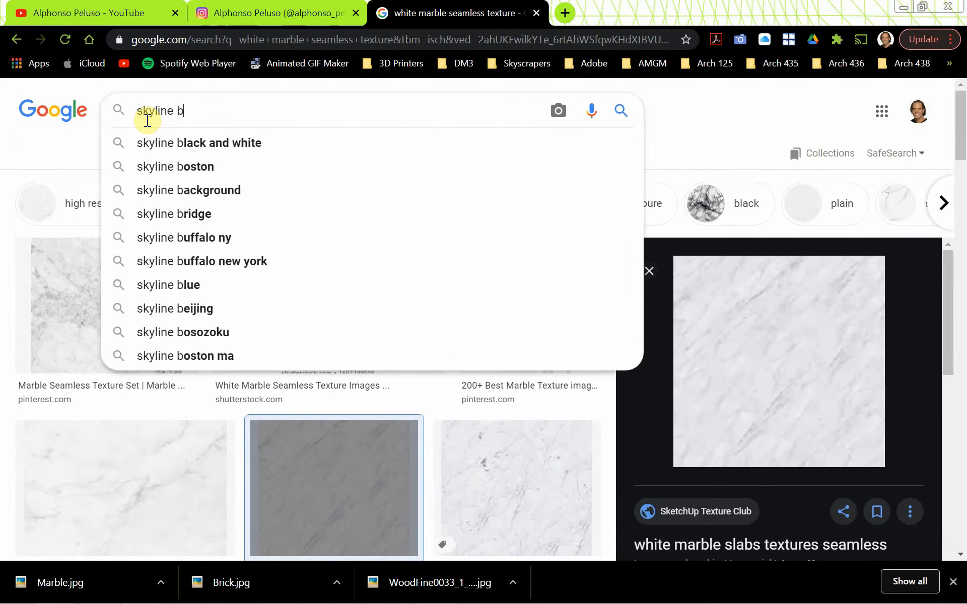
text(ackground)
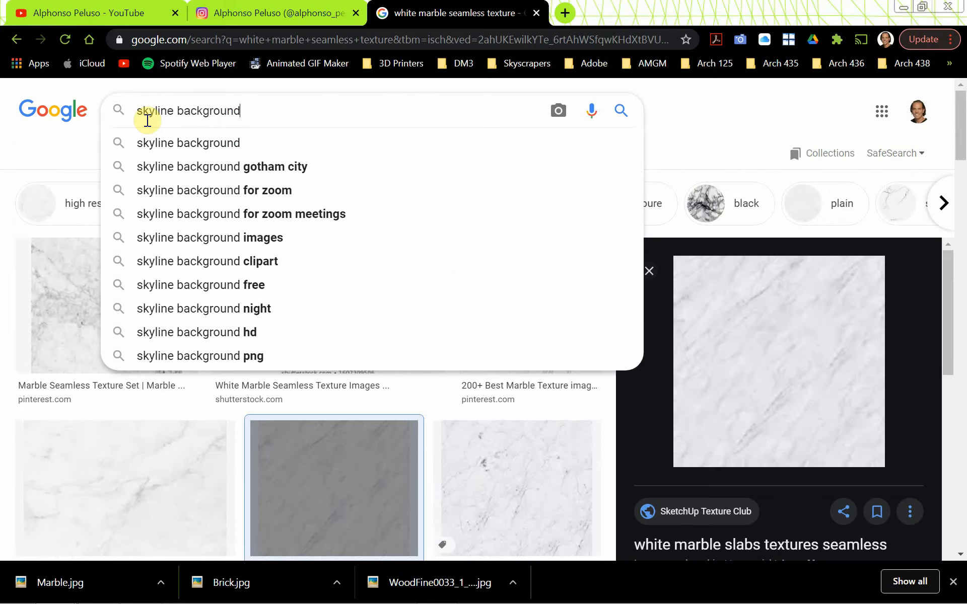
key(Return)
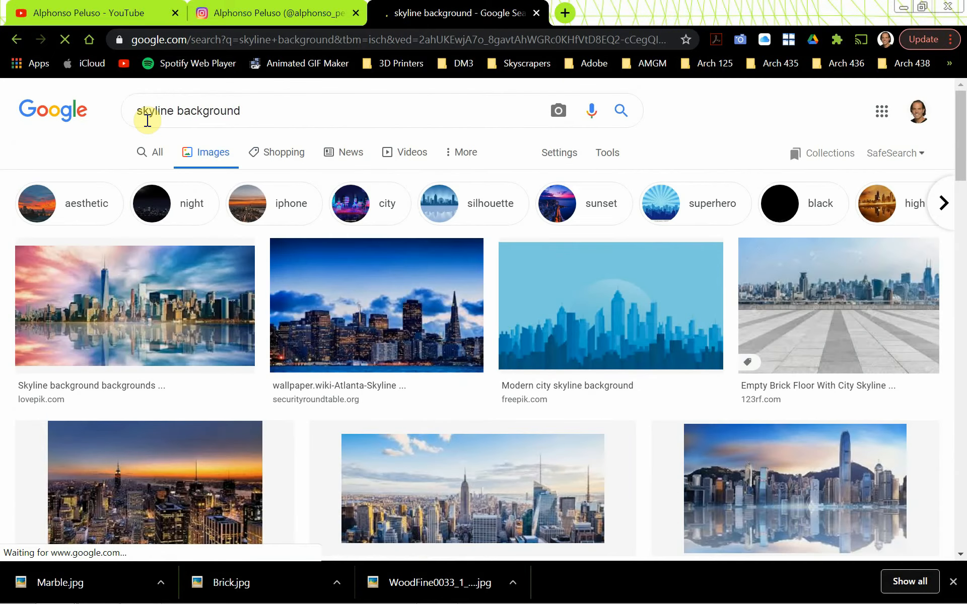
Find the Chicago Skyline Wallpaper photo among the image results and open its image in a separate tab.
click(954, 584)
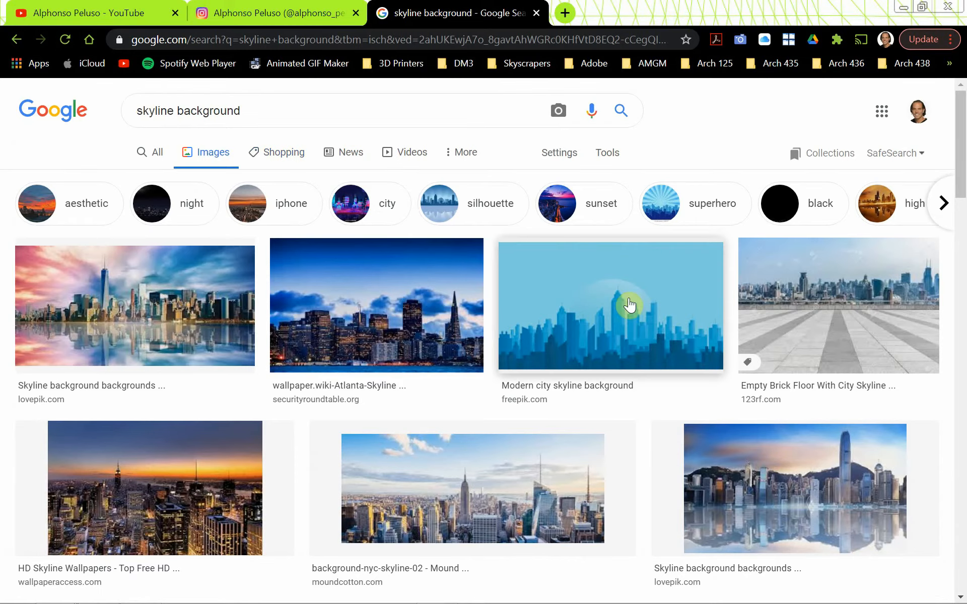
scroll(515, 297, down, 3)
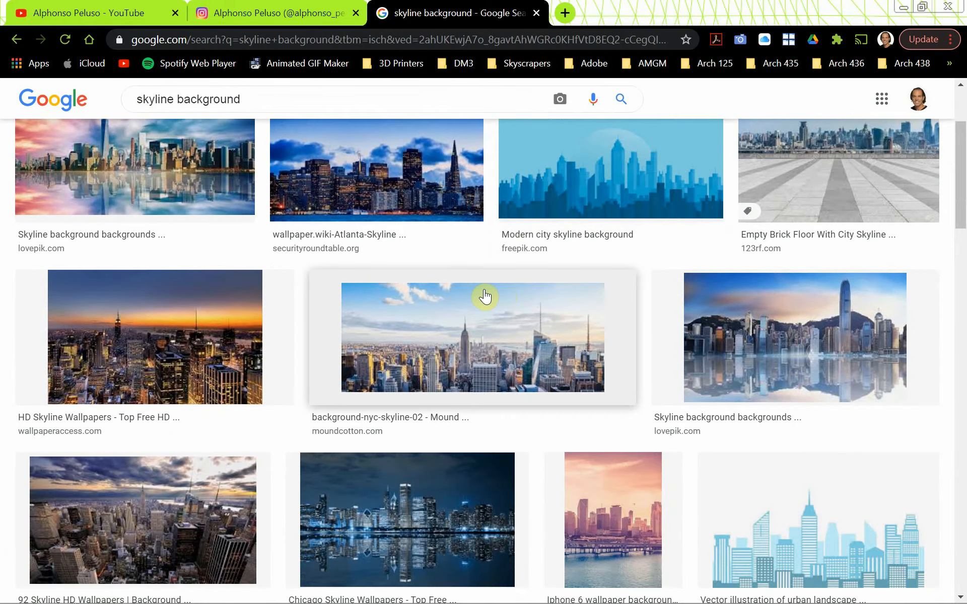
scroll(484, 297, down, 5)
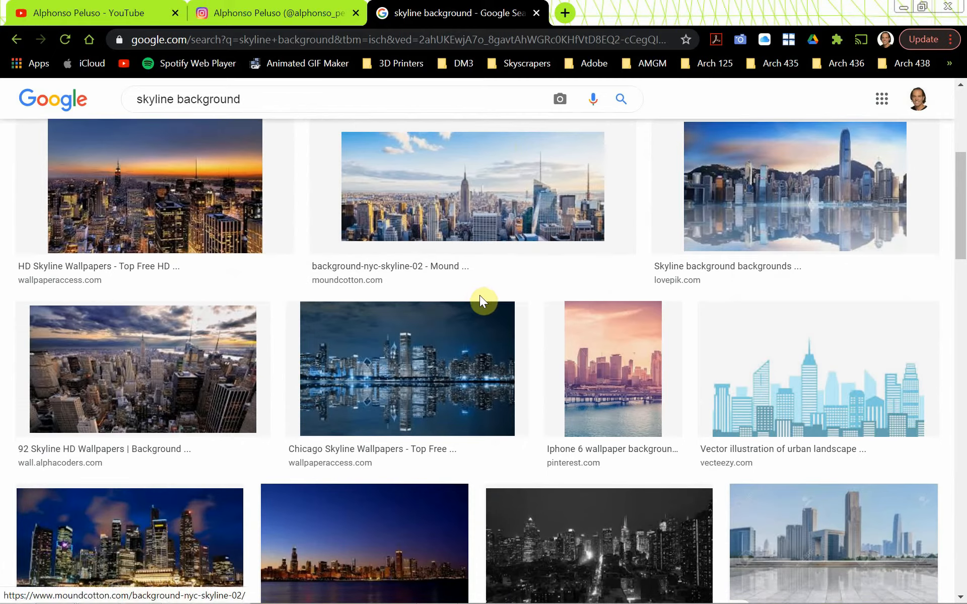
scroll(478, 307, down, 2)
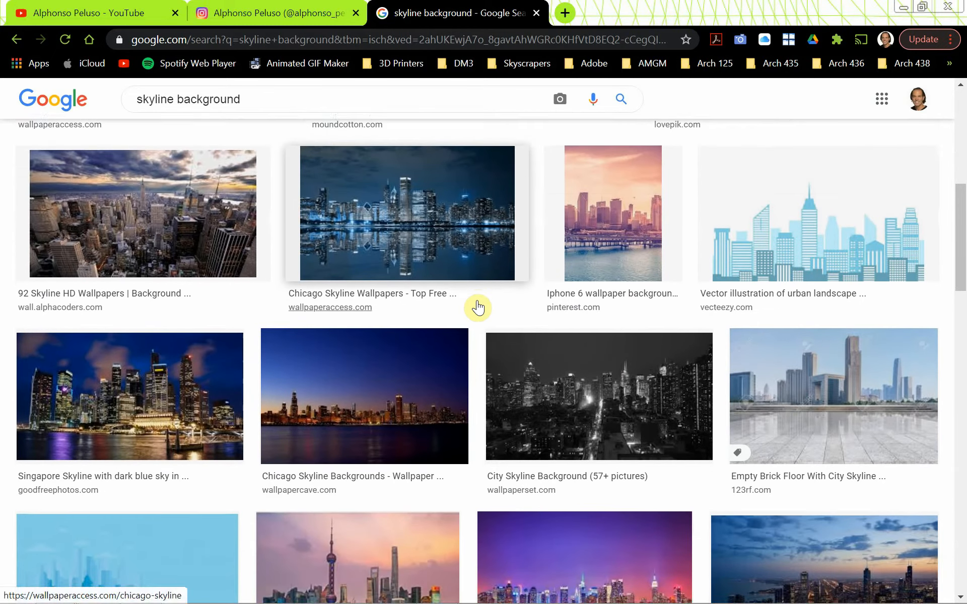
scroll(479, 306, down, 2)
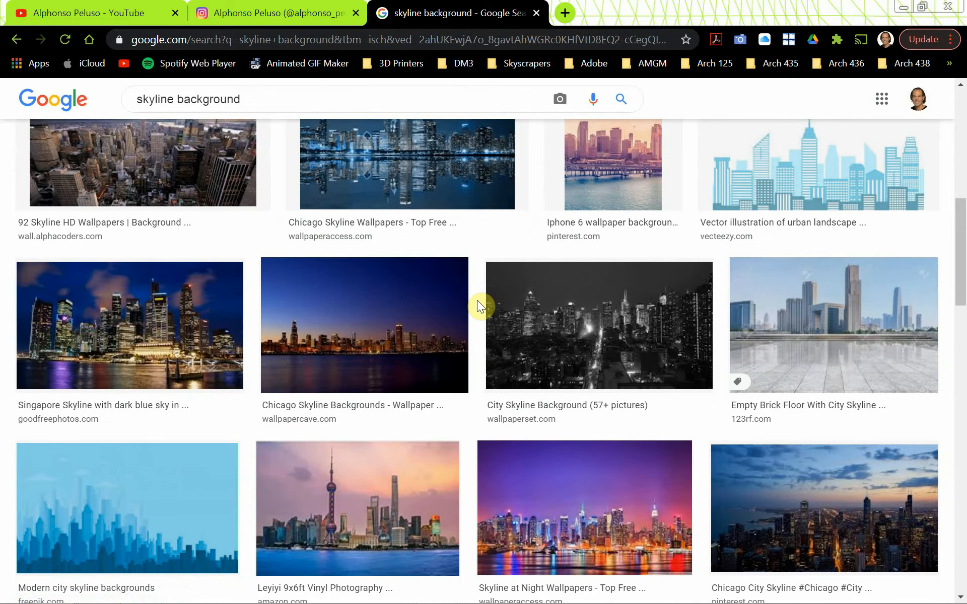
scroll(477, 306, down, 5)
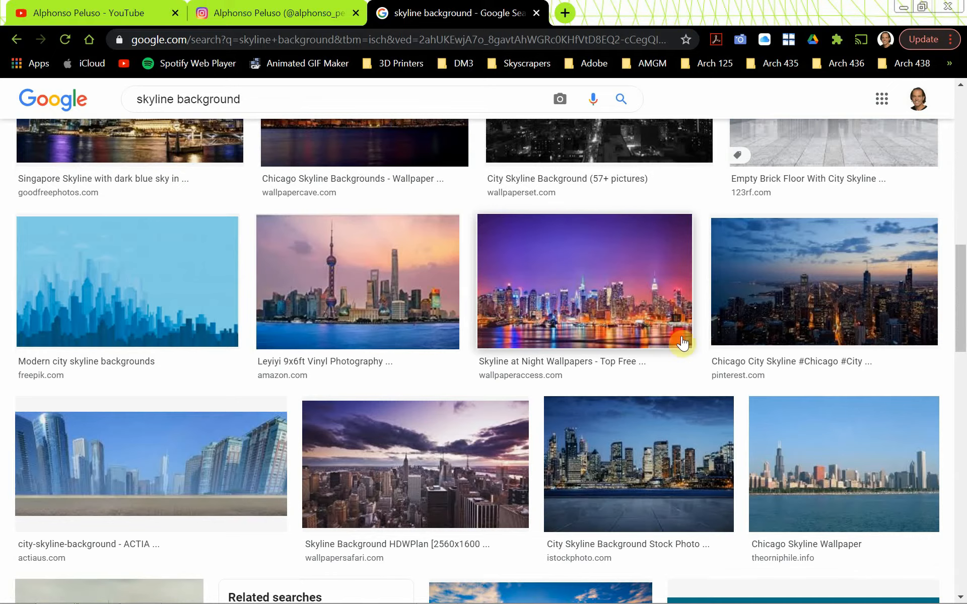
scroll(846, 466, down, 3)
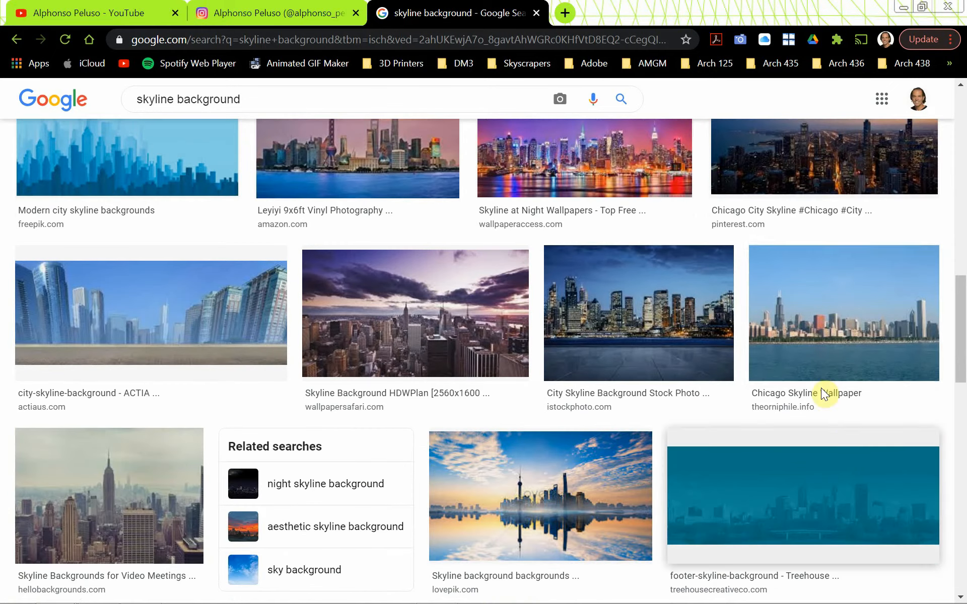
click(814, 359)
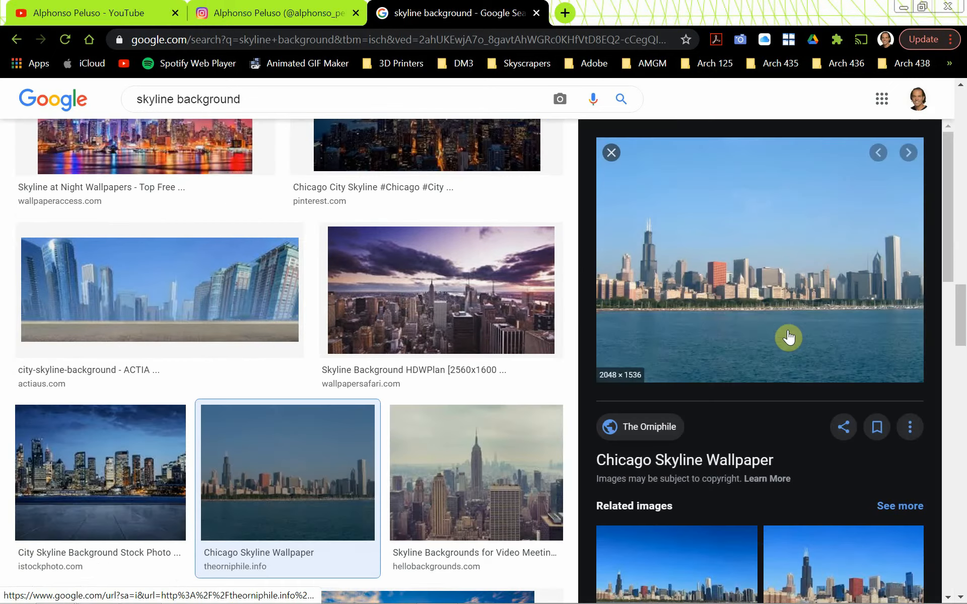
right_click(752, 297)
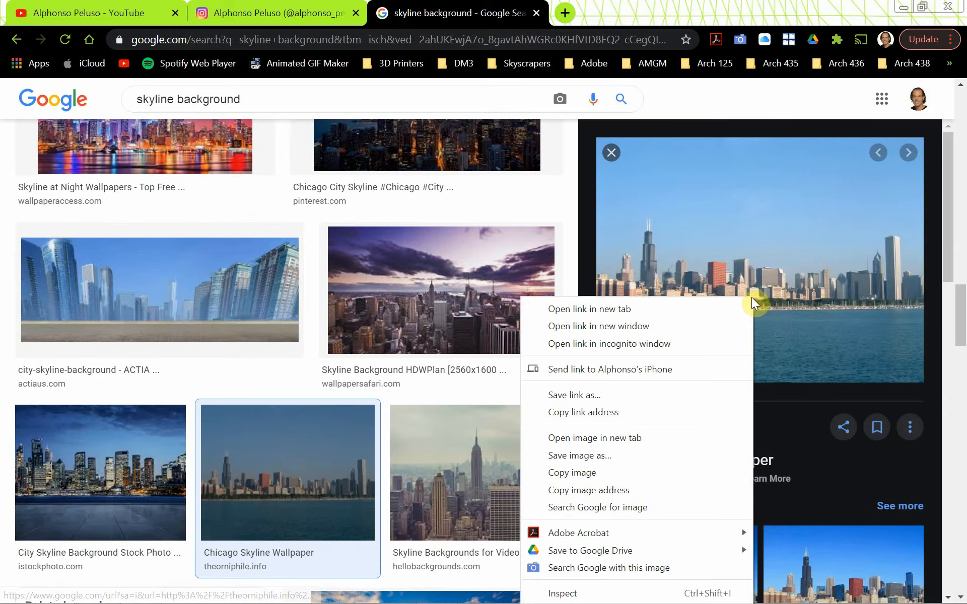
right_click(781, 267)
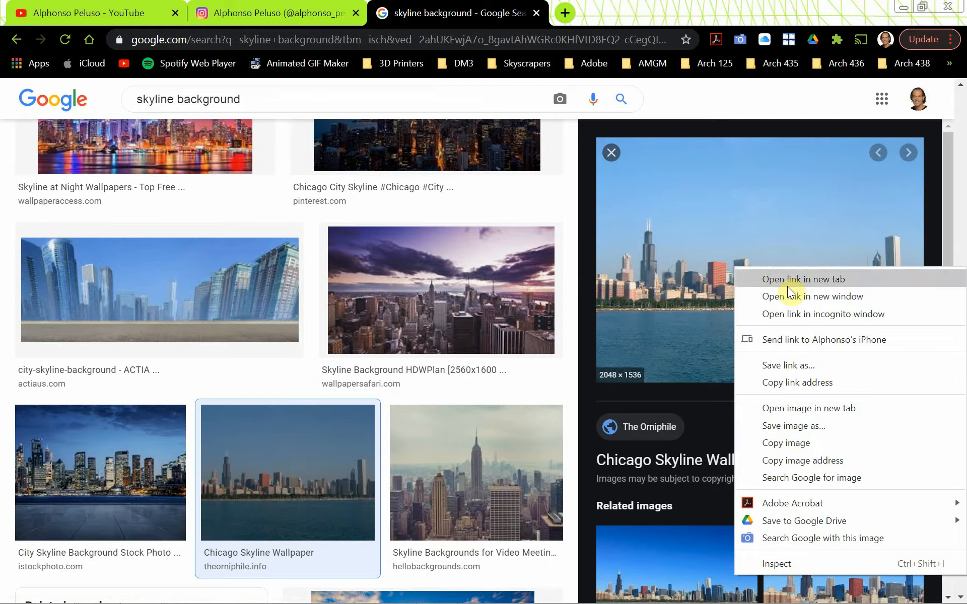
click(802, 409)
click(645, 12)
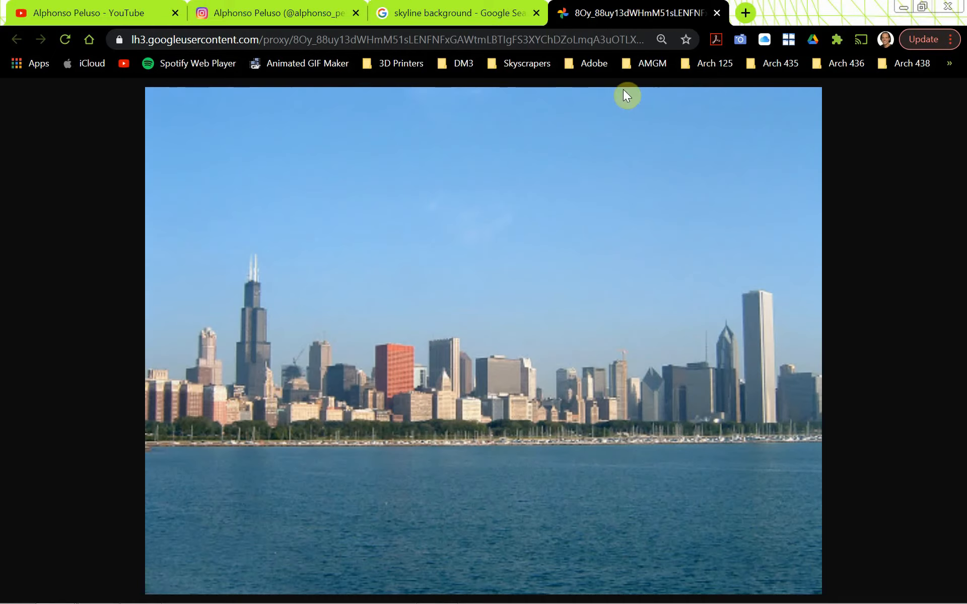
Save the skyline photo as Skyline in JPEG format in the Revit_Materials folder.
right_click(538, 232)
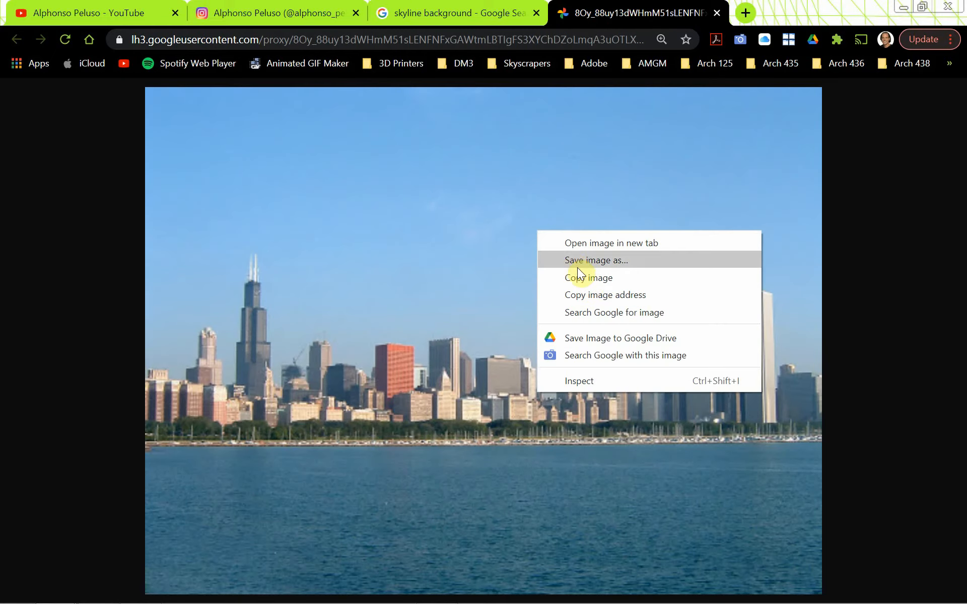
click(606, 261)
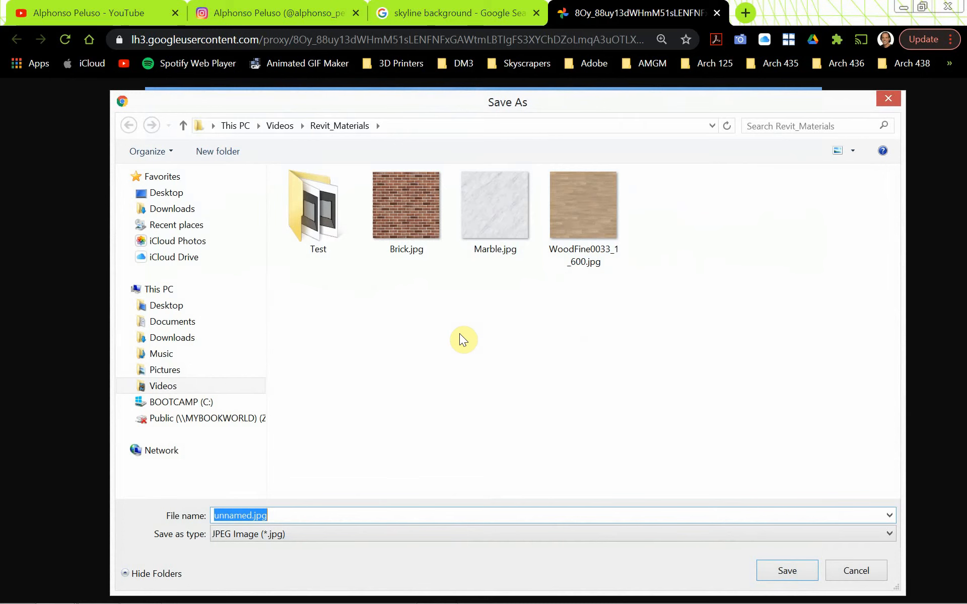
text(Sk)
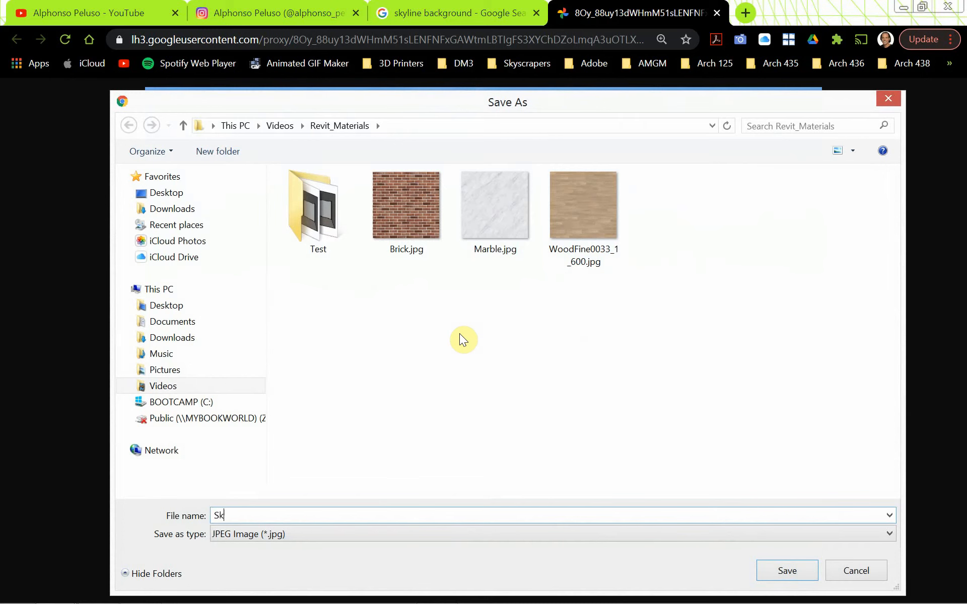
text(yline)
click(787, 571)
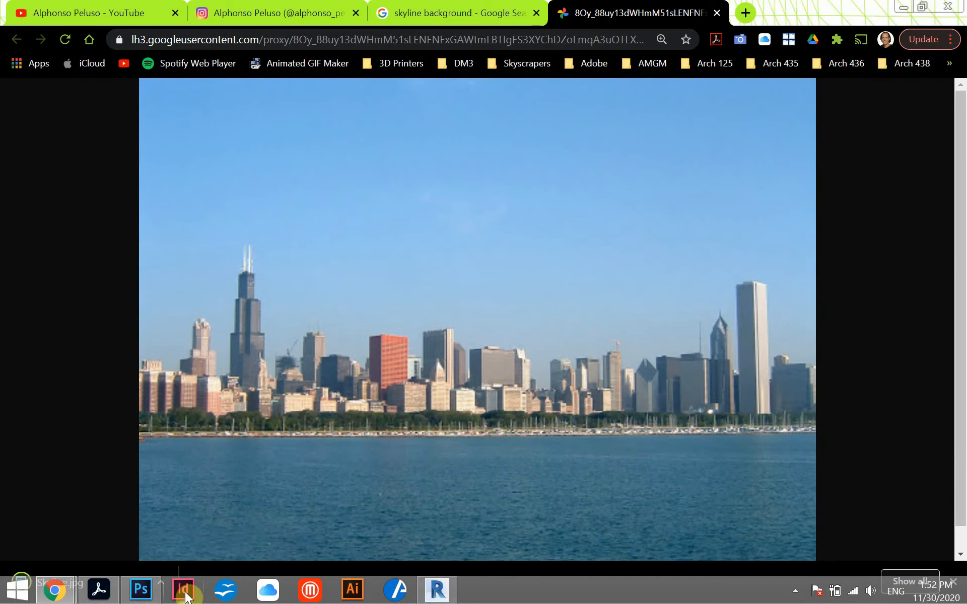
Switch to Photoshop and open Skyline.jpg from the Revit_Materials folder.
click(141, 600)
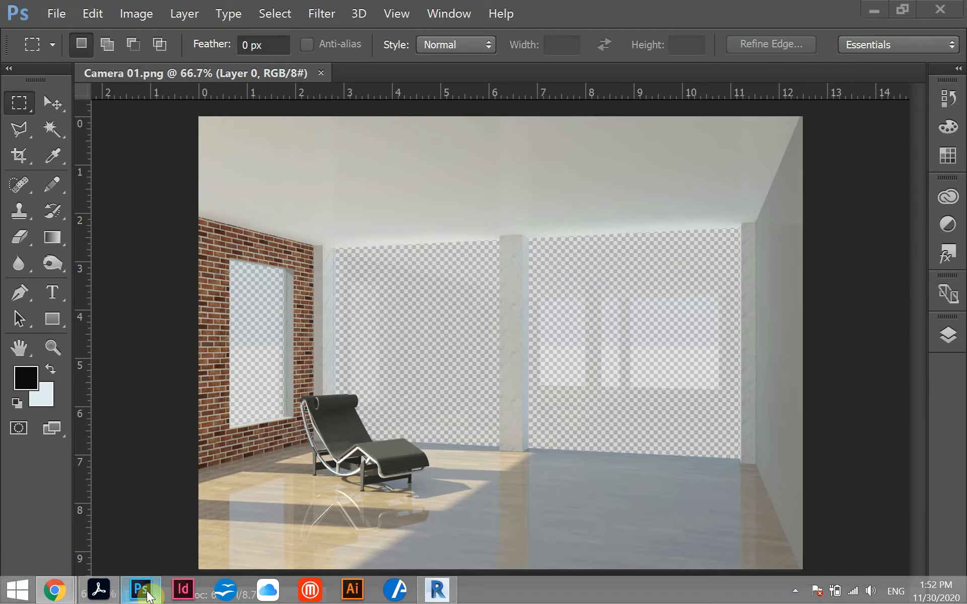
click(56, 13)
click(72, 45)
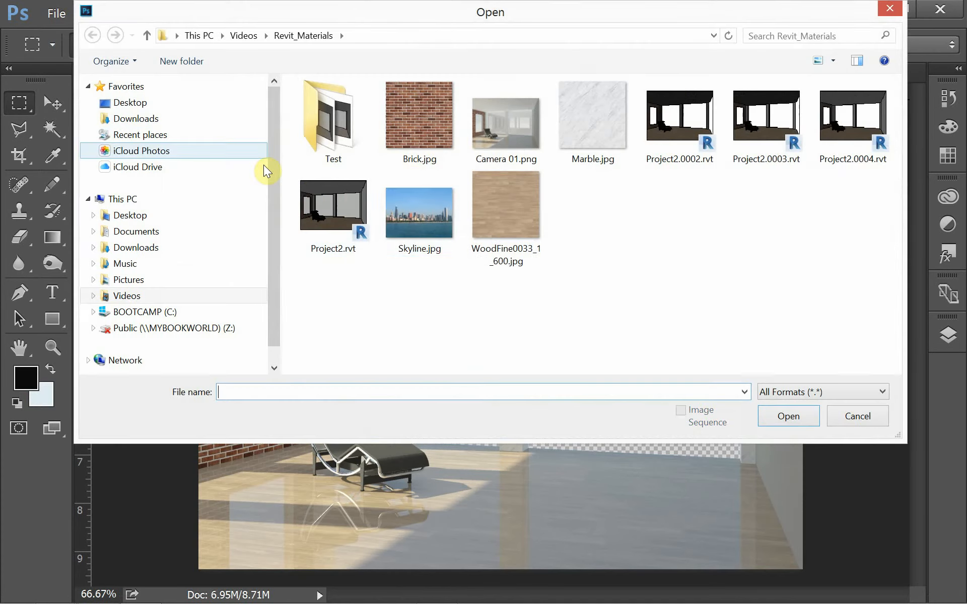
double_click(389, 196)
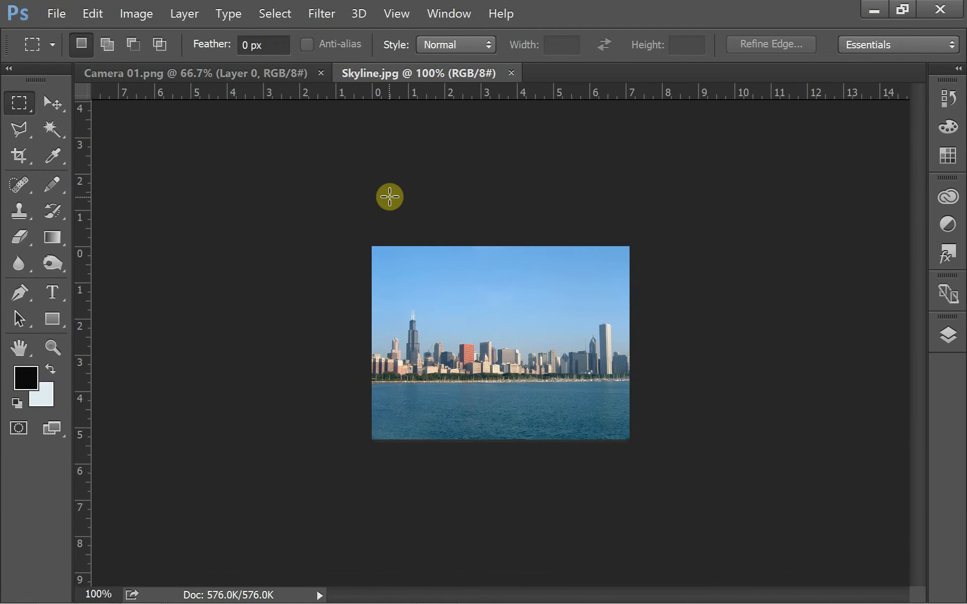
Check the dimensions and resolution of Skyline.jpg without changing its image size.
click(140, 14)
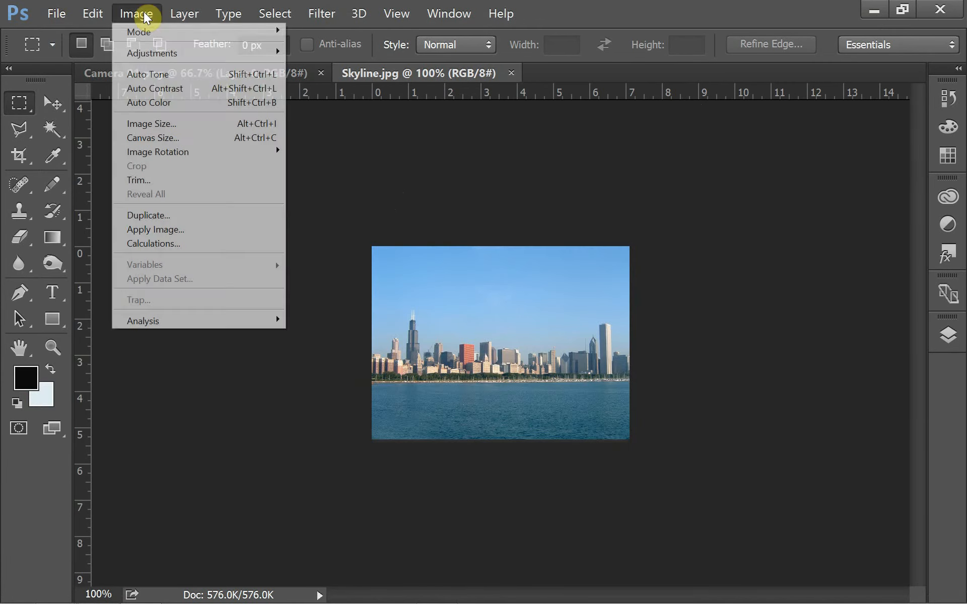
click(178, 121)
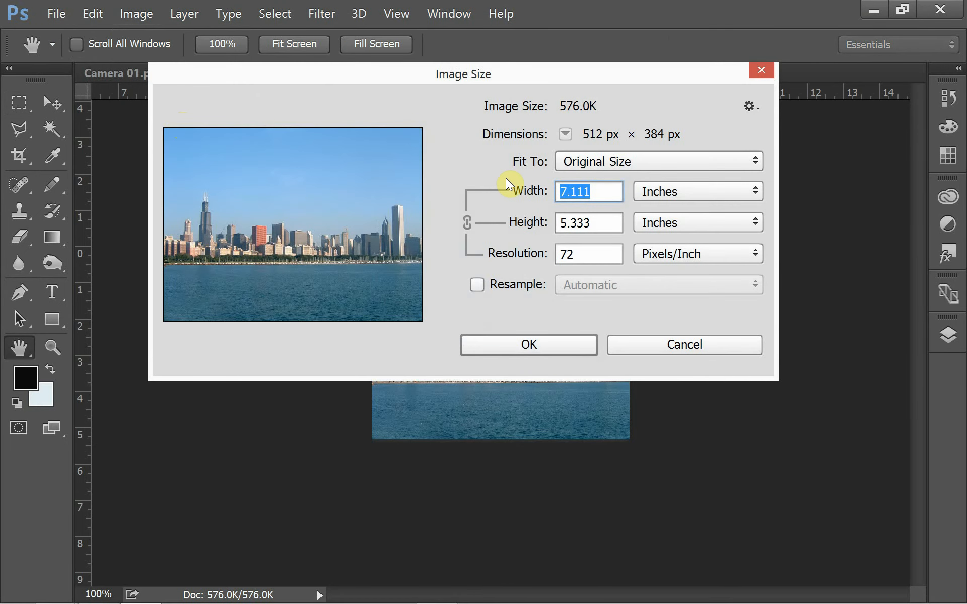
click(681, 347)
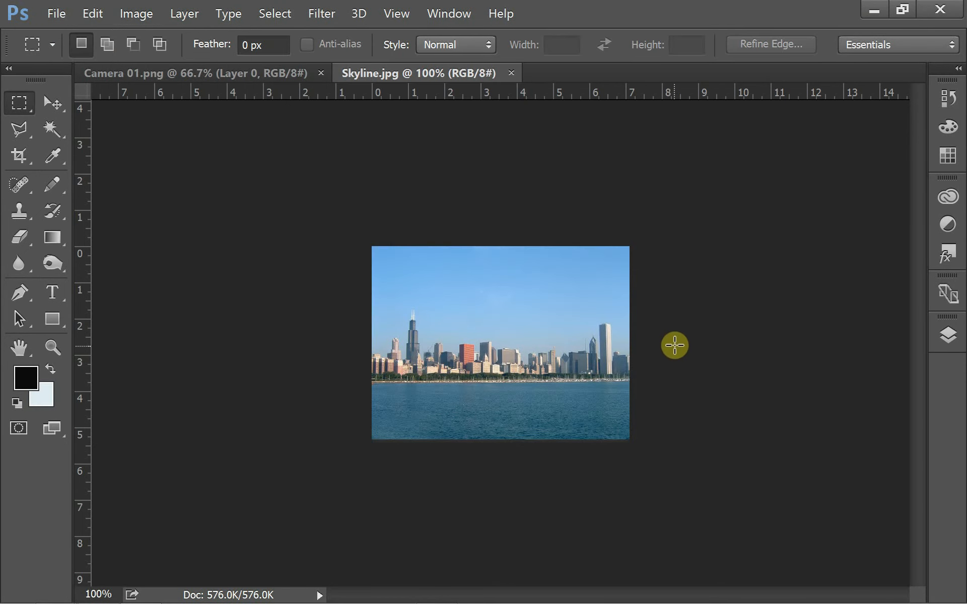
key(alt+Tab)
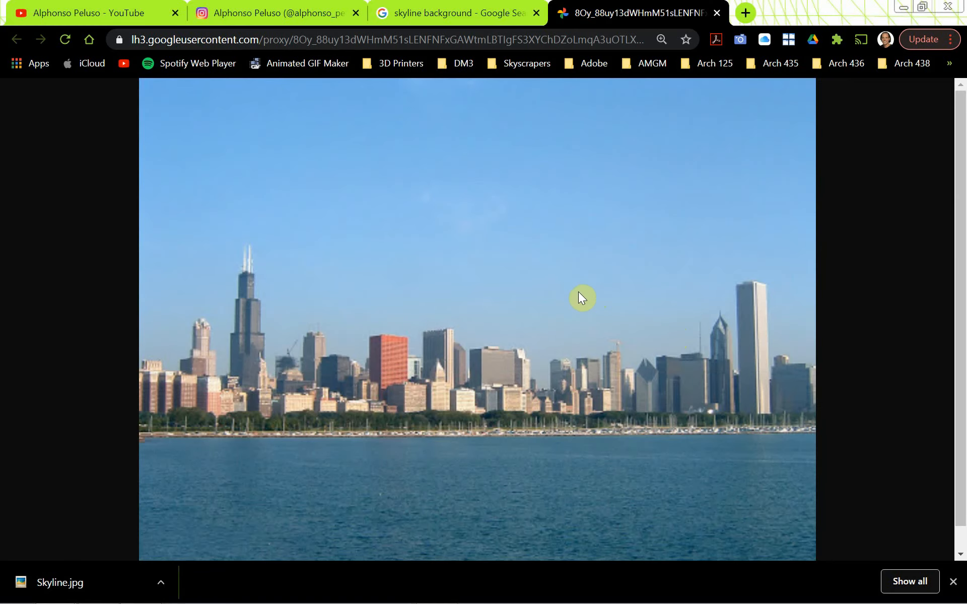
right_click(486, 258)
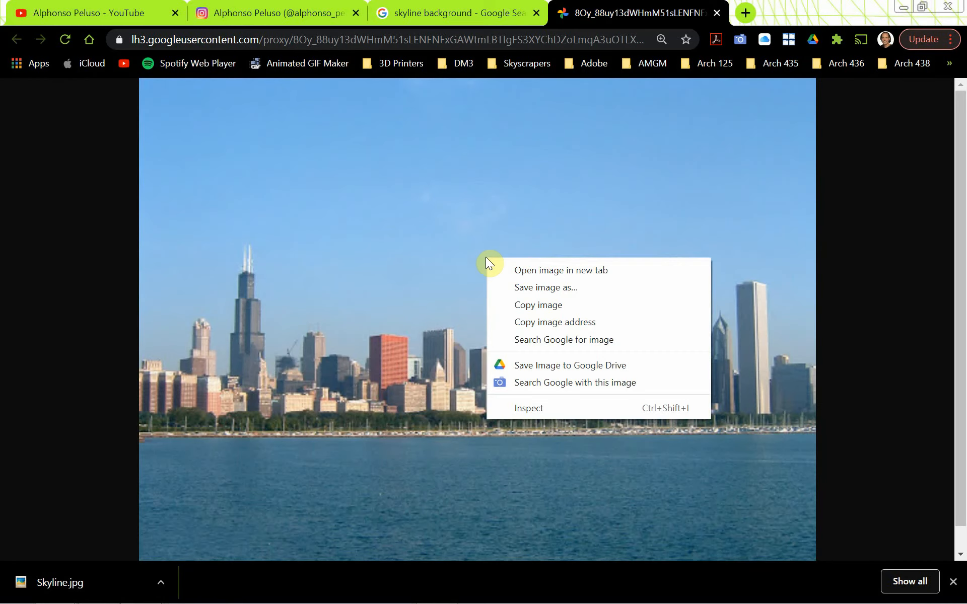
click(524, 288)
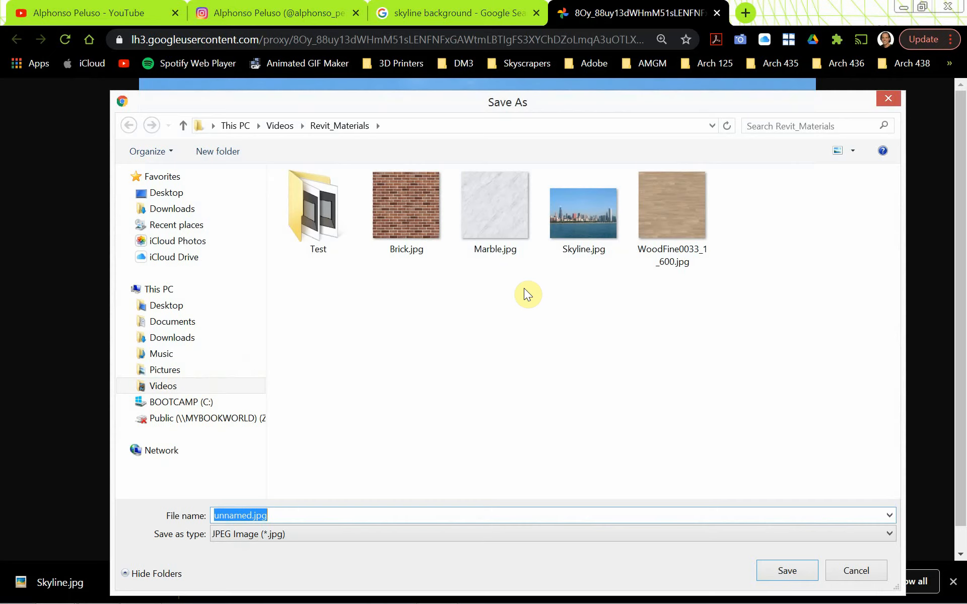
click(855, 571)
key(alt+Tab)
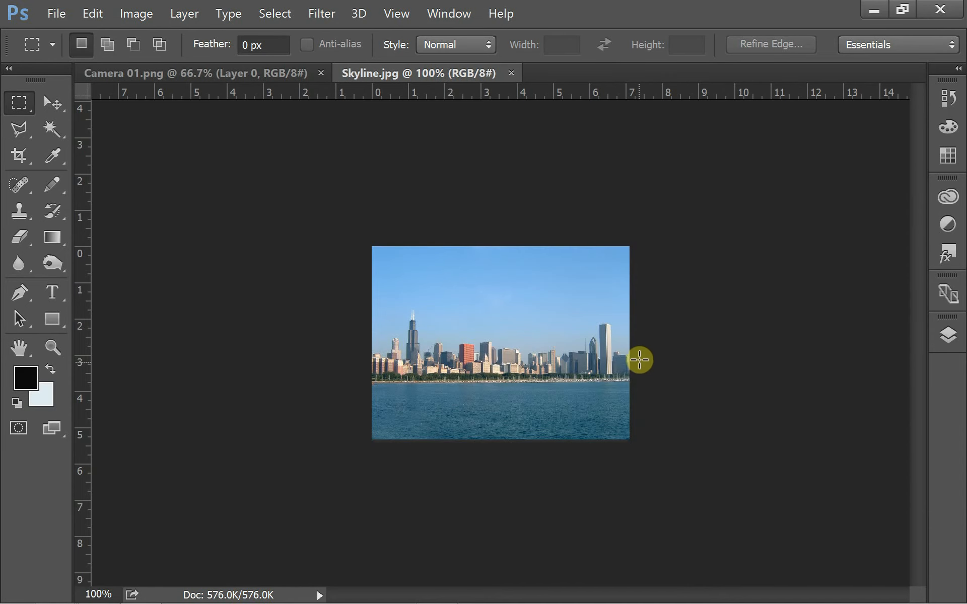
Copy the whole skyline image into Camera 01.png as a new layer and place it beneath Layer 0.
key(ctrl+a)
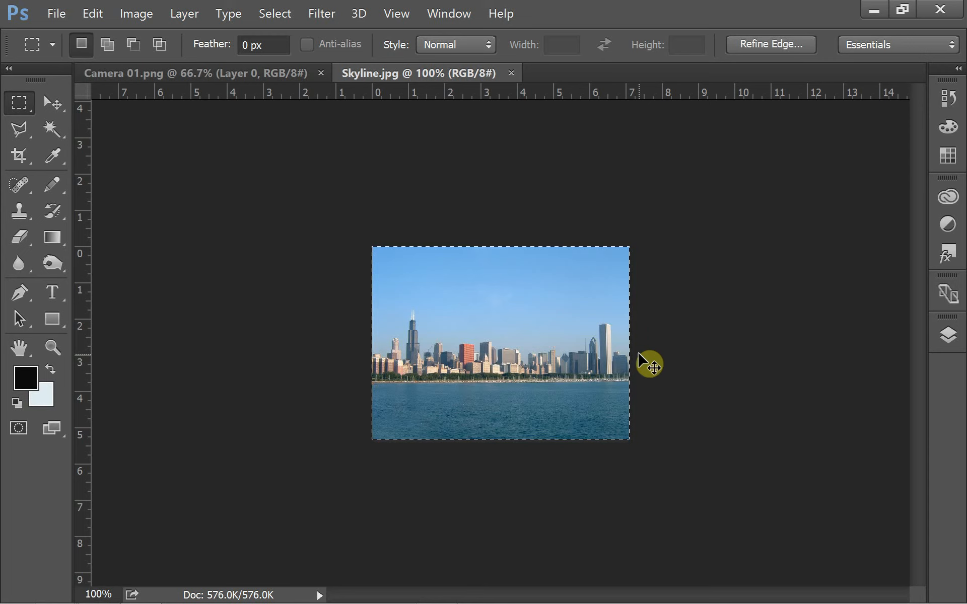
click(216, 75)
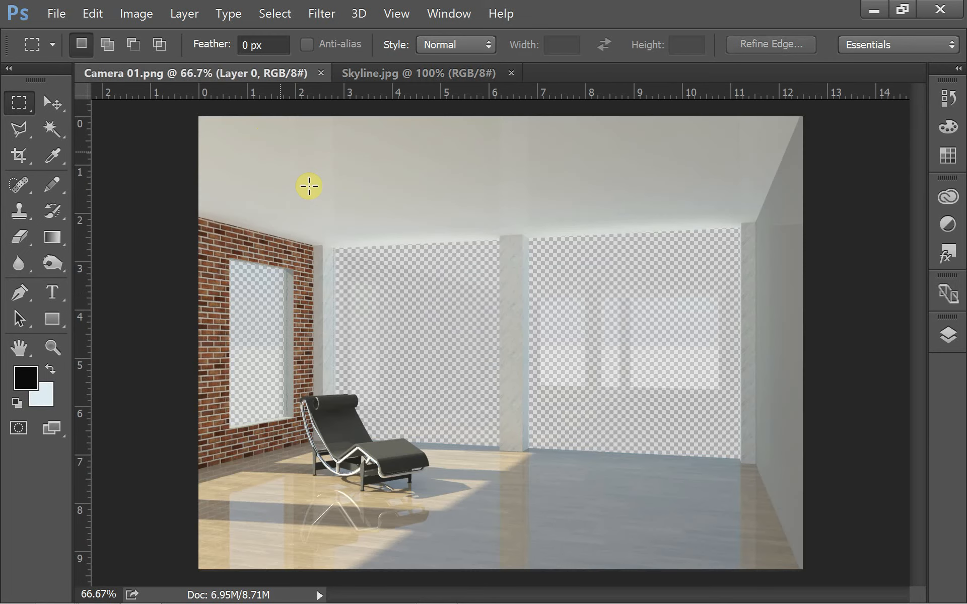
key(ctrl+v)
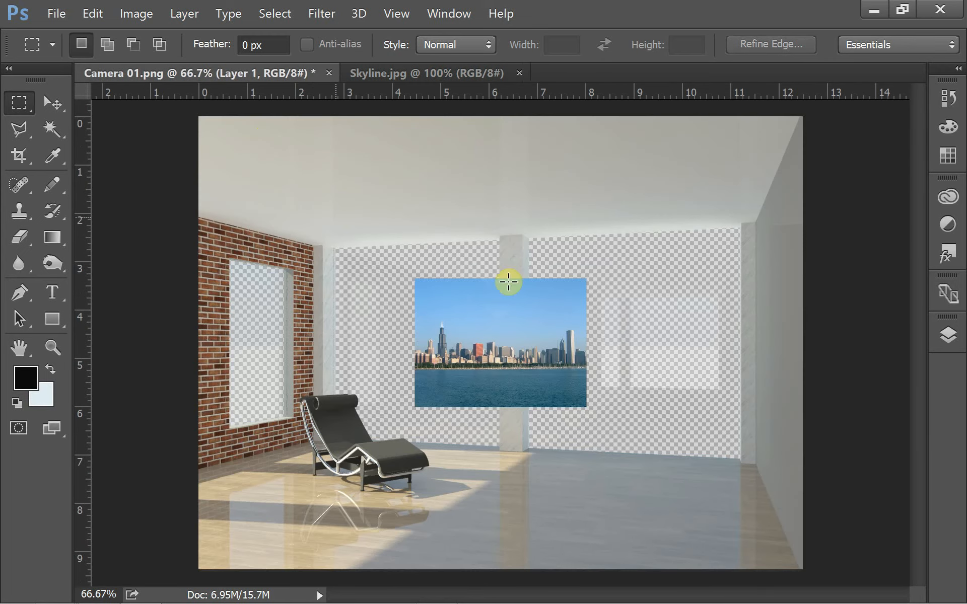
click(948, 335)
drag(825, 303, 833, 335)
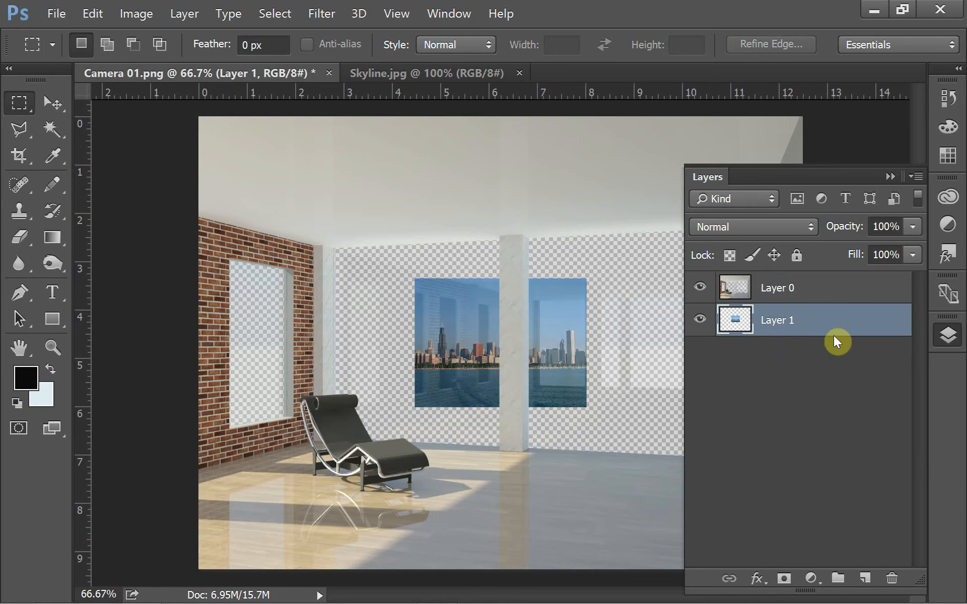
click(890, 176)
Scale the skyline layer proportionally to about 318% so it fills all the window openings, and apply the transformation.
key(ctrl+t)
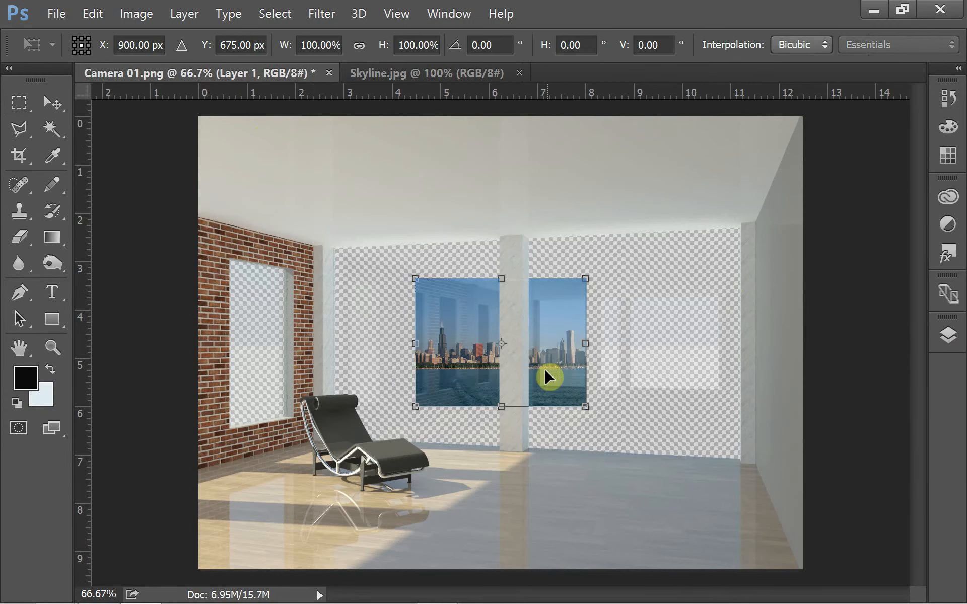
shift+drag(583, 410, 786, 483)
shift+drag(412, 278, 155, 198)
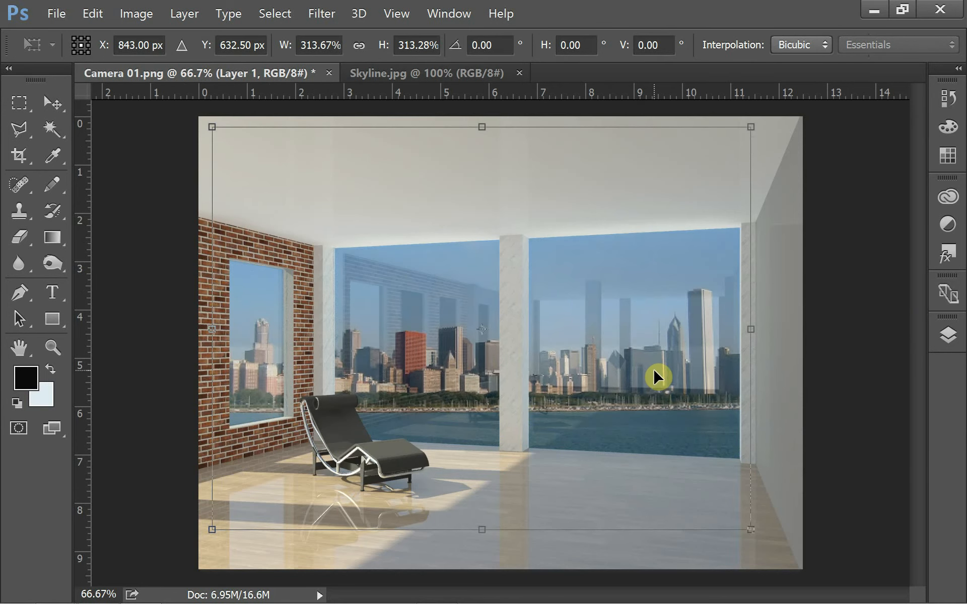
shift+drag(748, 133, 758, 134)
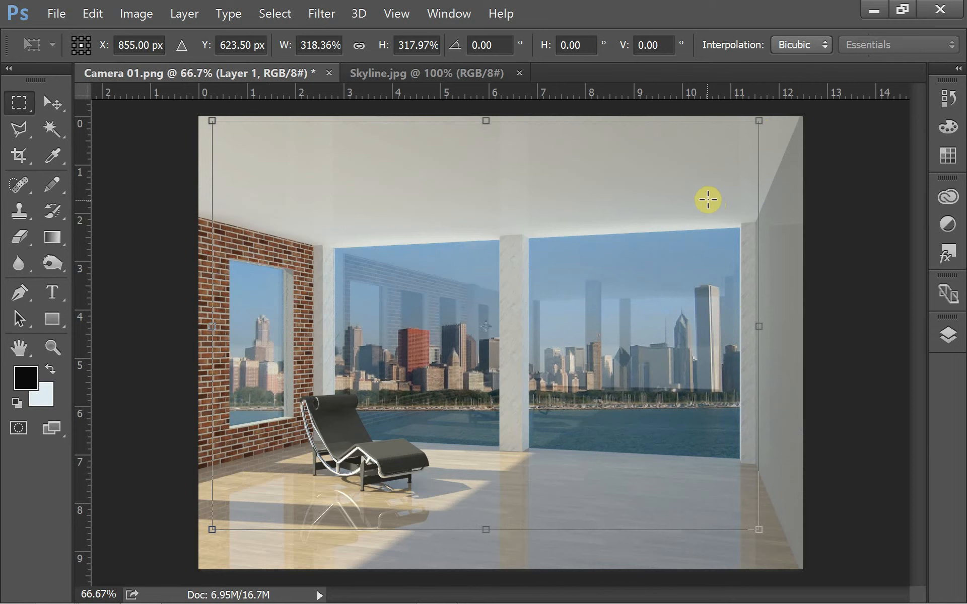
key(Return)
Move the skyline layer slightly upward with the Move tool to raise the horizon behind the windows.
key(m)
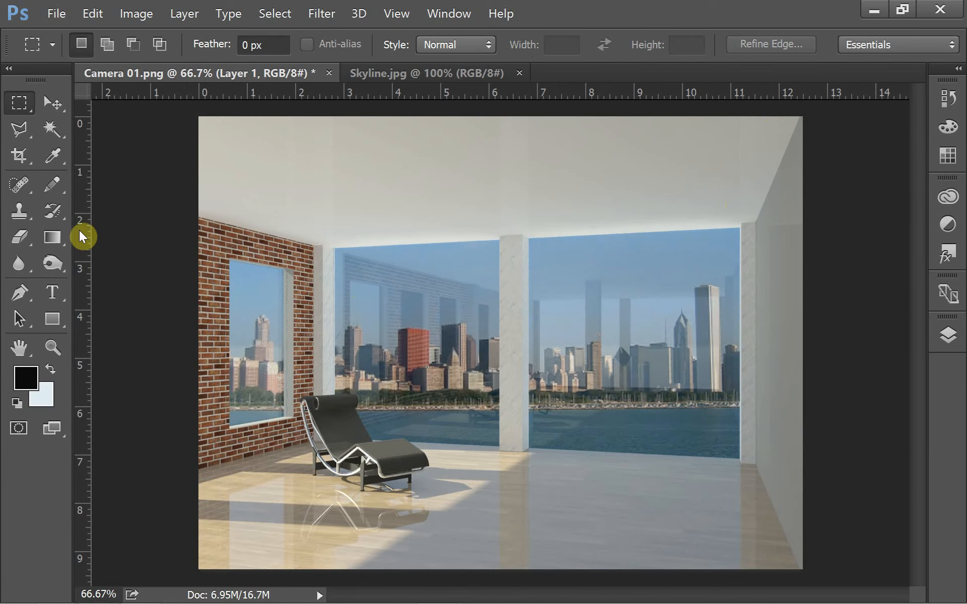
click(55, 115)
drag(642, 375, 644, 353)
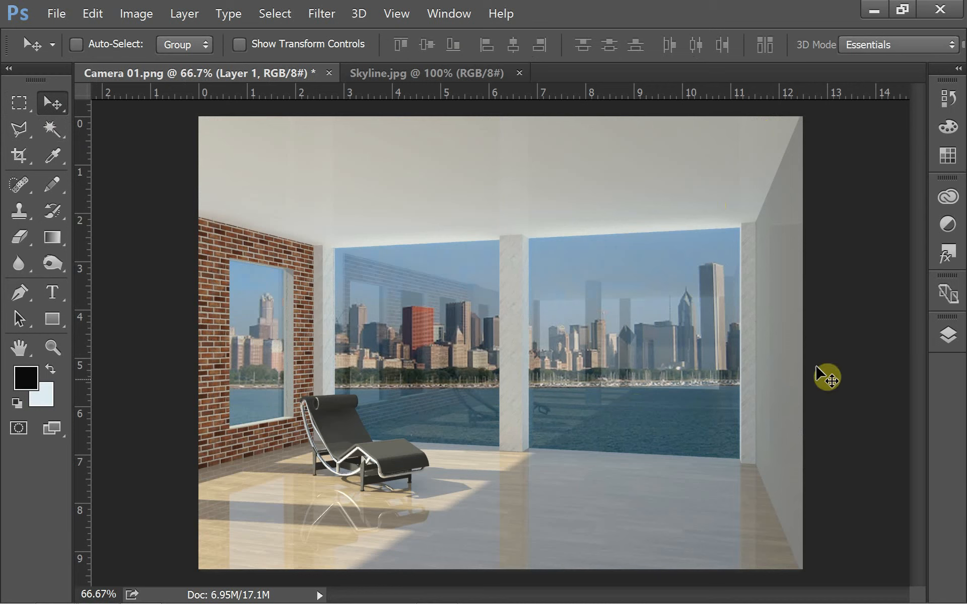
Add a new layer between the skyline layer and Layer 0 and fill it with white at 100% opacity in Normal mode.
click(949, 336)
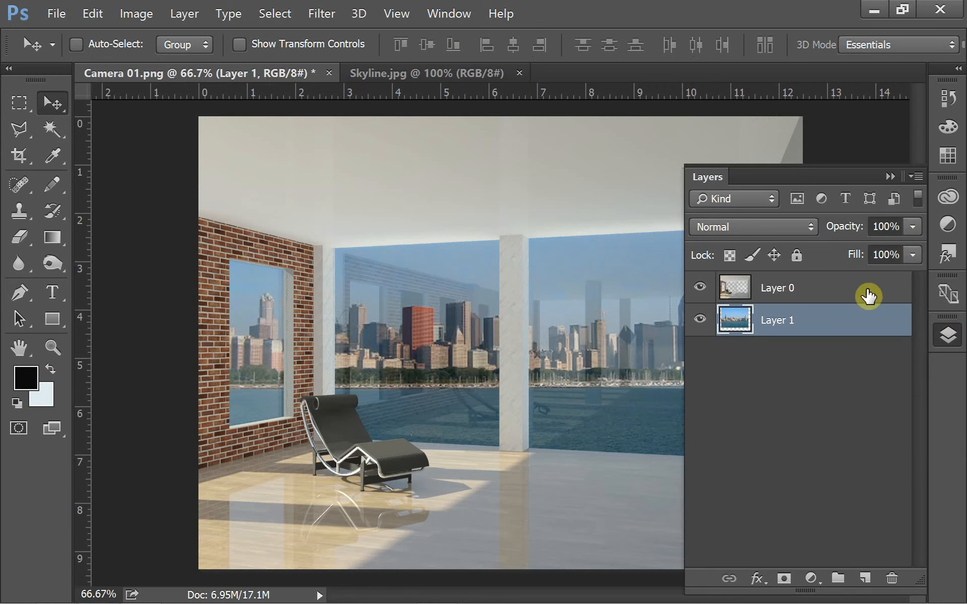
click(864, 581)
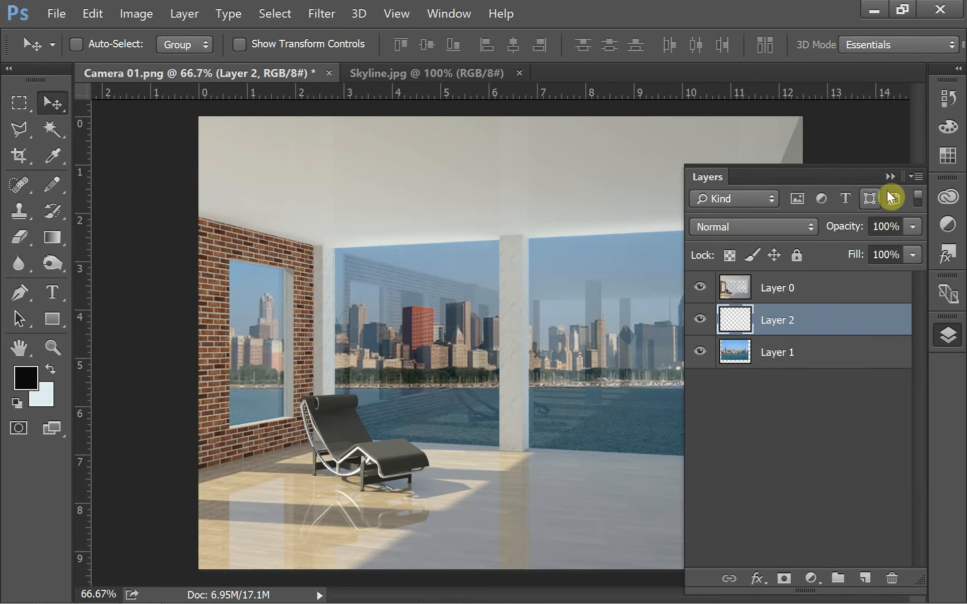
click(890, 178)
click(92, 14)
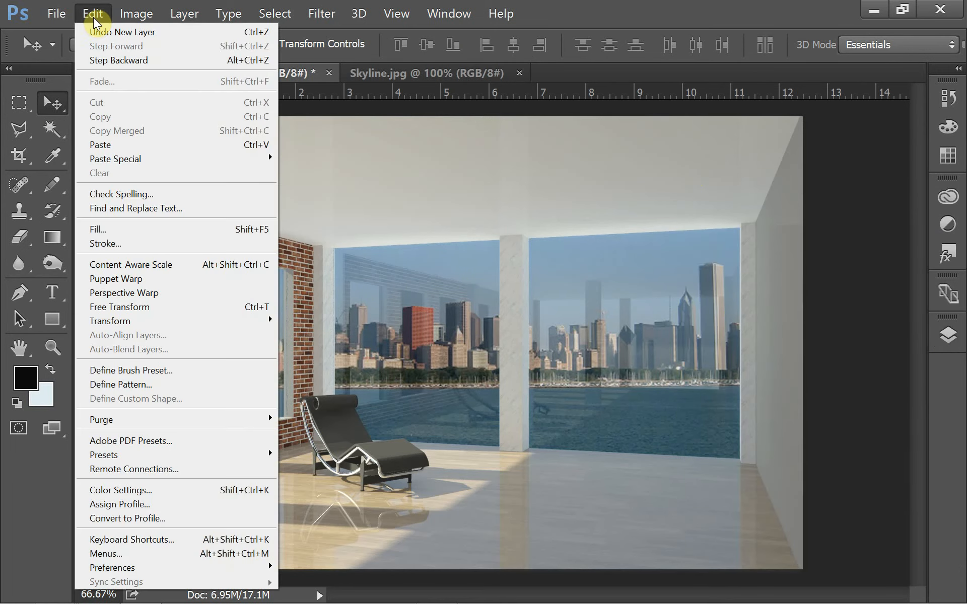
click(144, 230)
click(458, 79)
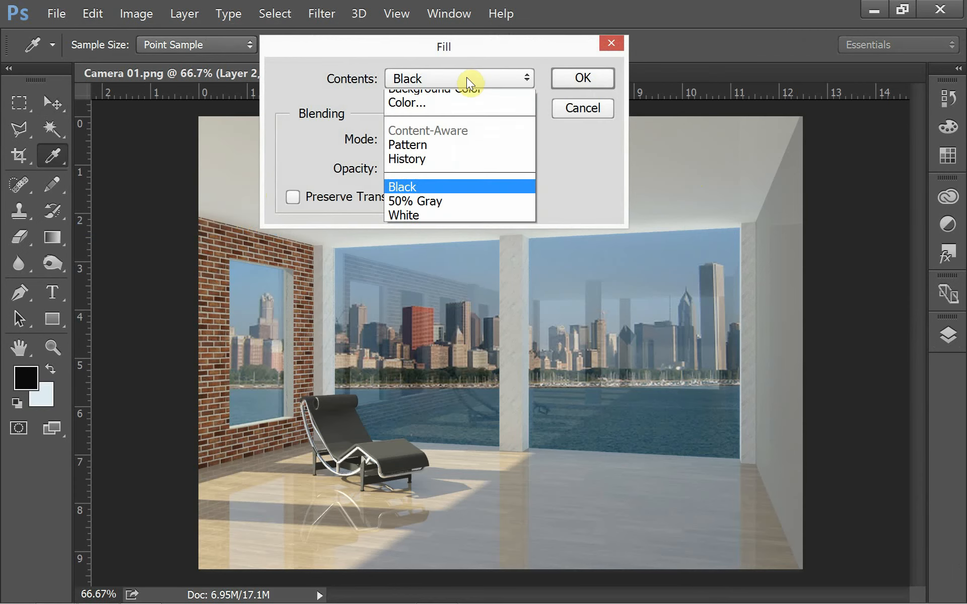
click(454, 236)
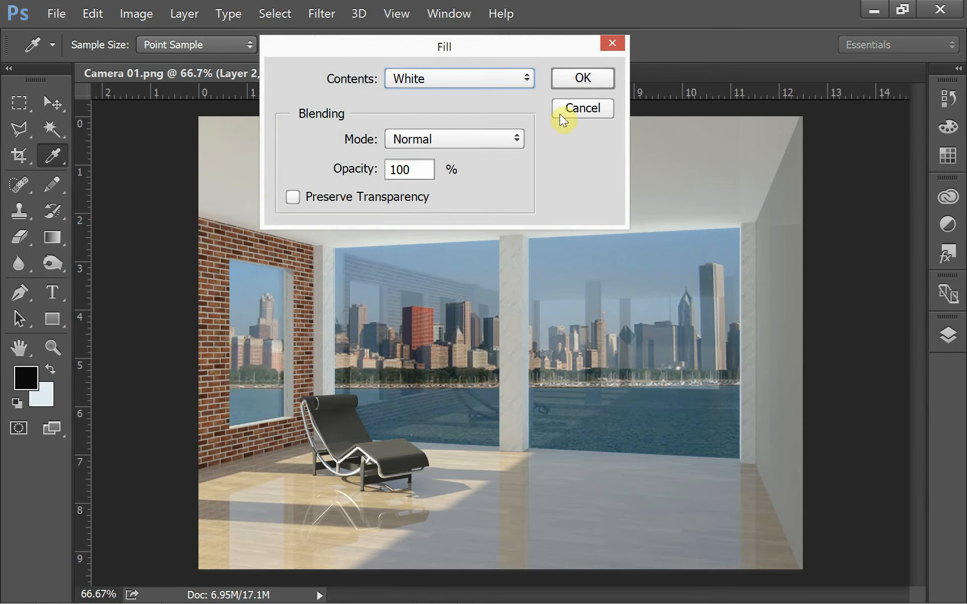
click(583, 78)
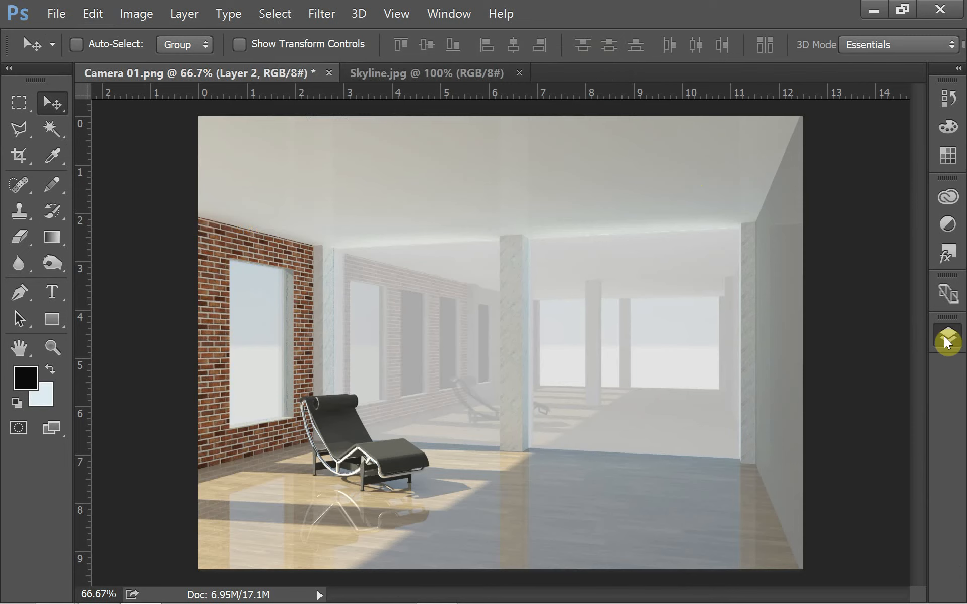
Lower the white layer's opacity to 53% to fade the skyline behind the windows.
click(946, 336)
click(911, 226)
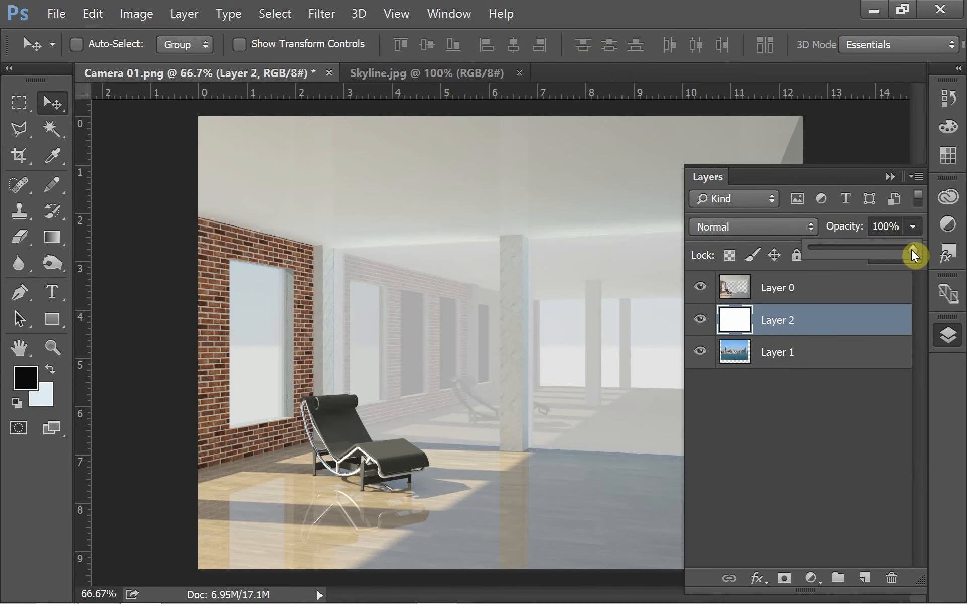
mouse_move(883, 257)
mouse_down()
mouse_move(846, 258)
mouse_move(865, 261)
mouse_up()
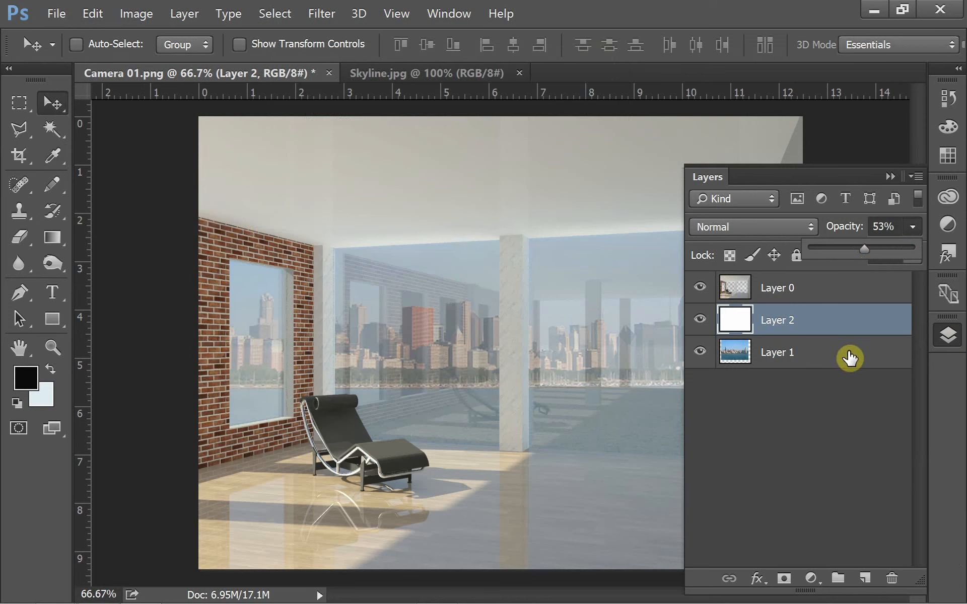
click(889, 180)
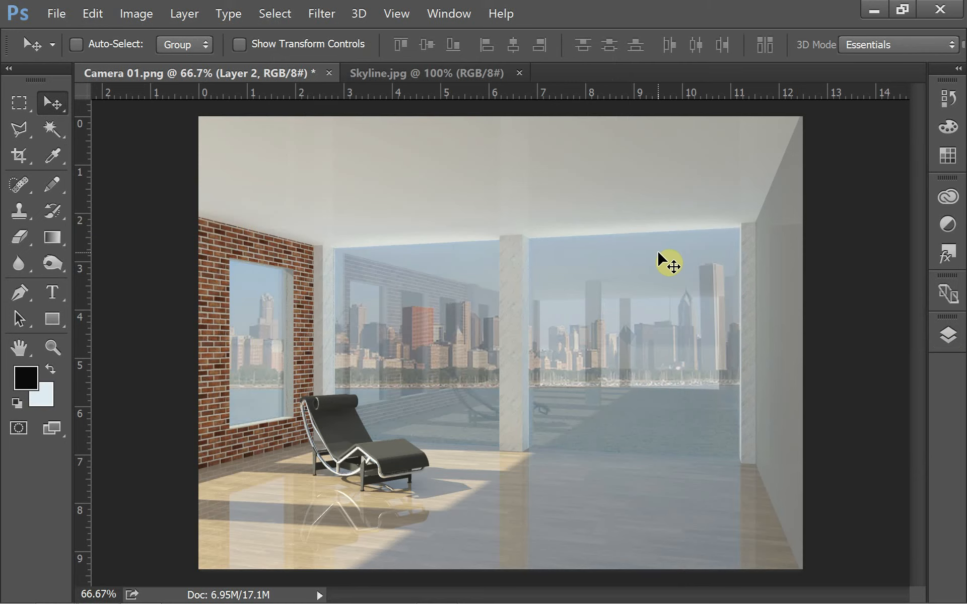
Save the layered composite as Camera 01.psd in the Revit_Materials folder with Maximize Compatibility enabled.
key(ctrl)
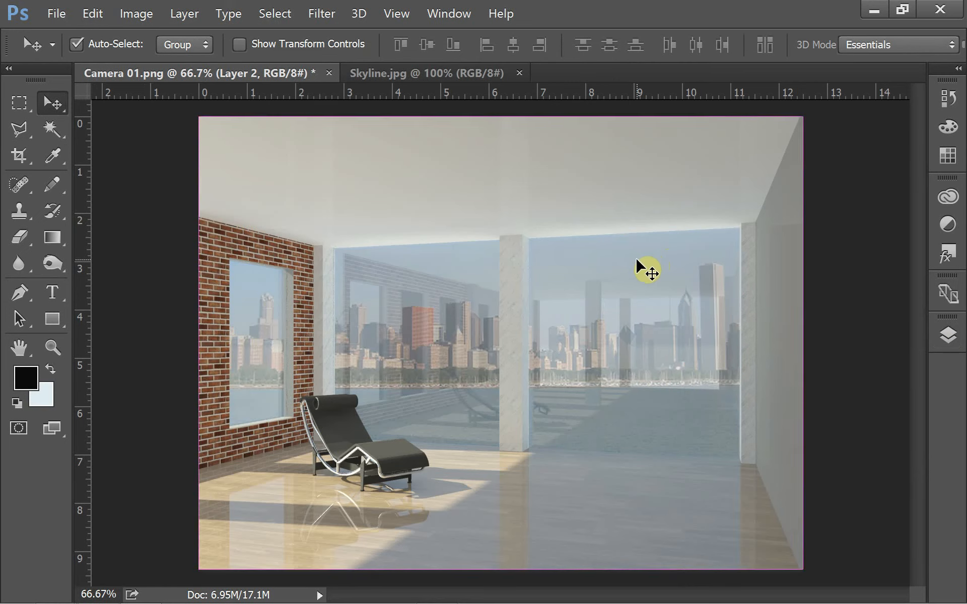
key(ctrl+s)
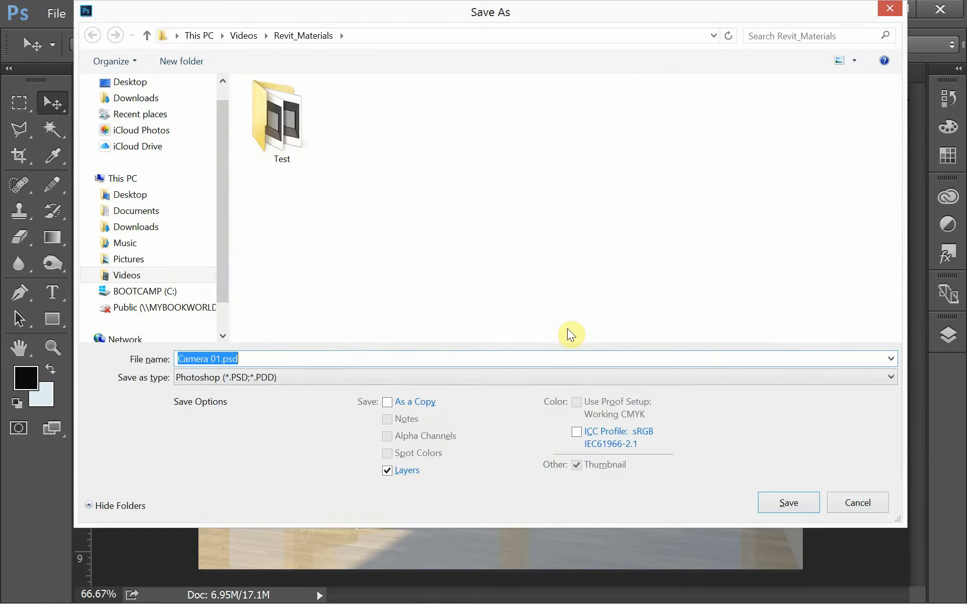
click(799, 500)
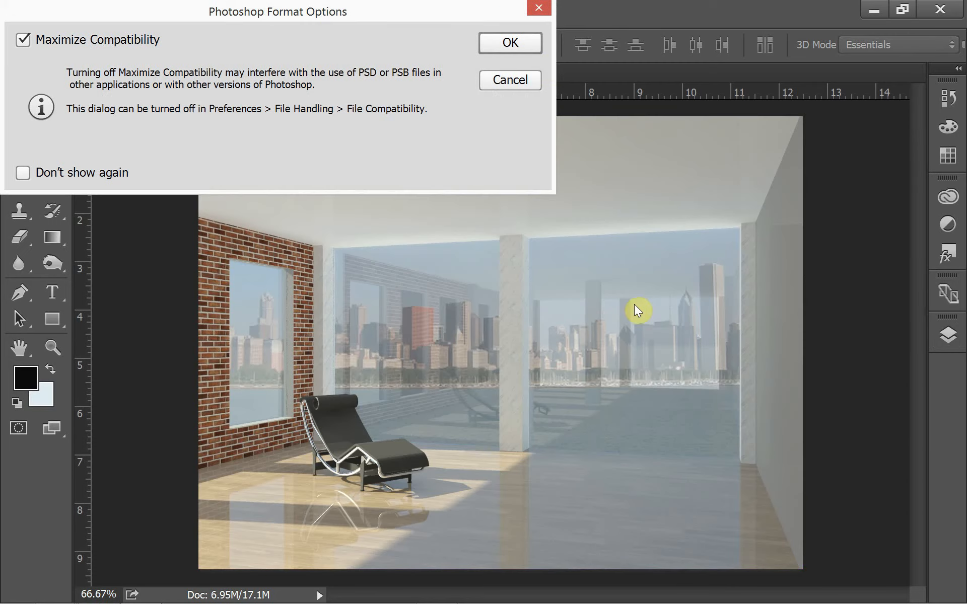
click(529, 44)
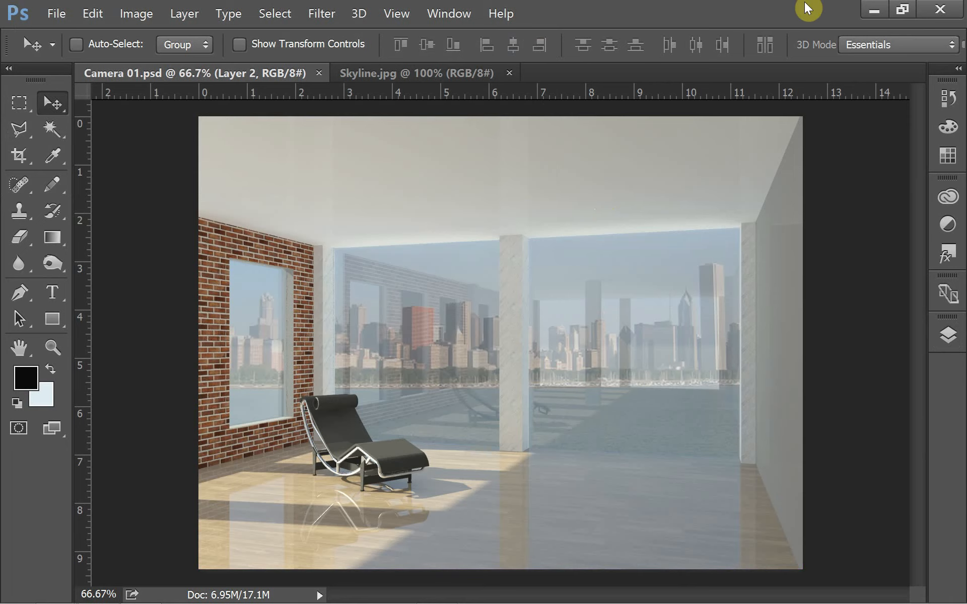
Switch to Revit to review the transparent-background Camera 01 render and its rendering settings, and return to the Photoshop composite.
key(alt+Tab)
key(alt+Tab)
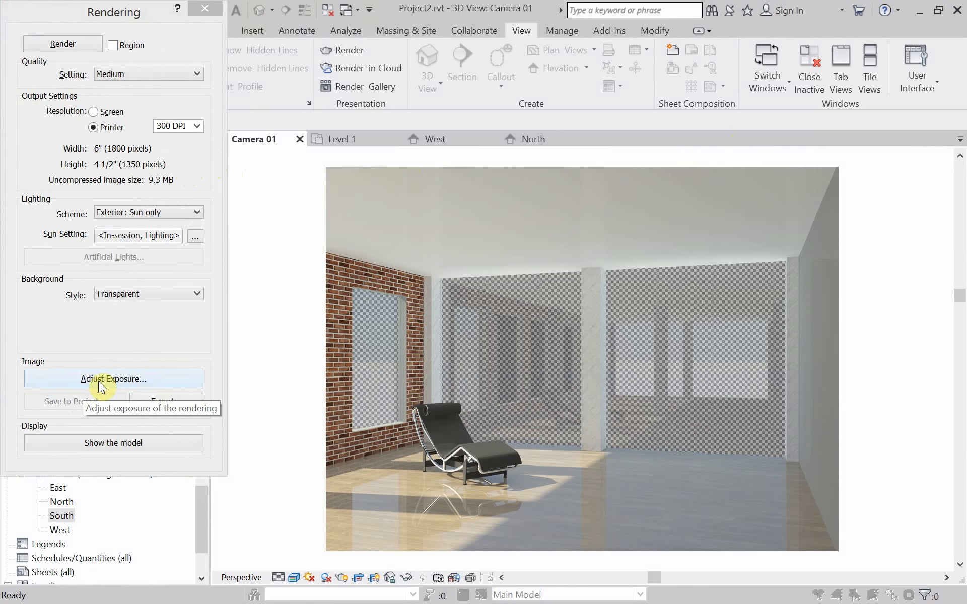
key(alt+Tab)
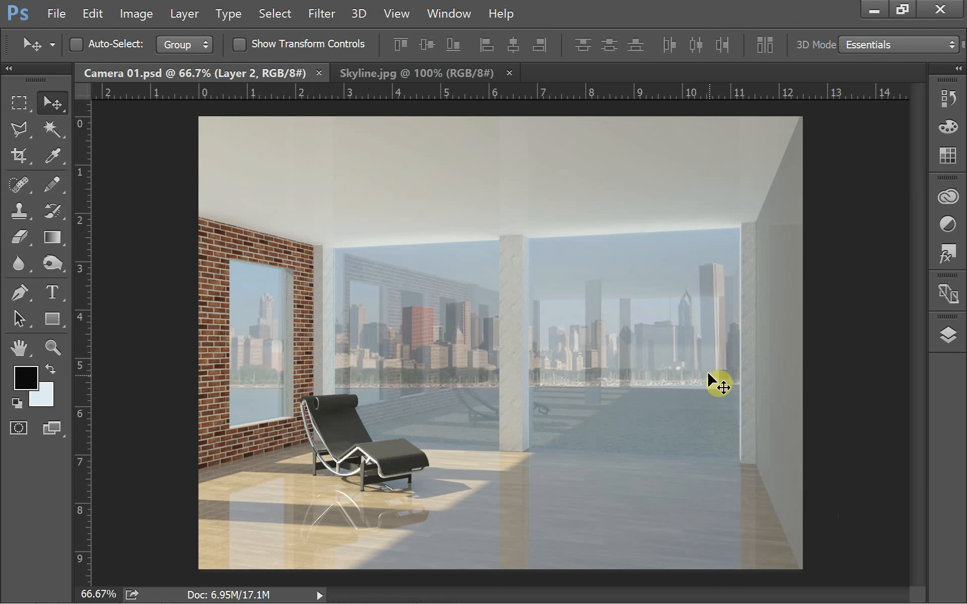
key(F5)
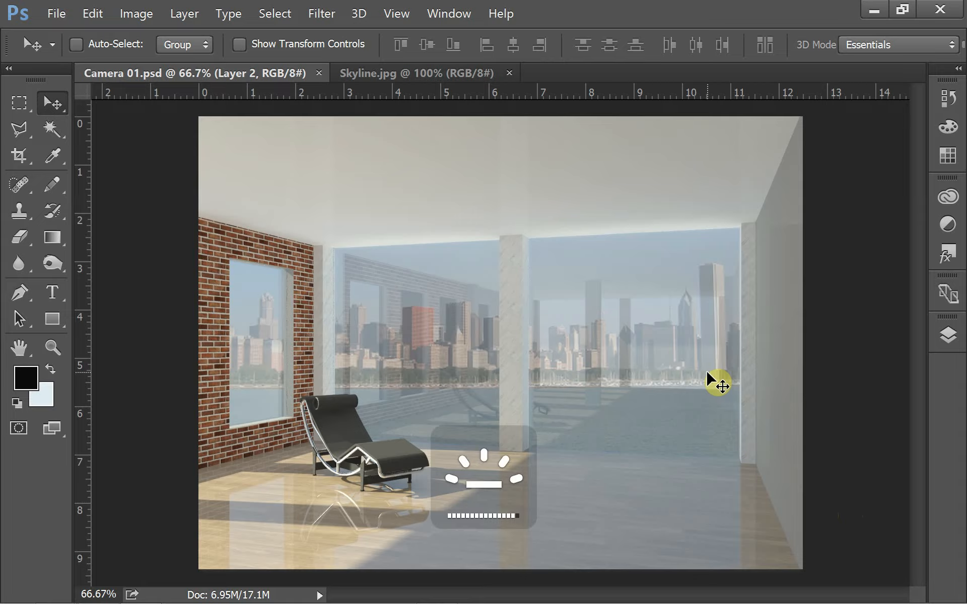